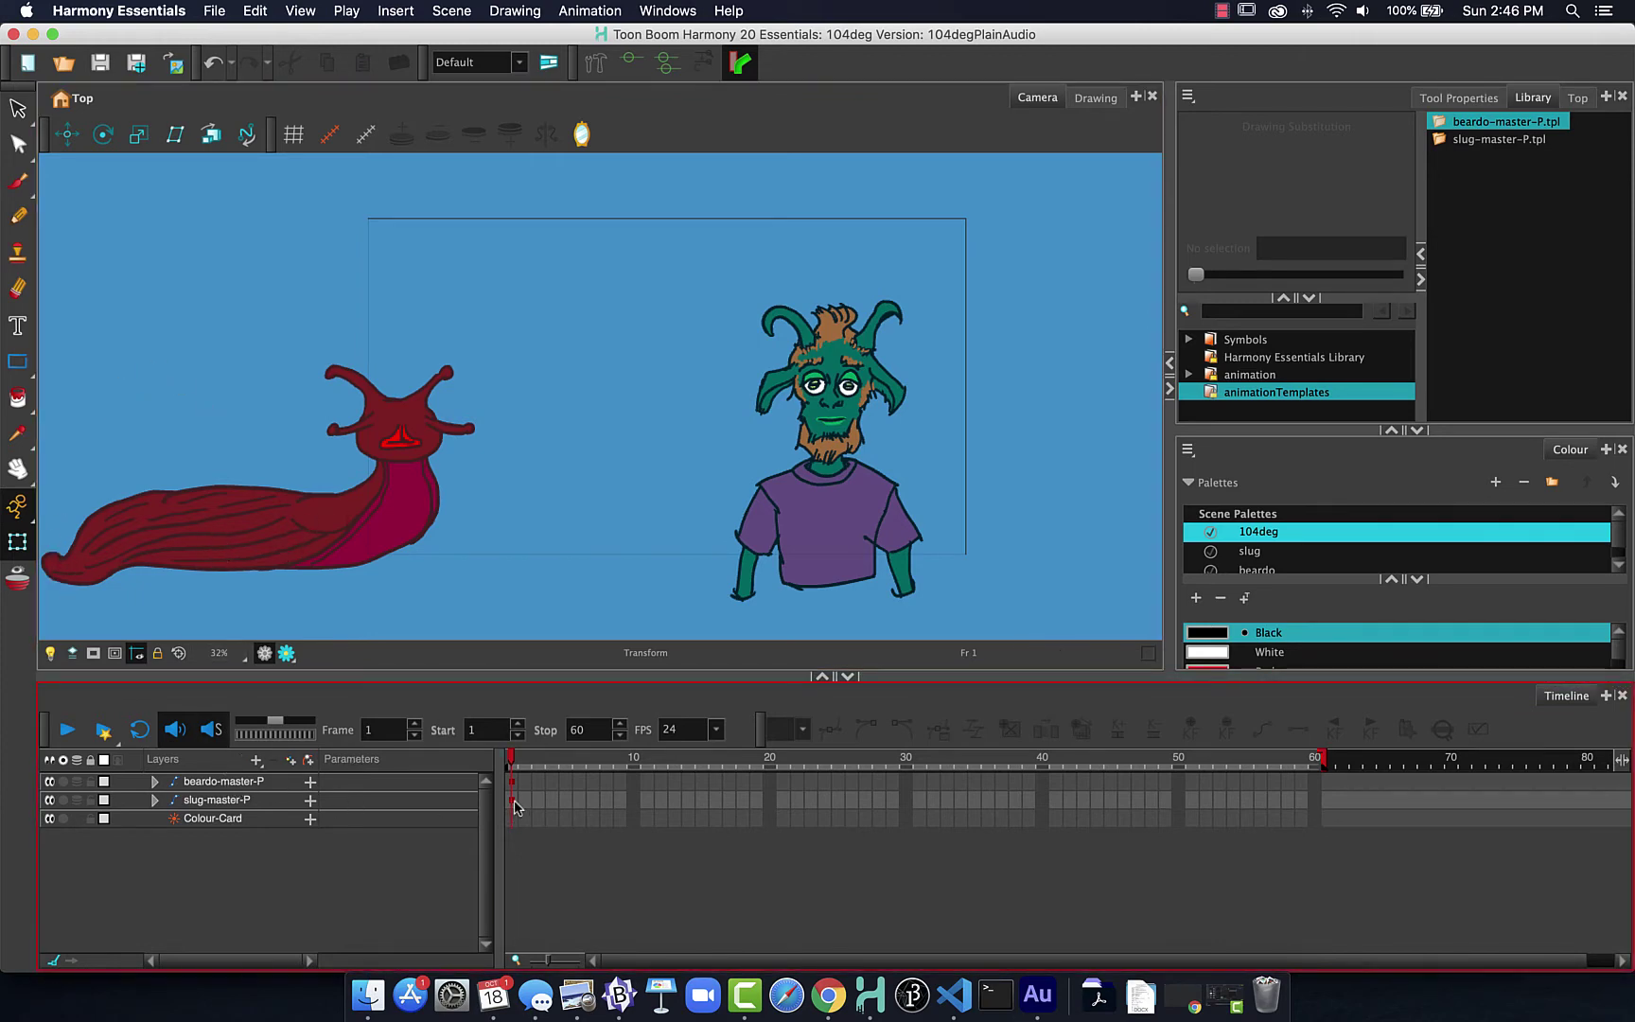
# - Drag the slug's frame-1 drawing right toward Beardo in the Camera view, then deselect it
pyautogui.click(513, 800)
pyautogui.moveTo(299, 507); pyautogui.dragTo(514, 515)
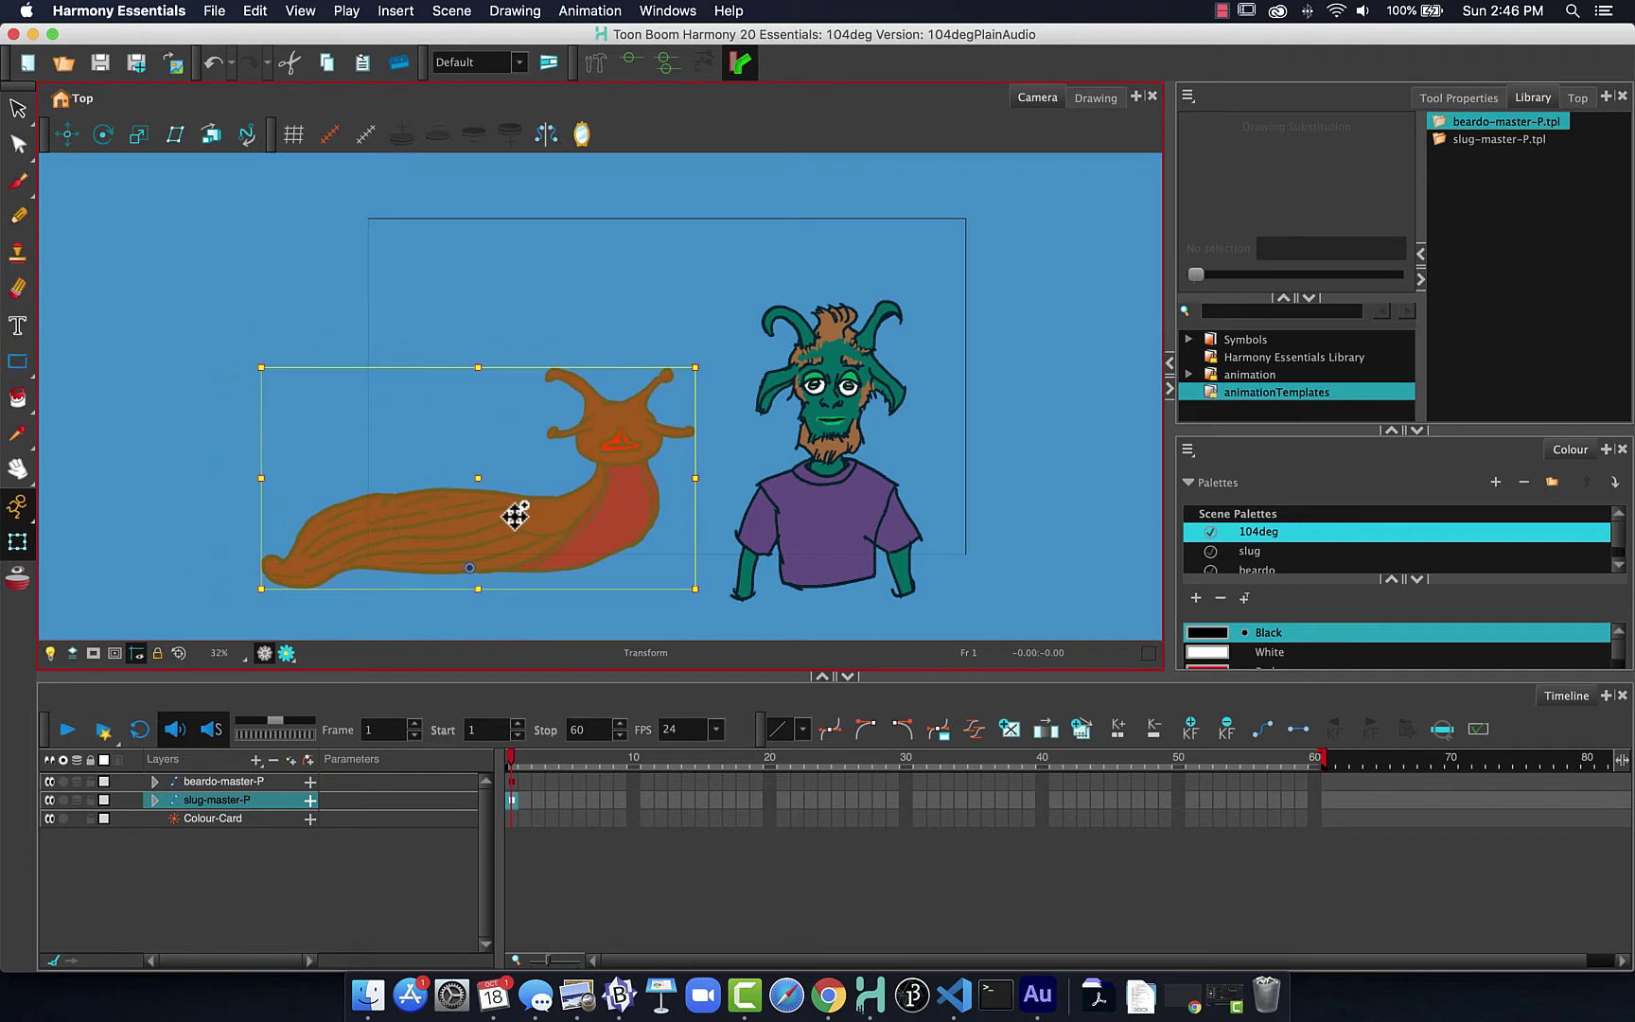
pyautogui.scroll(2, 716, 420)
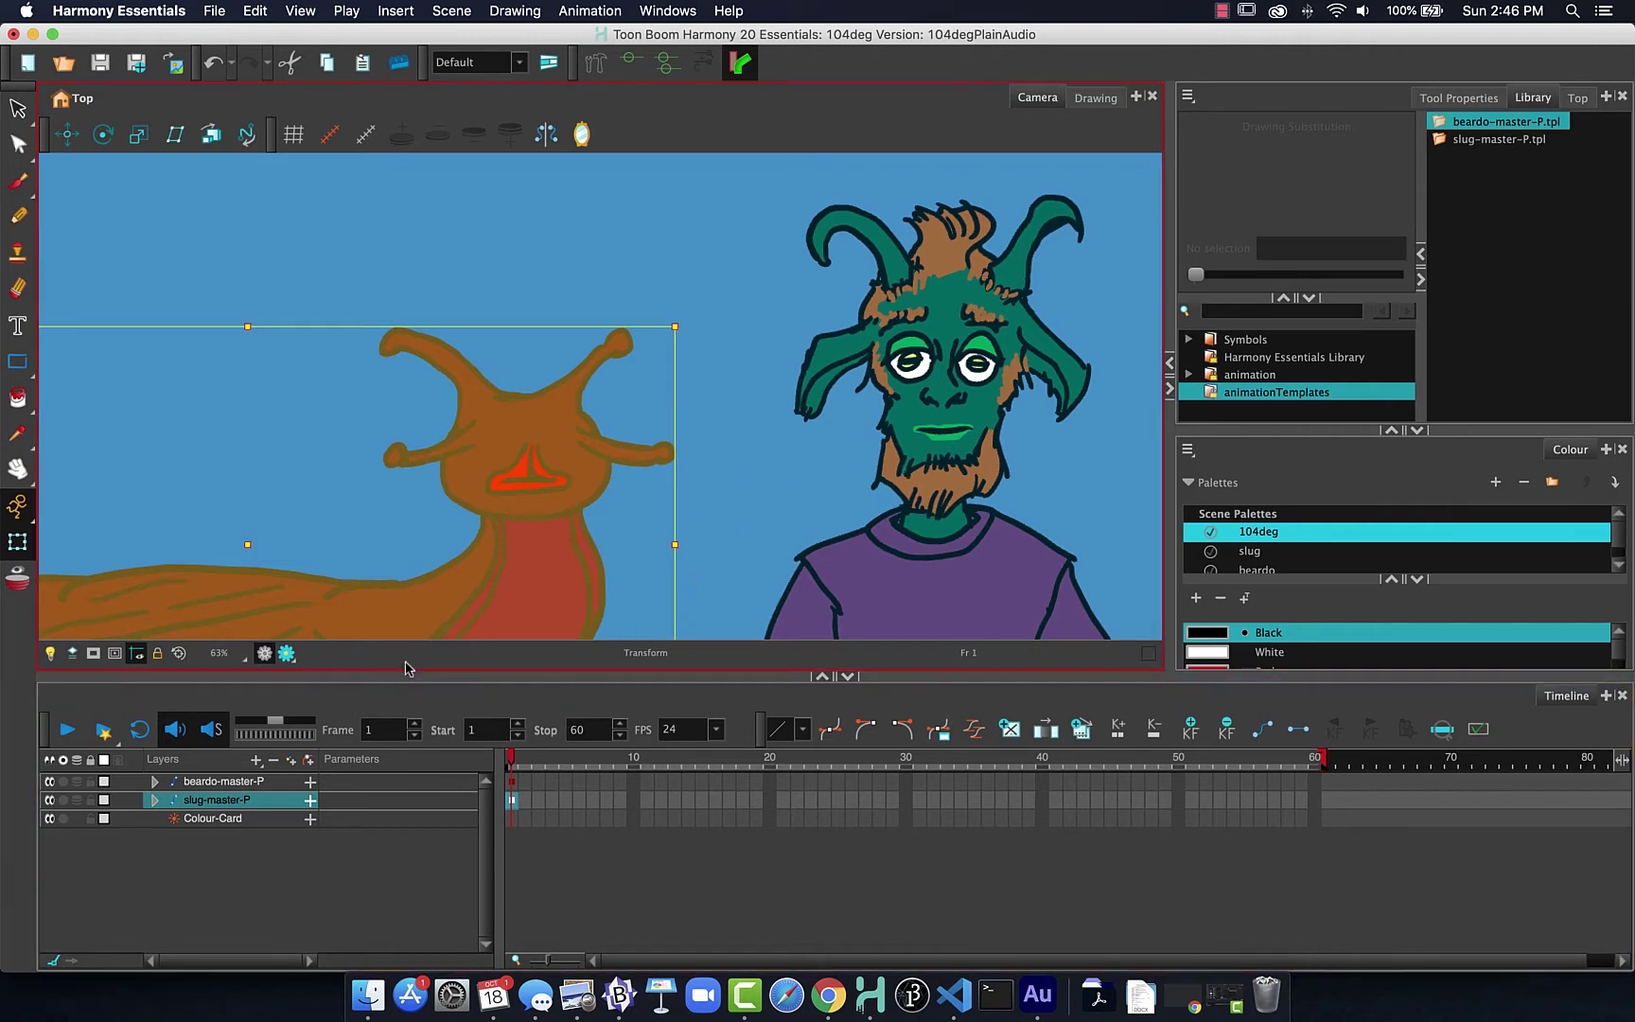
pyautogui.click(248, 861)
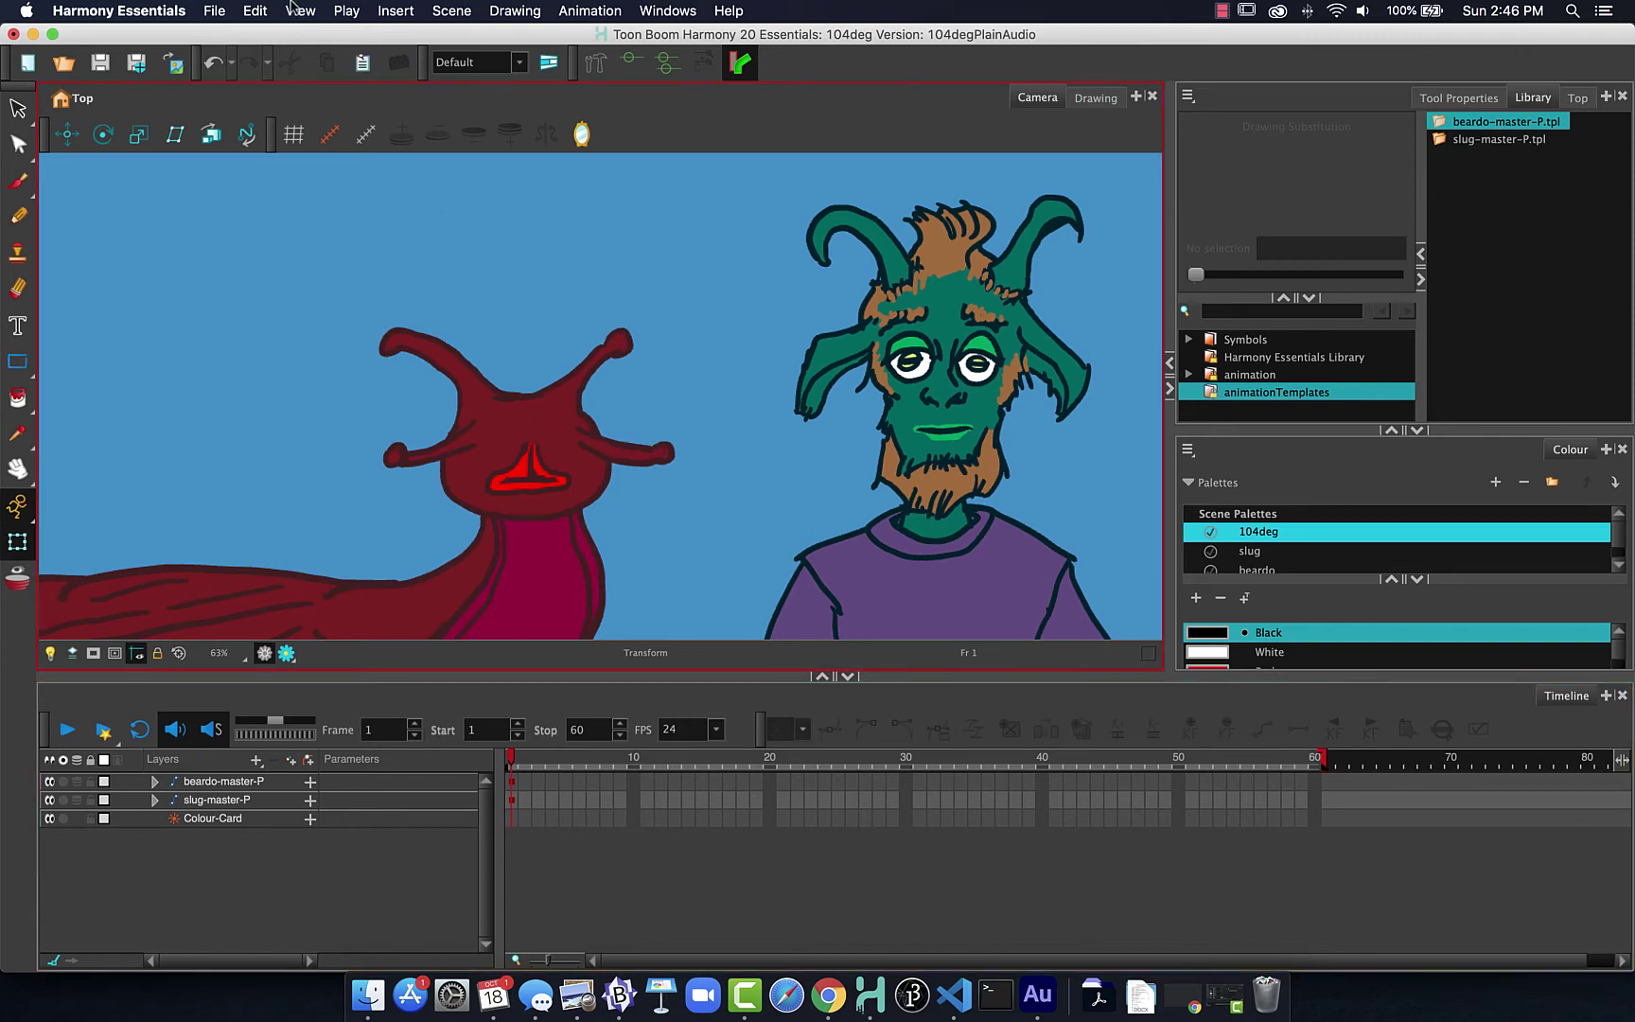
# - Import 104degrees_ricky.wav as a sound track via File > Import > Sound
pyautogui.click(233, 8)
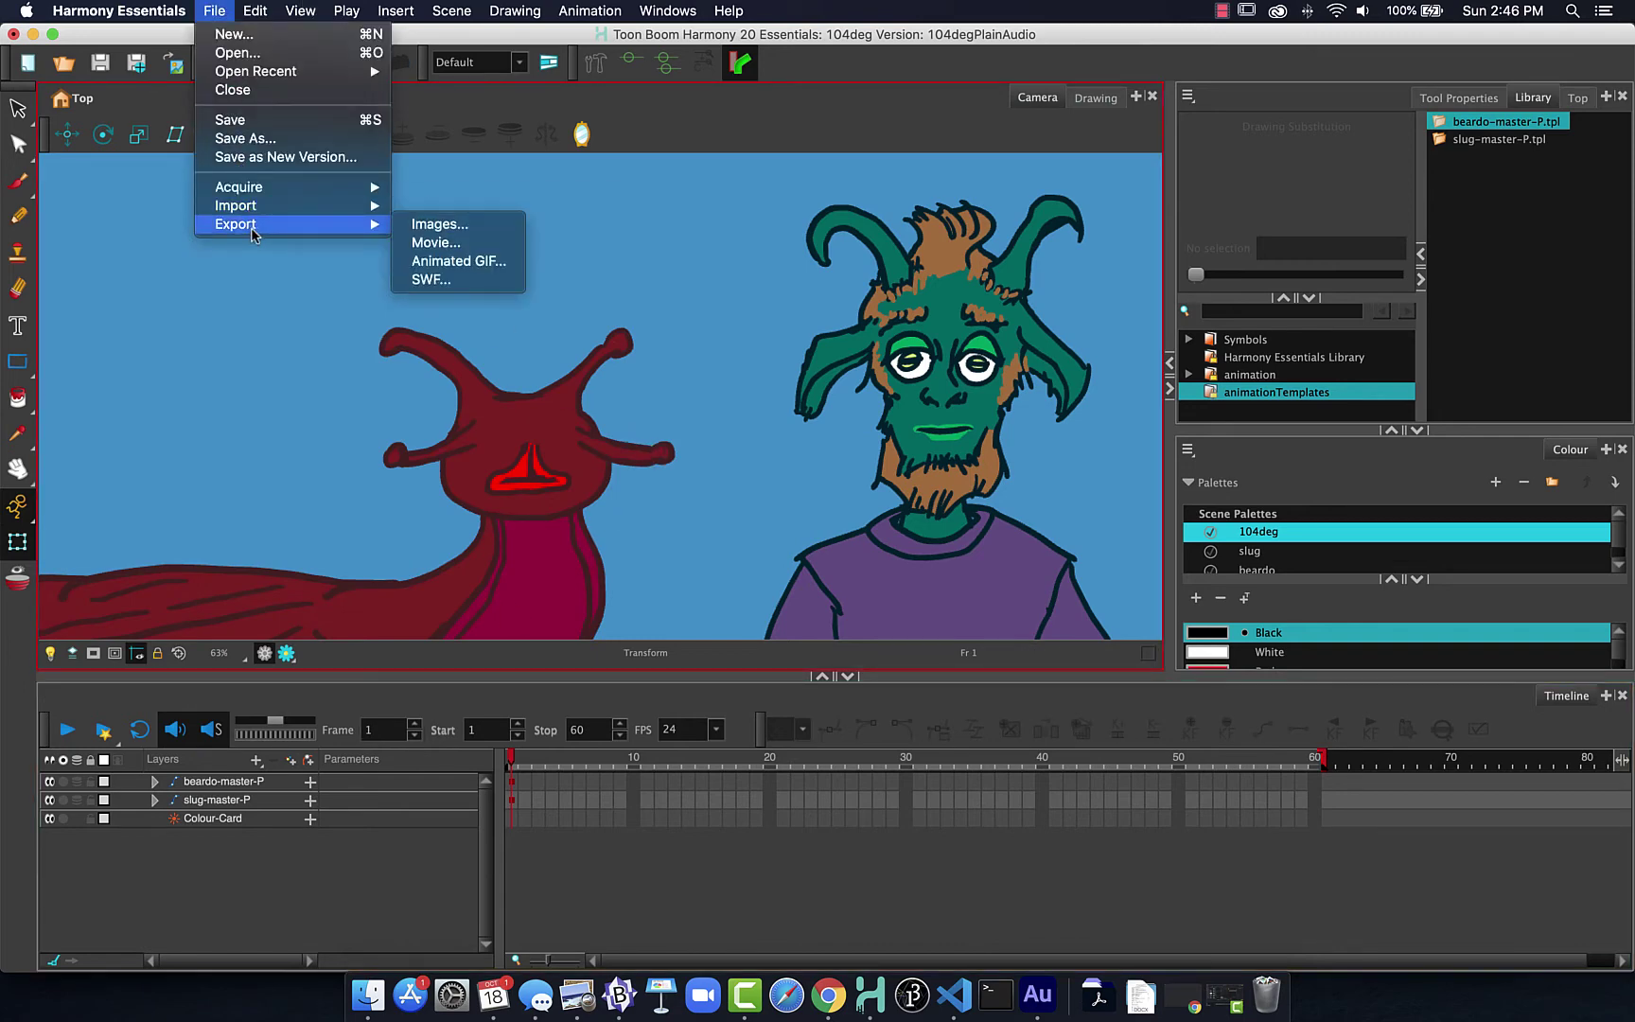
pyautogui.moveTo(266, 204)
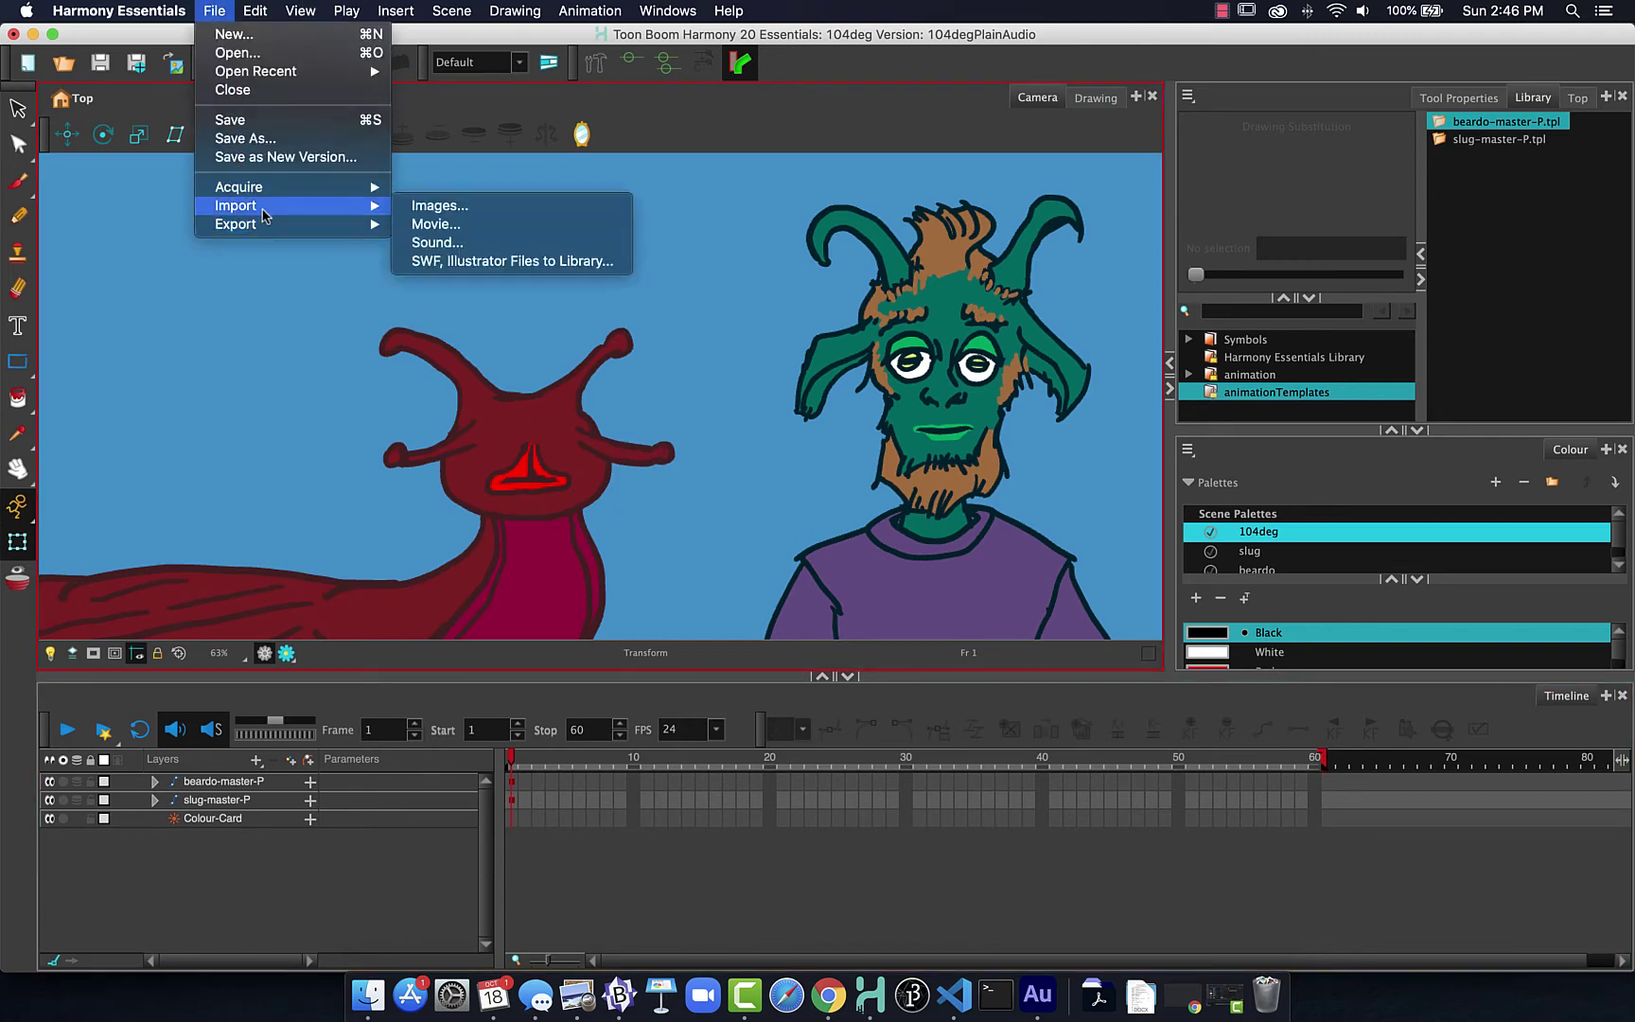
pyautogui.click(482, 242)
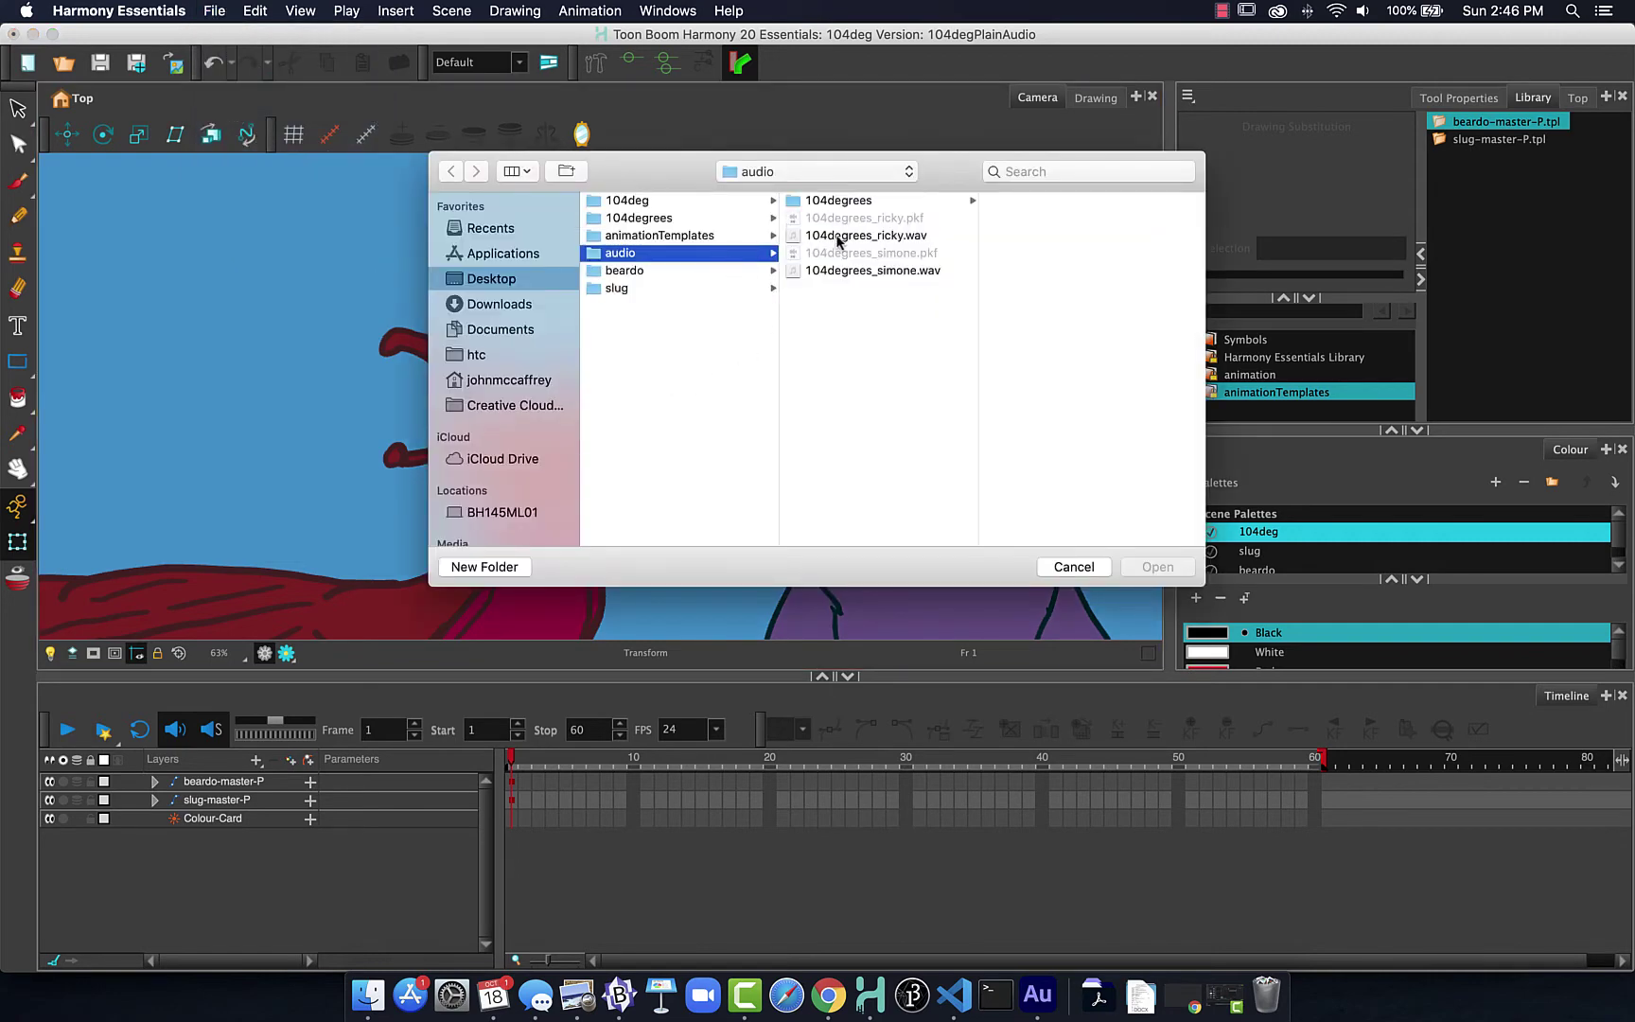
pyautogui.click(838, 237)
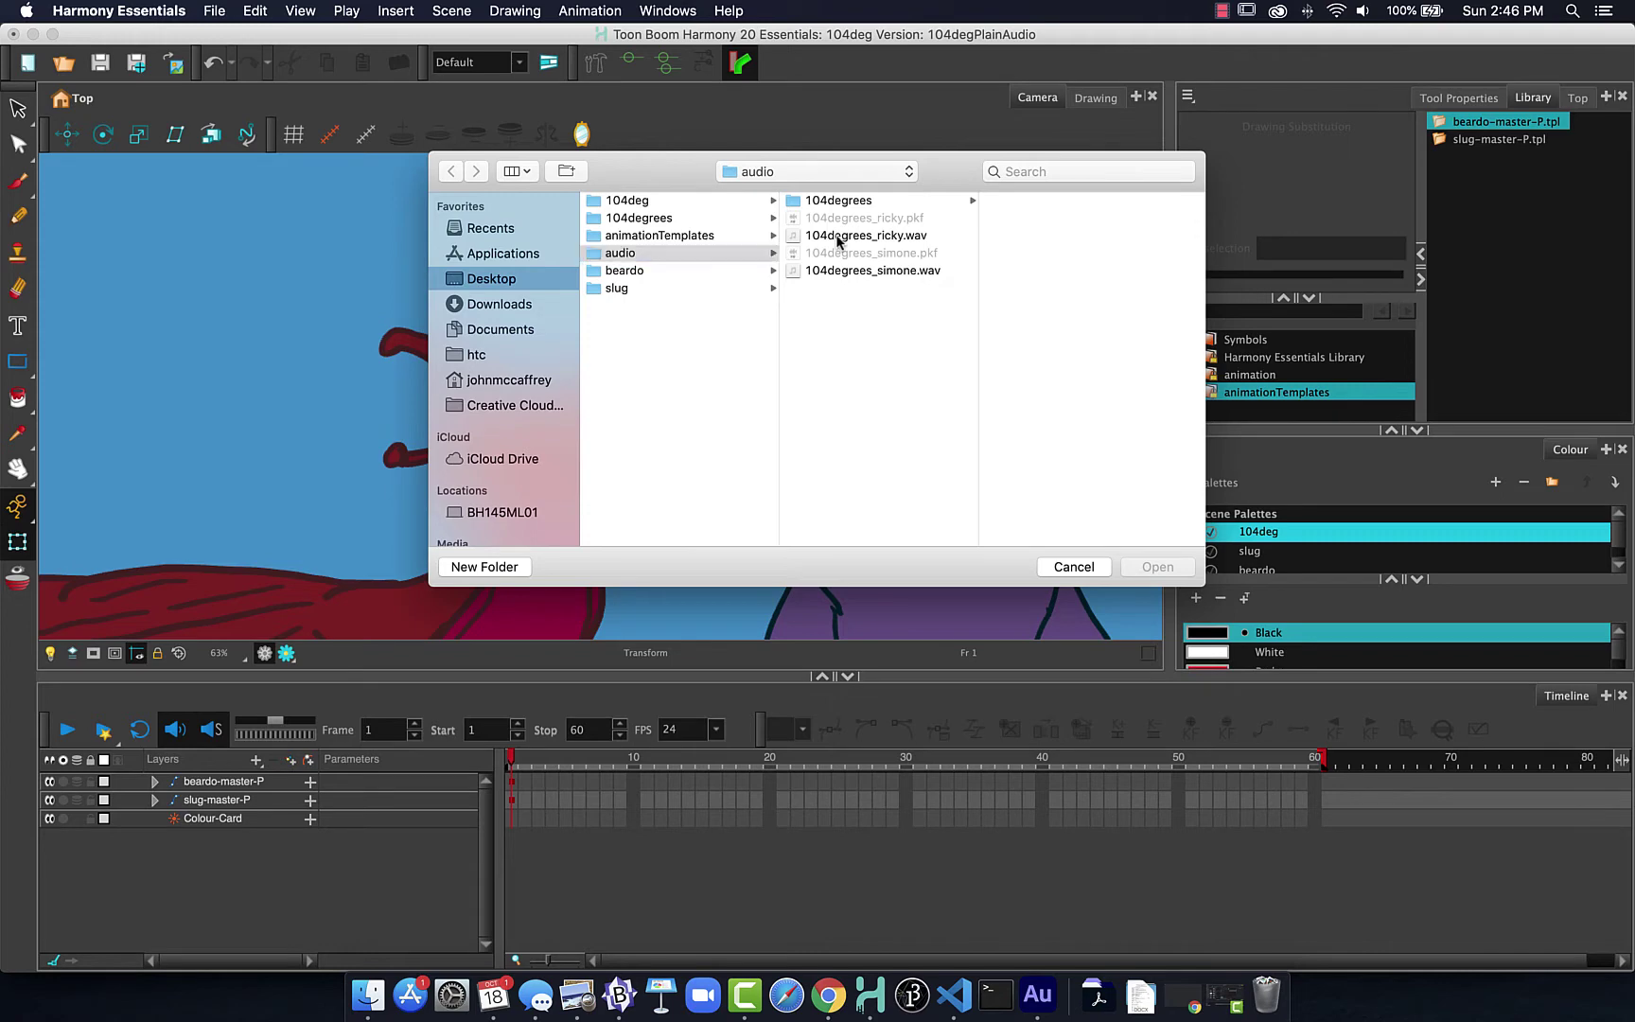
pyautogui.click(1173, 567)
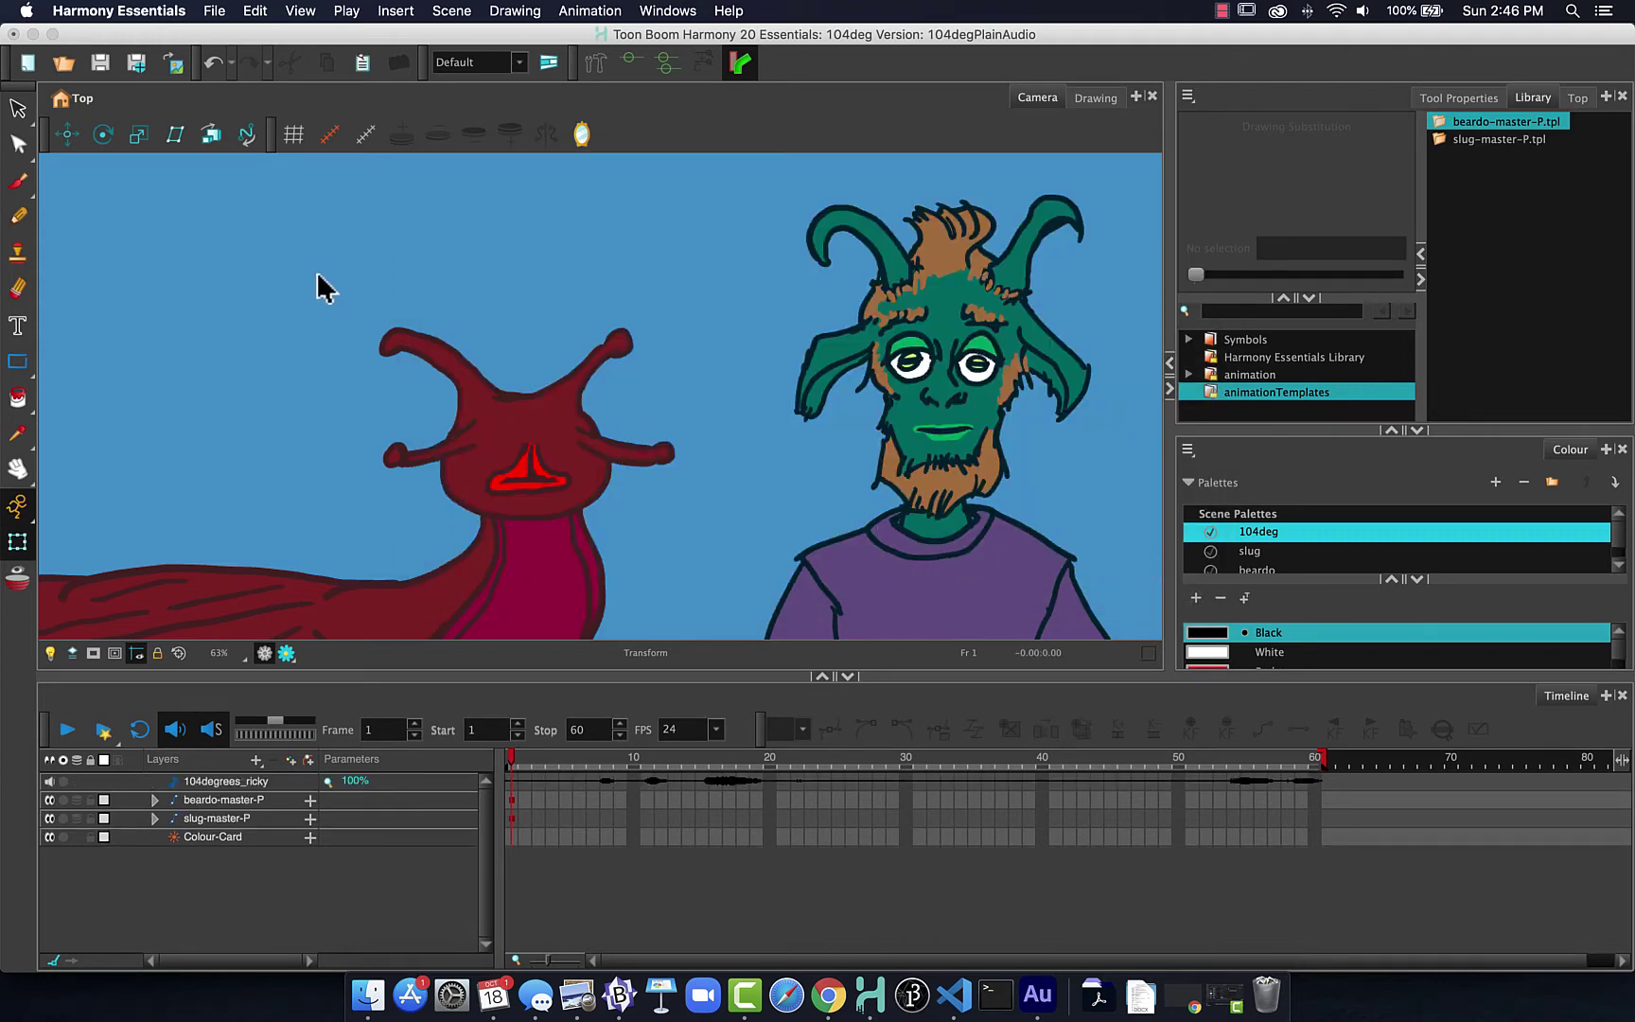
# - Import 104degrees_simone.wav as a second sound track
pyautogui.click(214, 10)
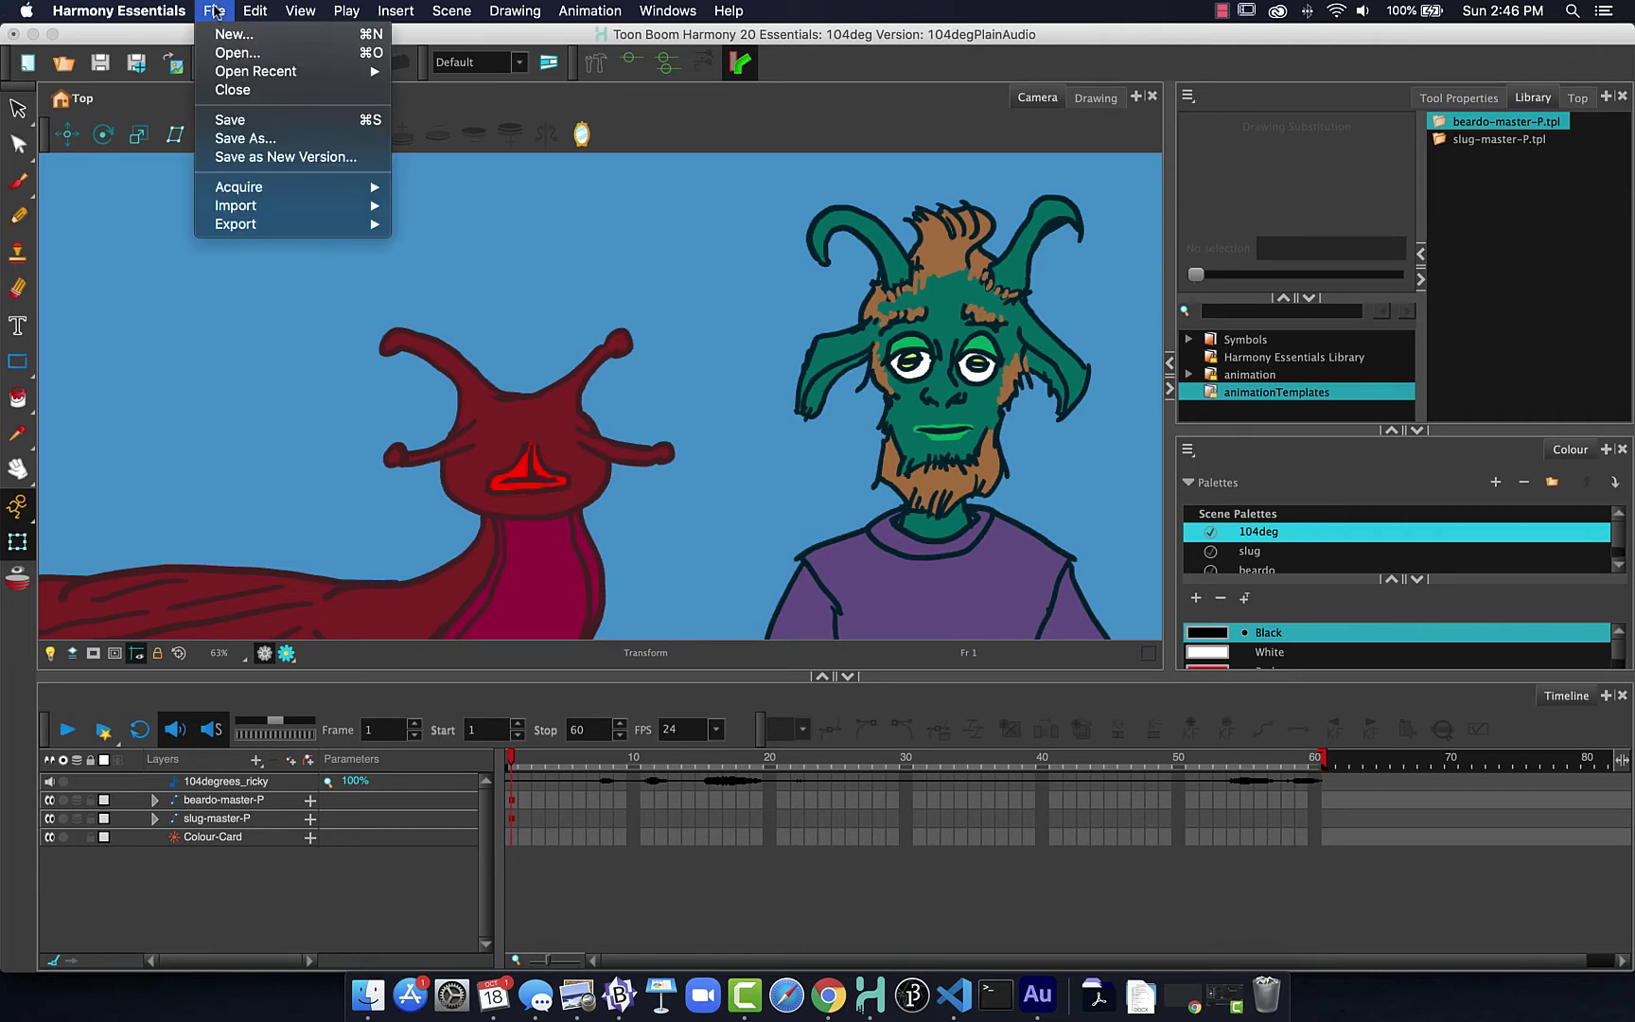
pyautogui.moveTo(299, 208)
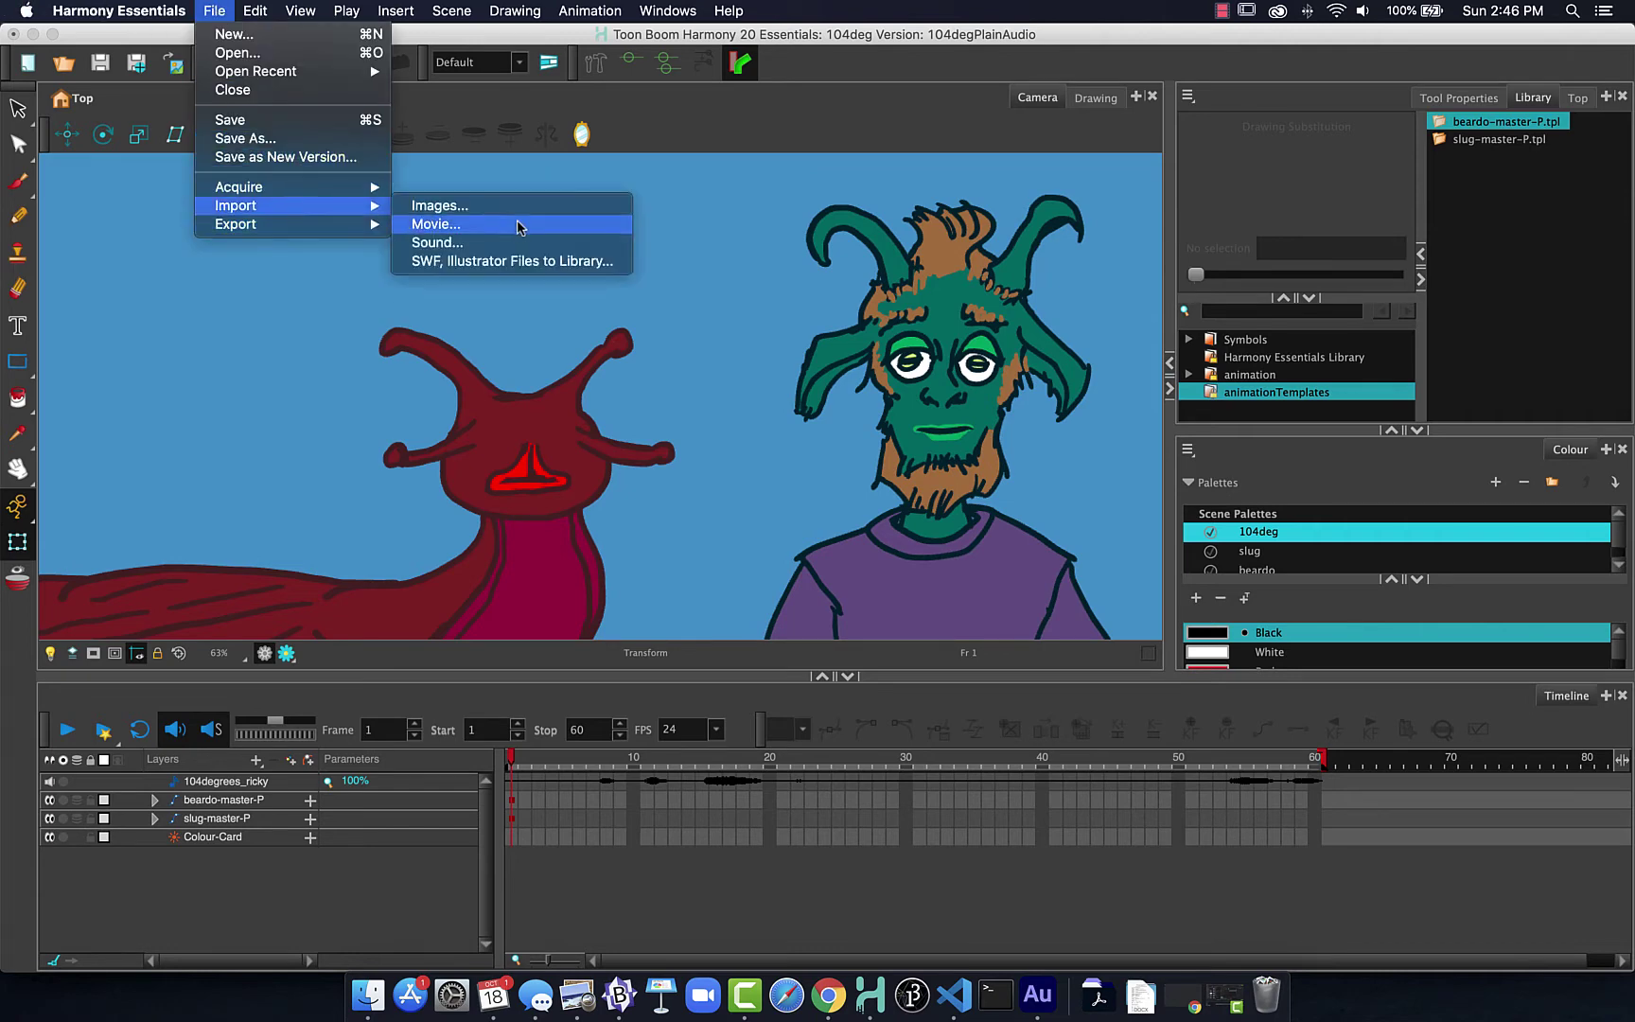
pyautogui.click(510, 242)
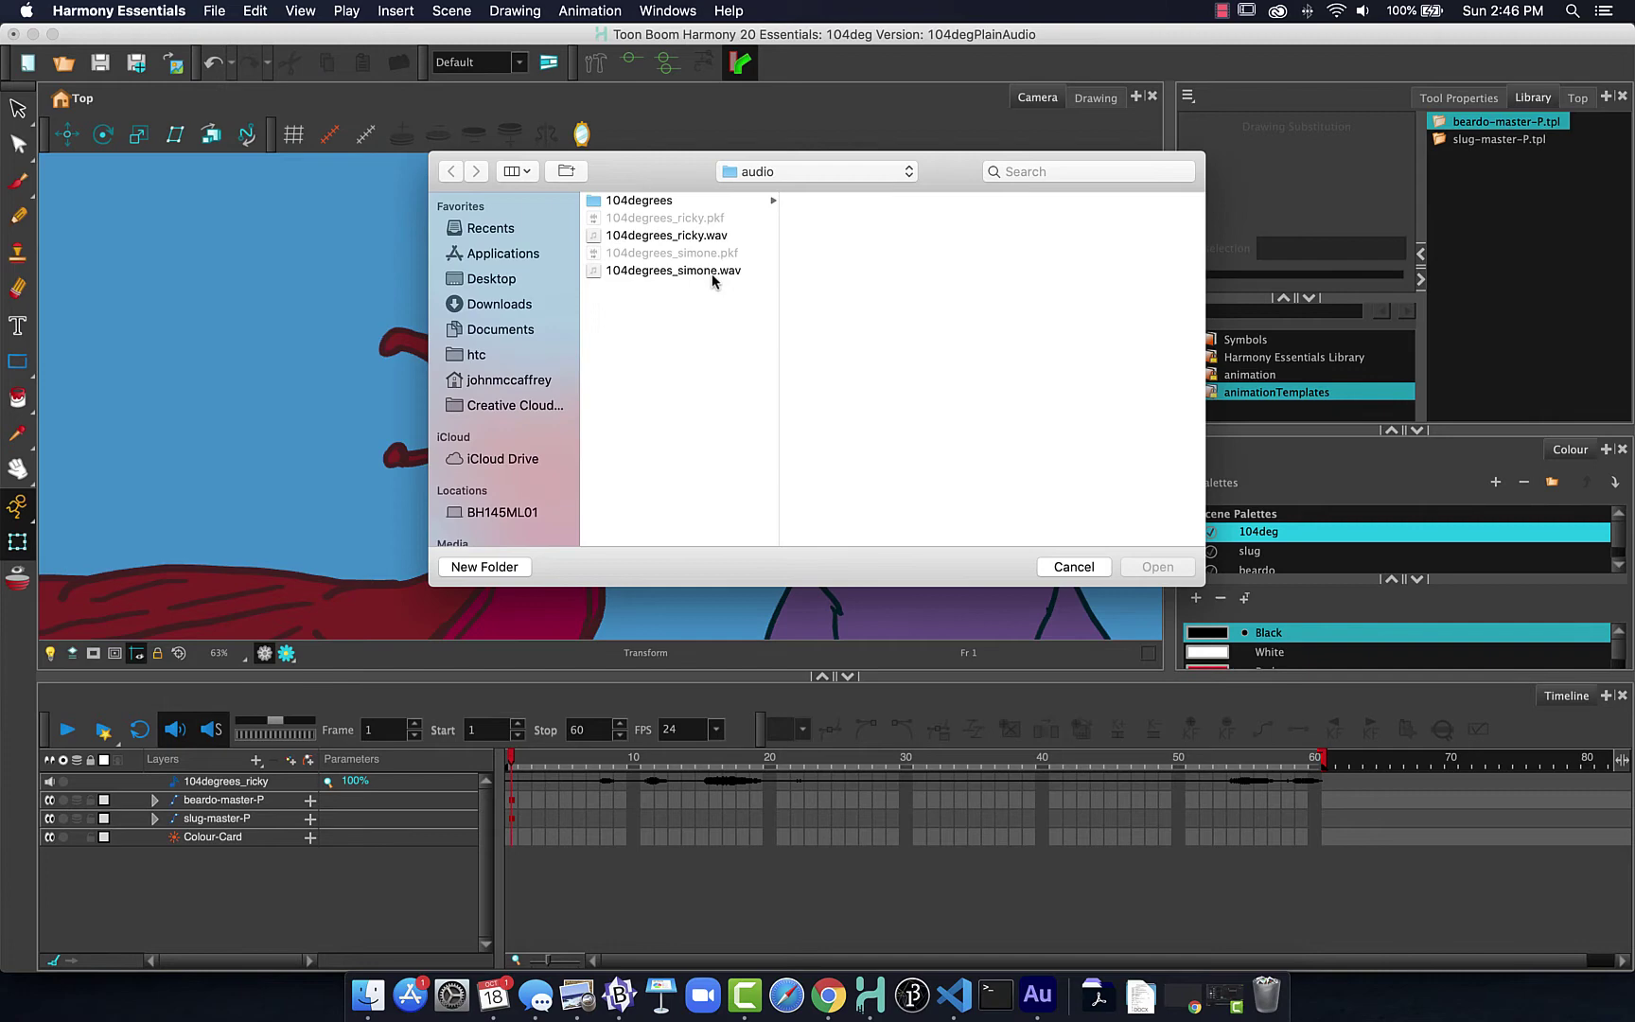
pyautogui.click(712, 272)
pyautogui.click(1157, 567)
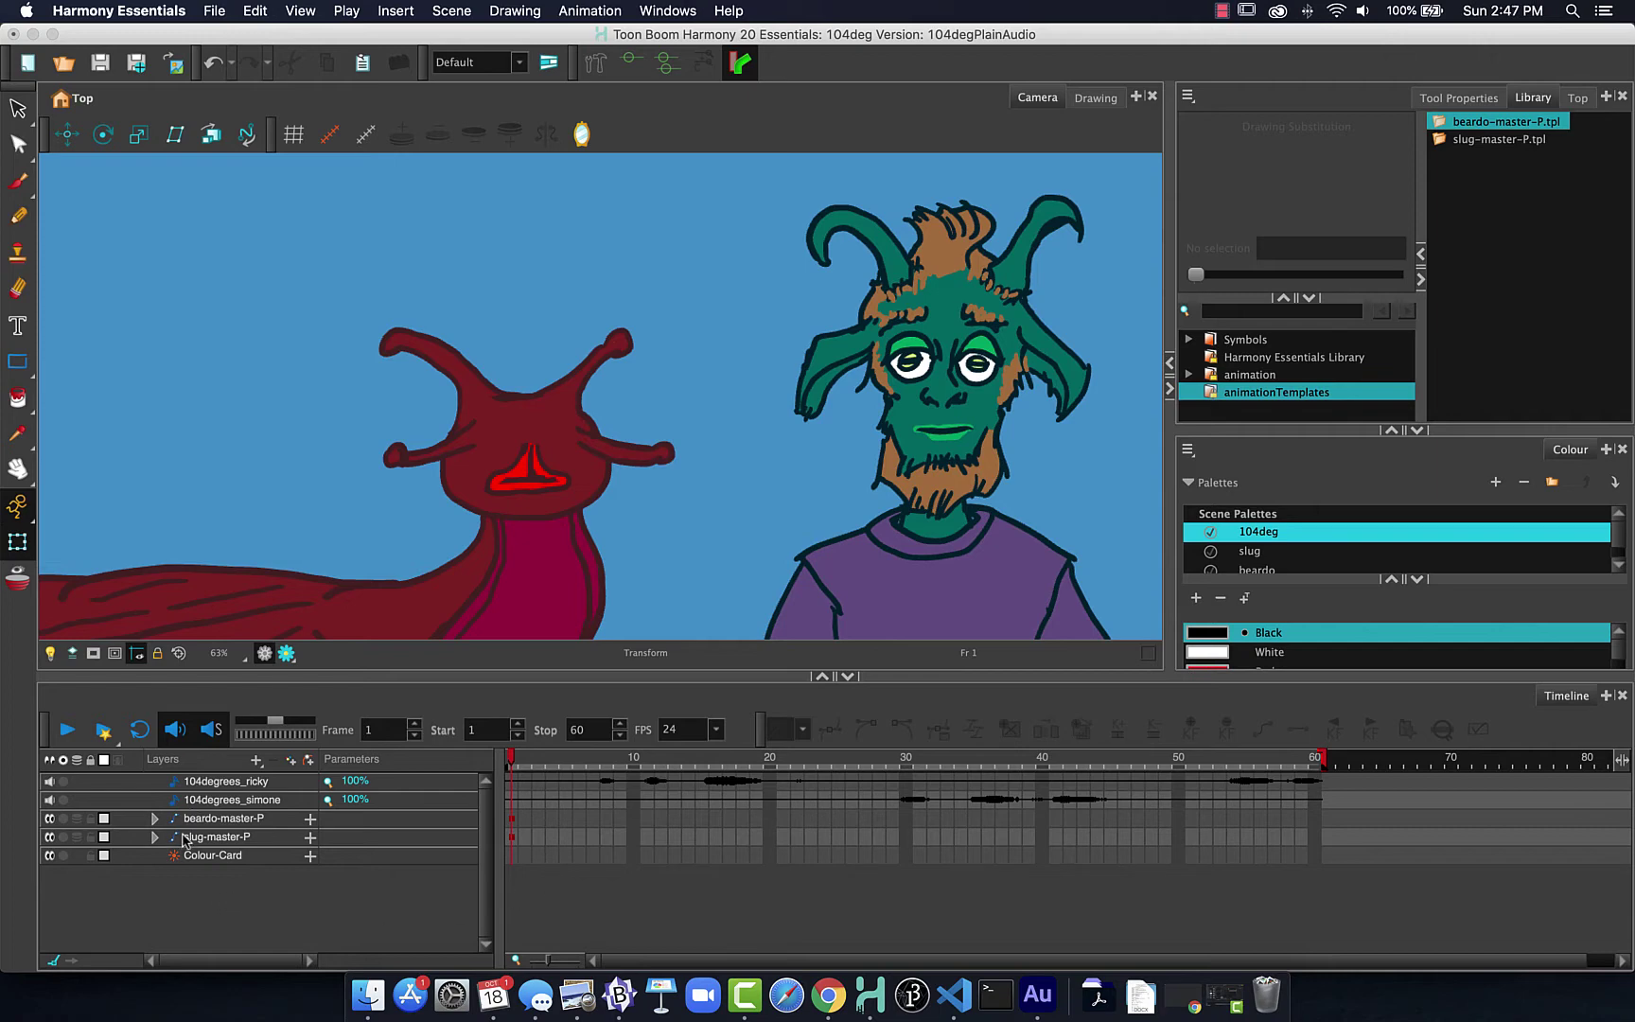
pyautogui.click(153, 821)
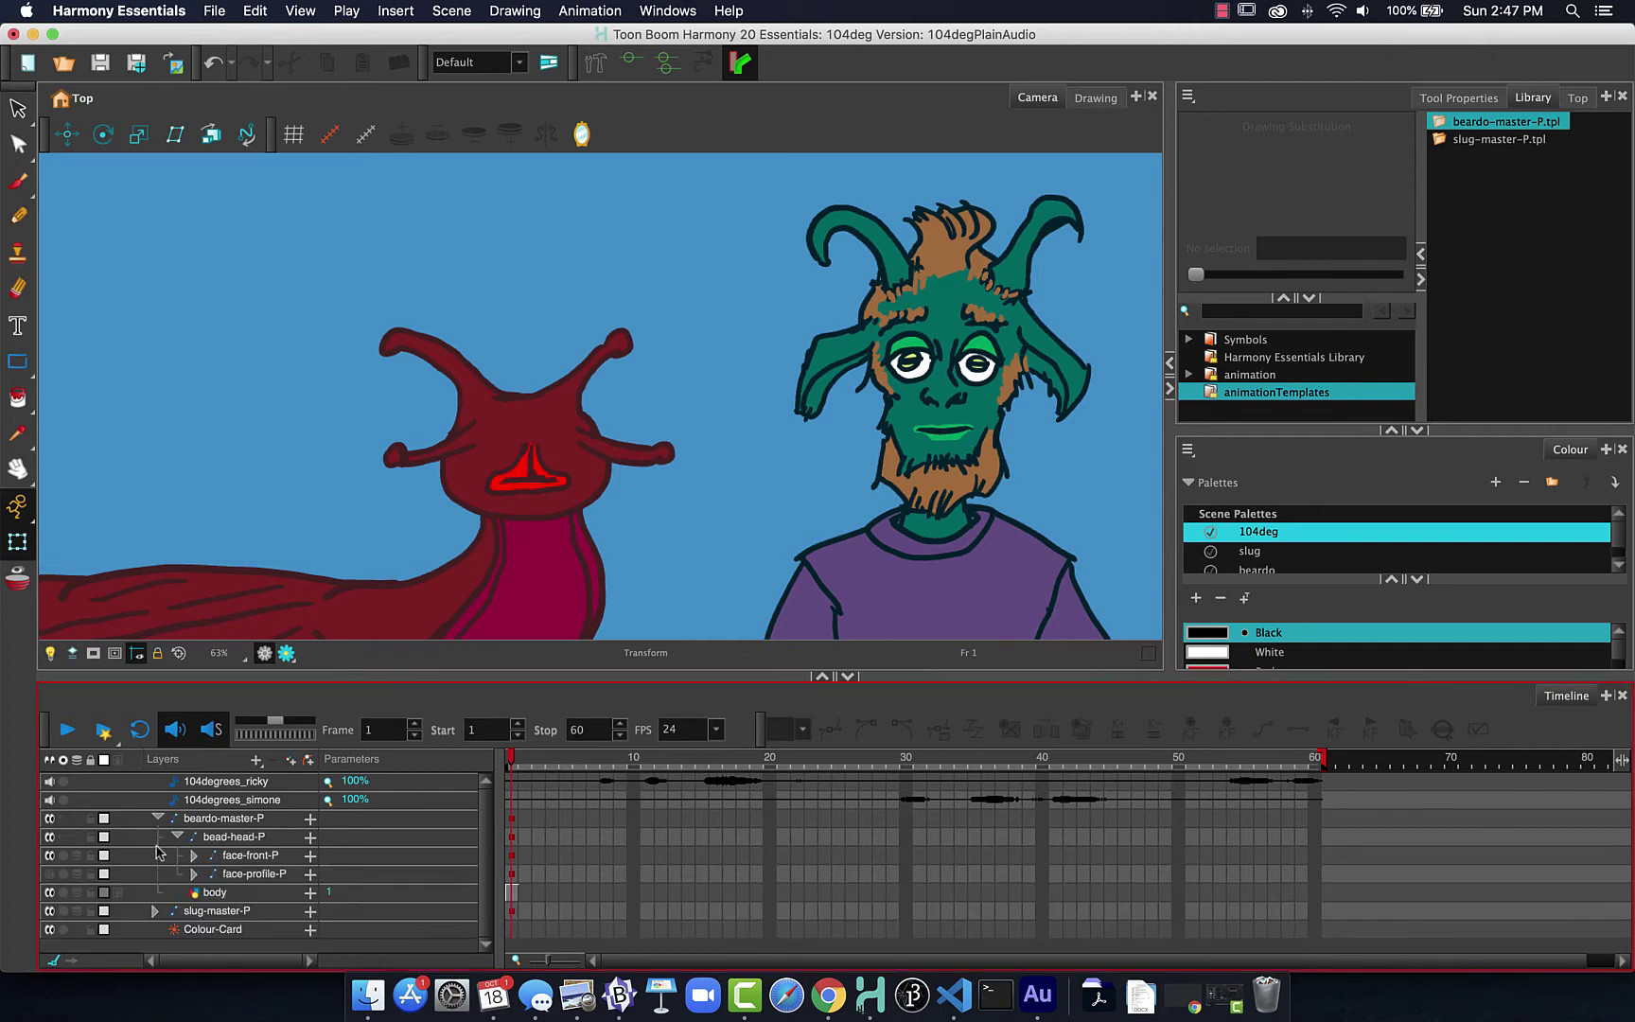
pyautogui.click(194, 856)
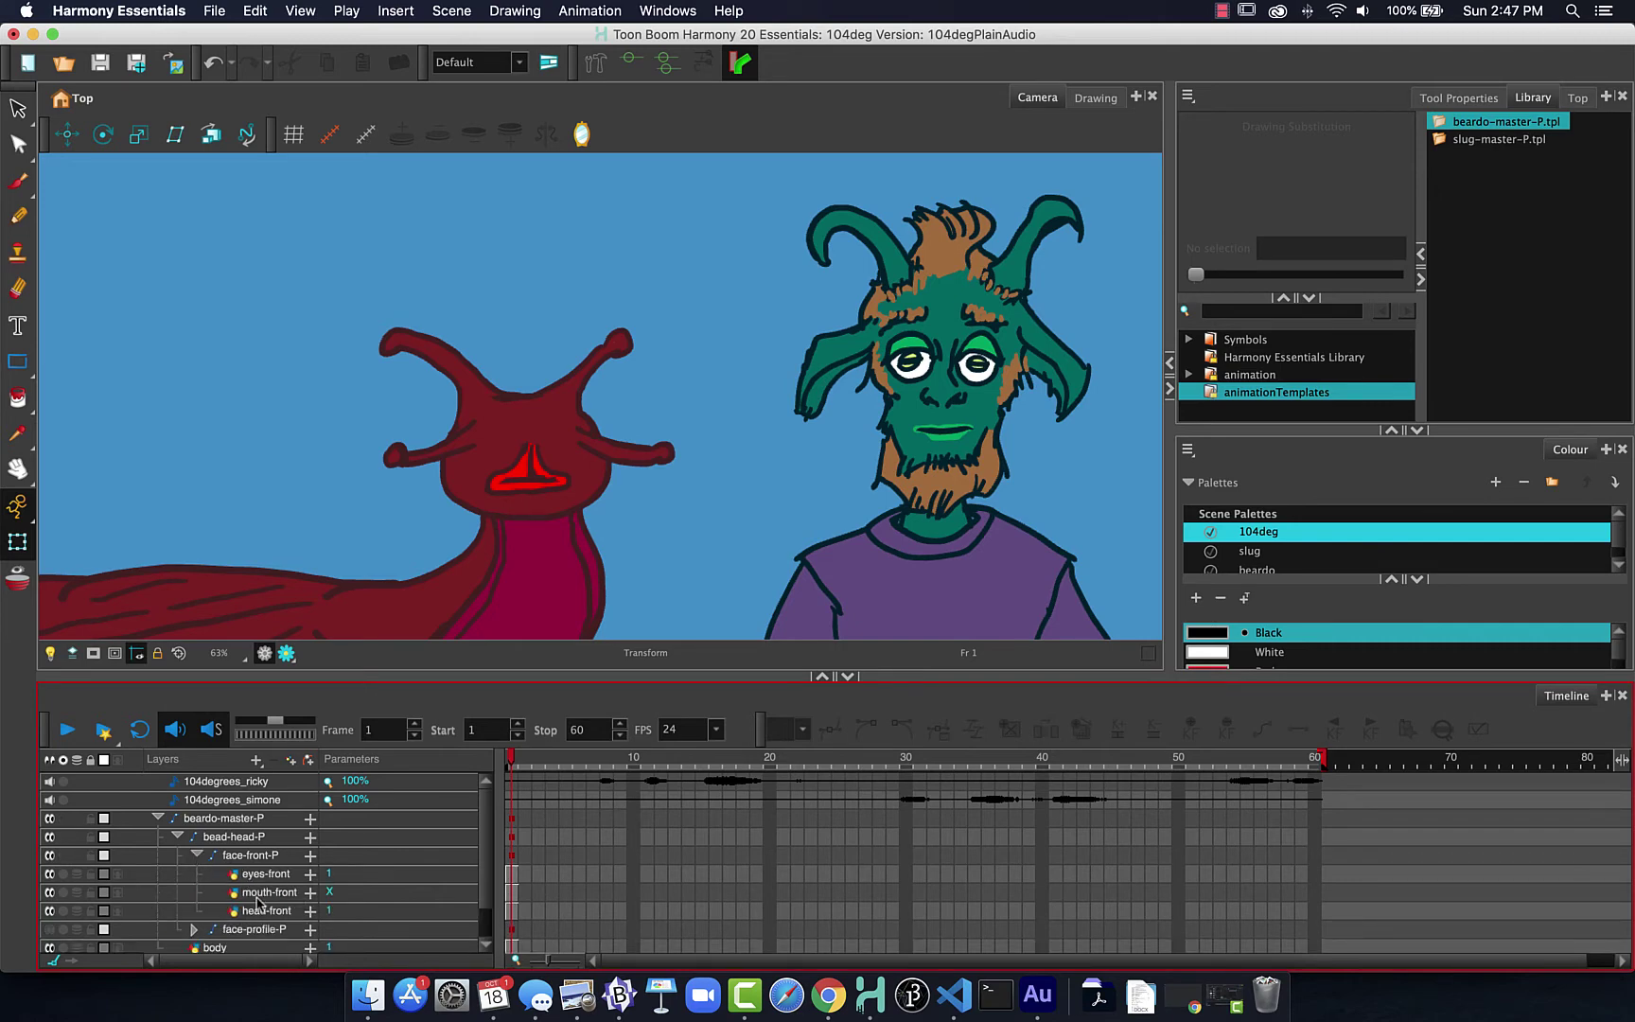
pyautogui.click(158, 818)
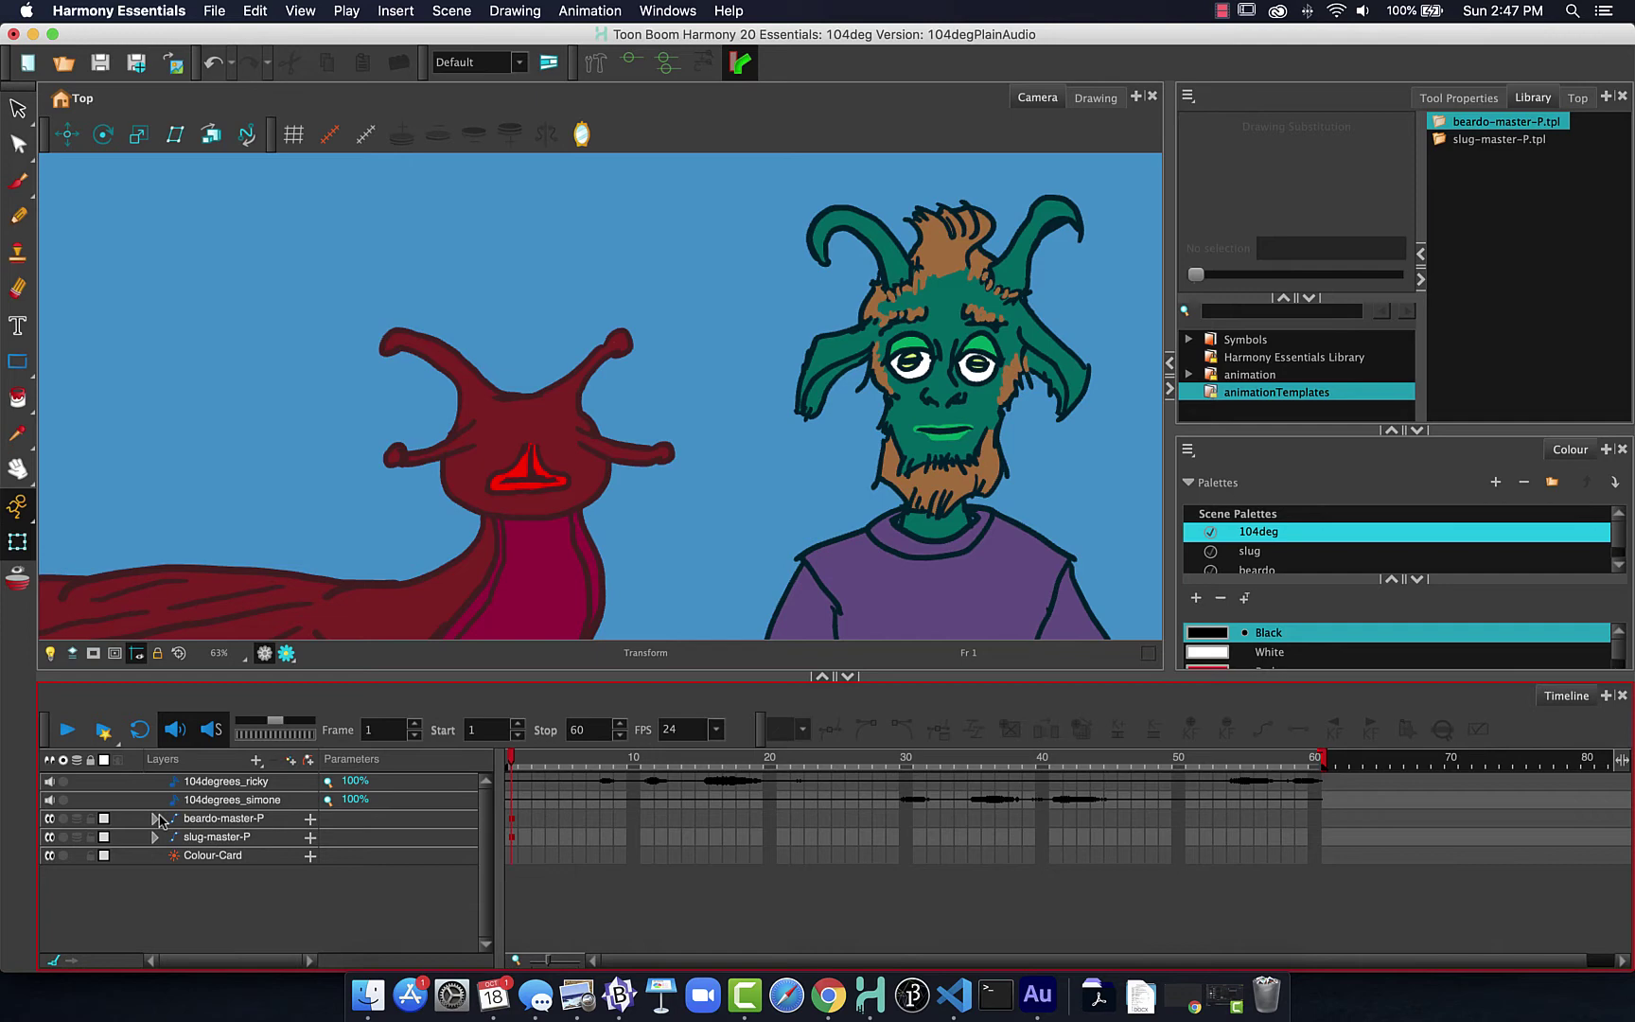
pyautogui.click(153, 843)
pyautogui.click(157, 839)
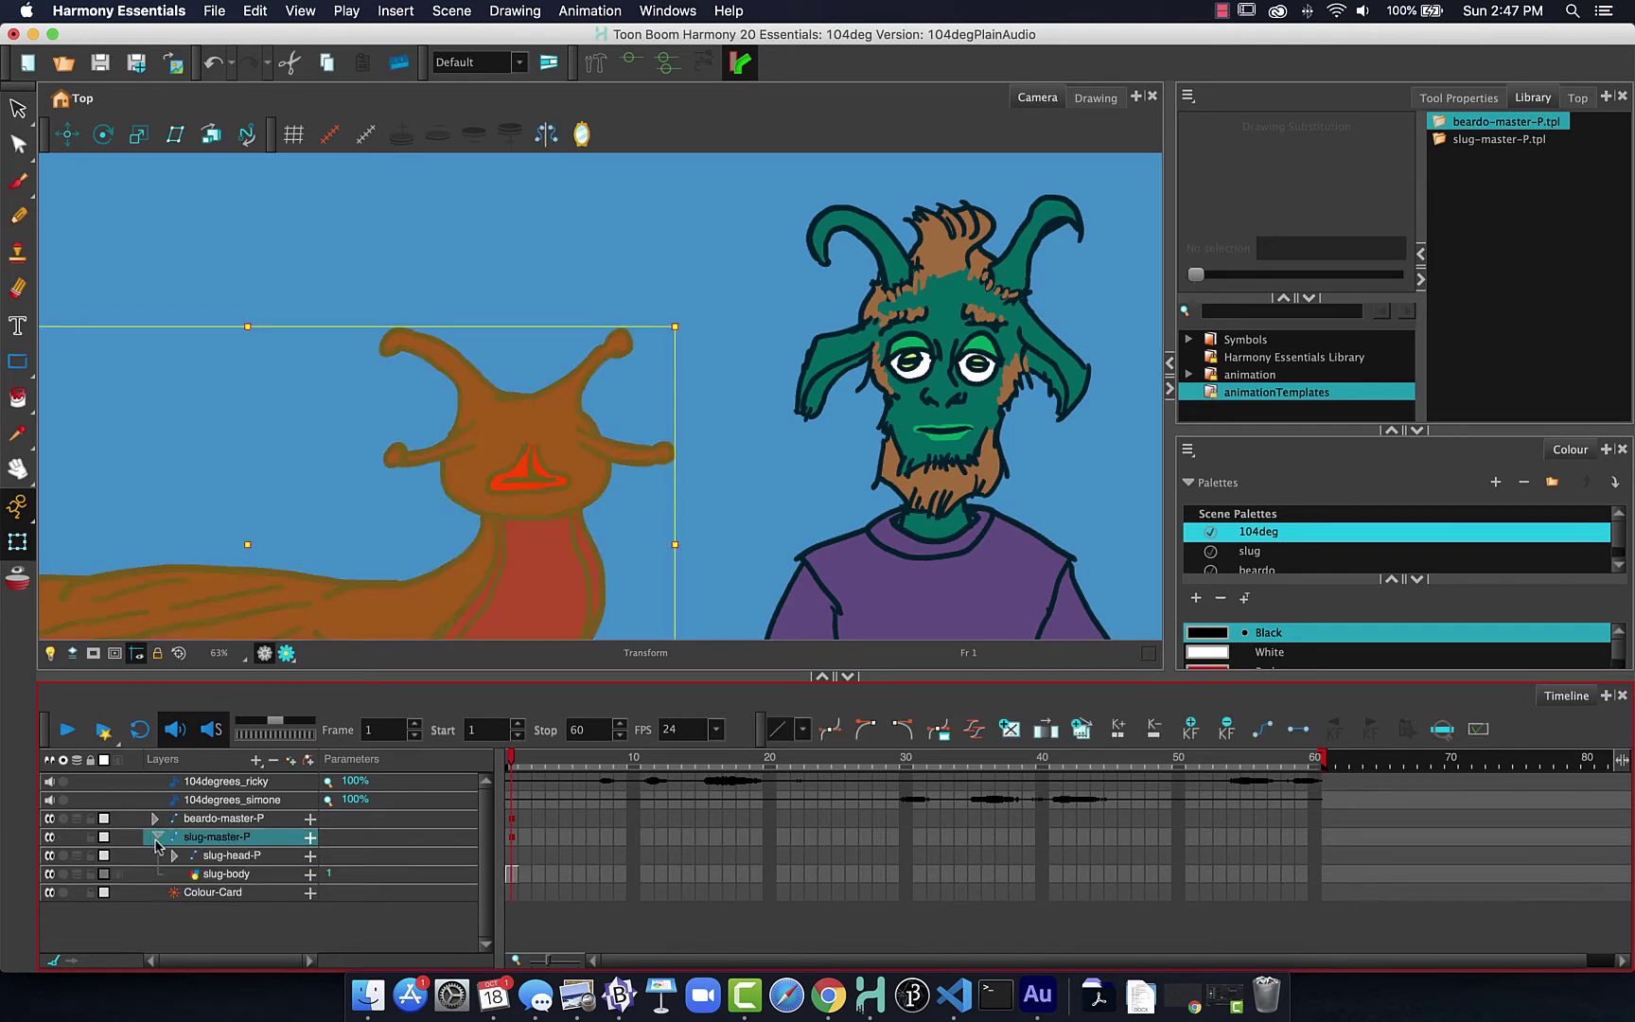
pyautogui.click(174, 856)
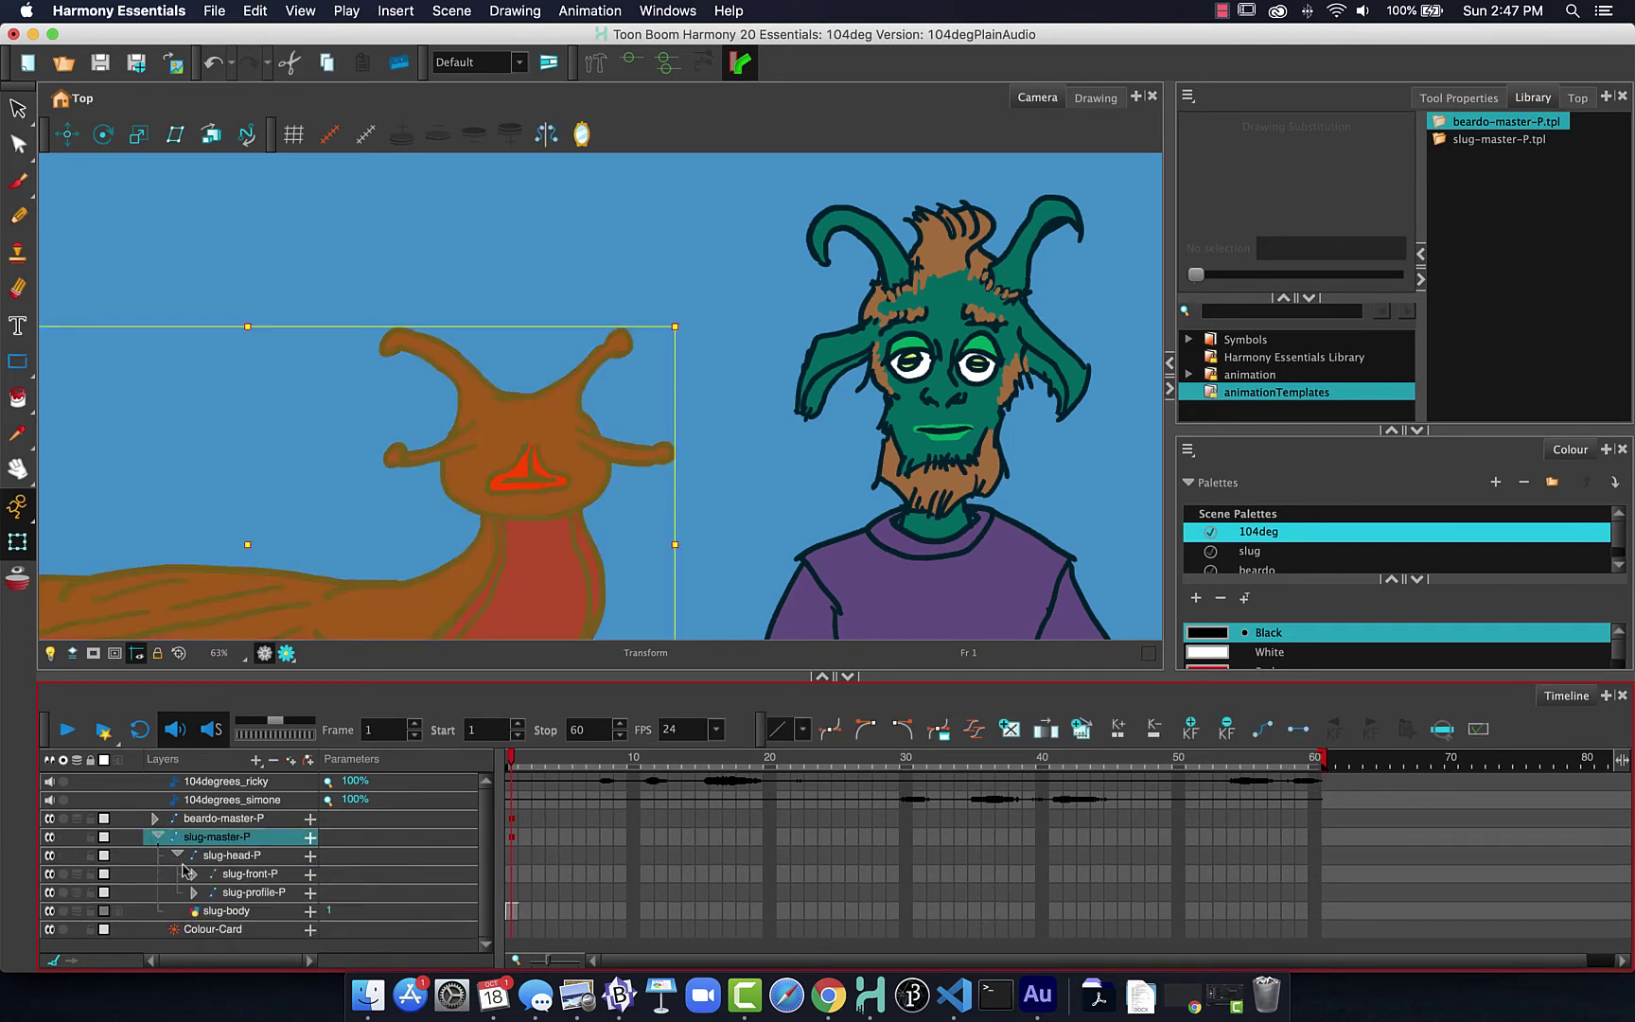
pyautogui.click(196, 873)
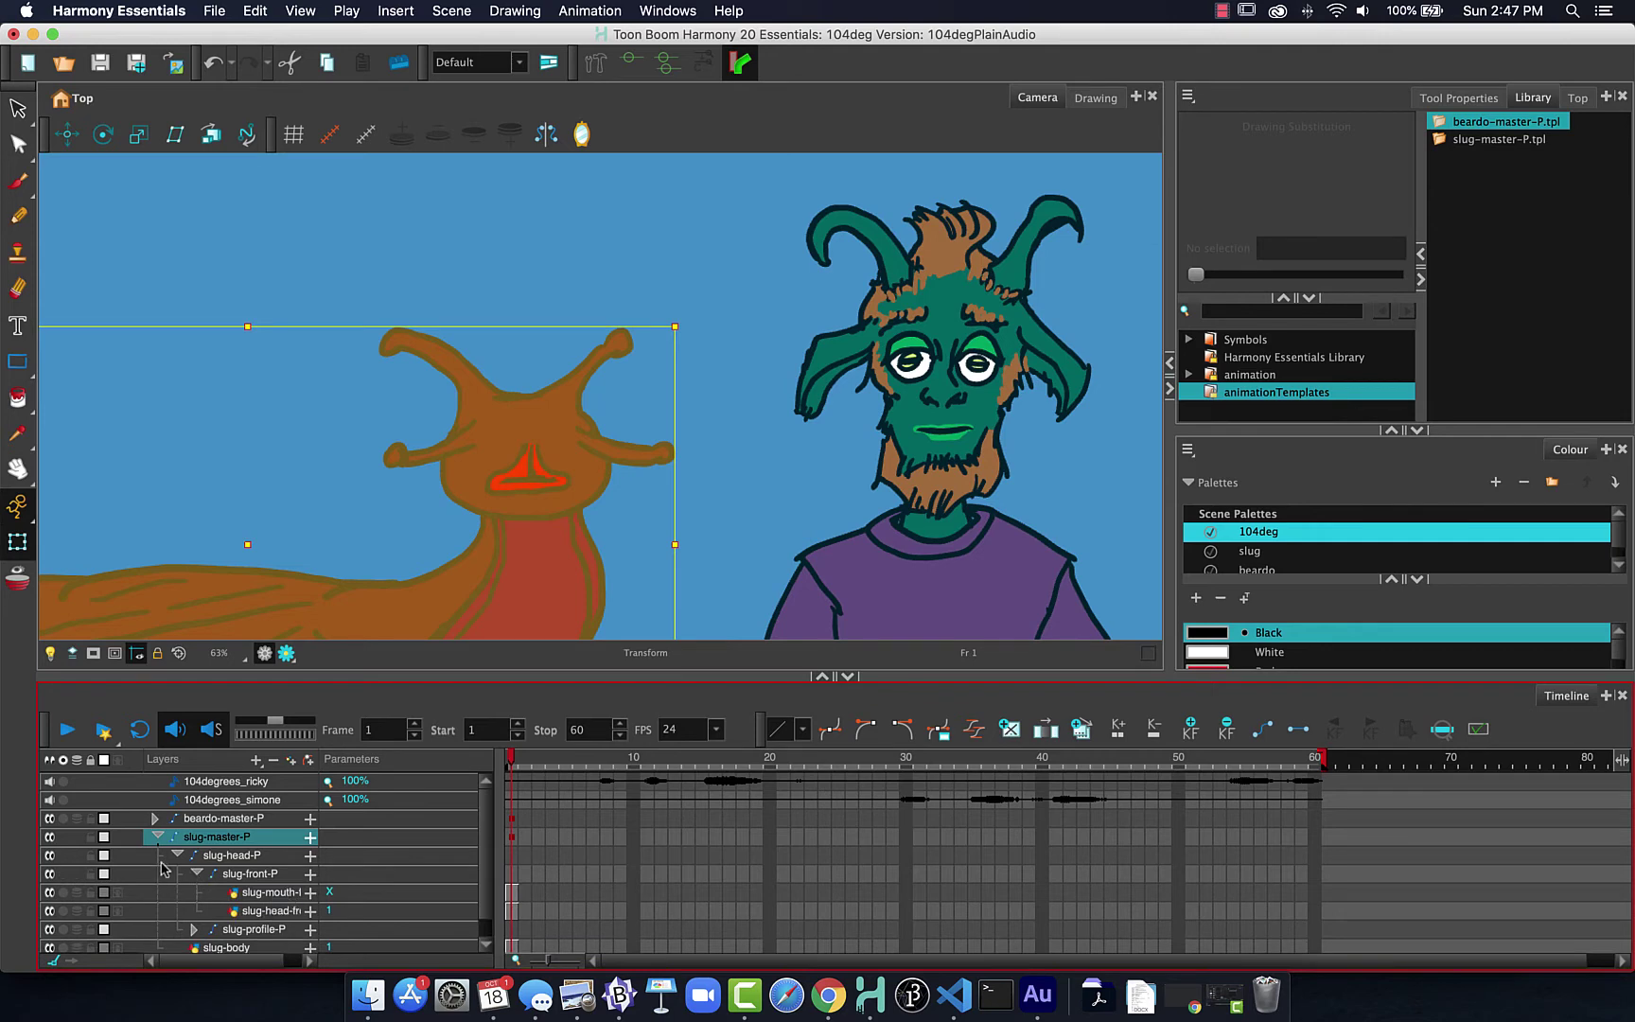
pyautogui.click(178, 856)
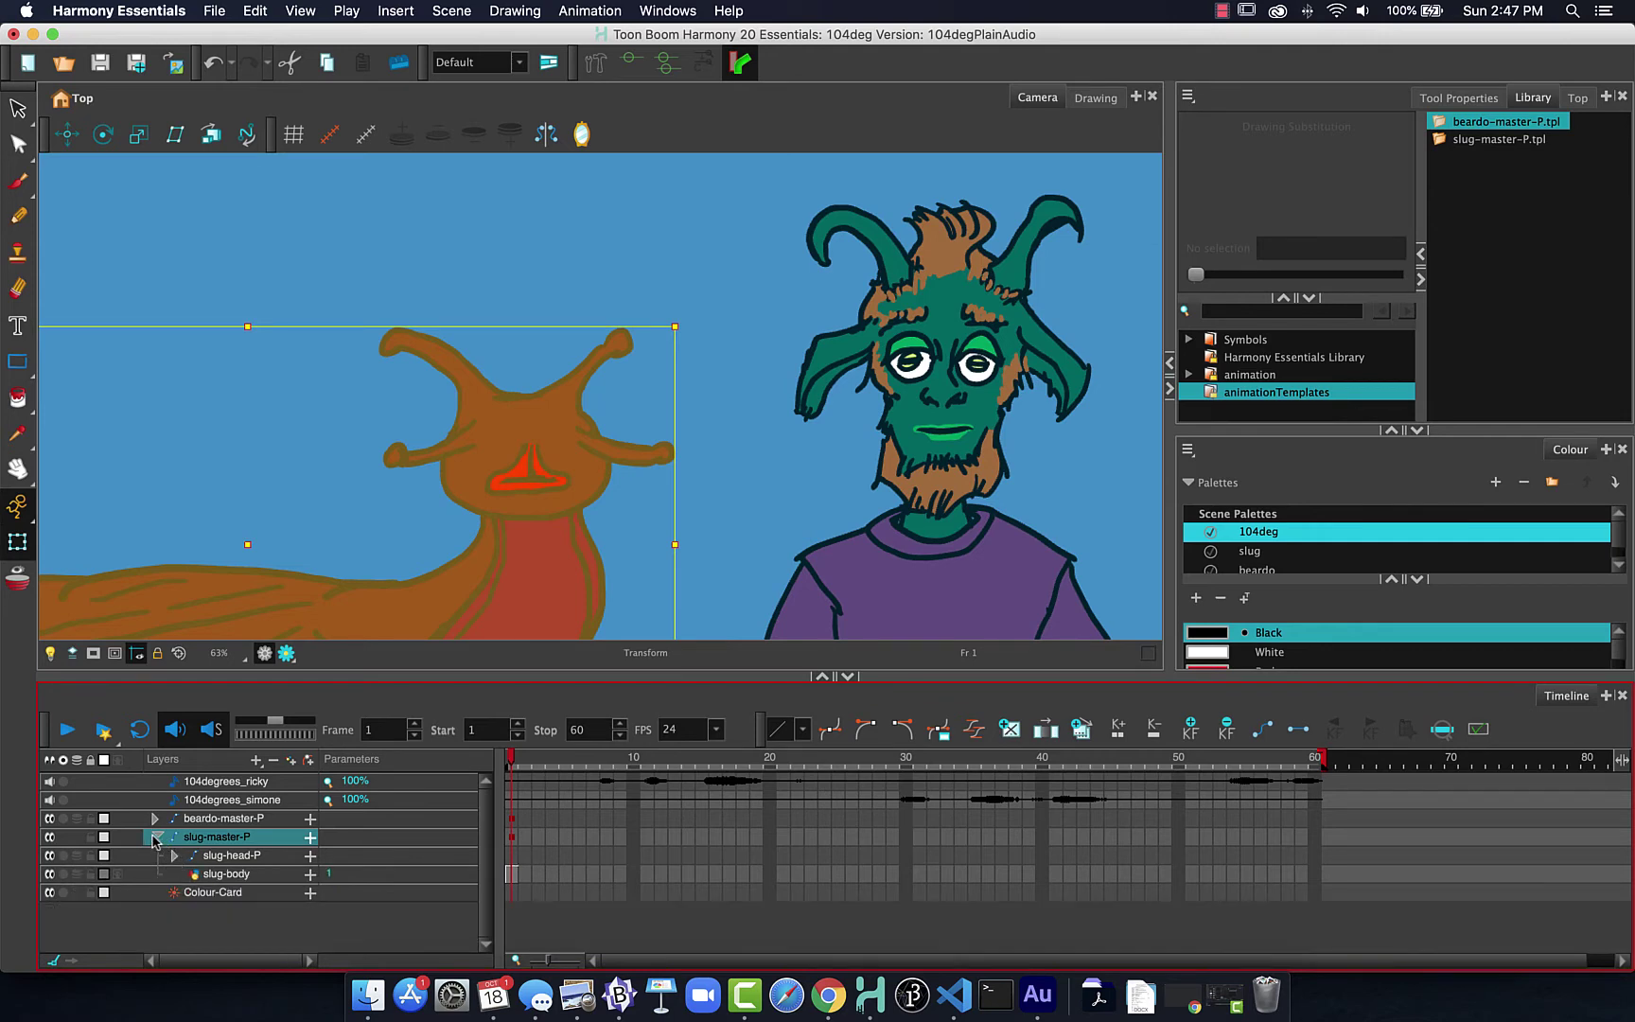
pyautogui.click(156, 838)
pyautogui.click(177, 917)
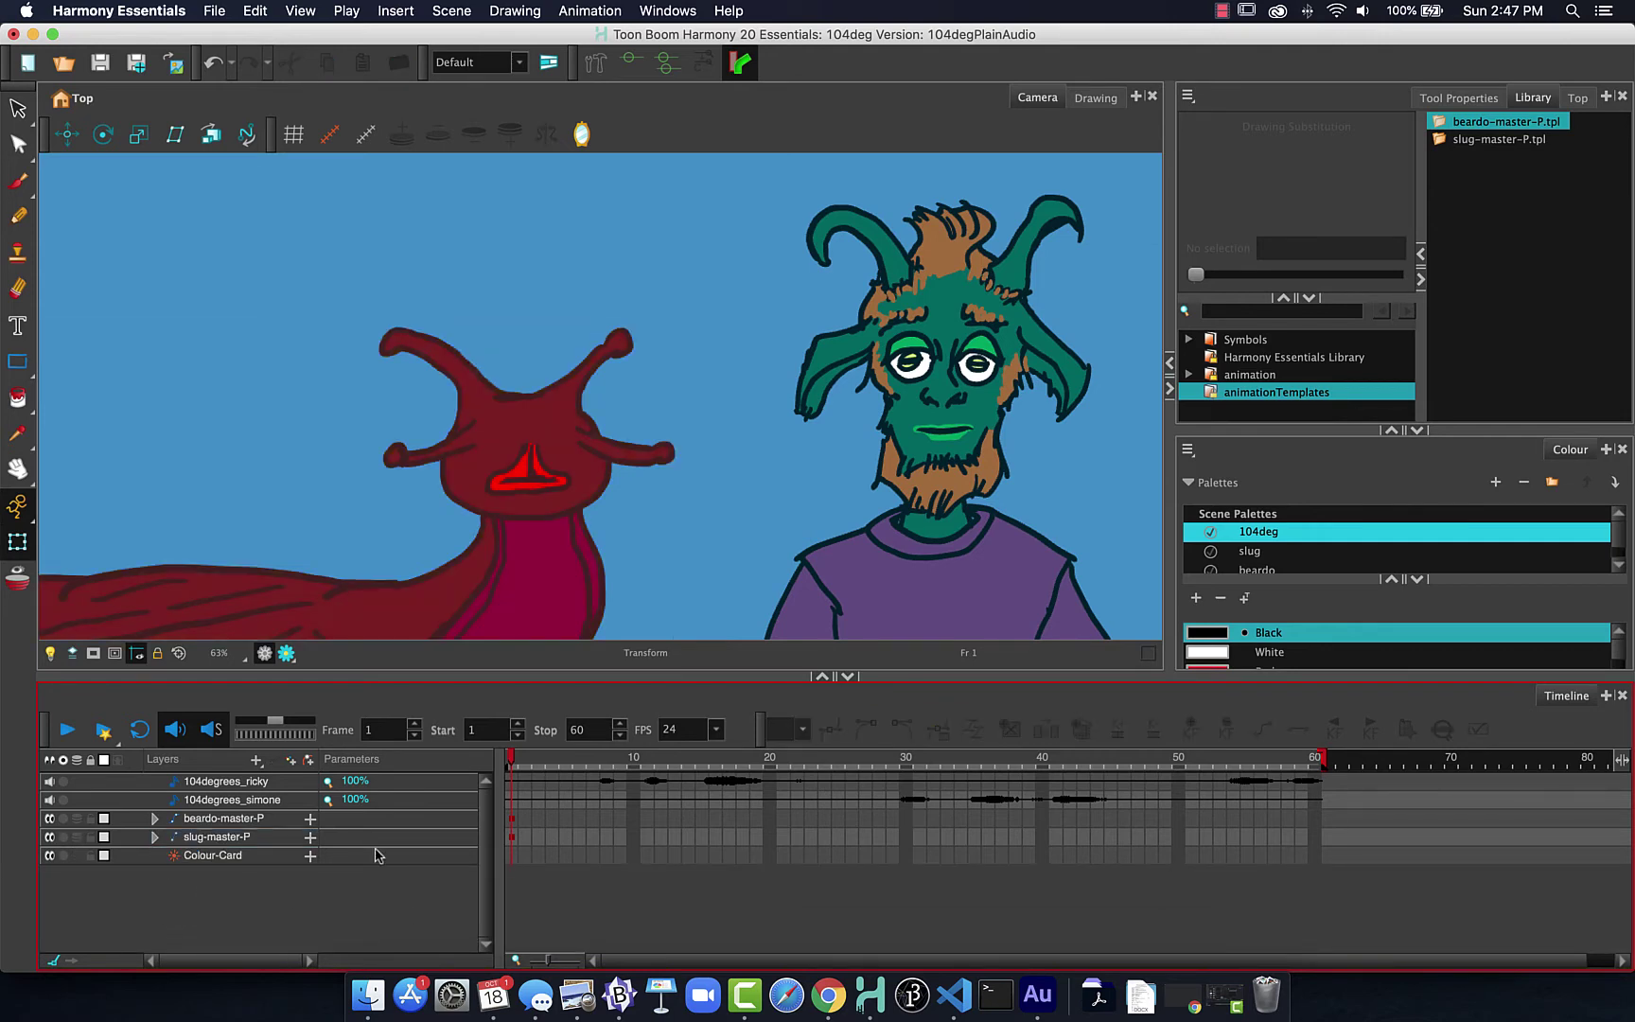
pyautogui.press('super+Tab')
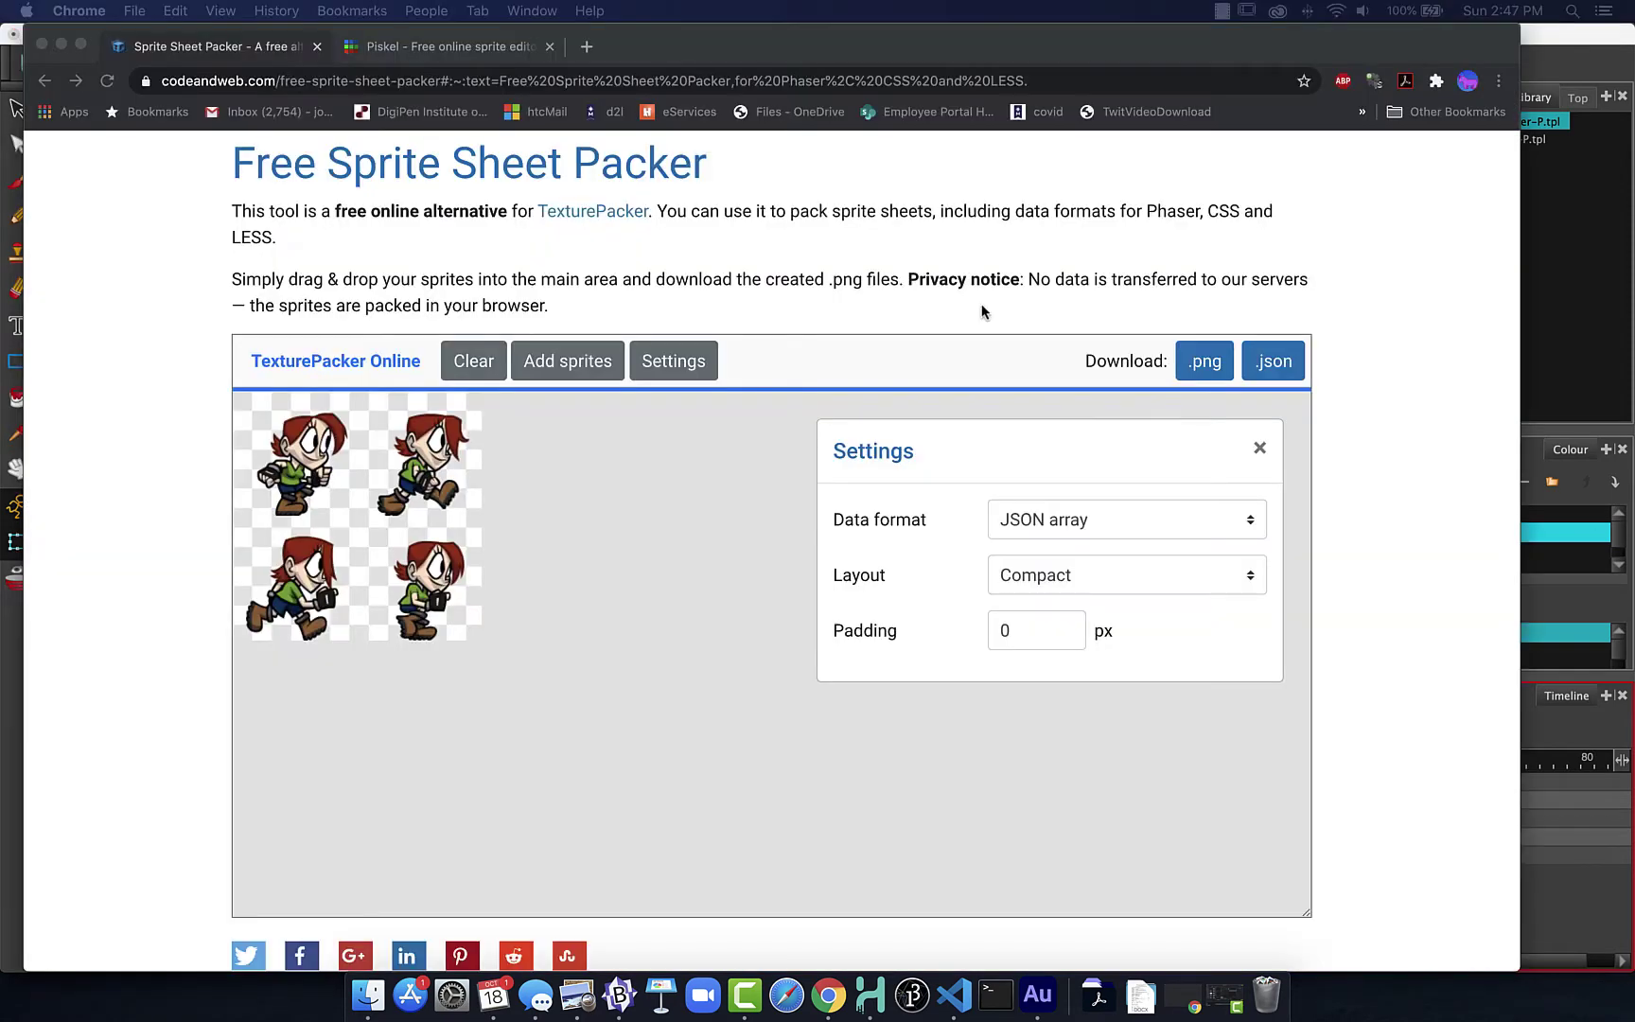
pyautogui.click(1569, 305)
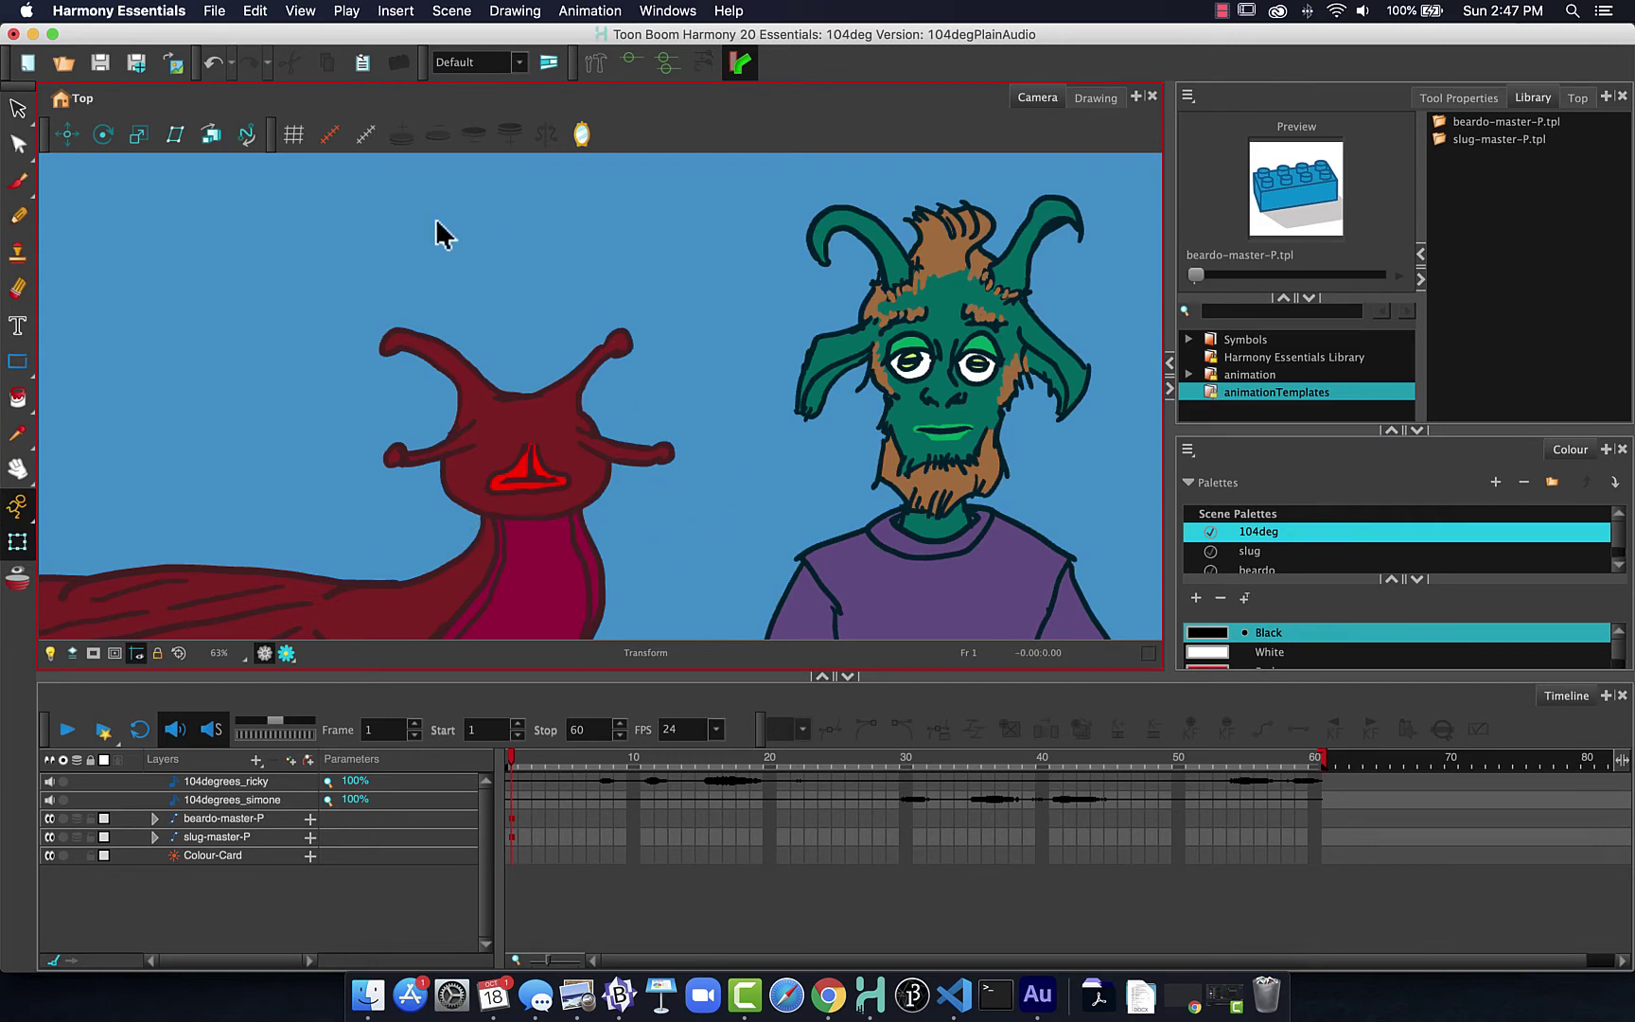
# - Scrub back to frame 1, then set Scene Length's Number of Frames to 500
pyautogui.click(538, 726)
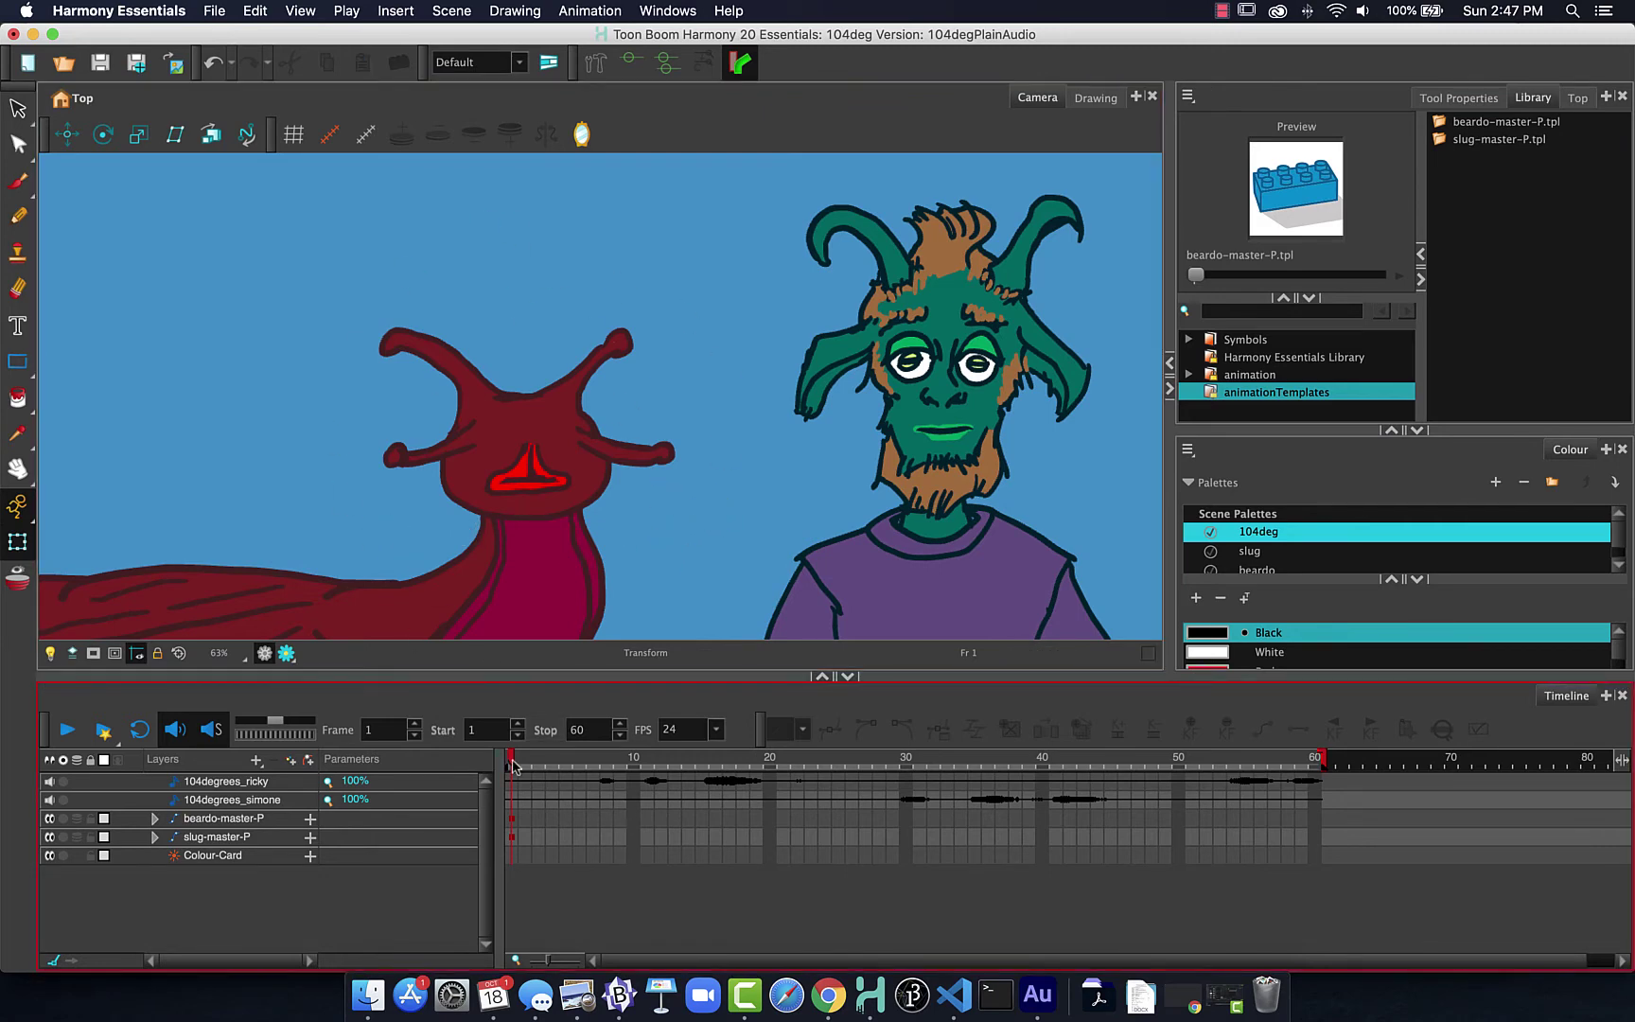
pyautogui.moveTo(510, 760); pyautogui.dragTo(446, 766)
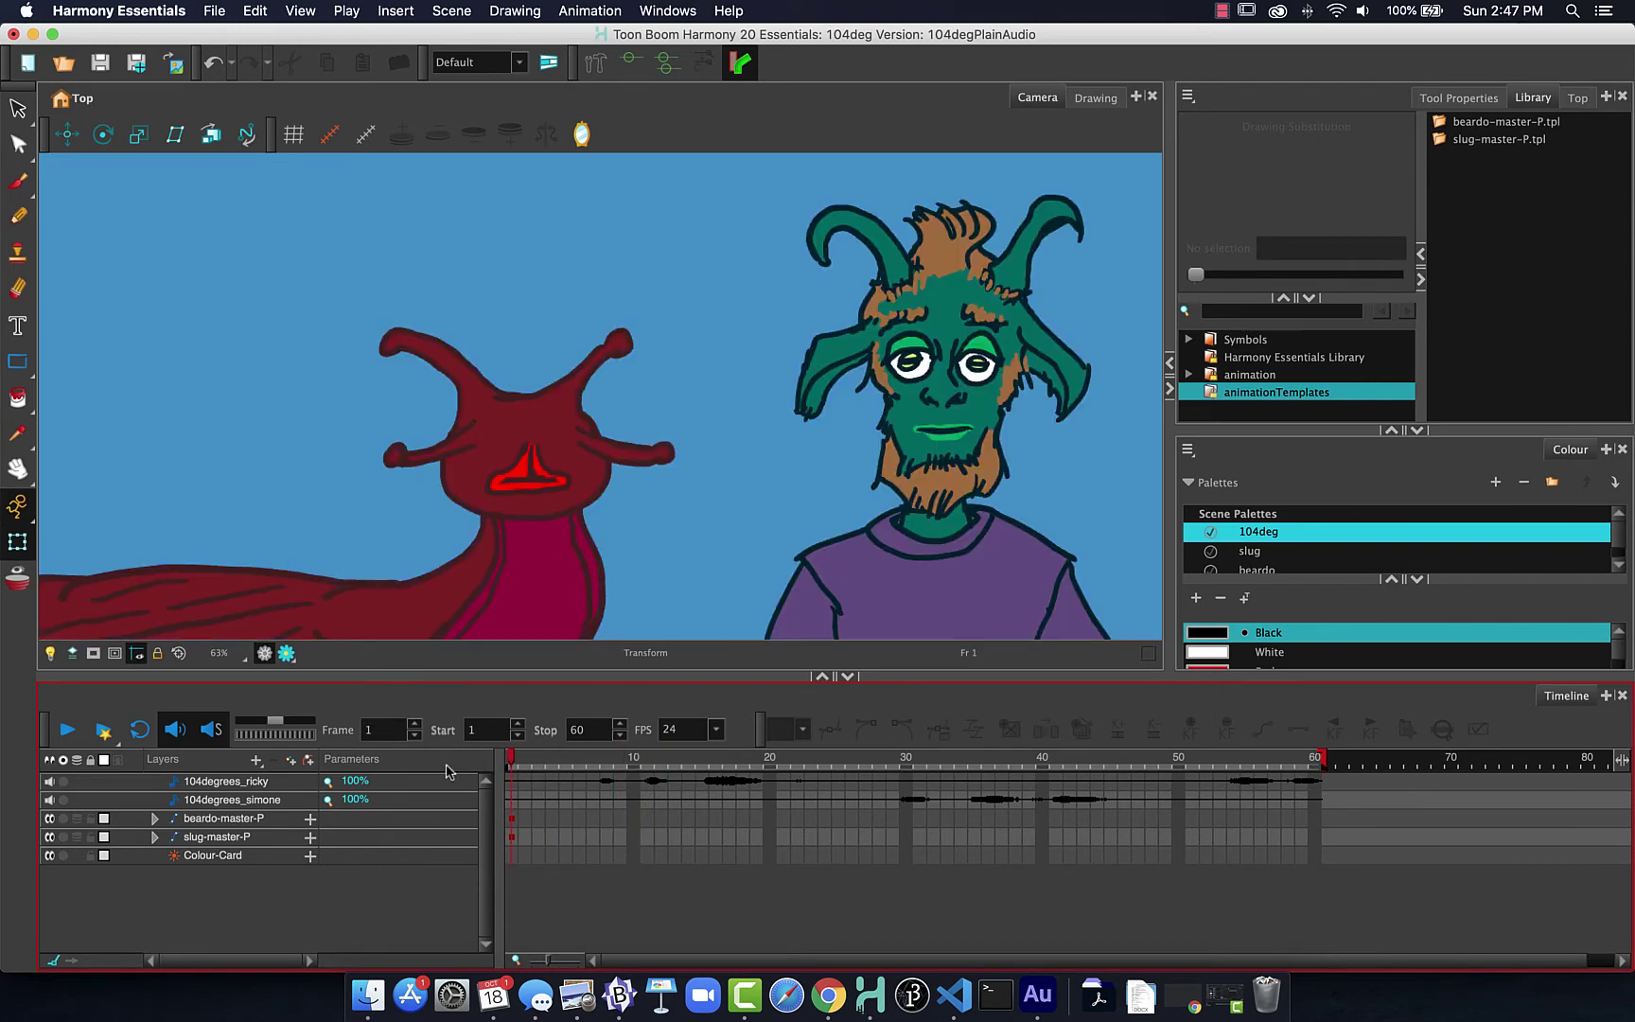
pyautogui.click(588, 187)
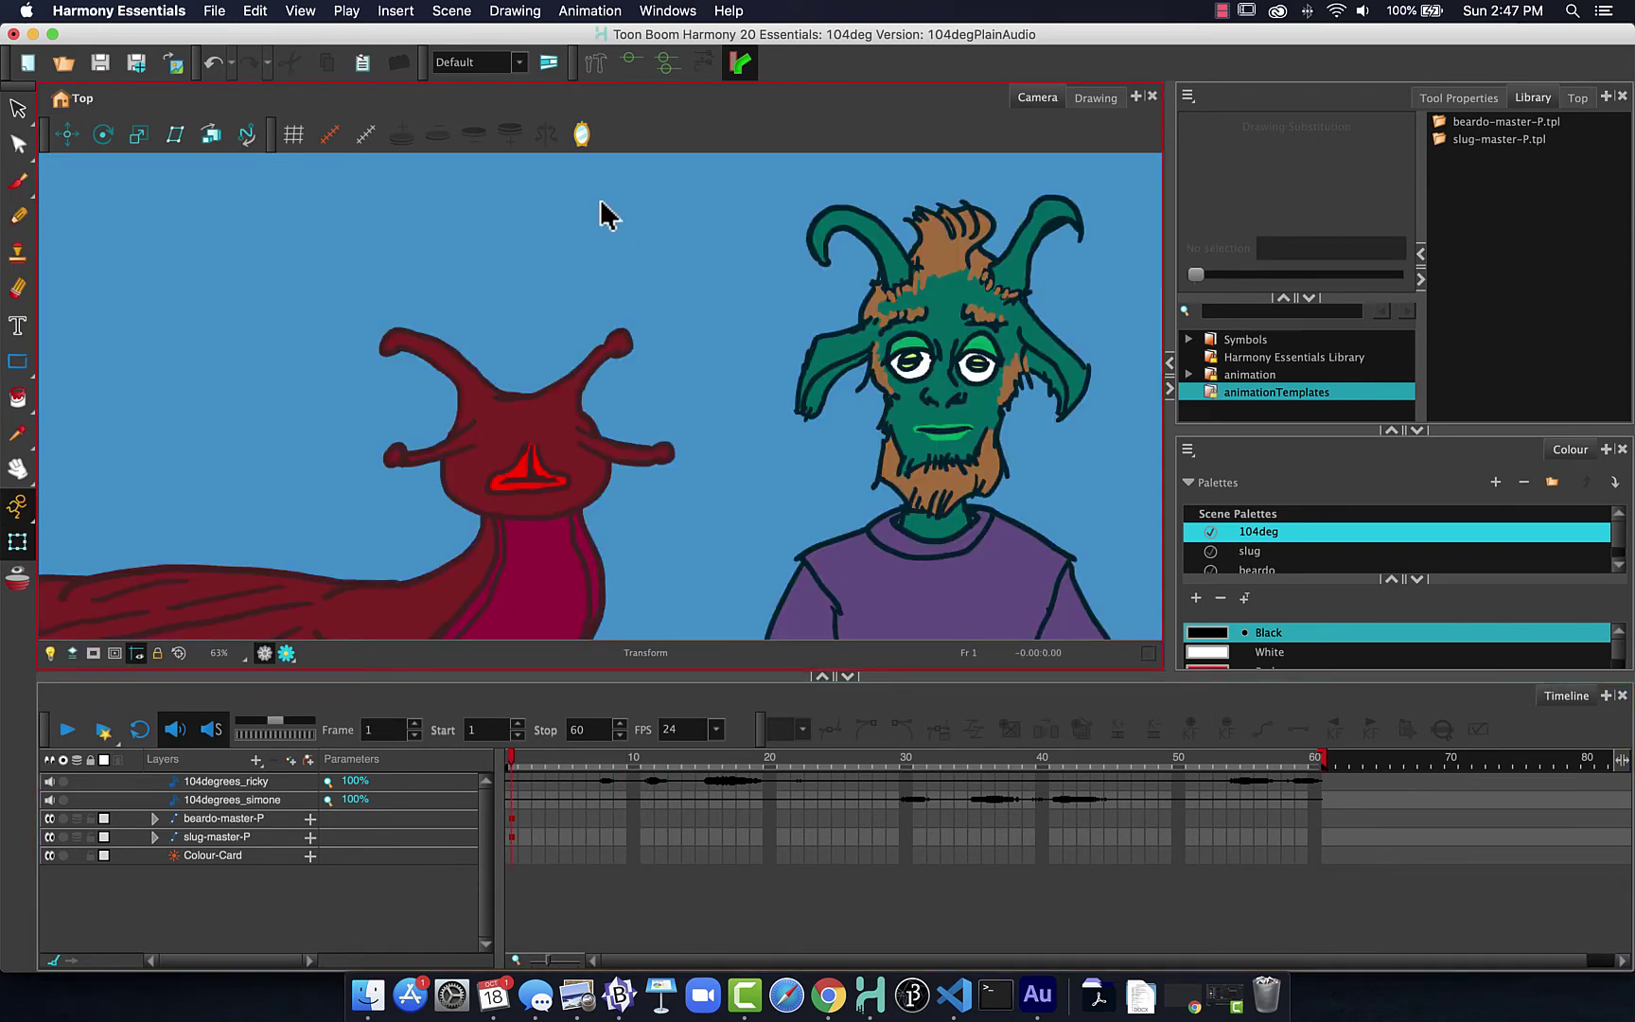
pyautogui.click(491, 8)
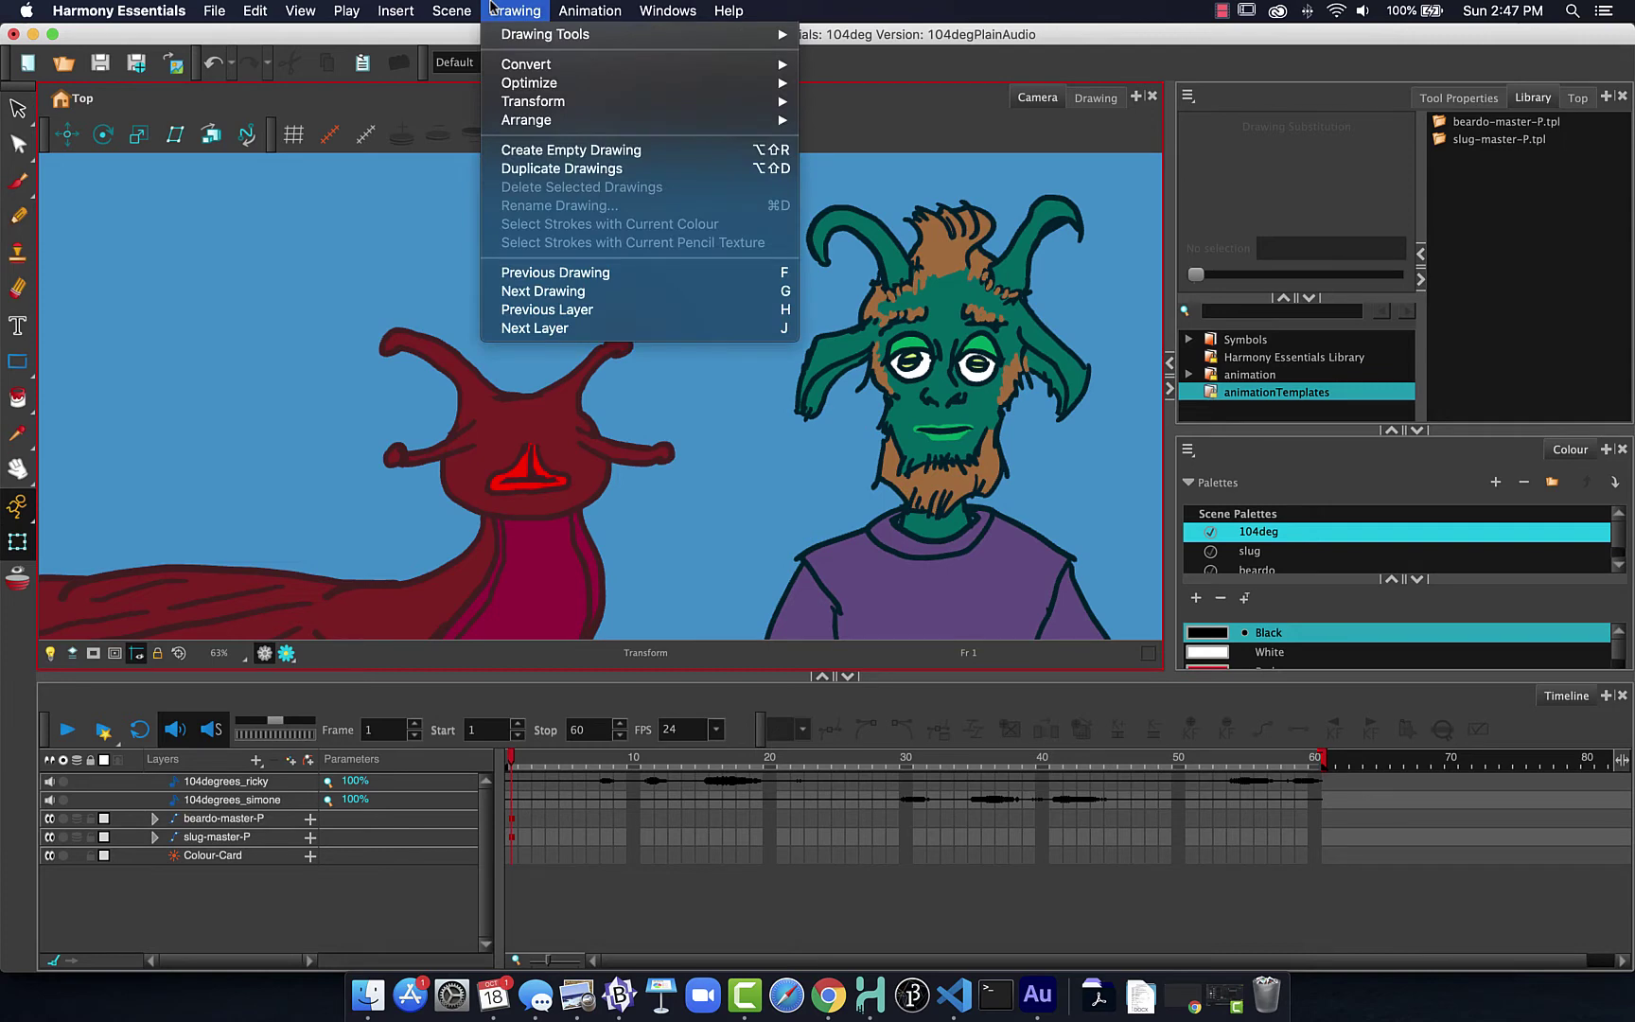
pyautogui.moveTo(452, 6)
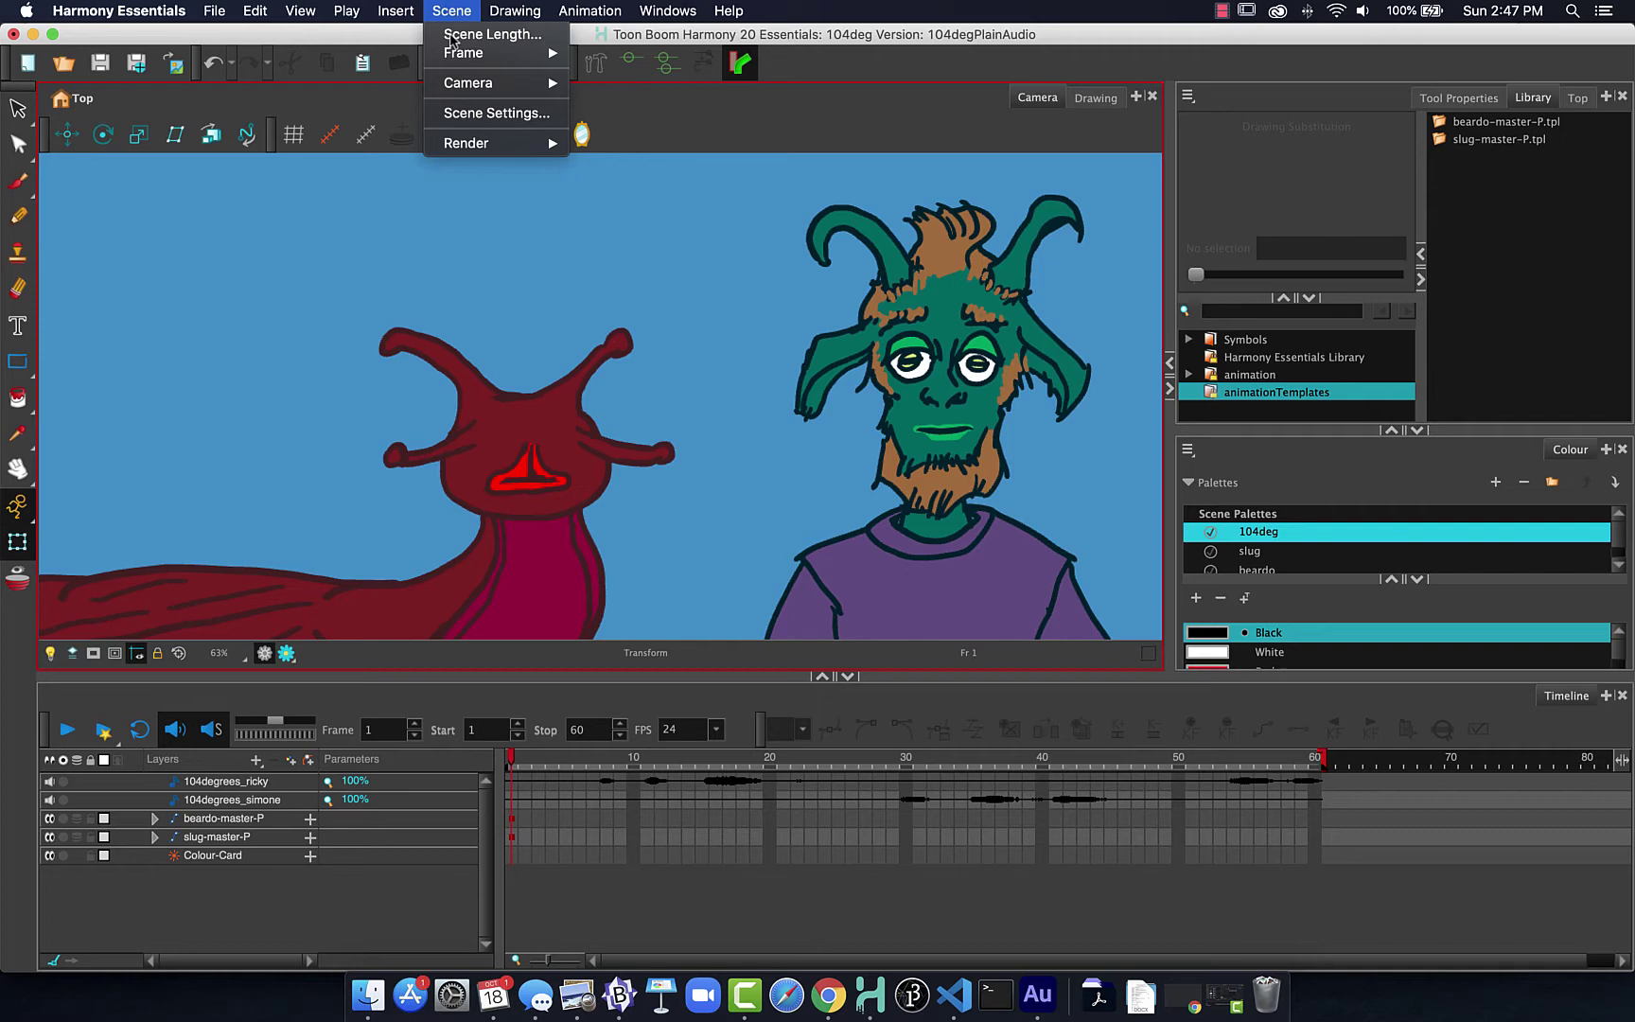
pyautogui.click(458, 35)
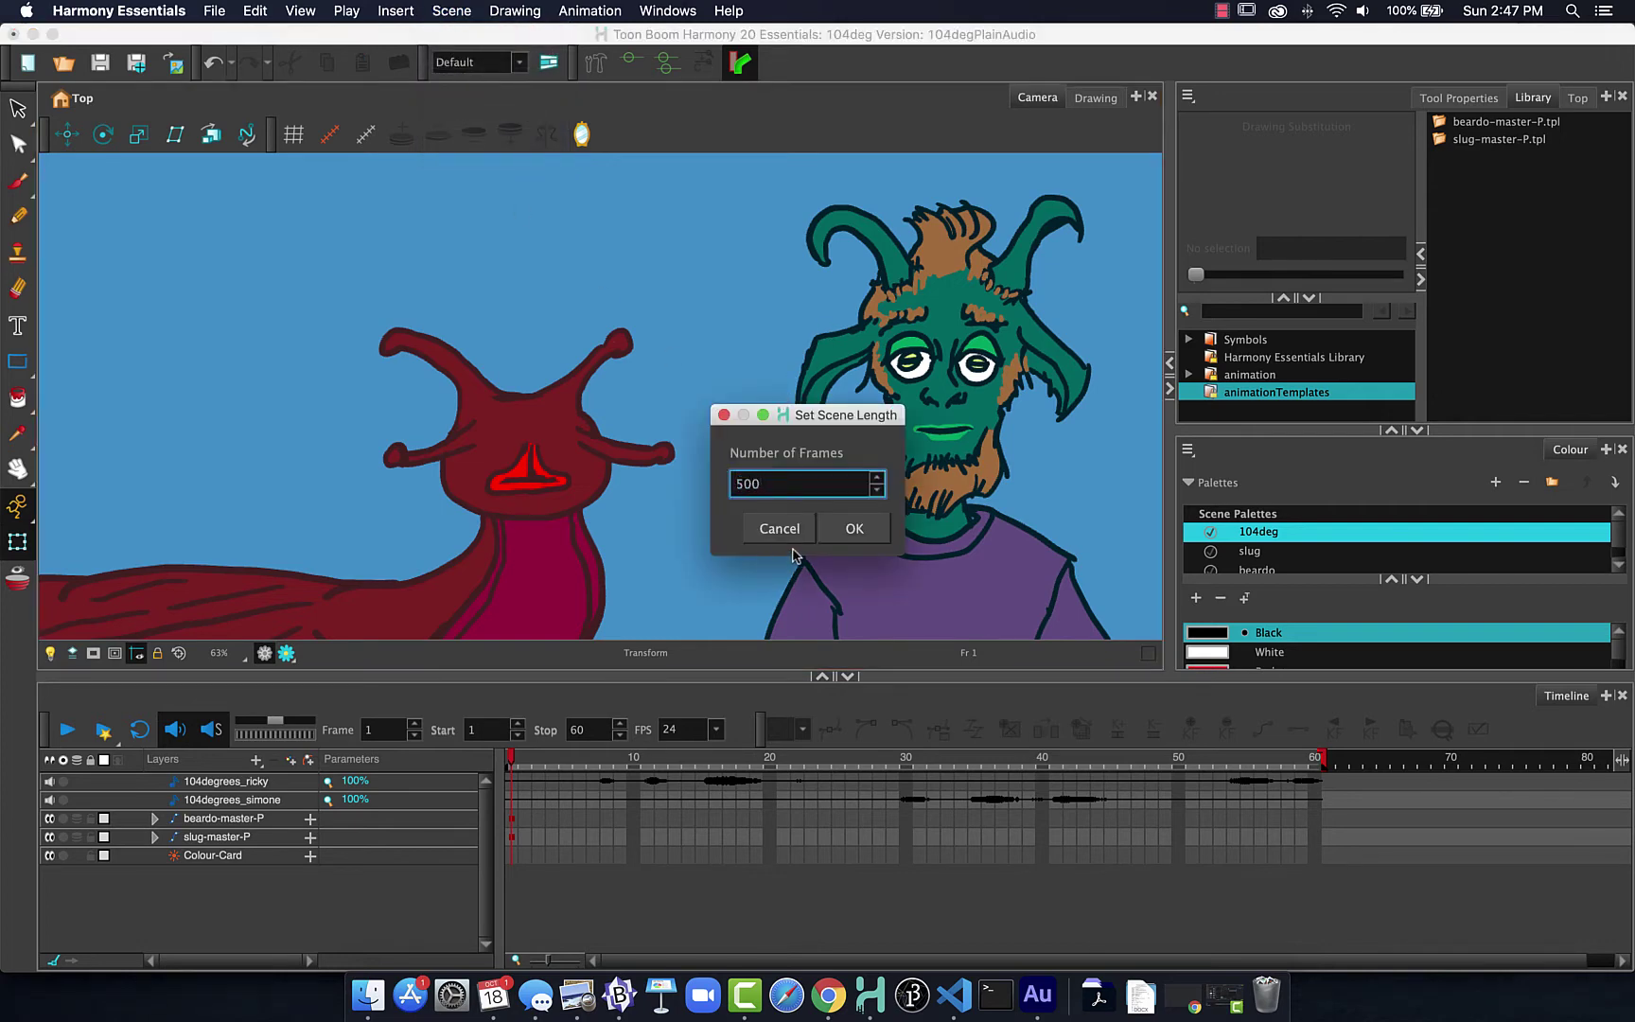
pyautogui.write('500')
pyautogui.click(852, 527)
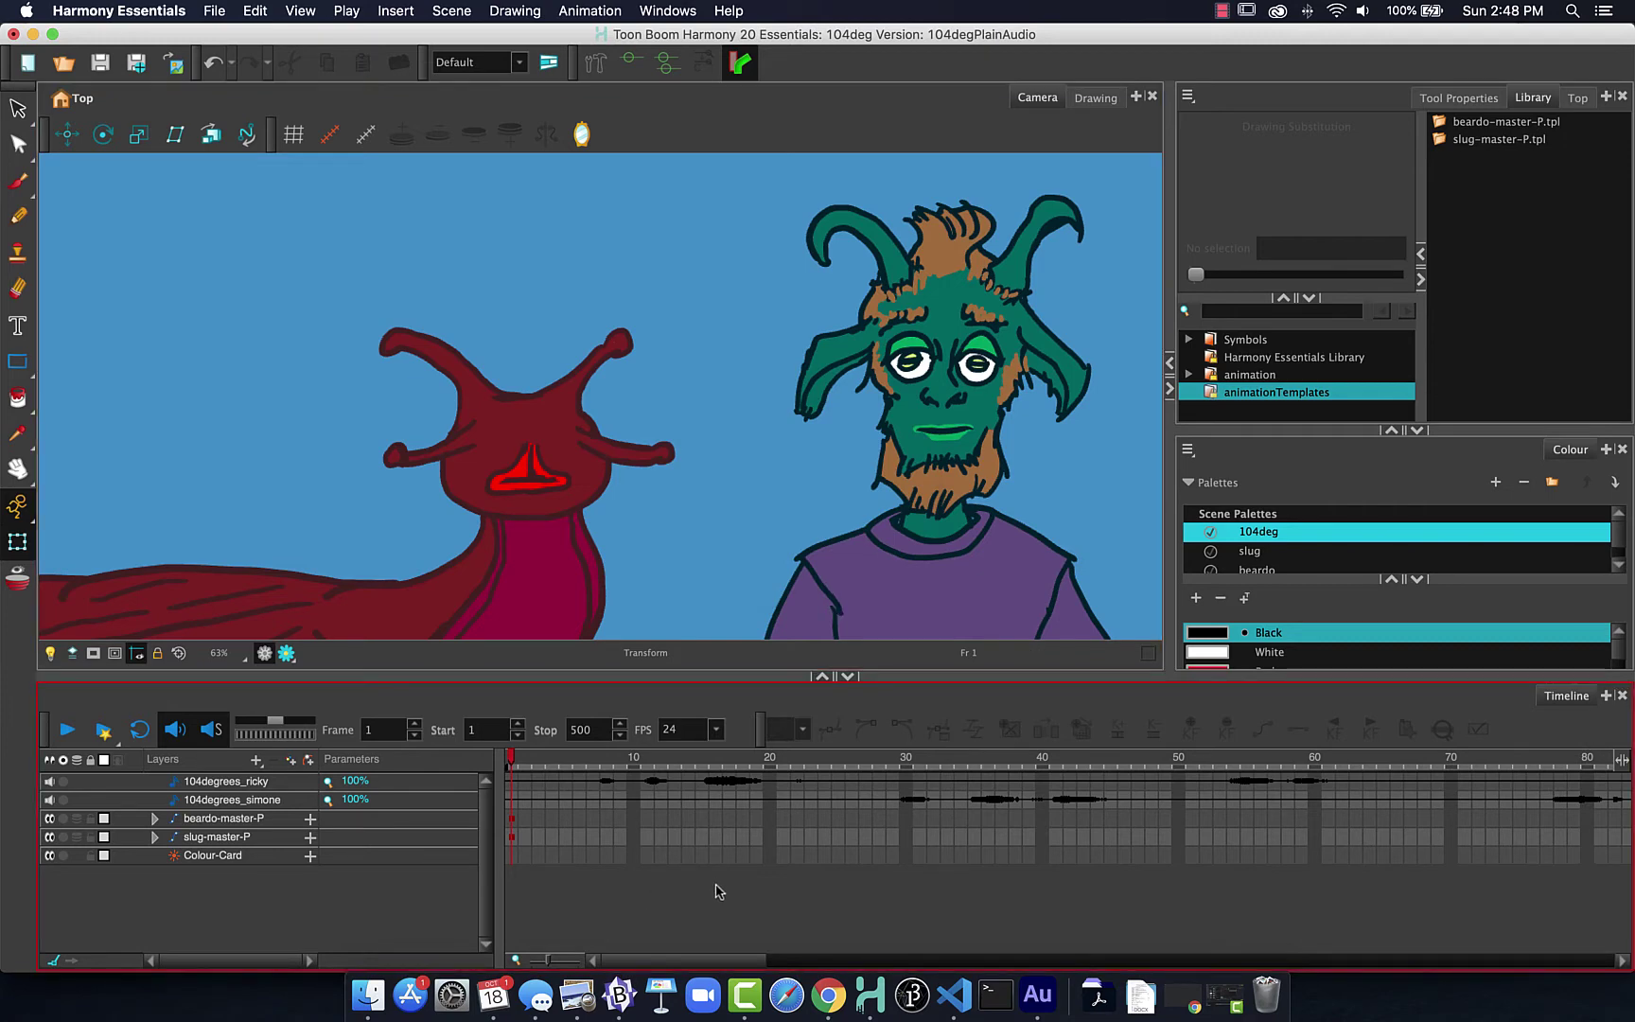
# - Extend beardo-master-P and slug-master-P exposure to frame 500 with F5, then return to frame 1
pyautogui.moveTo(668, 963); pyautogui.dragTo(1620, 957)
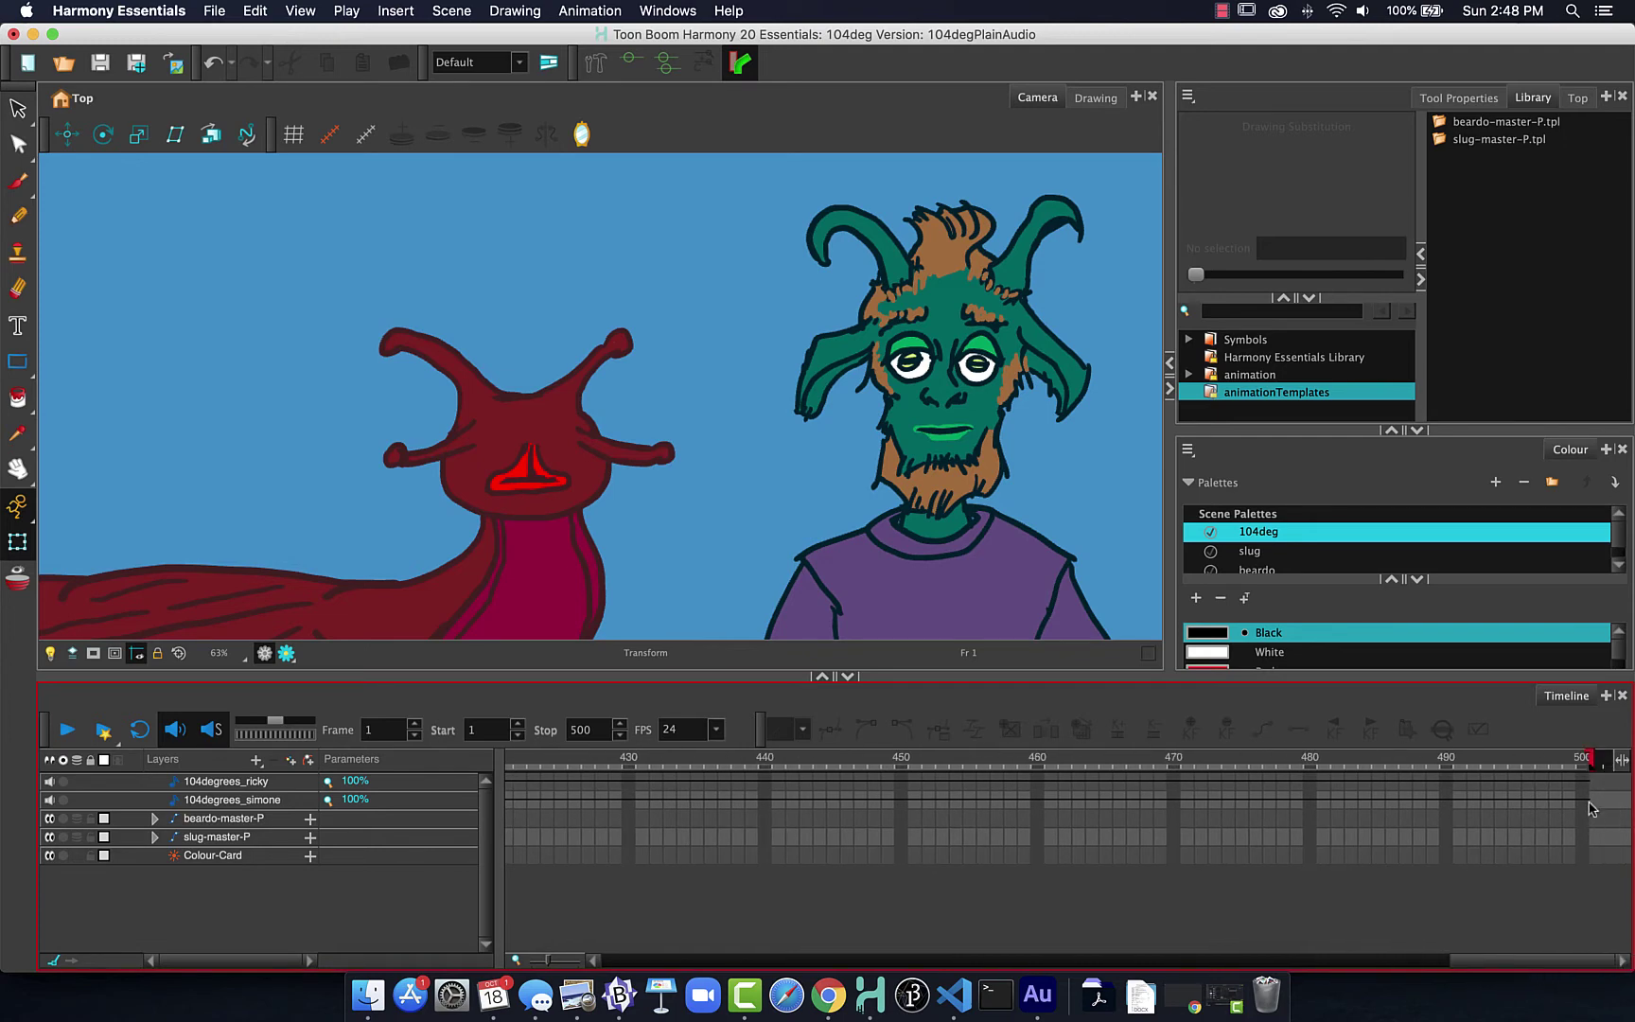
pyautogui.moveTo(1583, 819); pyautogui.dragTo(1583, 839)
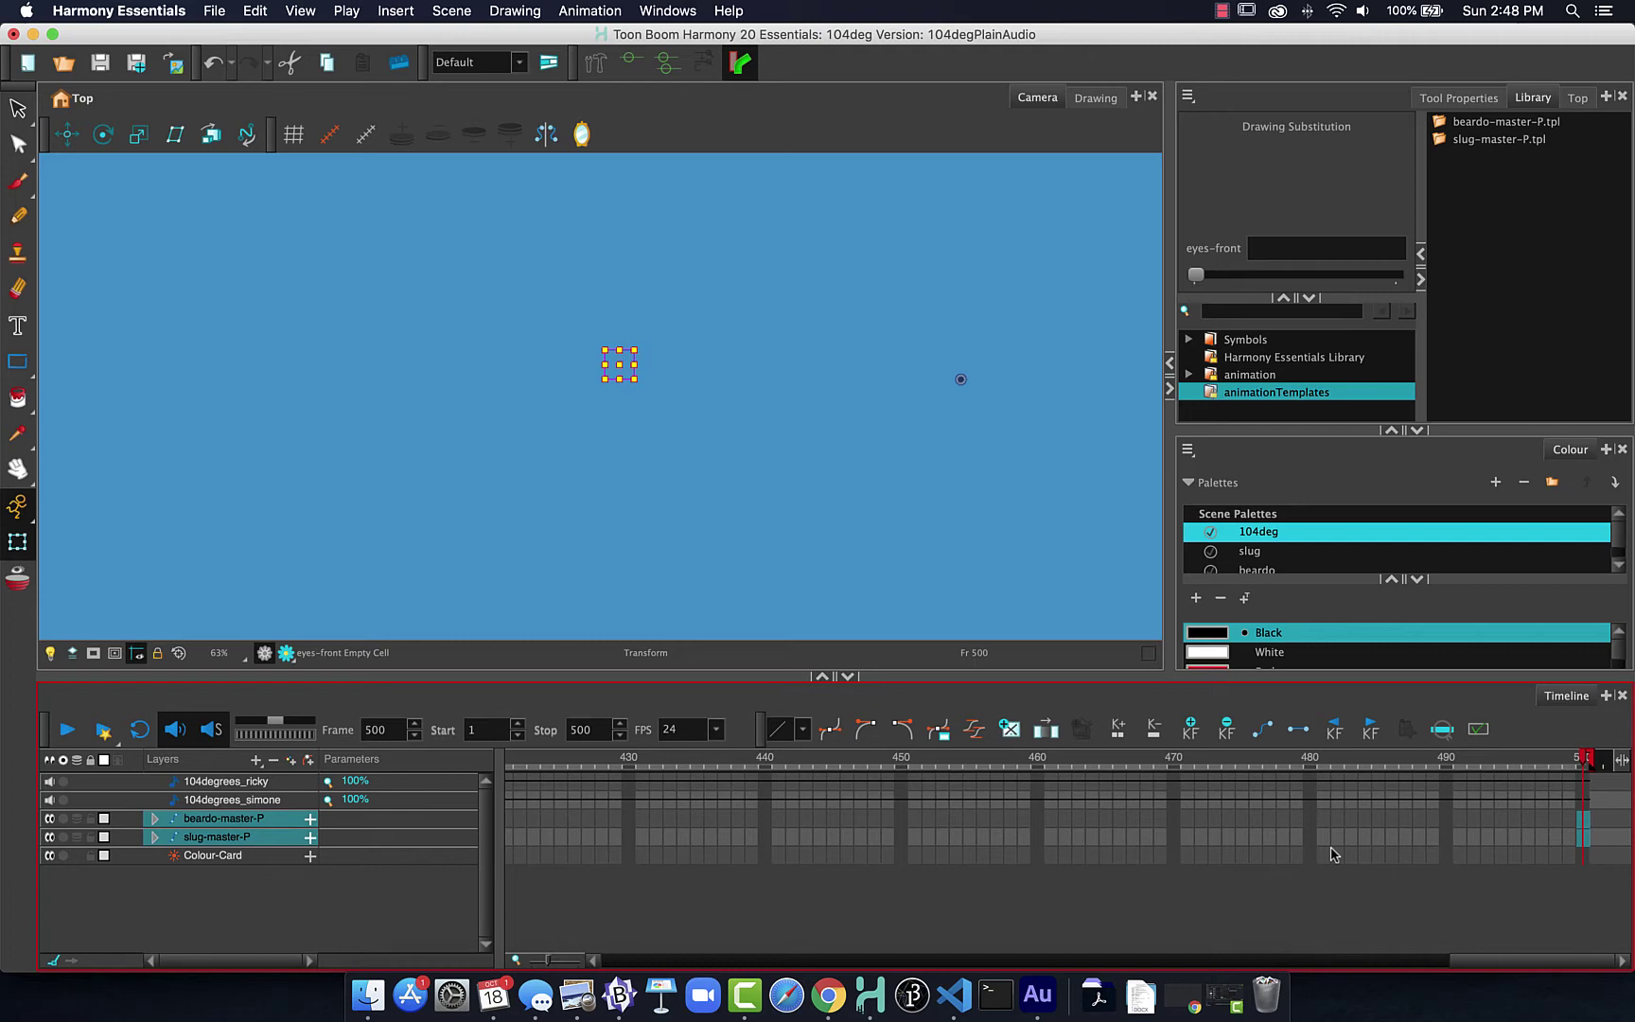
pyautogui.press('F5')
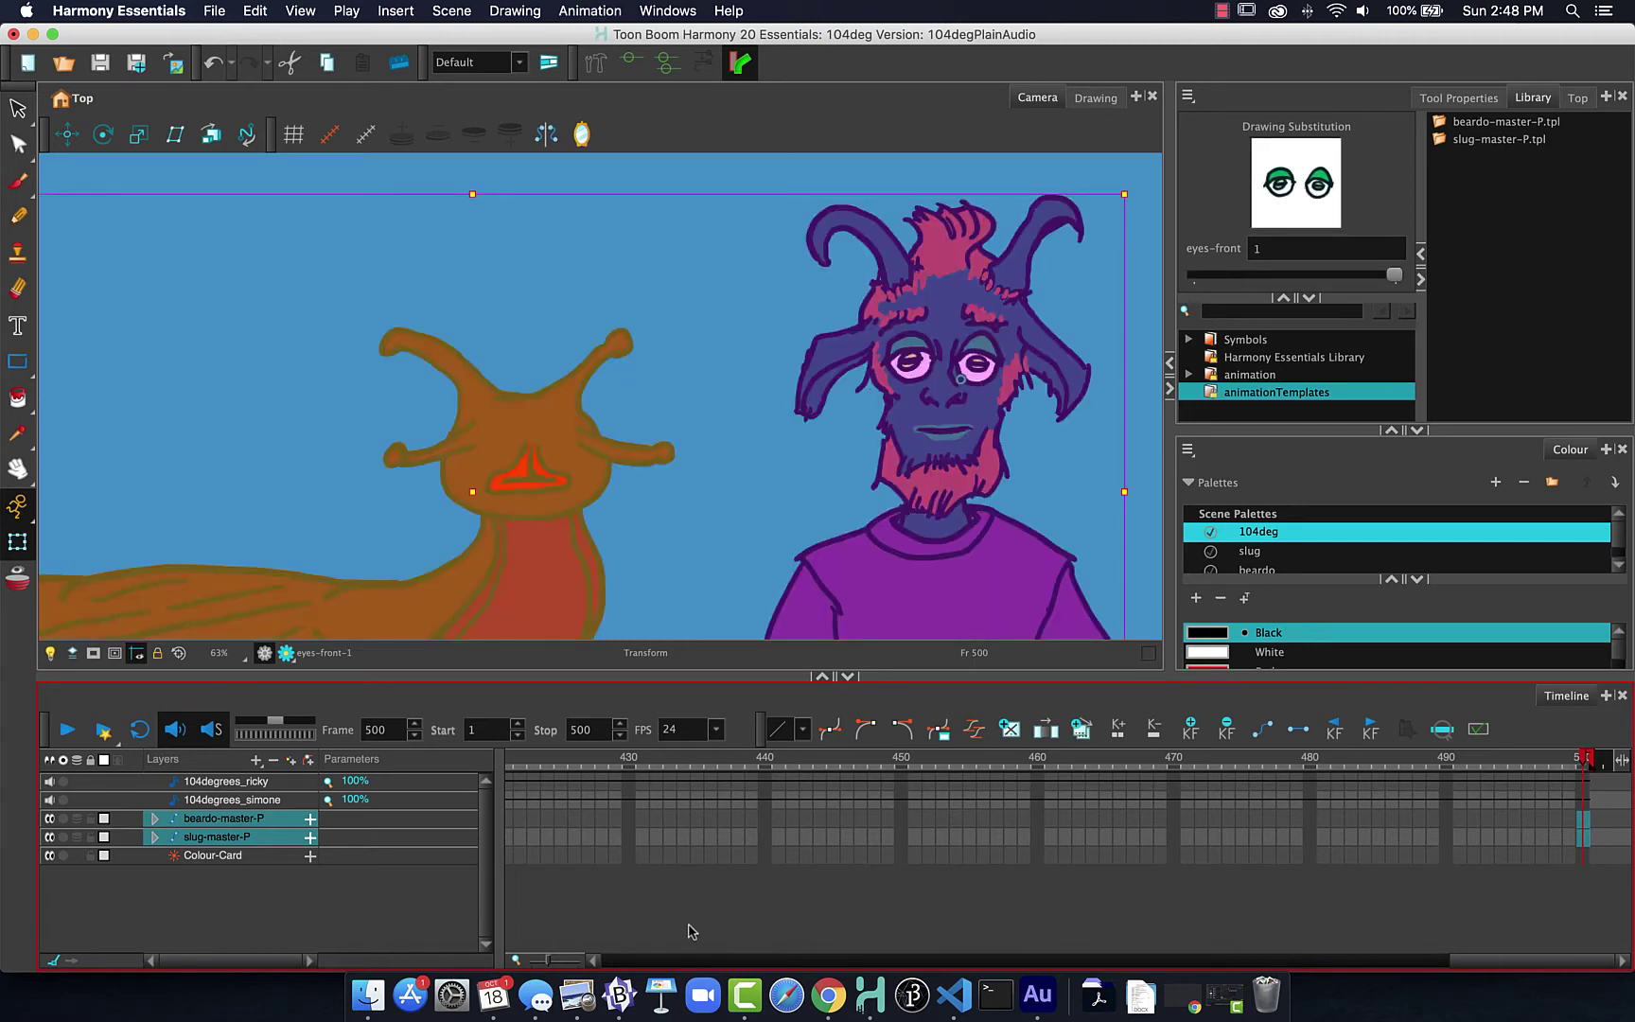
pyautogui.click(663, 961)
pyautogui.click(663, 960)
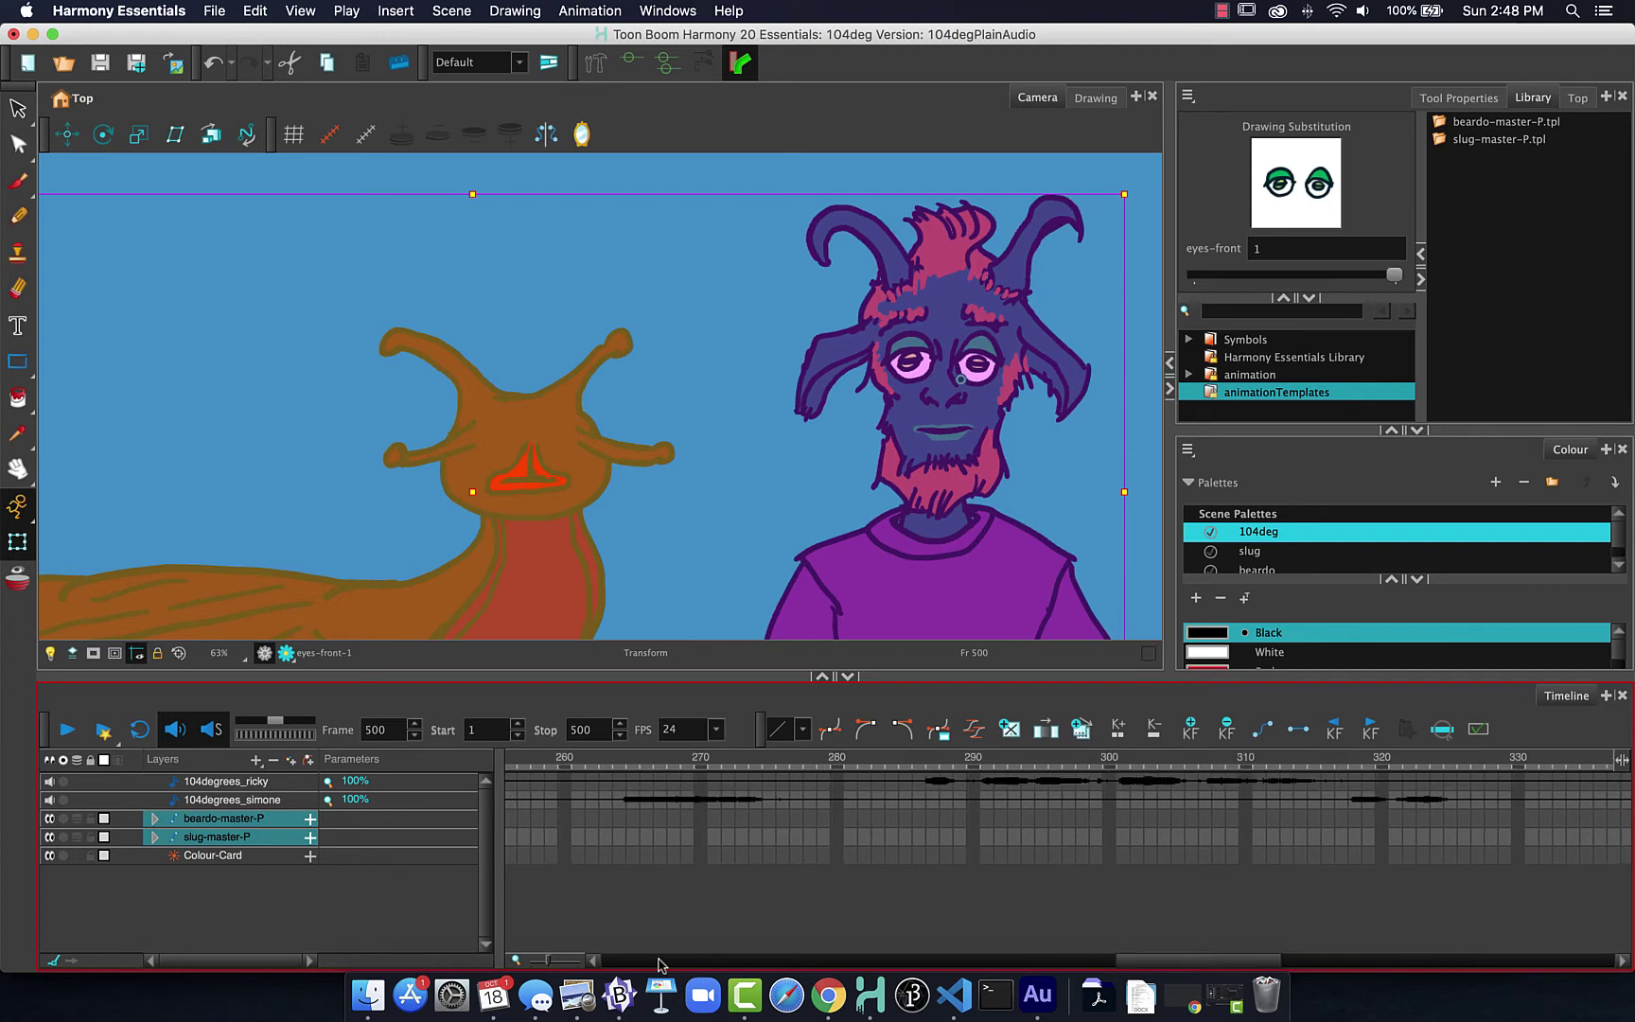
pyautogui.moveTo(1240, 960); pyautogui.dragTo(605, 957)
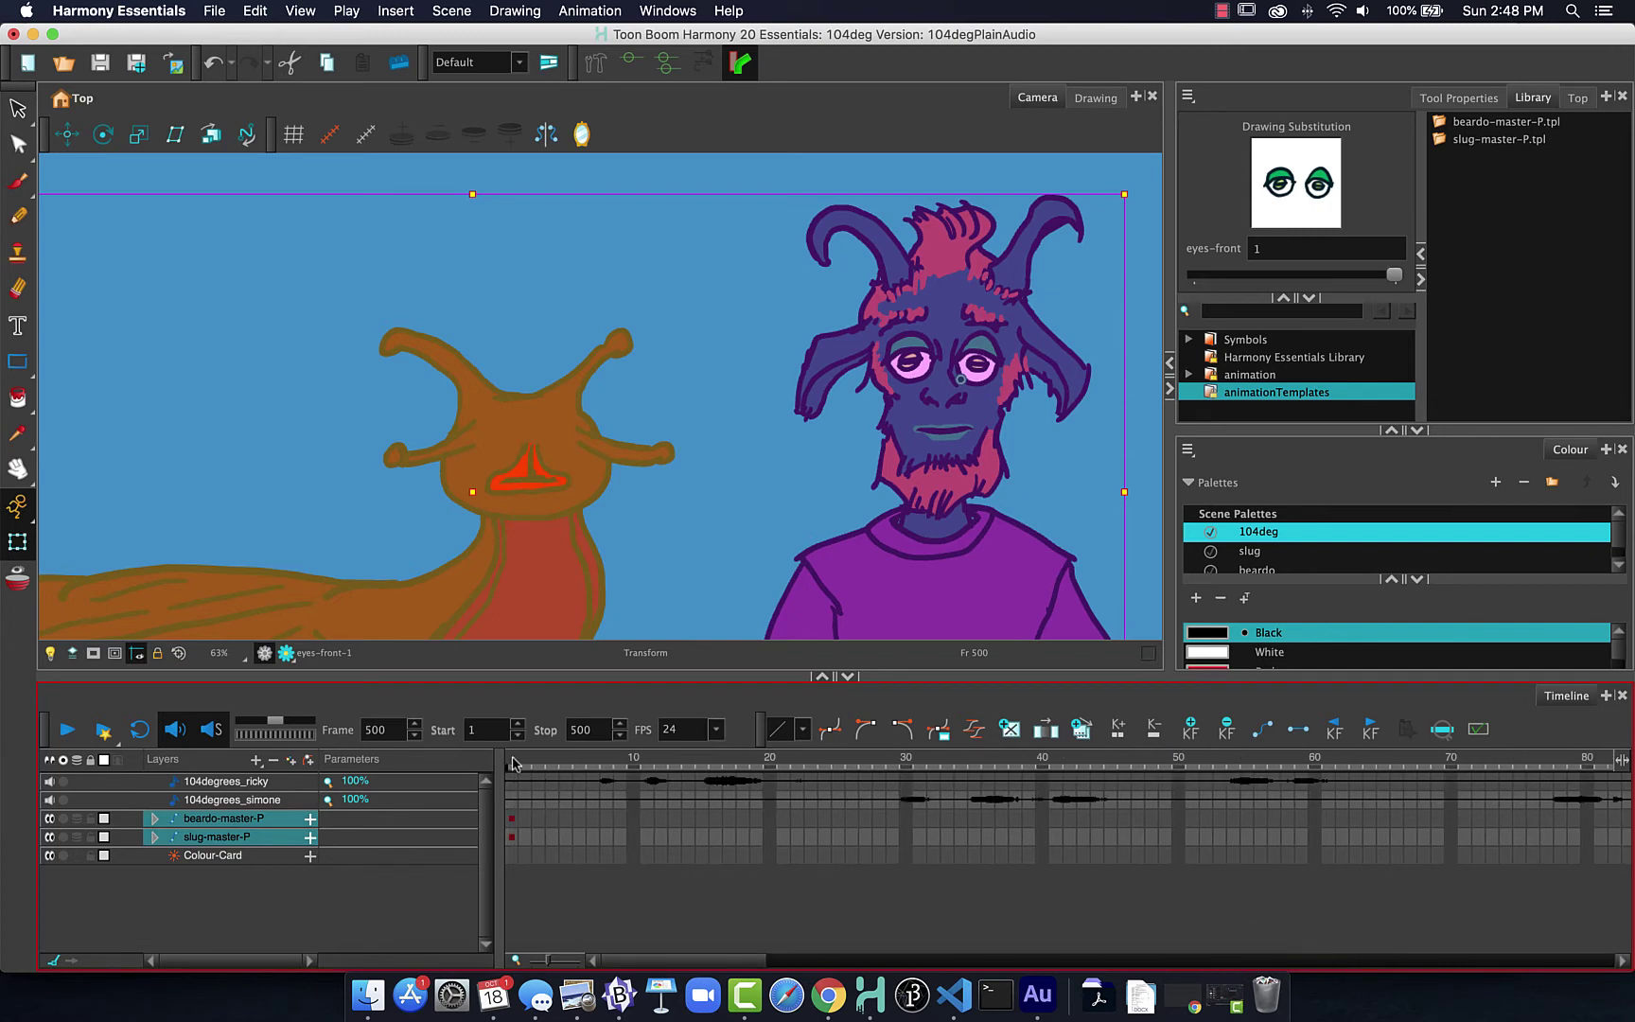
pyautogui.click(512, 763)
pyautogui.click(533, 901)
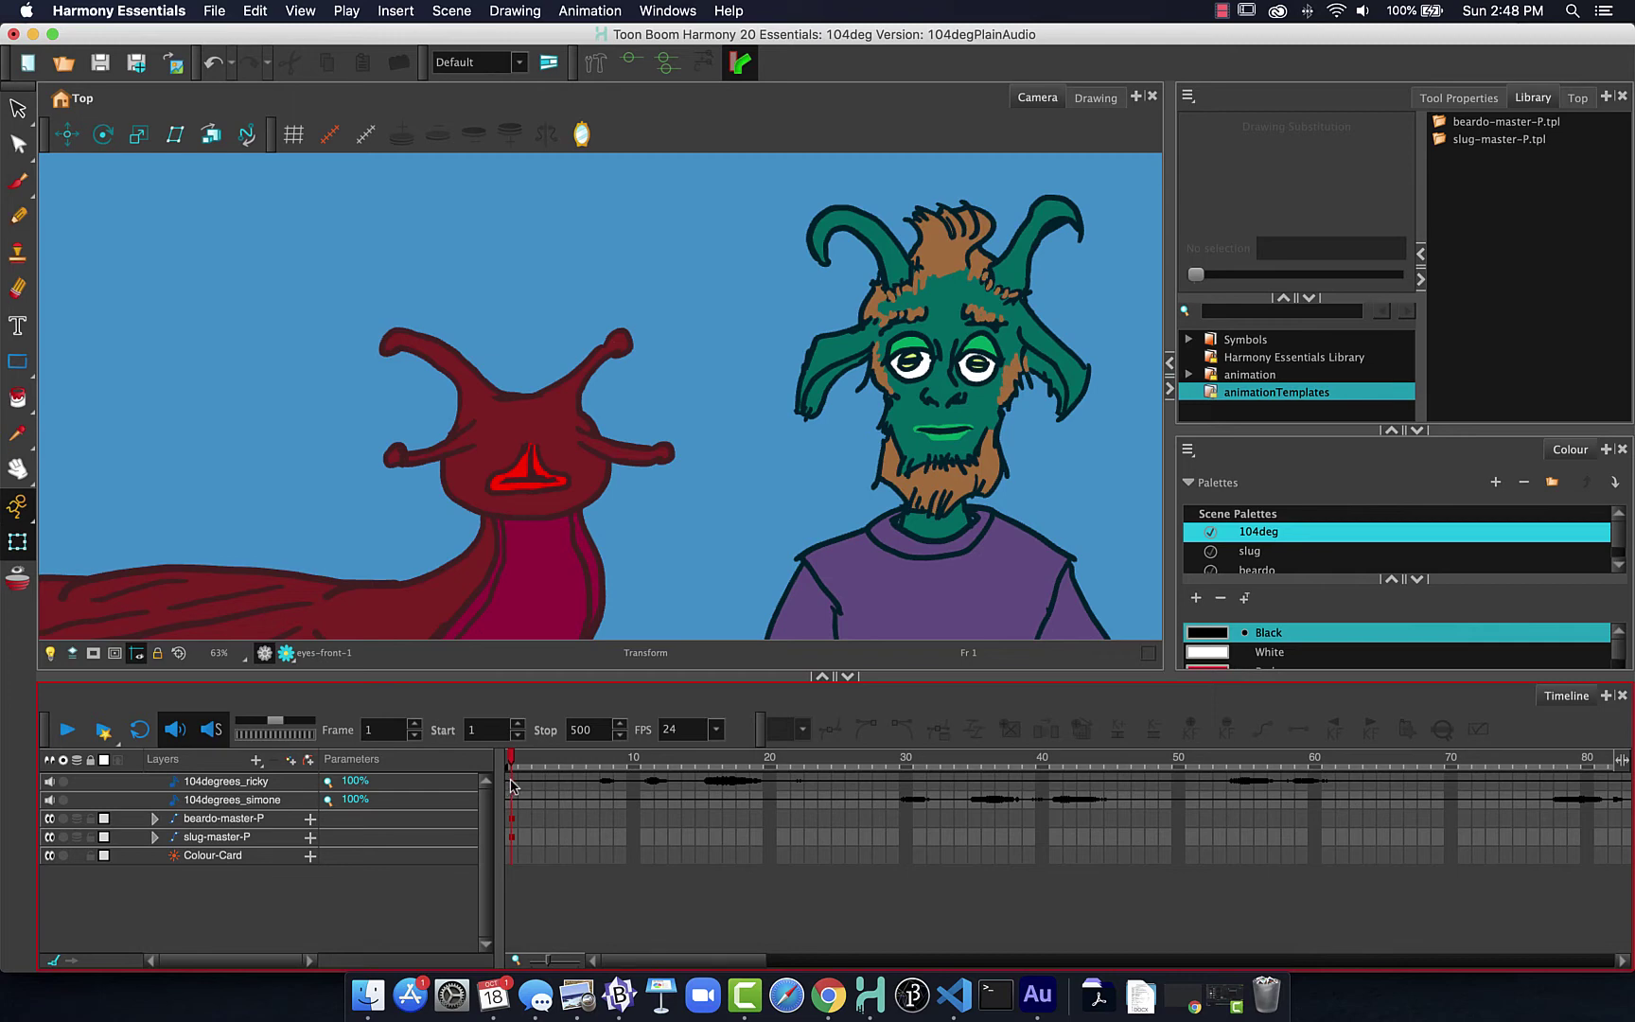
# - Run Auto Lip-Sync Detection on the 104degrees_ricky audio layer
pyautogui.click(721, 784)
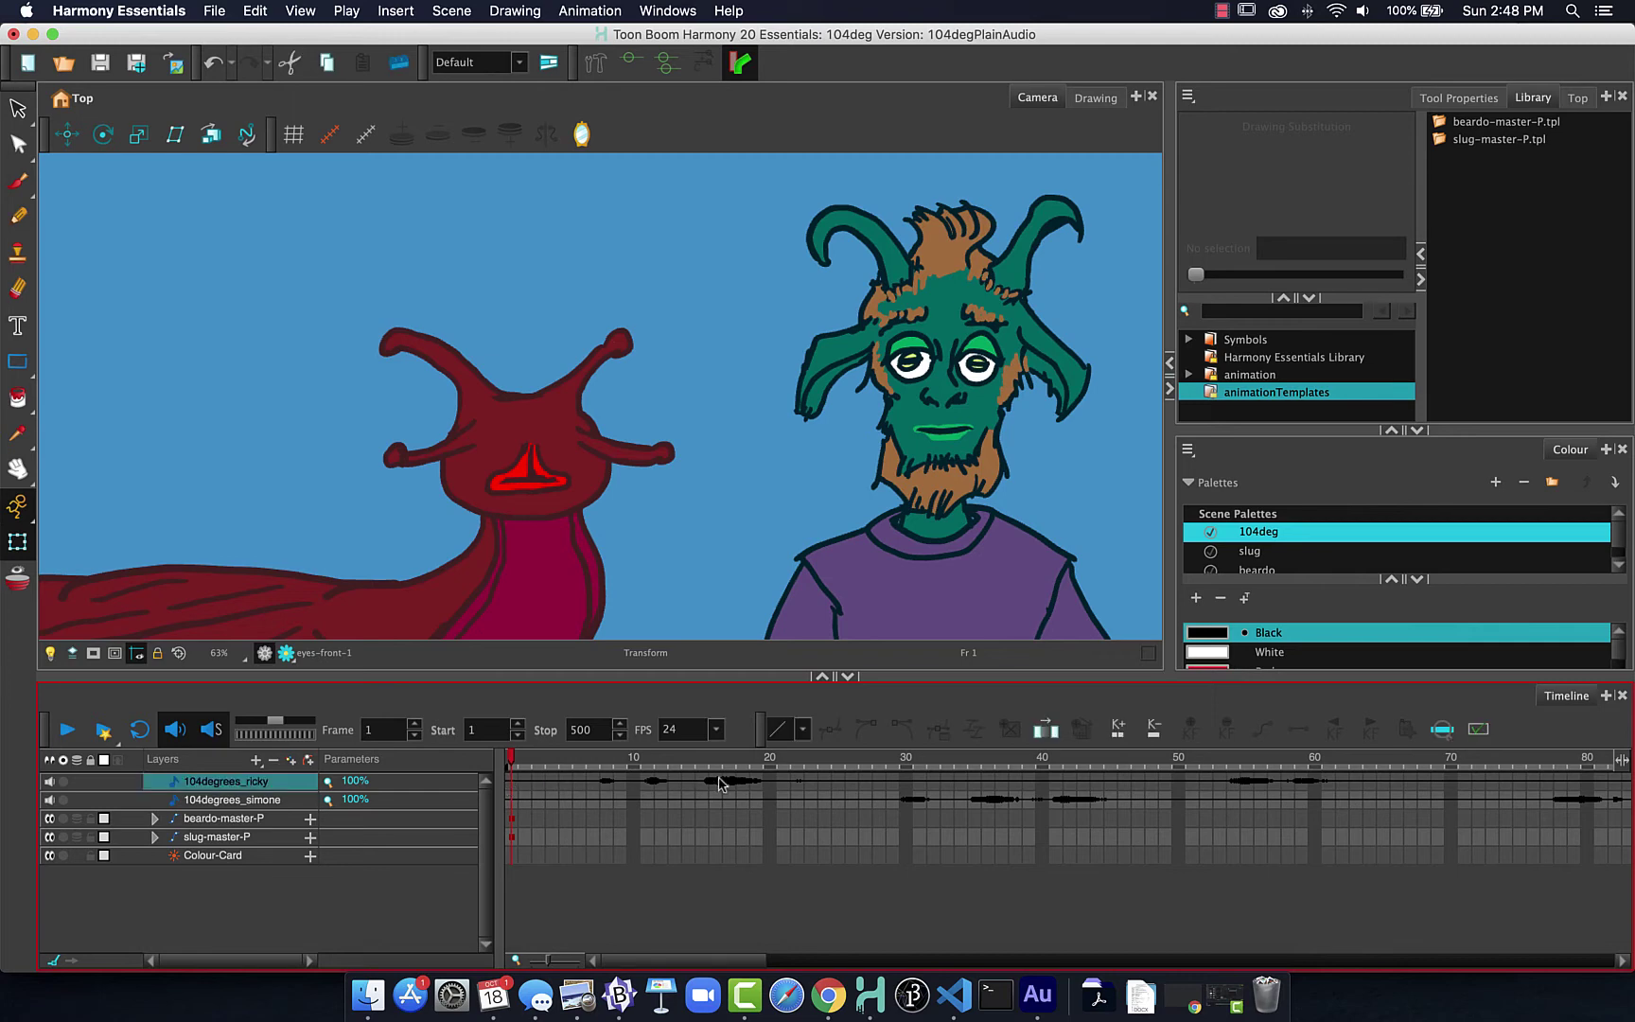
pyautogui.rightClick(716, 791)
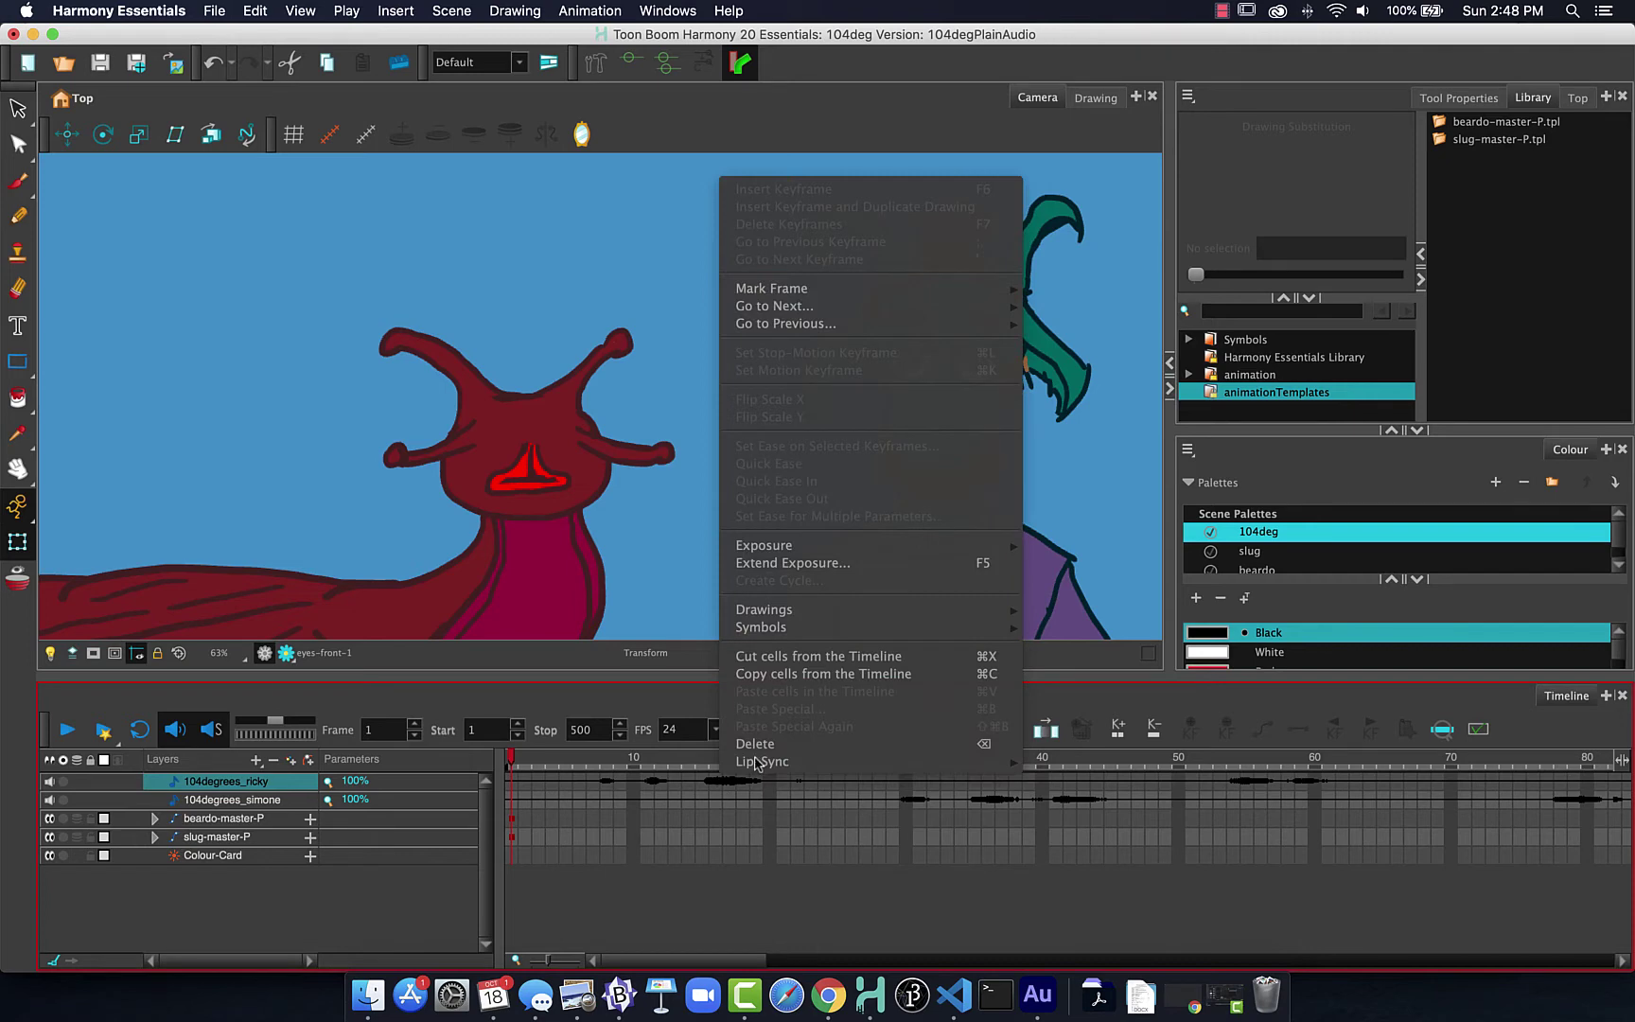
pyautogui.moveTo(758, 763)
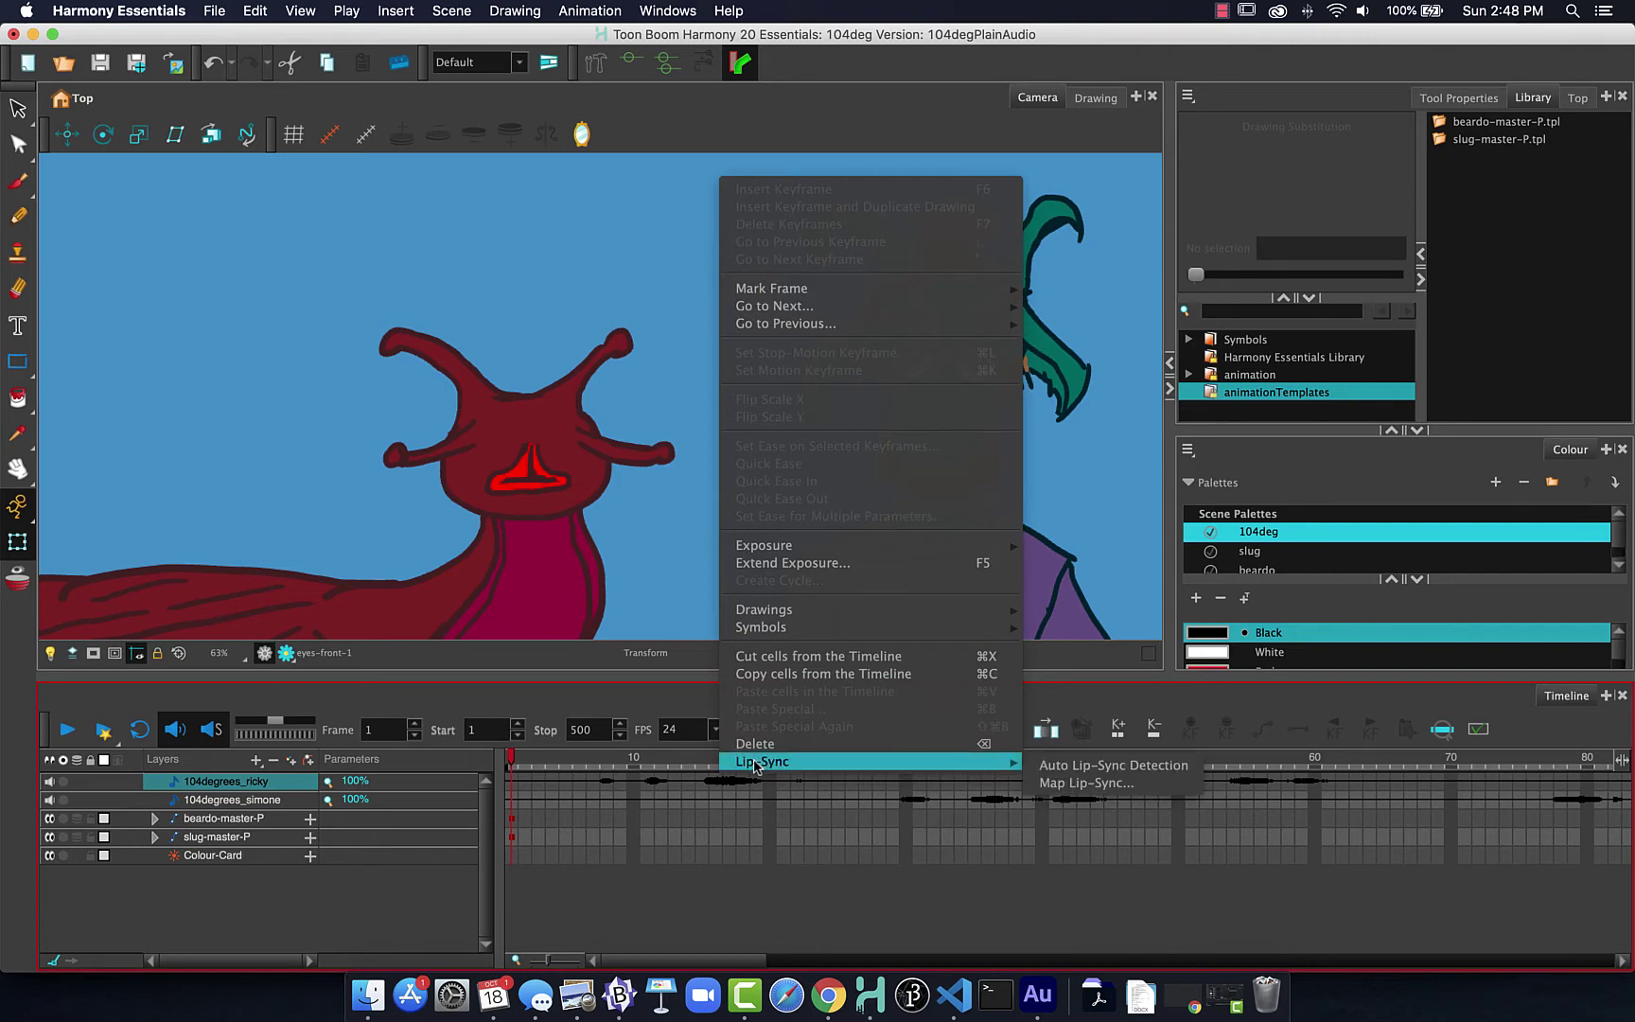
pyautogui.click(1081, 768)
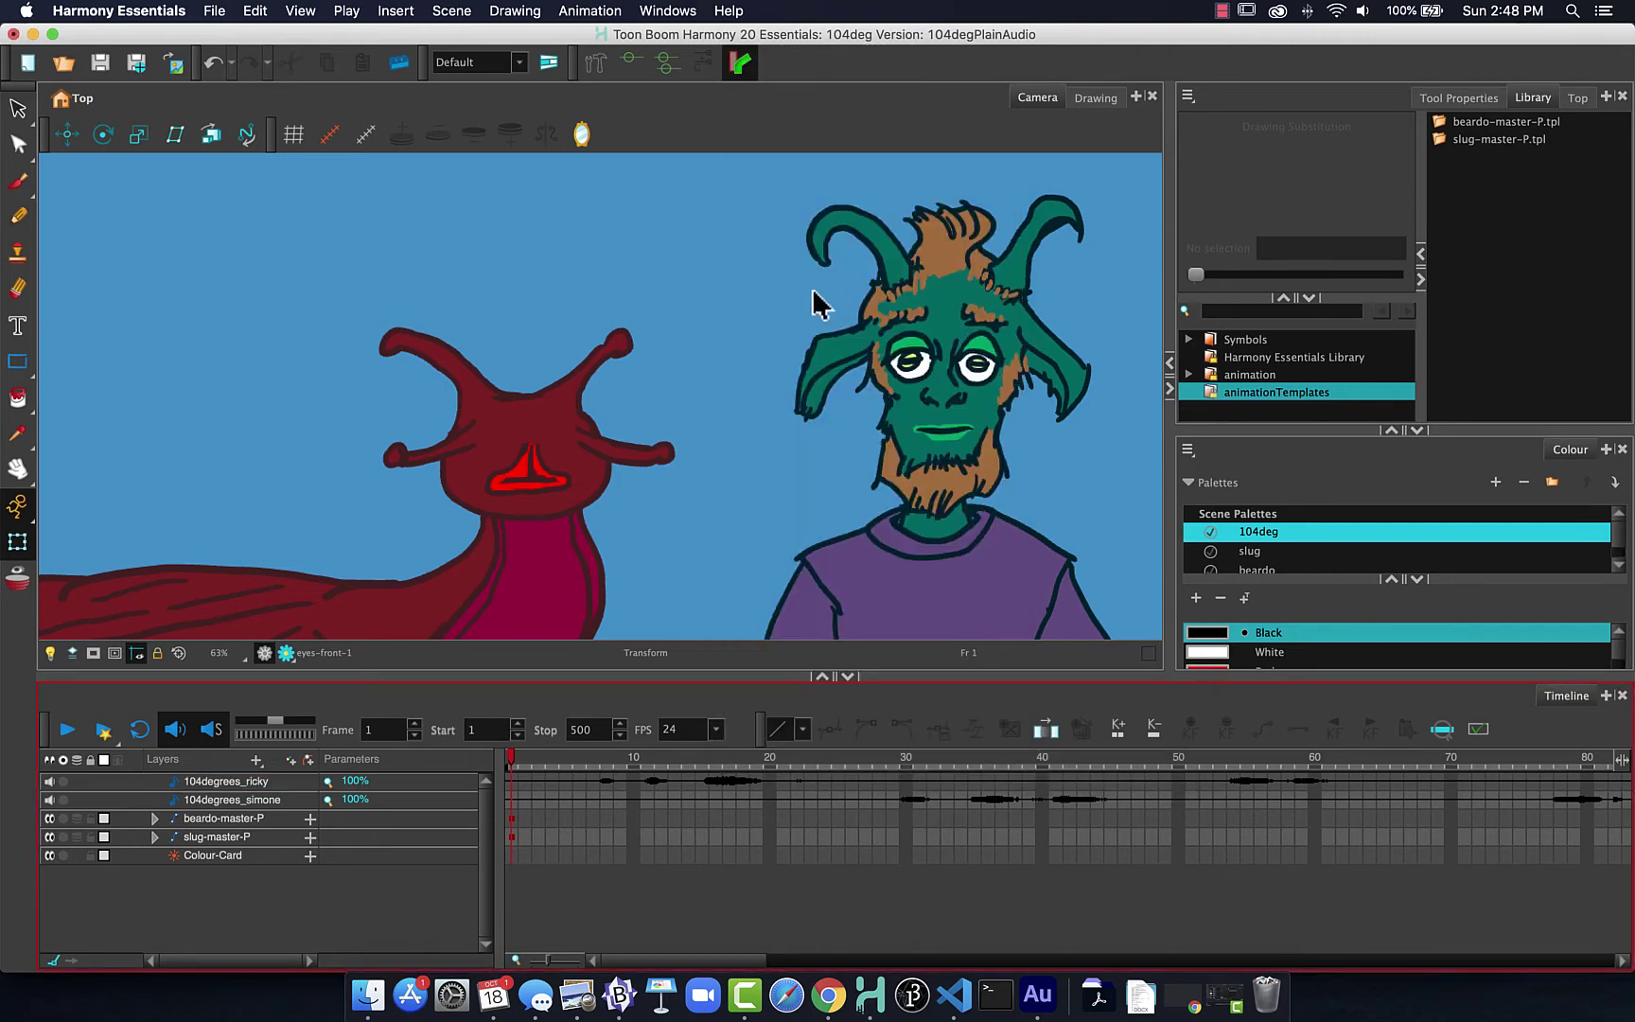
# - Map the ricky lip-sync onto the slug-mouth-front destination layer
pyautogui.click(608, 783)
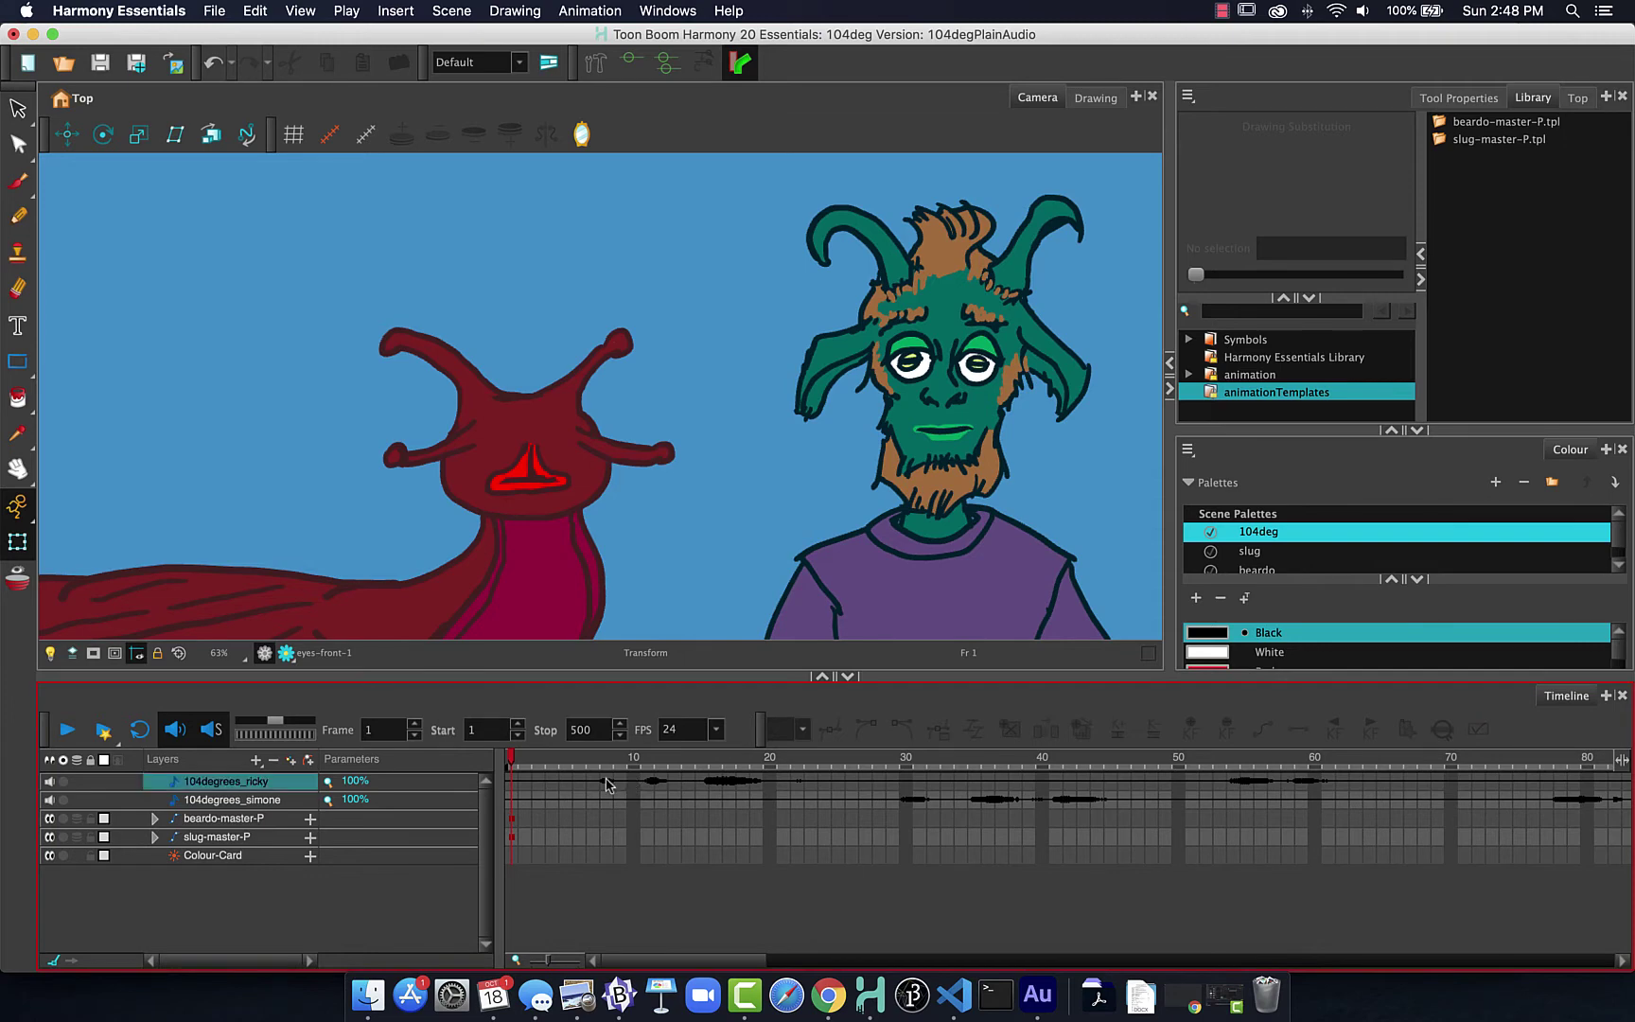
pyautogui.rightClick(609, 782)
pyautogui.moveTo(665, 763)
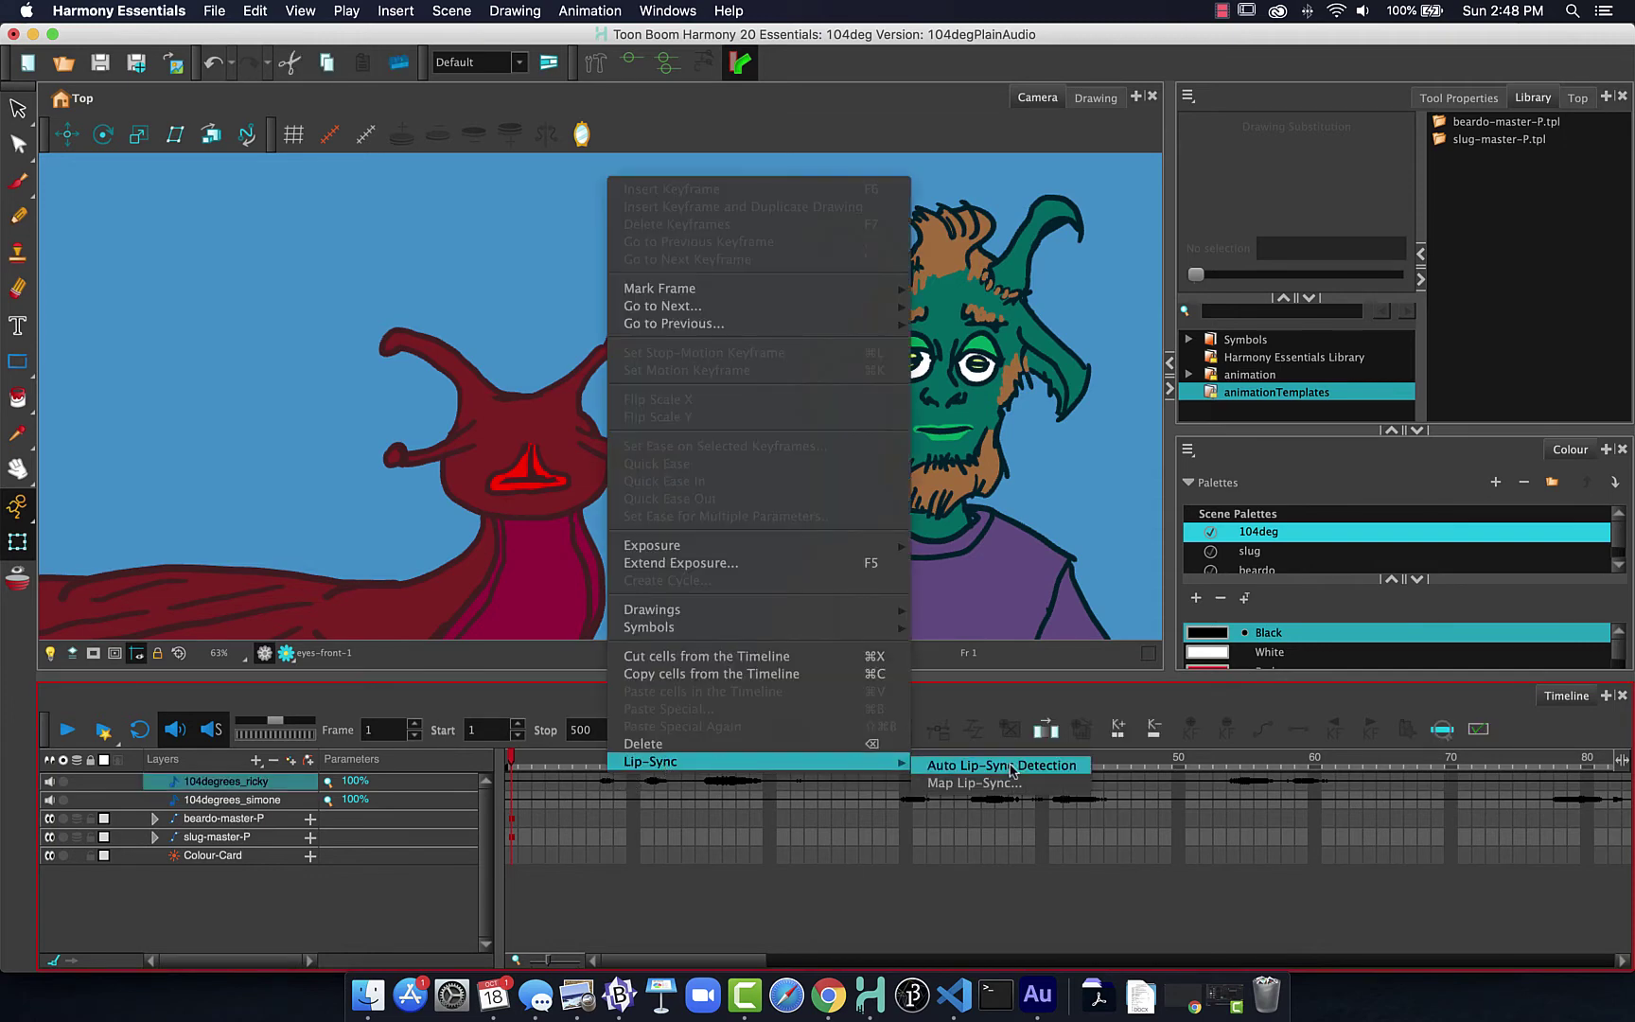
pyautogui.click(955, 782)
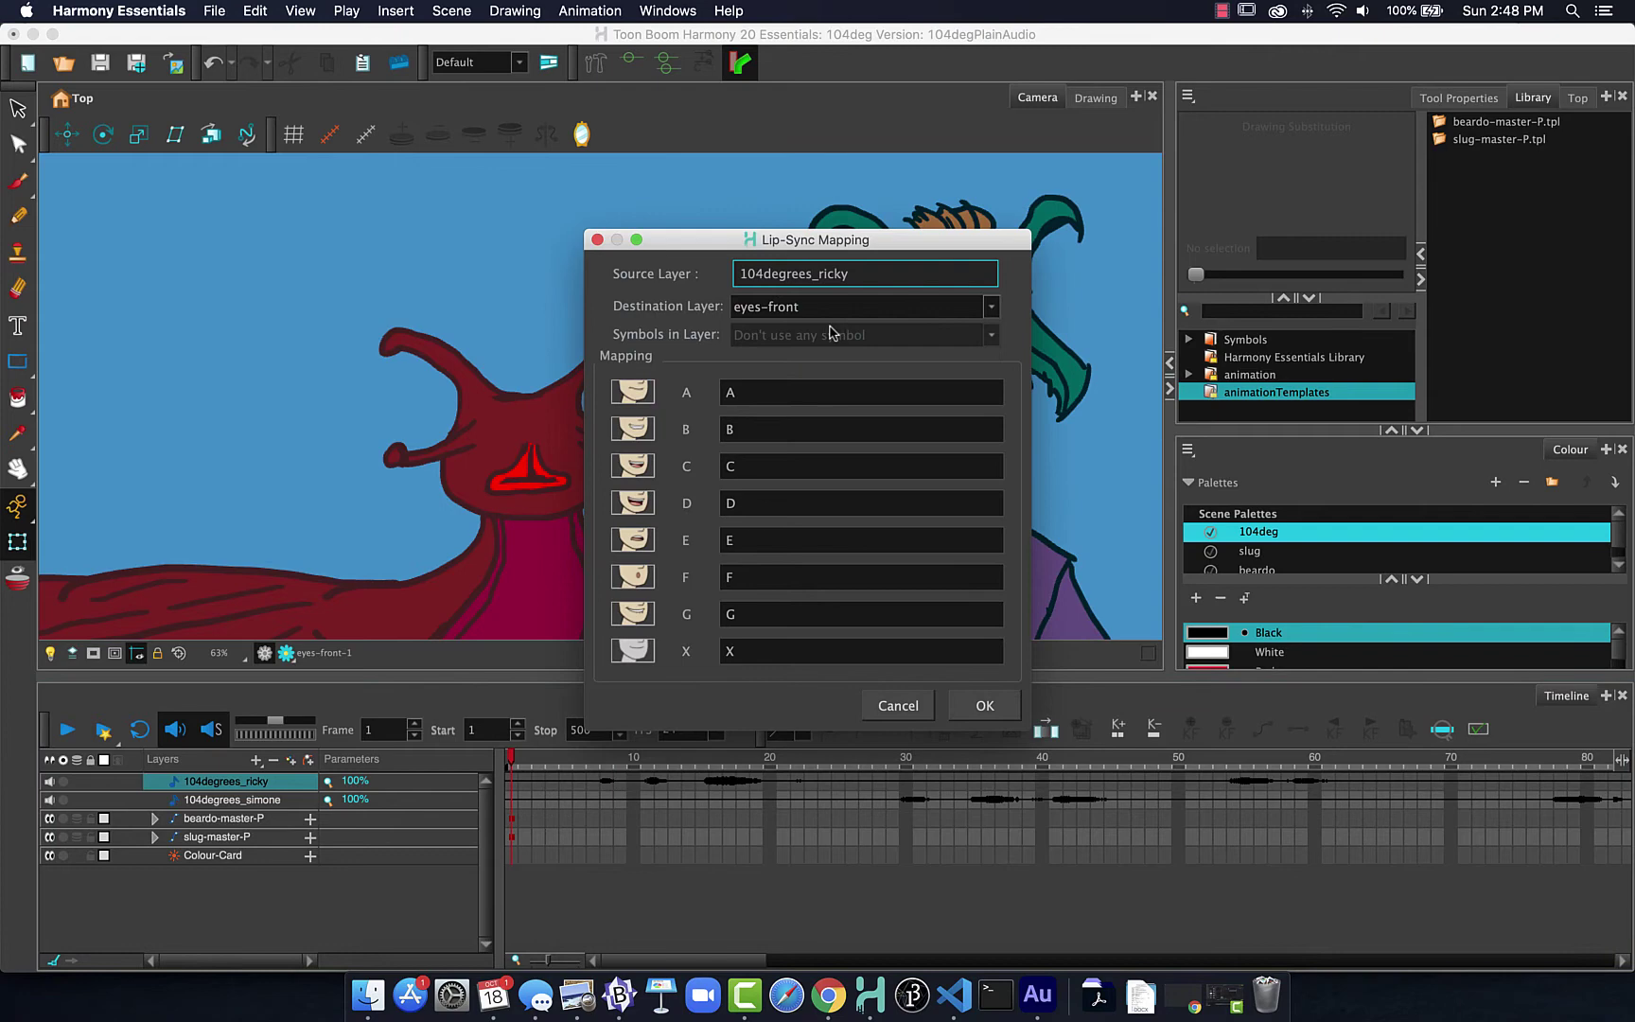
pyautogui.click(827, 304)
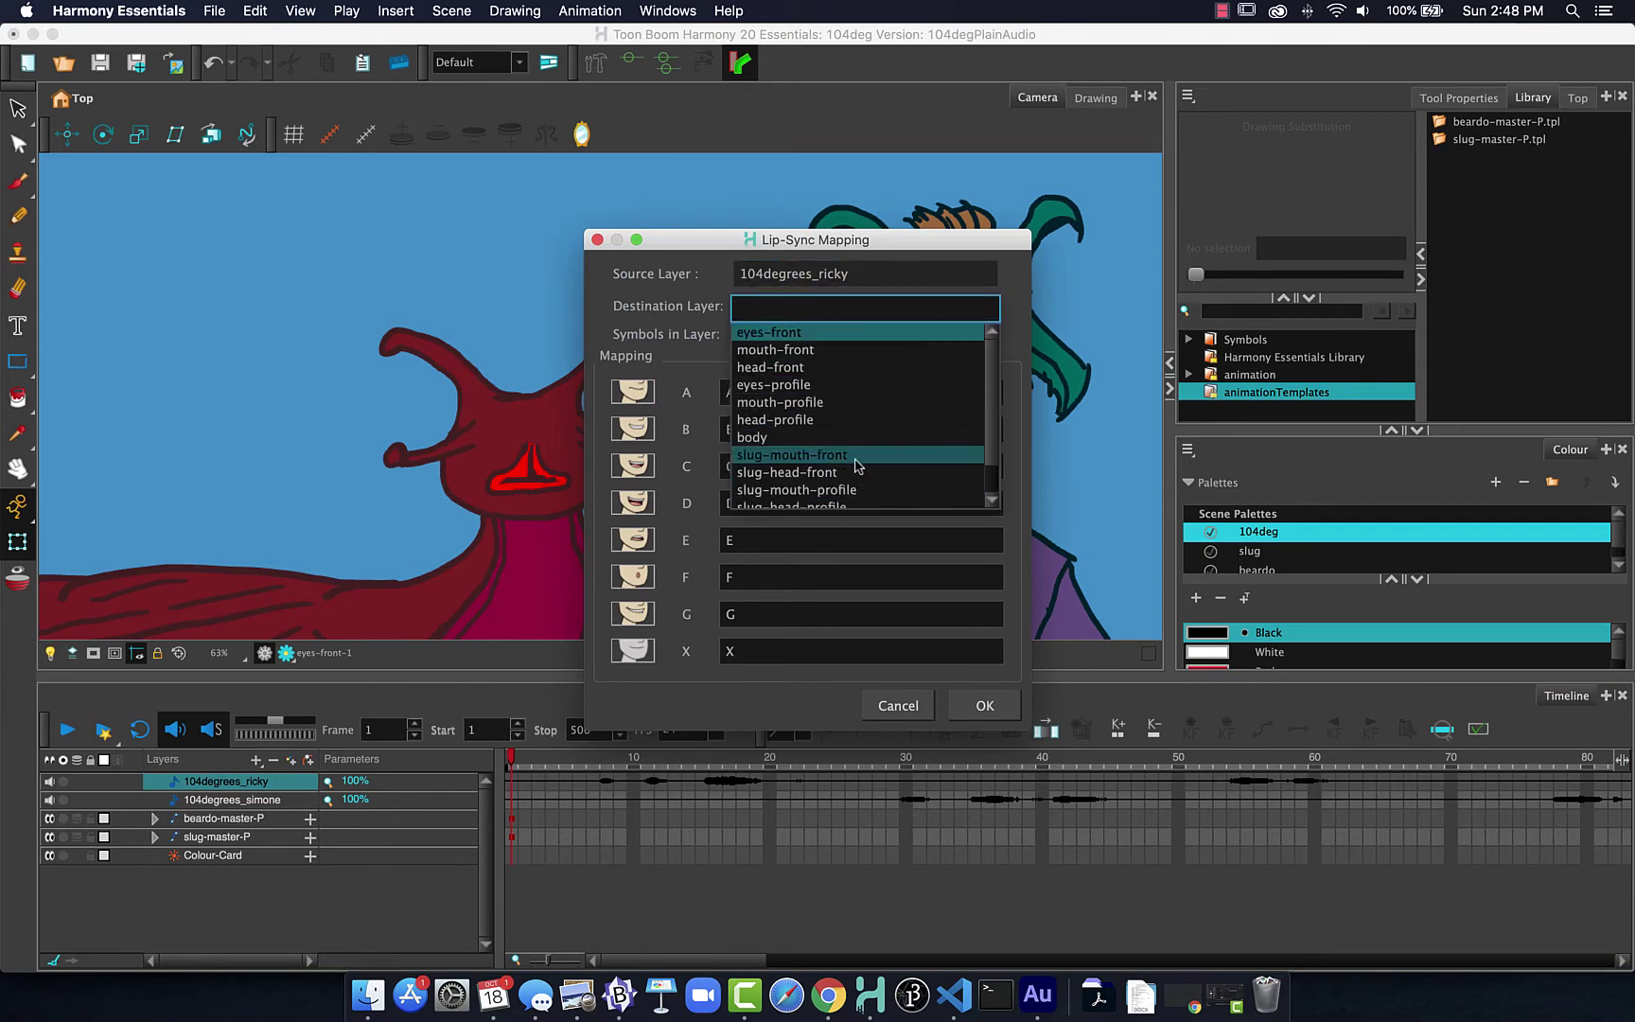
pyautogui.click(810, 461)
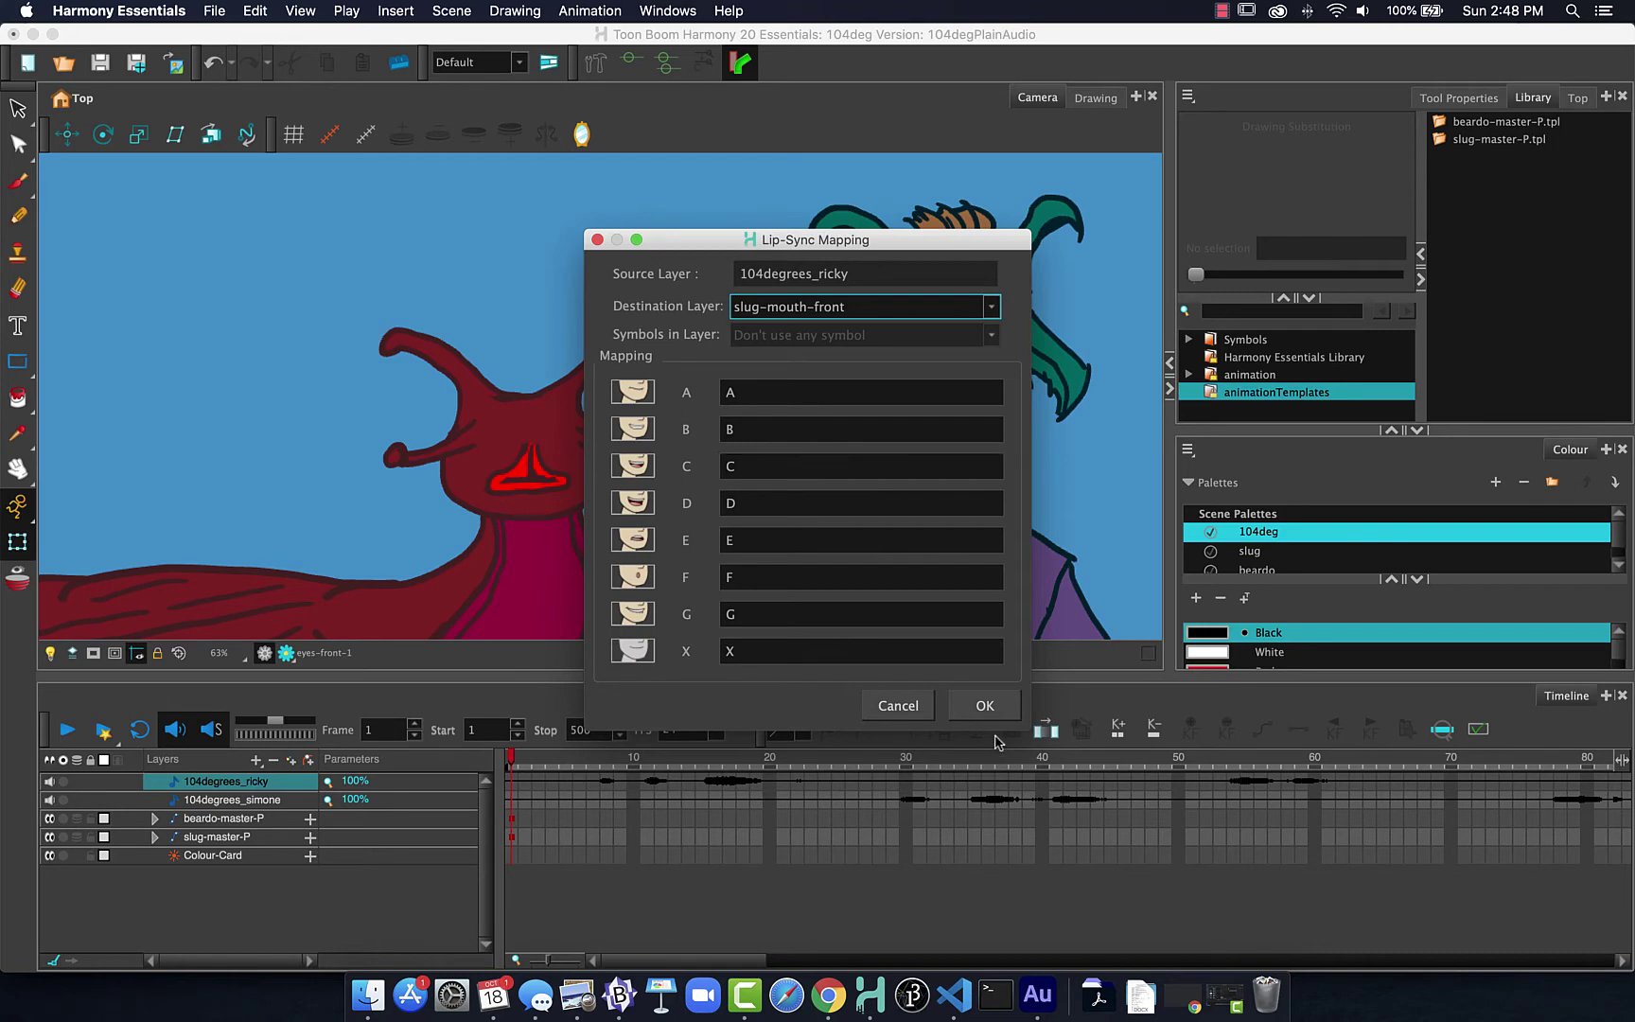
pyautogui.click(979, 708)
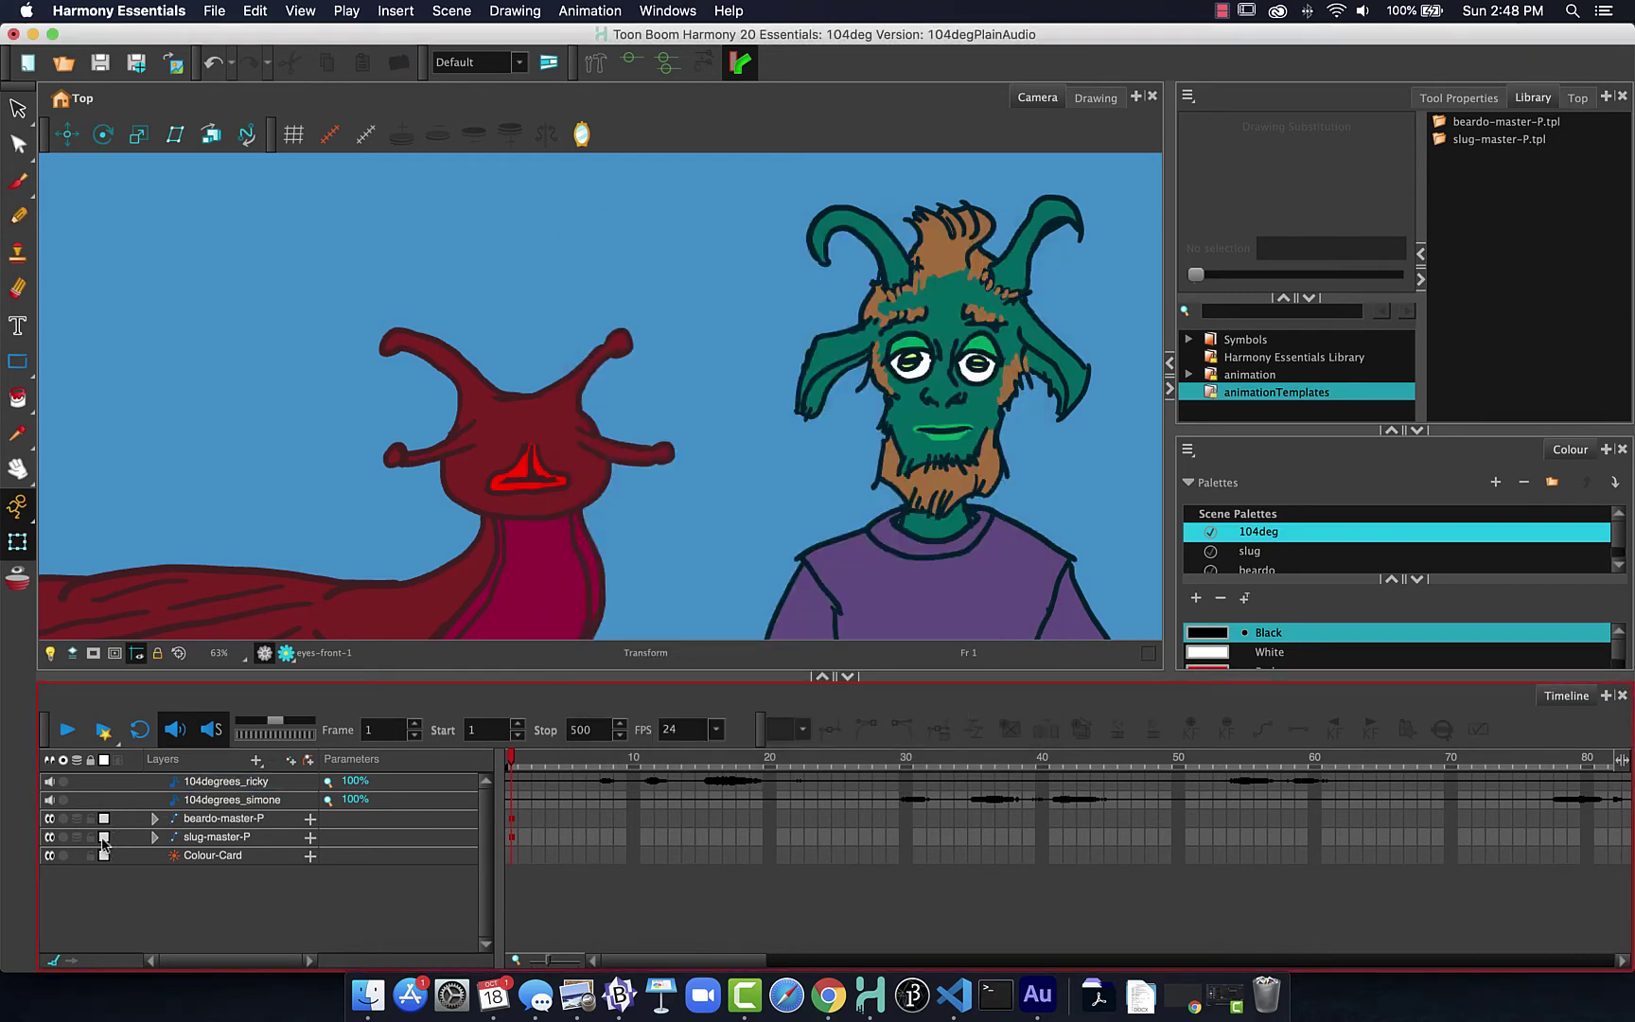
# - Expand slug-master-P and slug-head-P, and enable sound scrubbing and playback sound
pyautogui.click(153, 836)
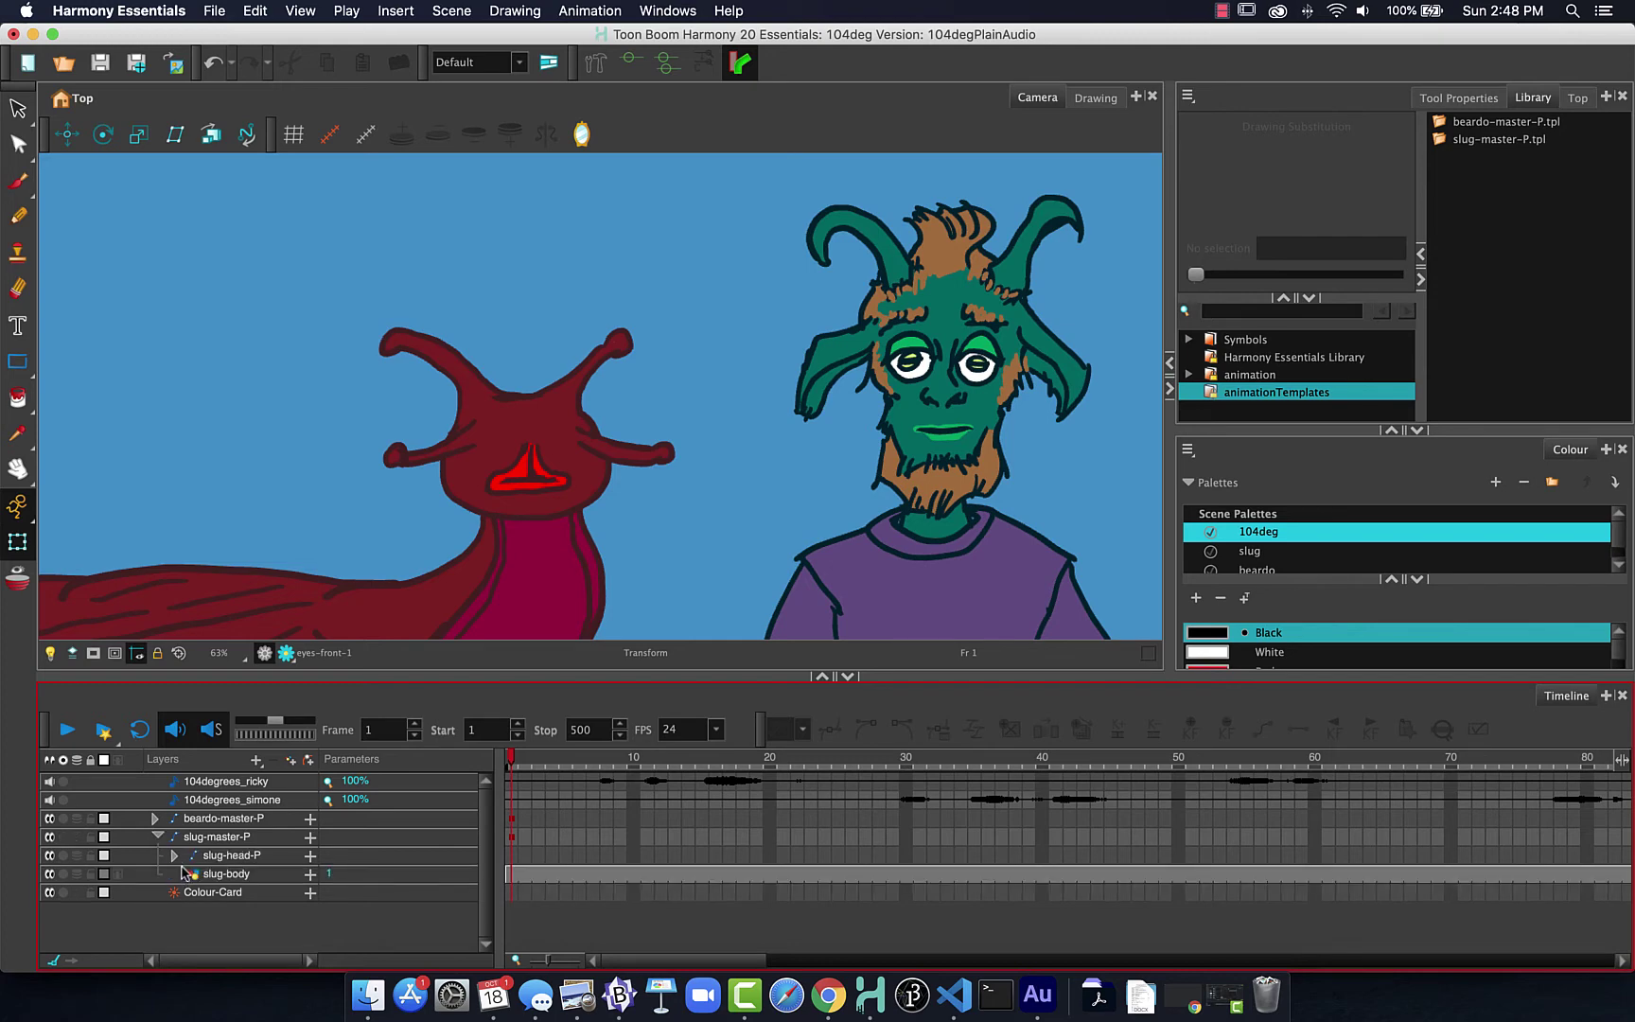
pyautogui.click(175, 858)
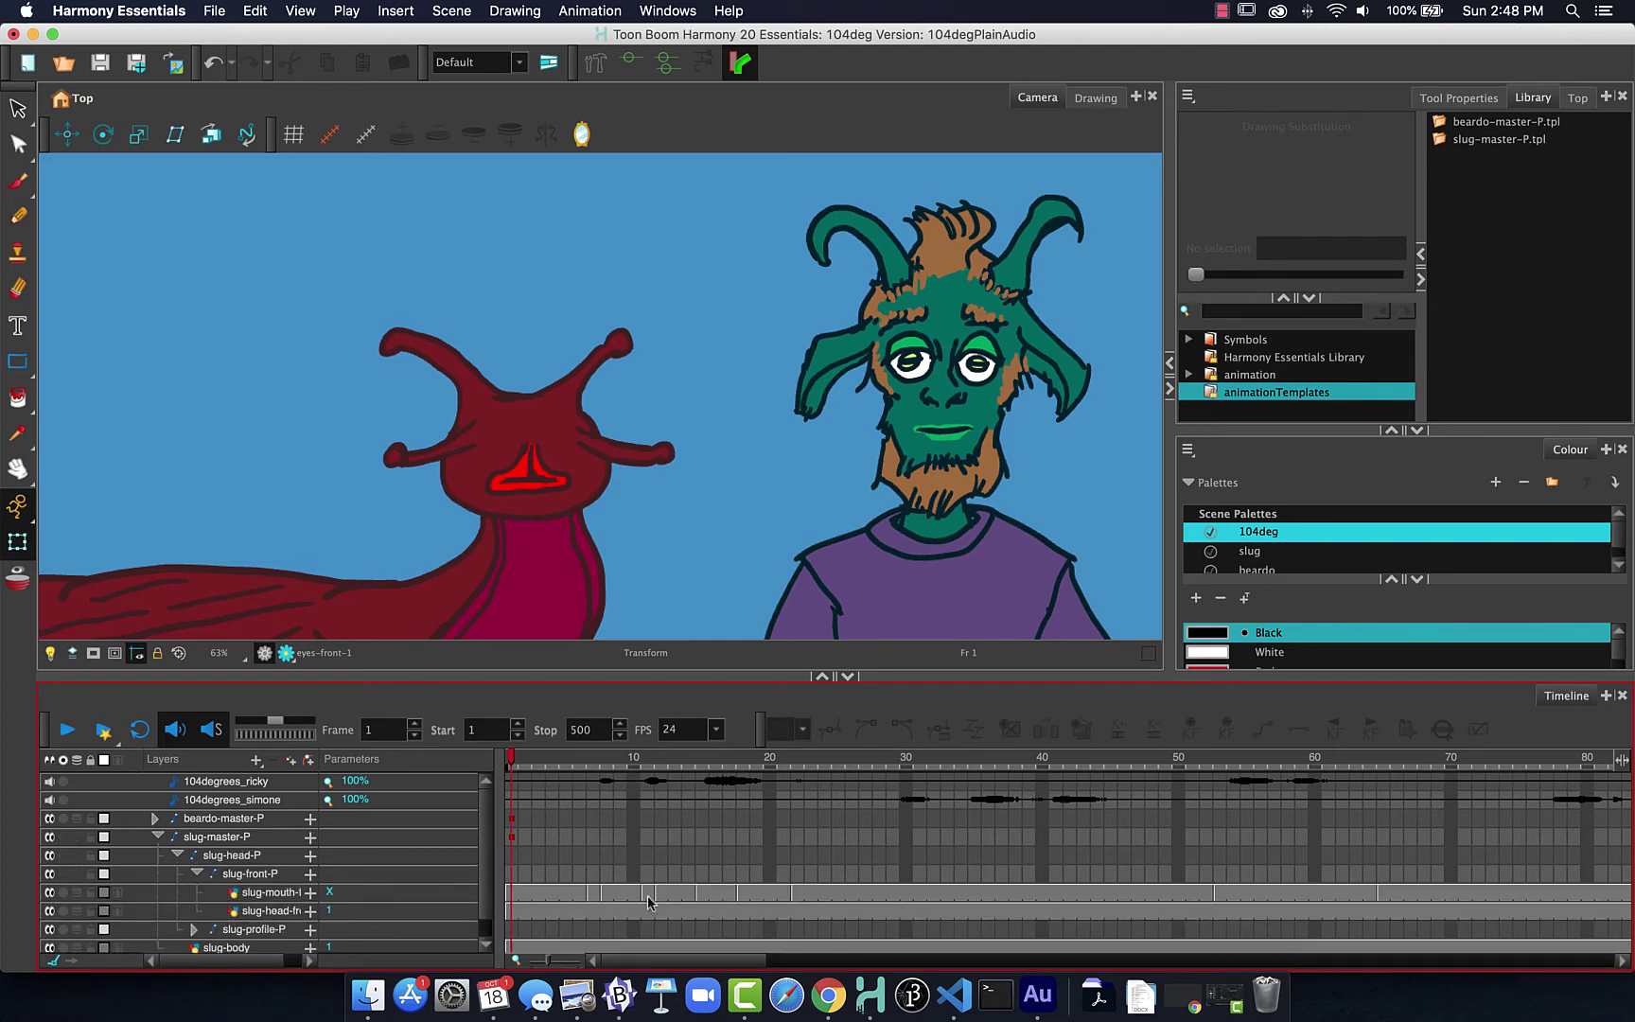
pyautogui.click(210, 730)
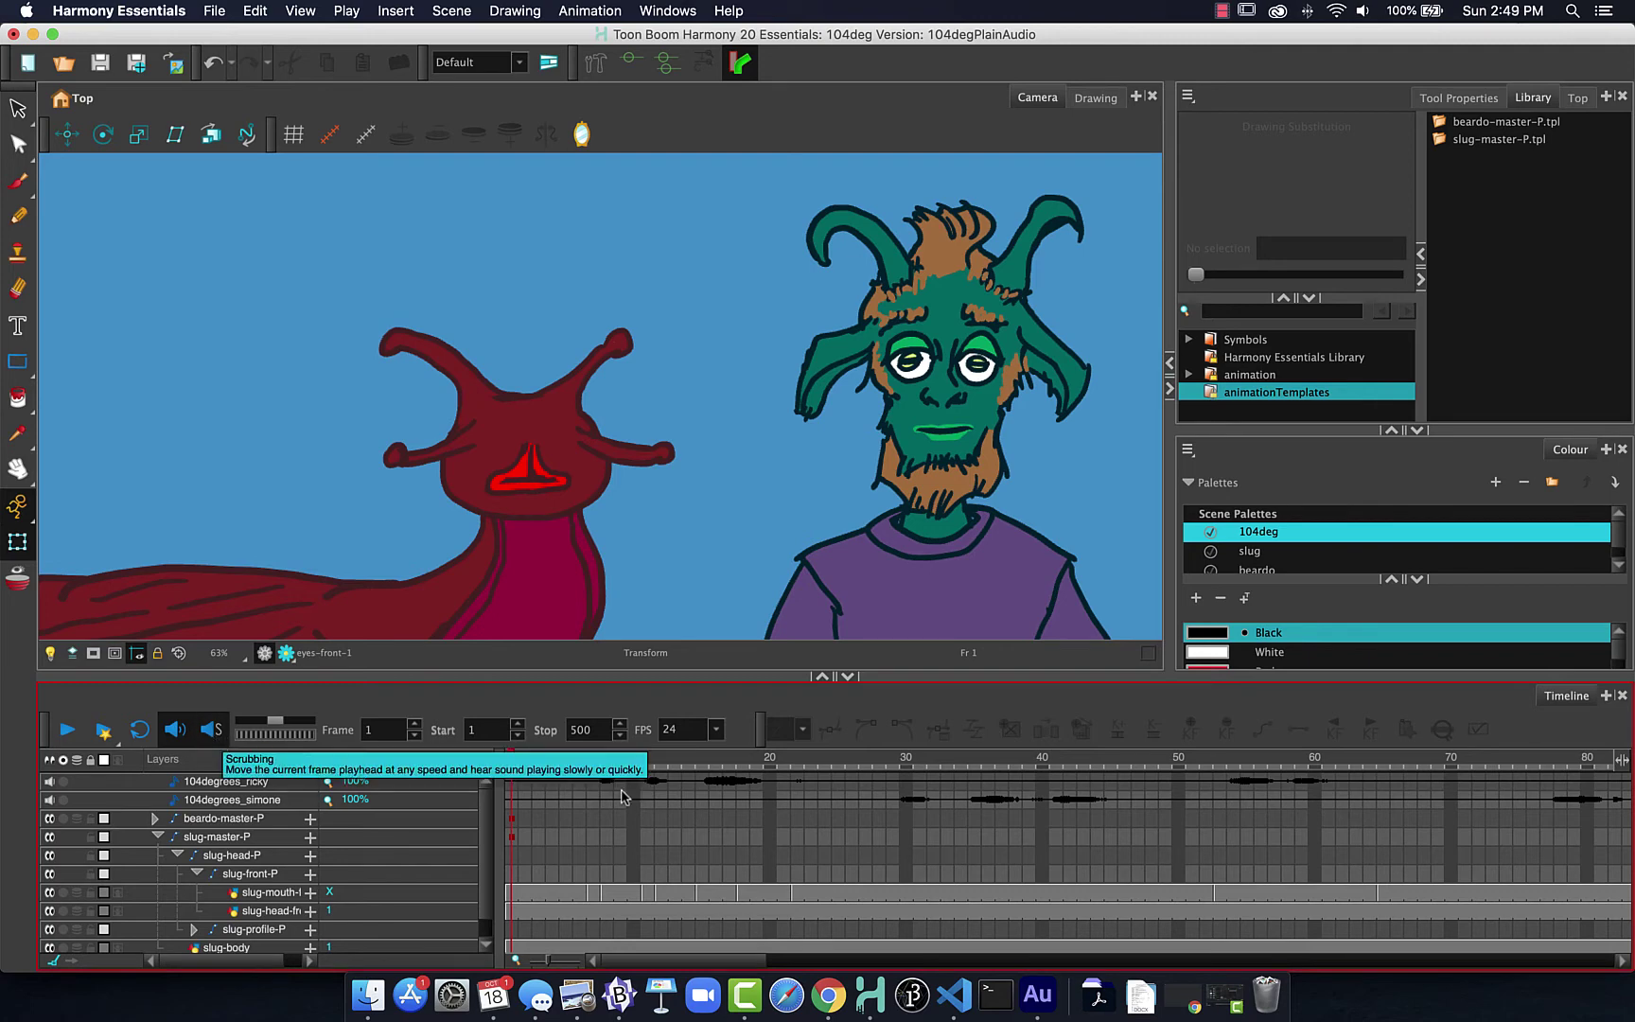
pyautogui.click(176, 730)
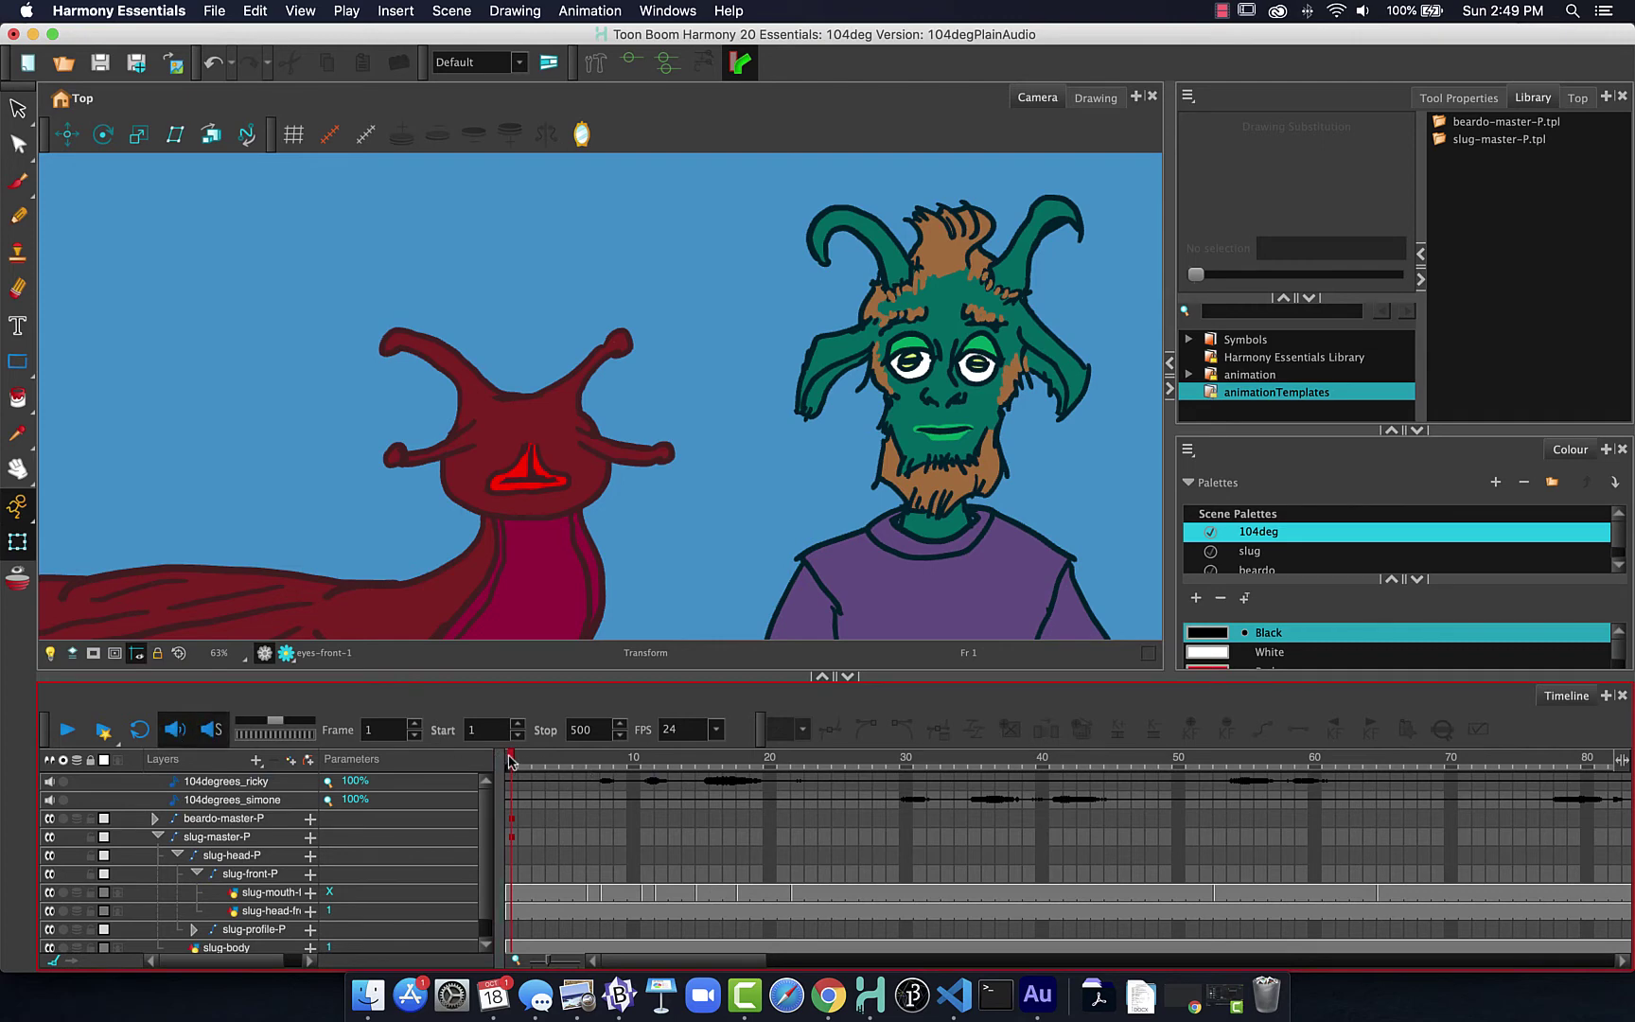
pyautogui.moveTo(510, 760)
pyautogui.mouseDown()
pyautogui.moveTo(770, 762)
pyautogui.moveTo(510, 762)
pyautogui.mouseUp()
pyautogui.click(66, 731)
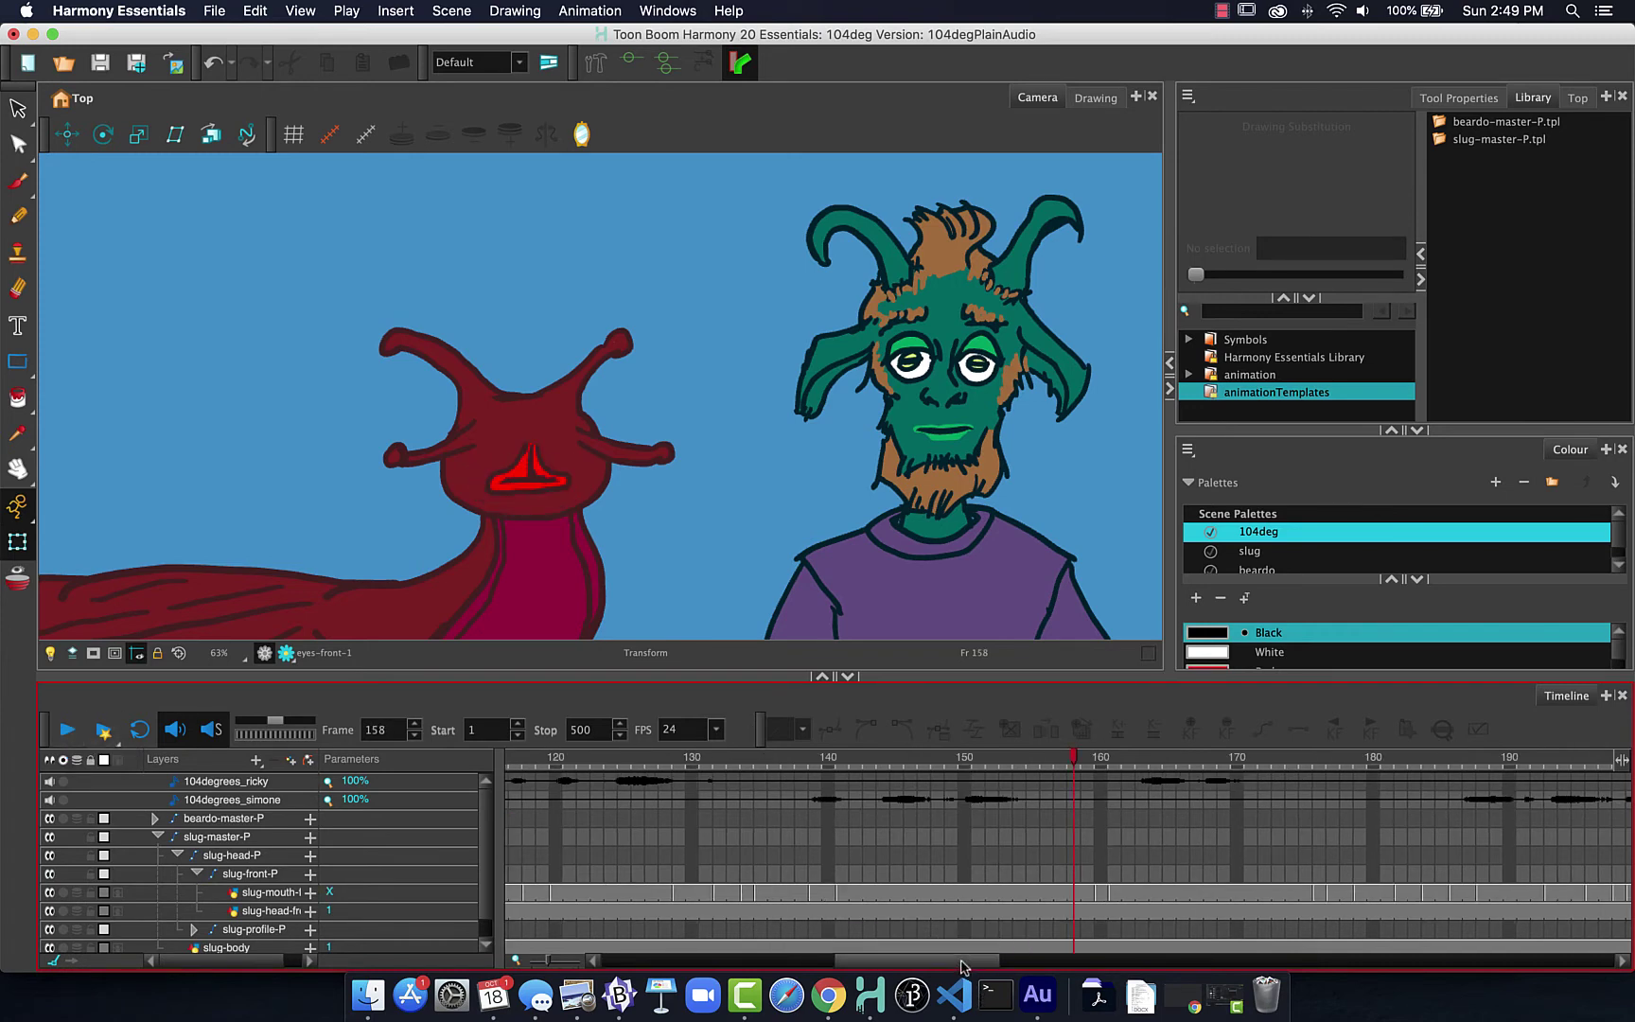
pyautogui.moveTo(962, 967); pyautogui.dragTo(728, 965)
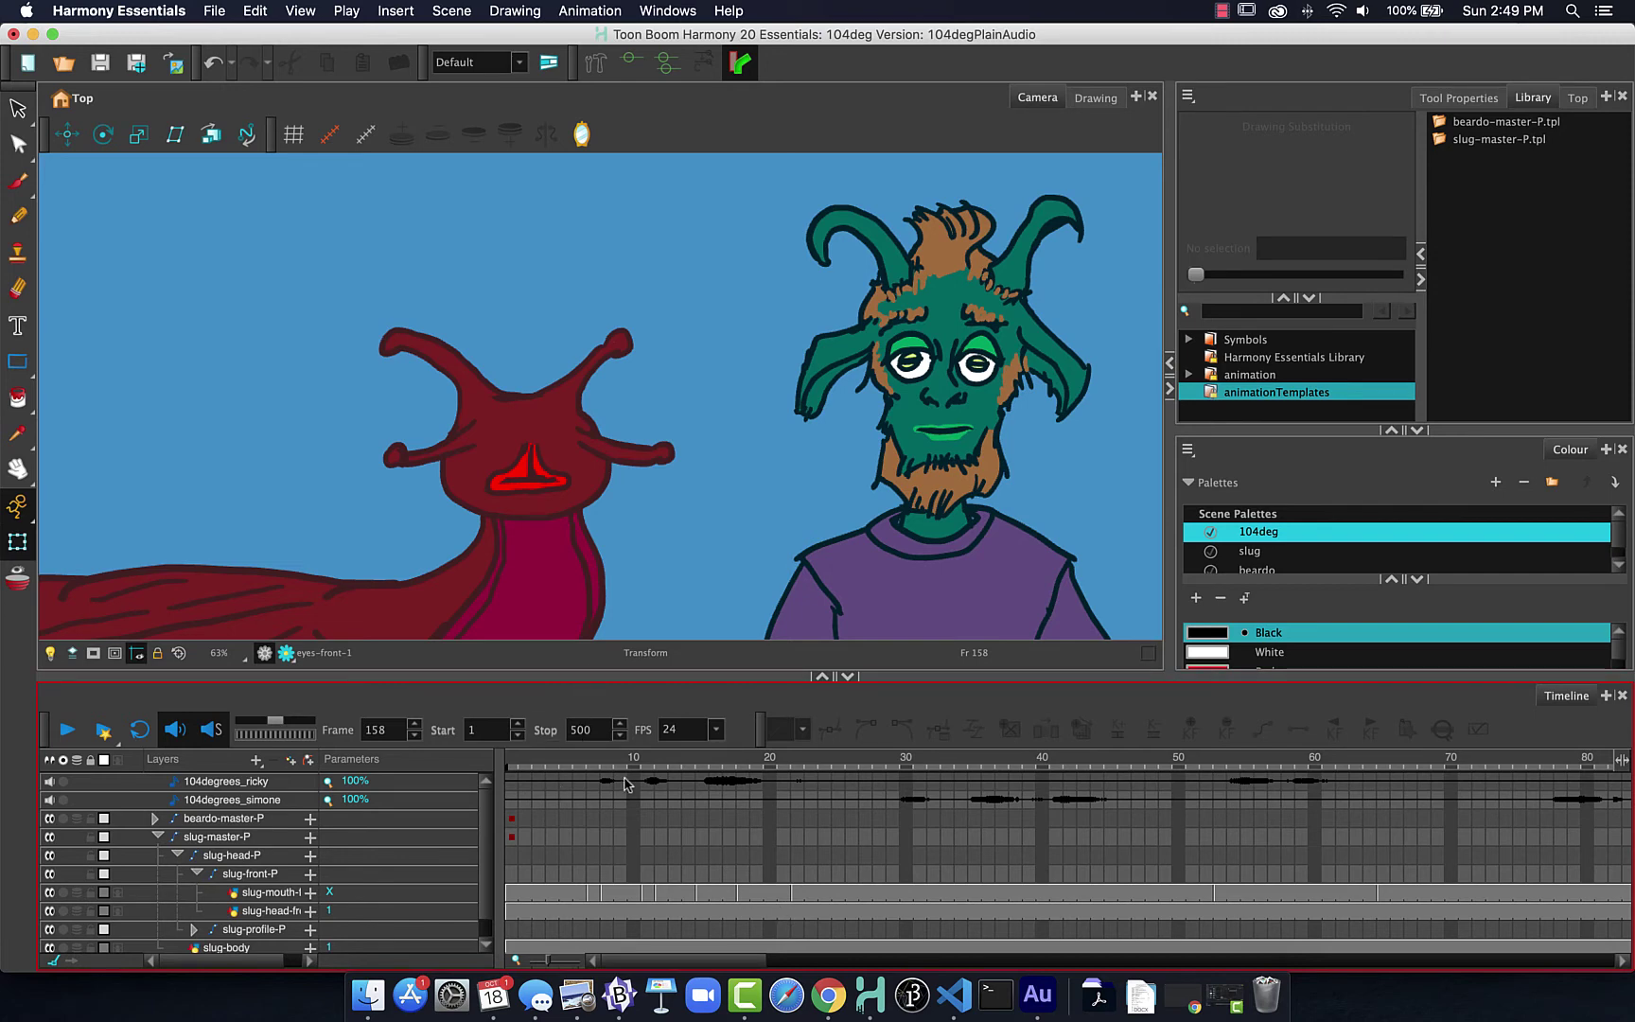
# - Map the ricky lip-sync onto the slug-mouth-profile destination layer
pyautogui.click(624, 783)
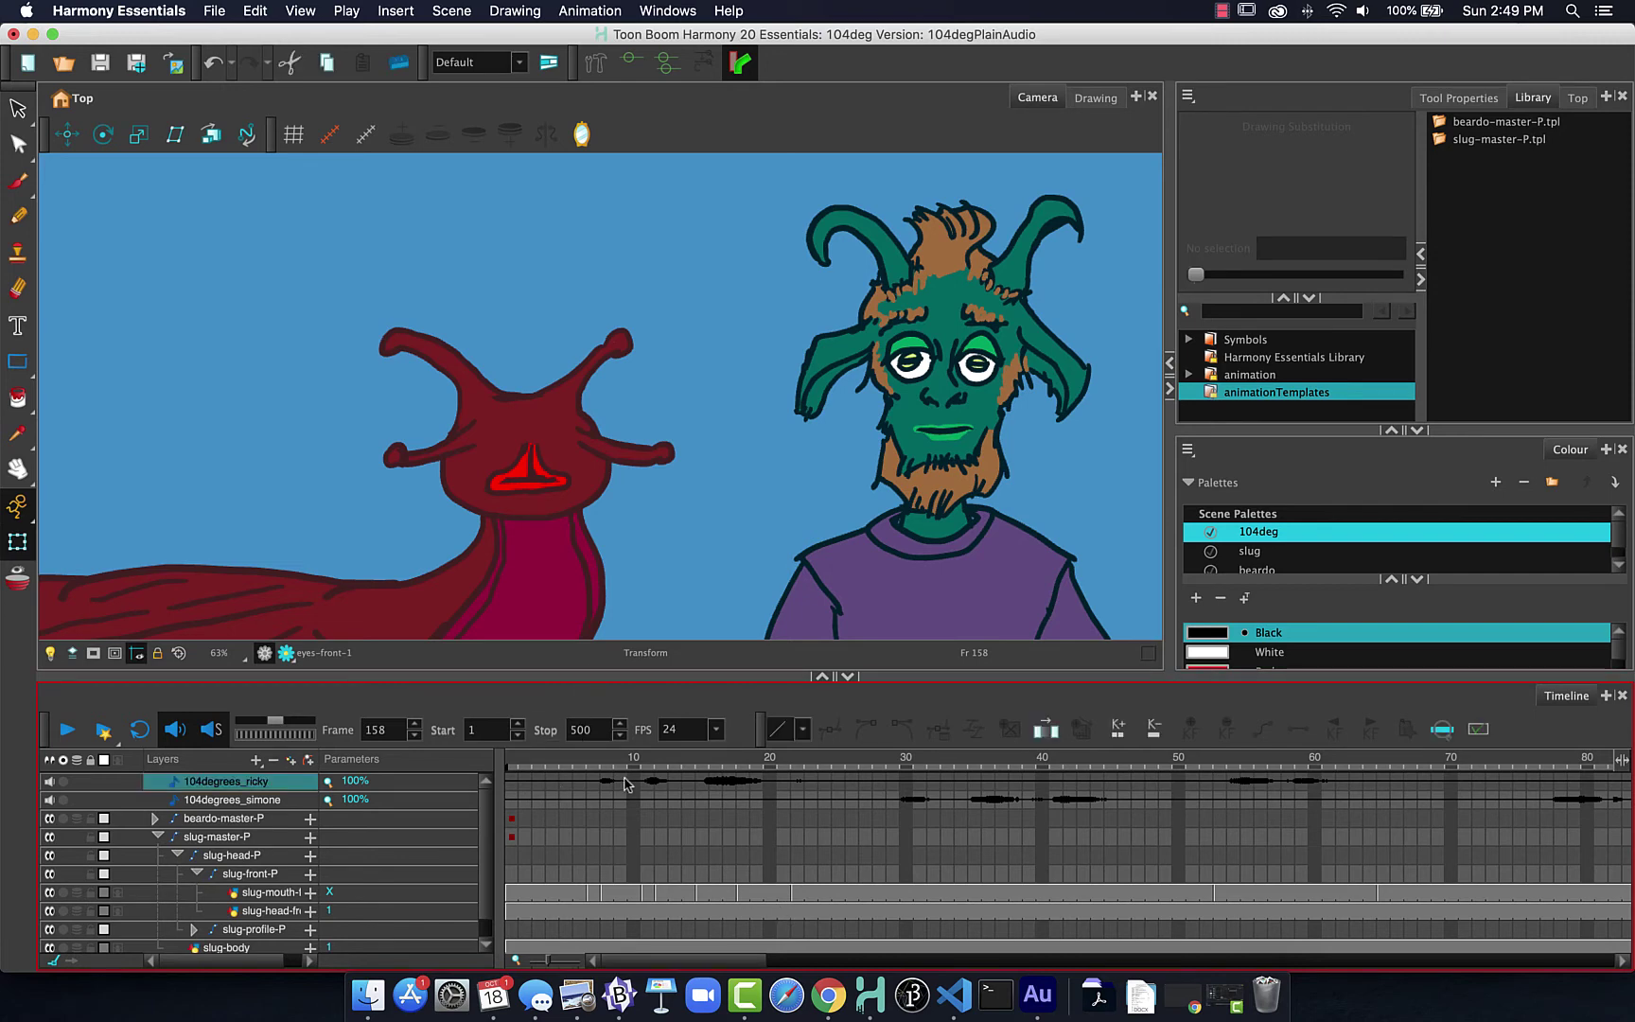
pyautogui.rightClick(624, 783)
pyautogui.moveTo(674, 762)
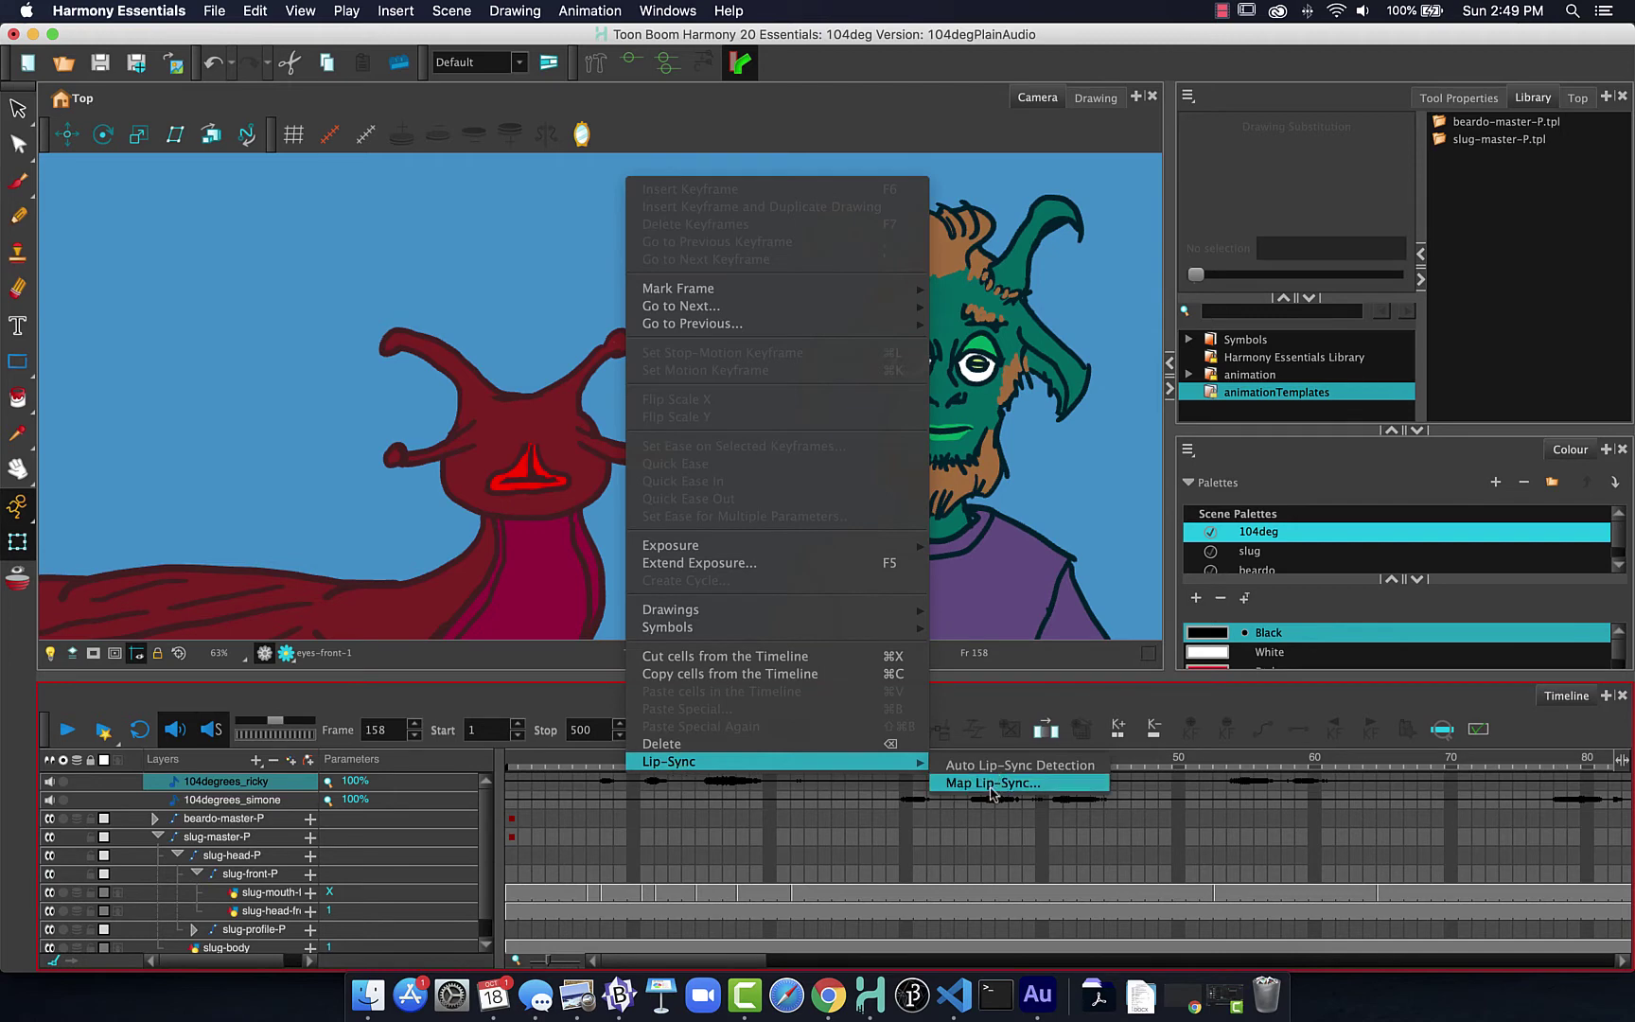
pyautogui.click(992, 782)
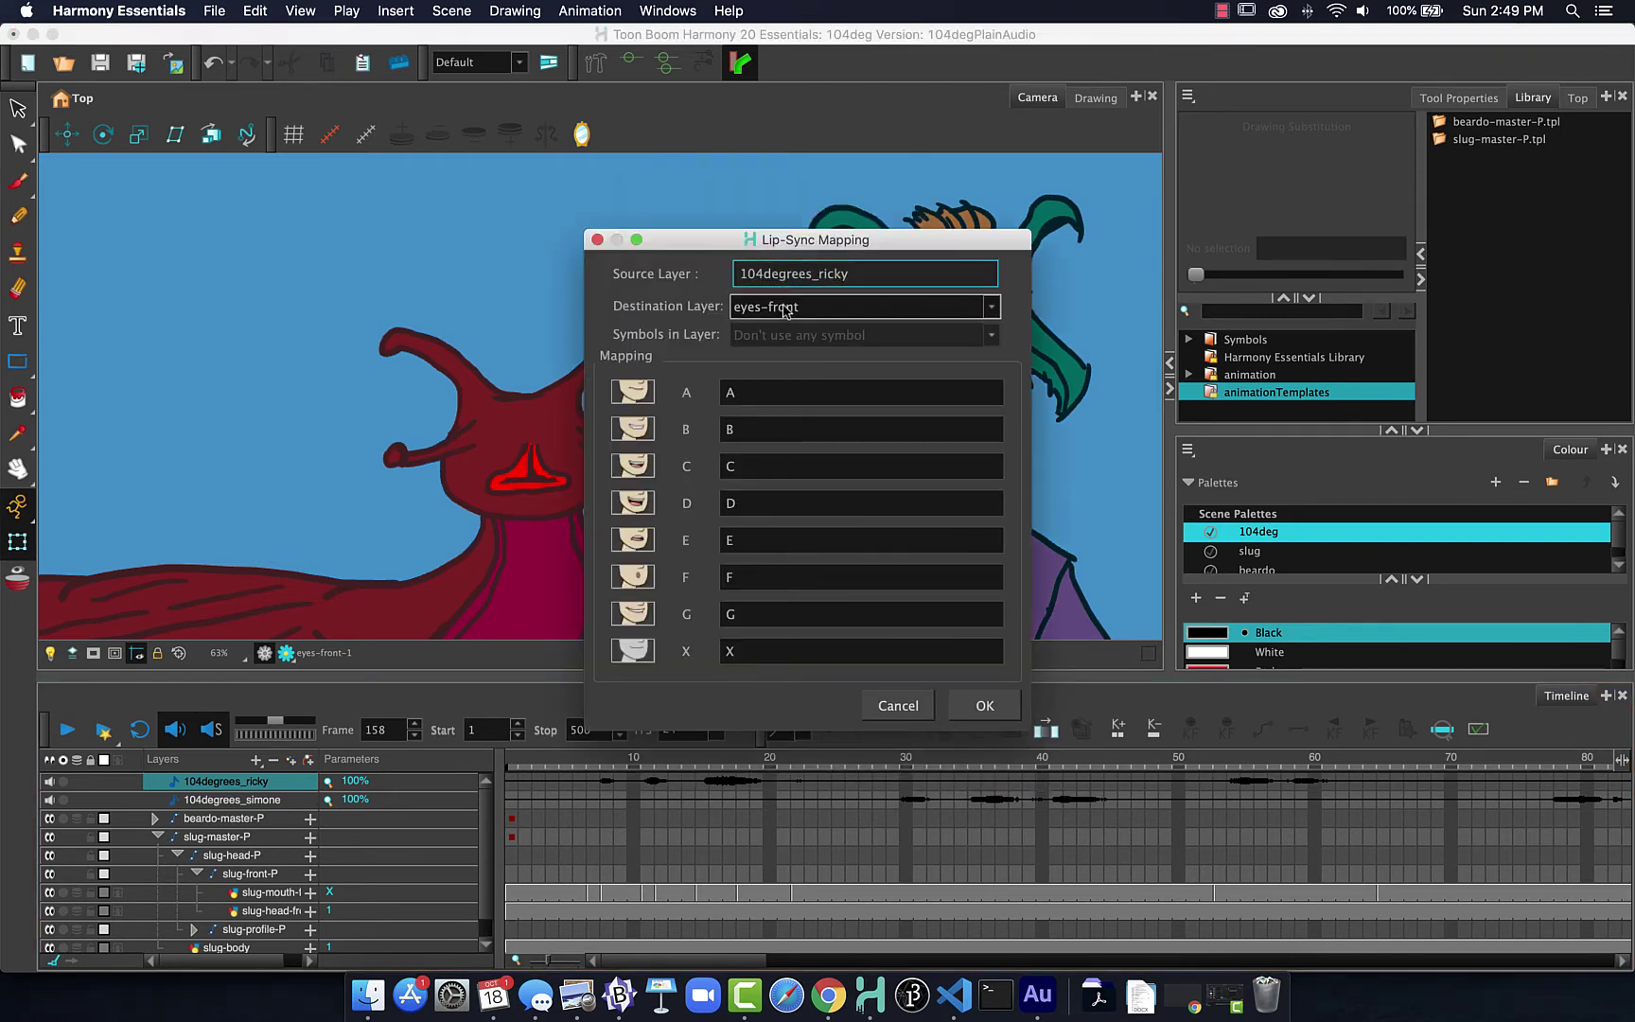
pyautogui.click(784, 310)
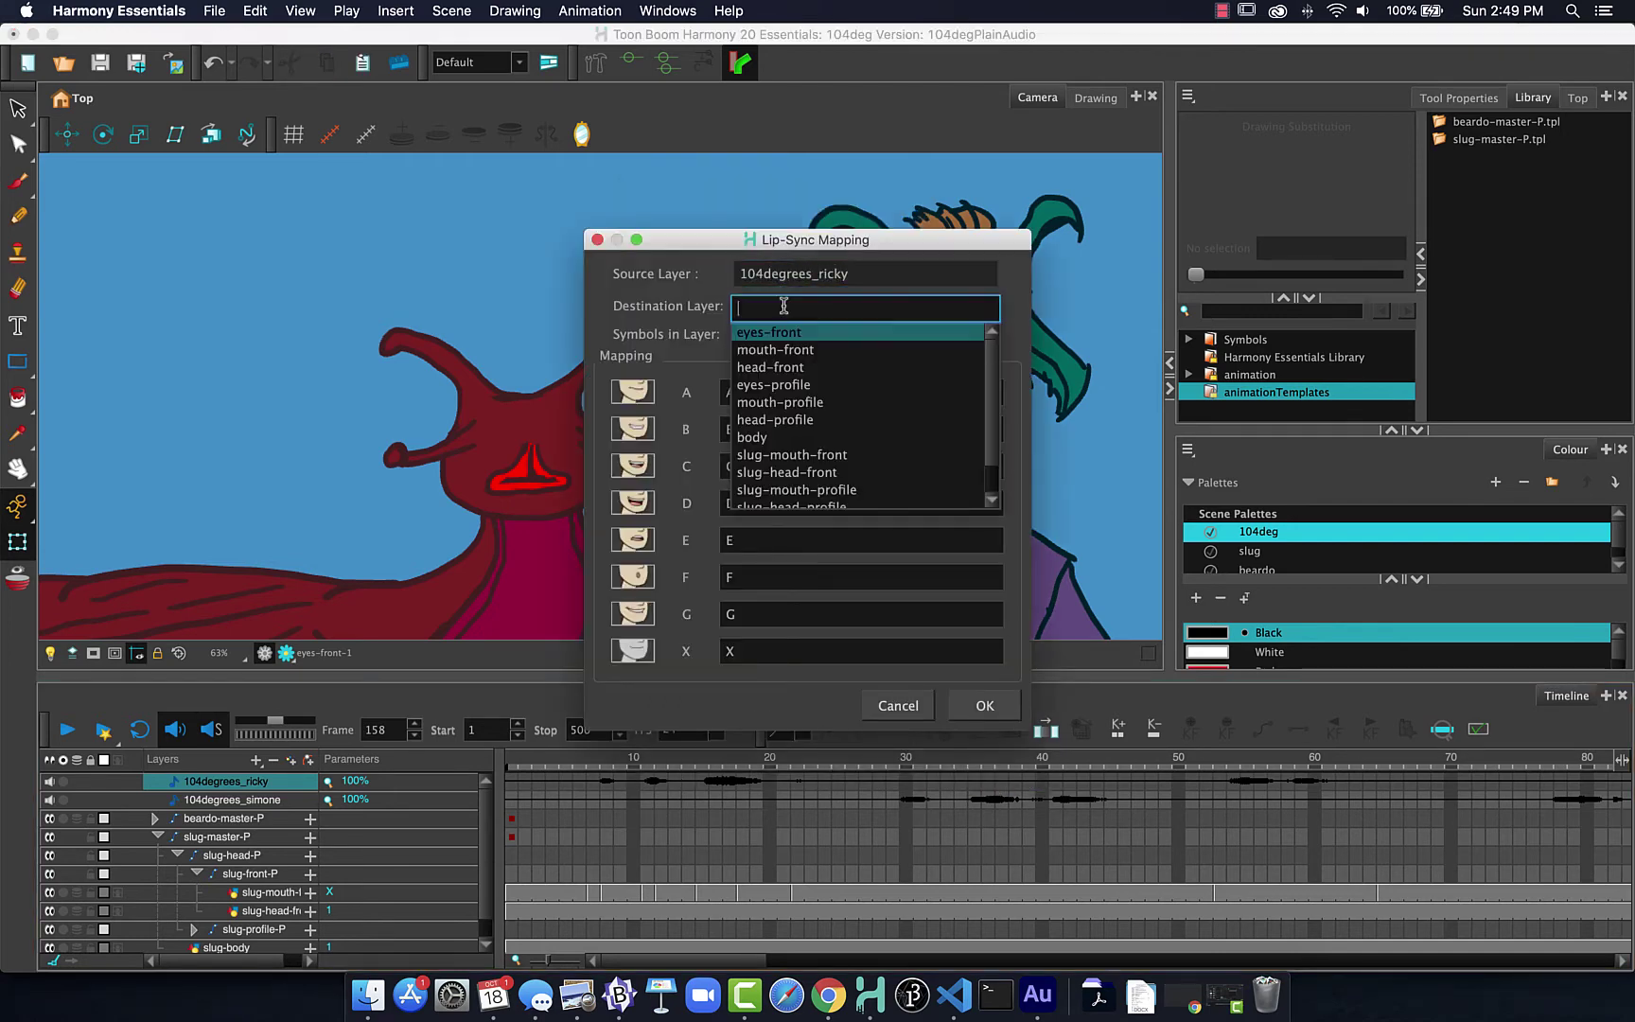
pyautogui.click(823, 490)
pyautogui.click(985, 706)
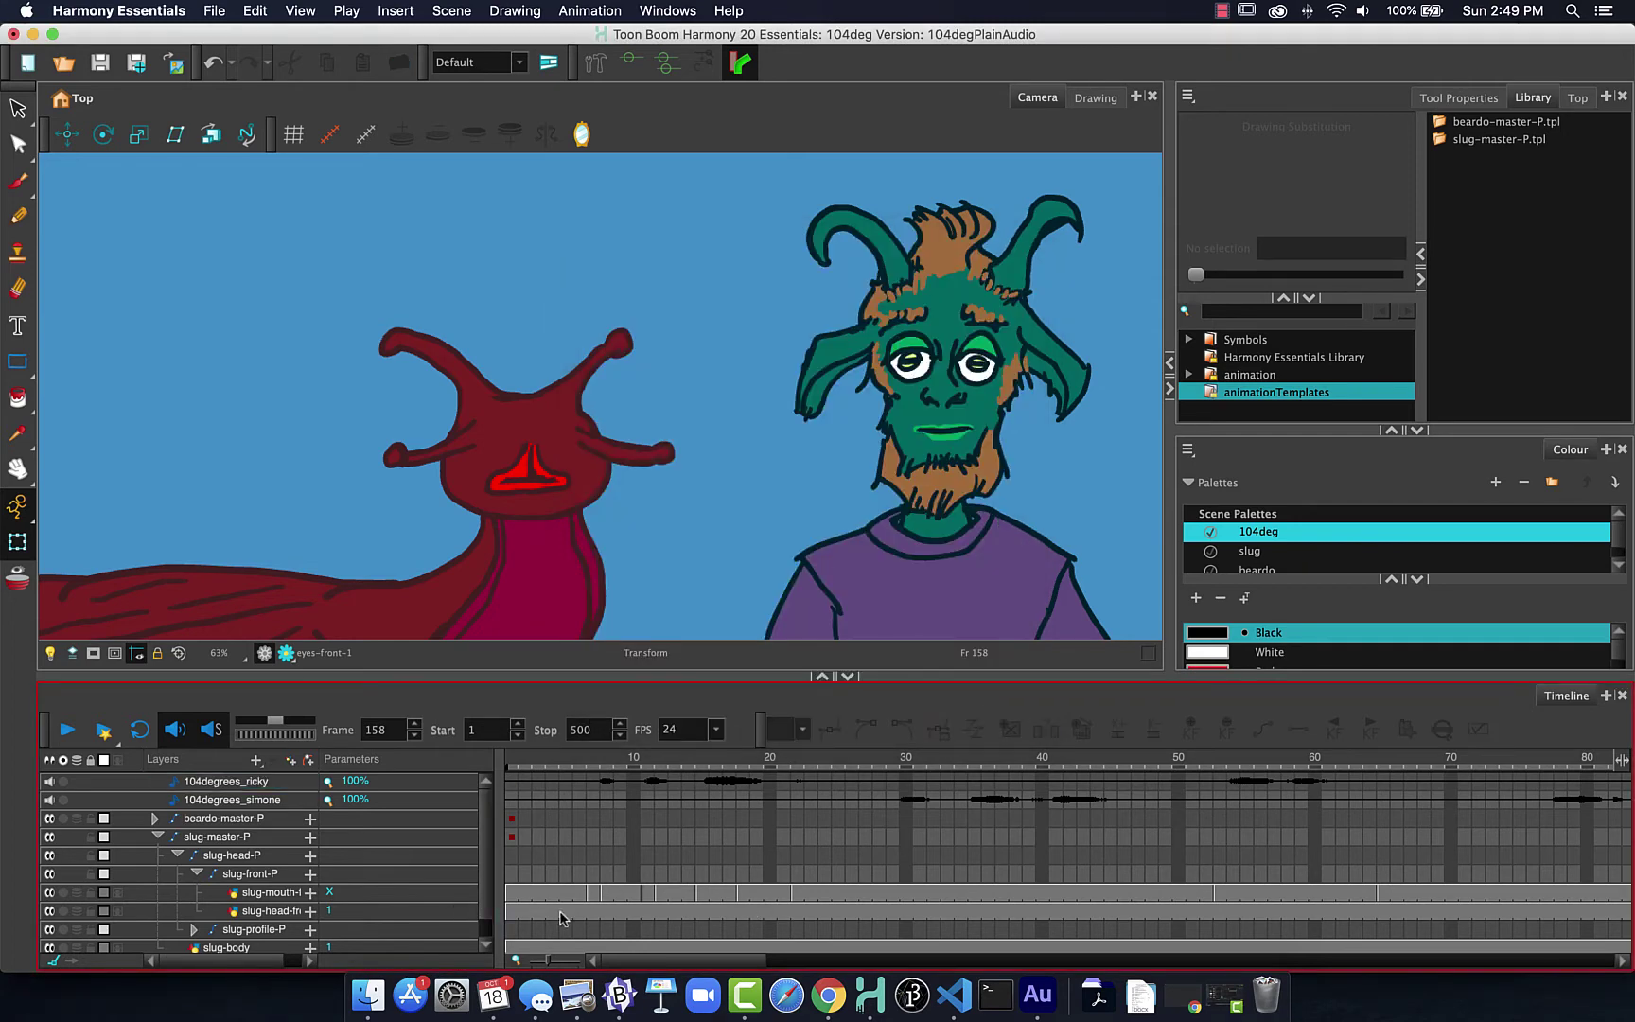
# - Expand slug-profile-P, then collapse the slug-master-P group
pyautogui.scroll(-1, 571, 889)
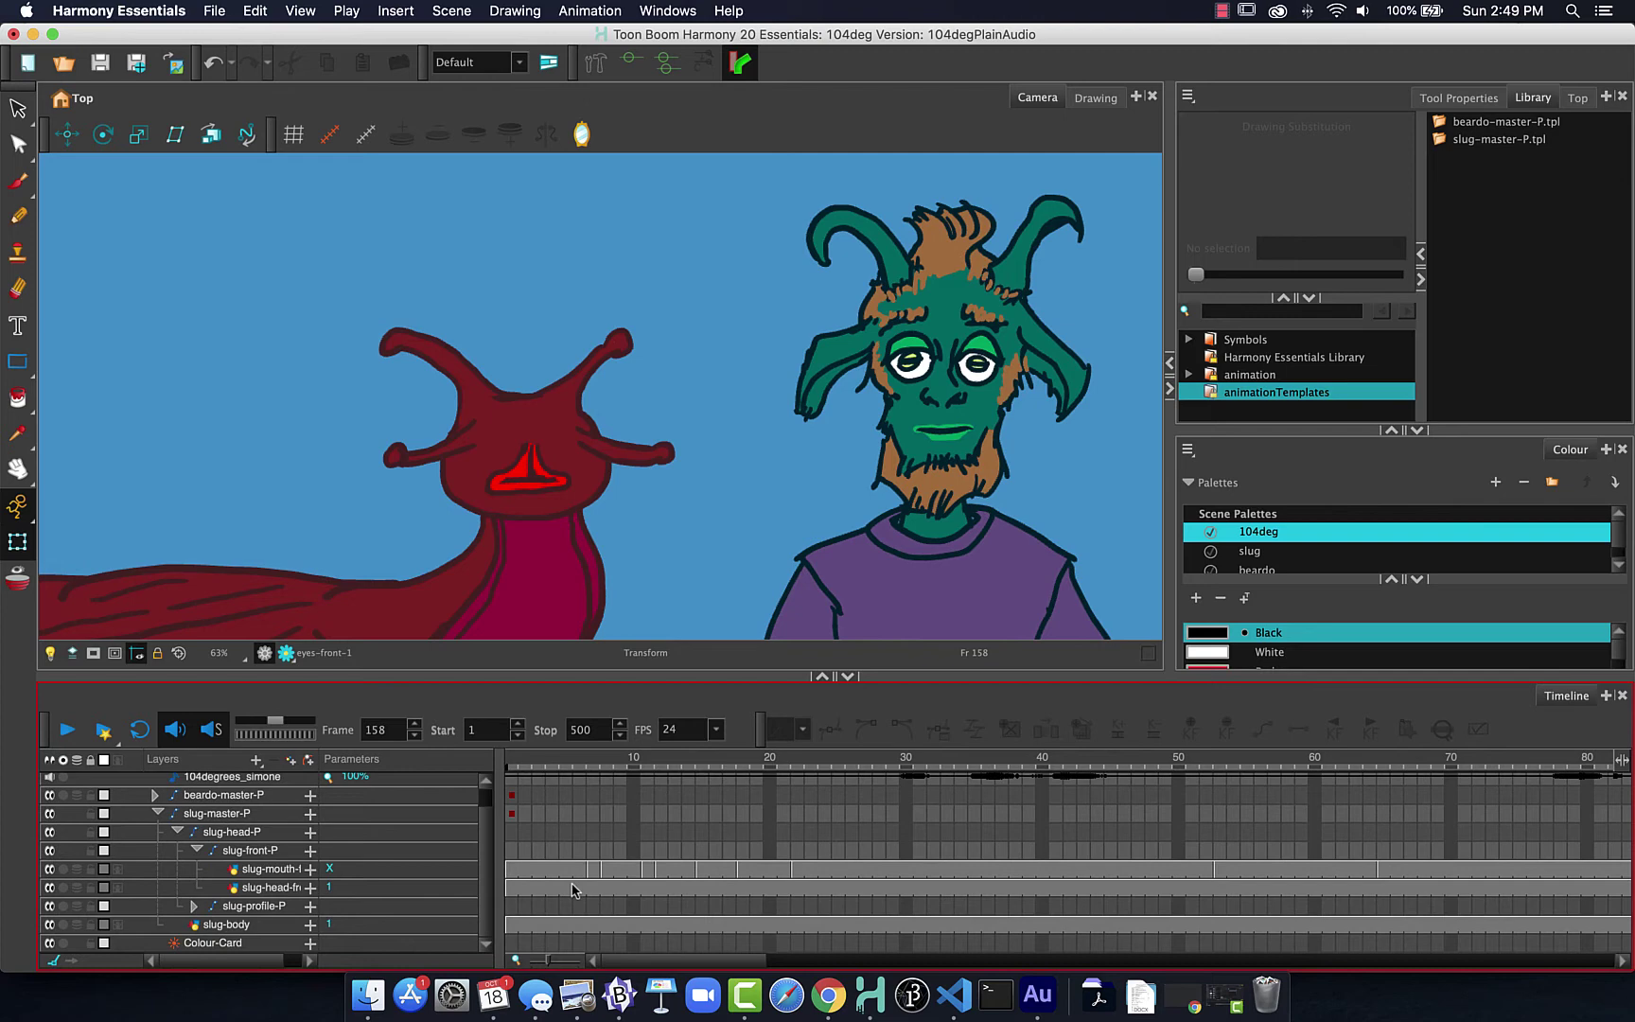
pyautogui.click(194, 906)
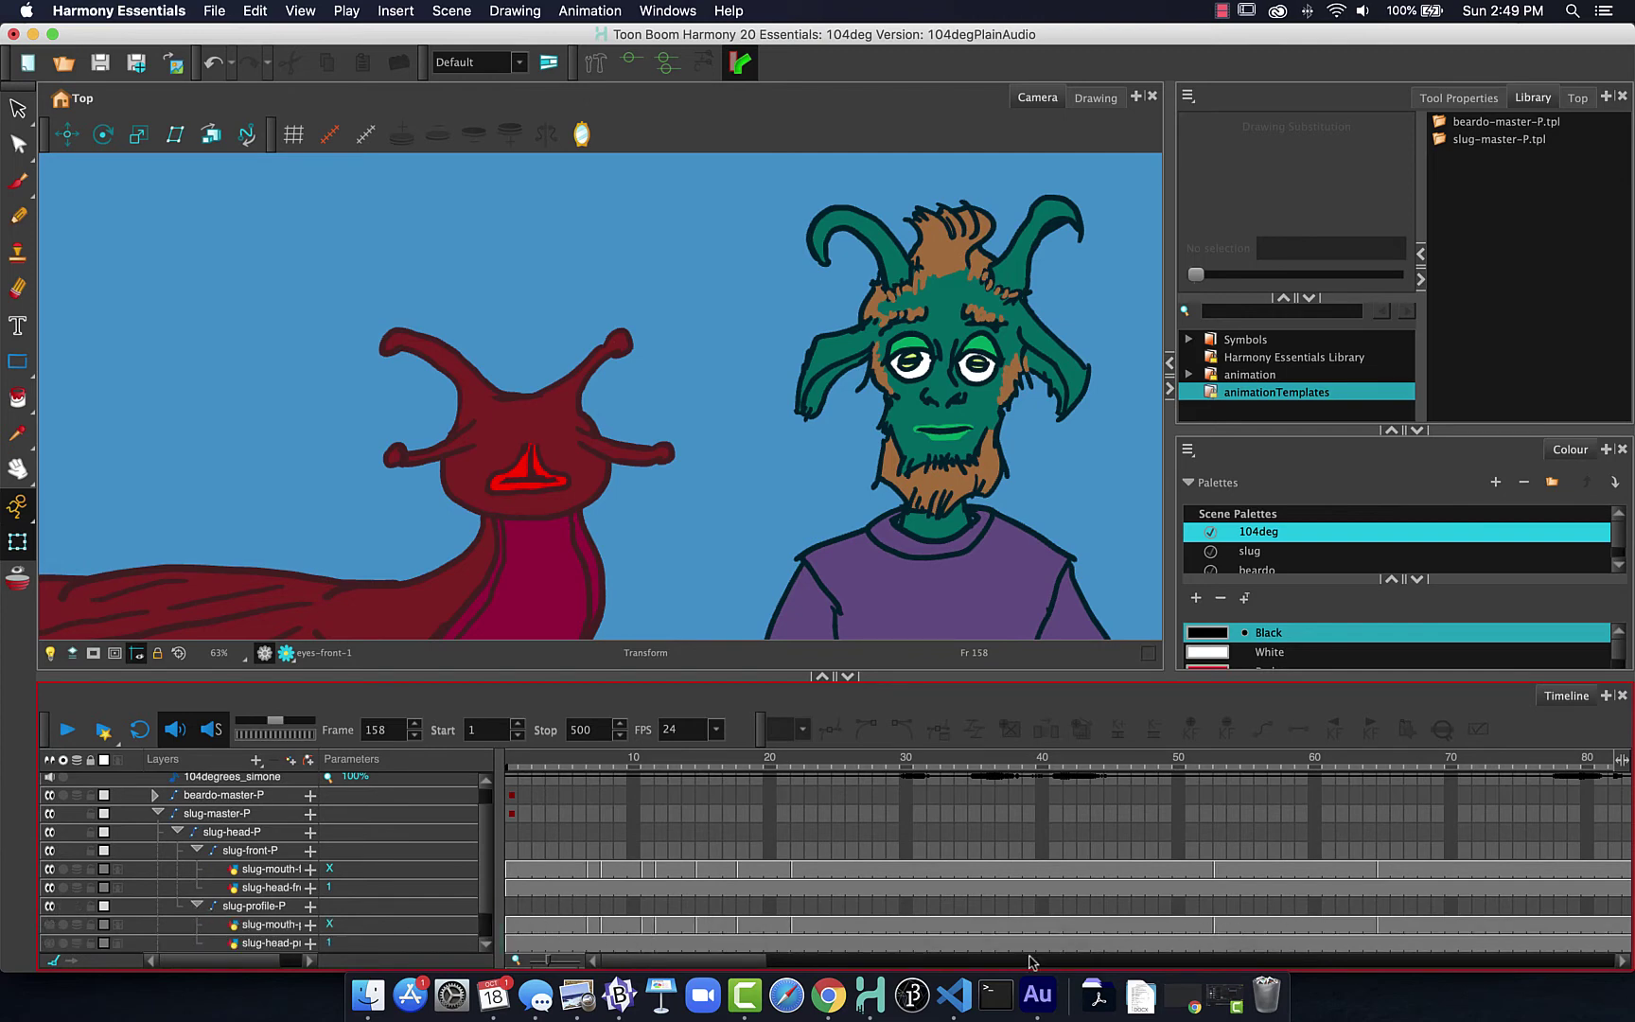
pyautogui.click(158, 815)
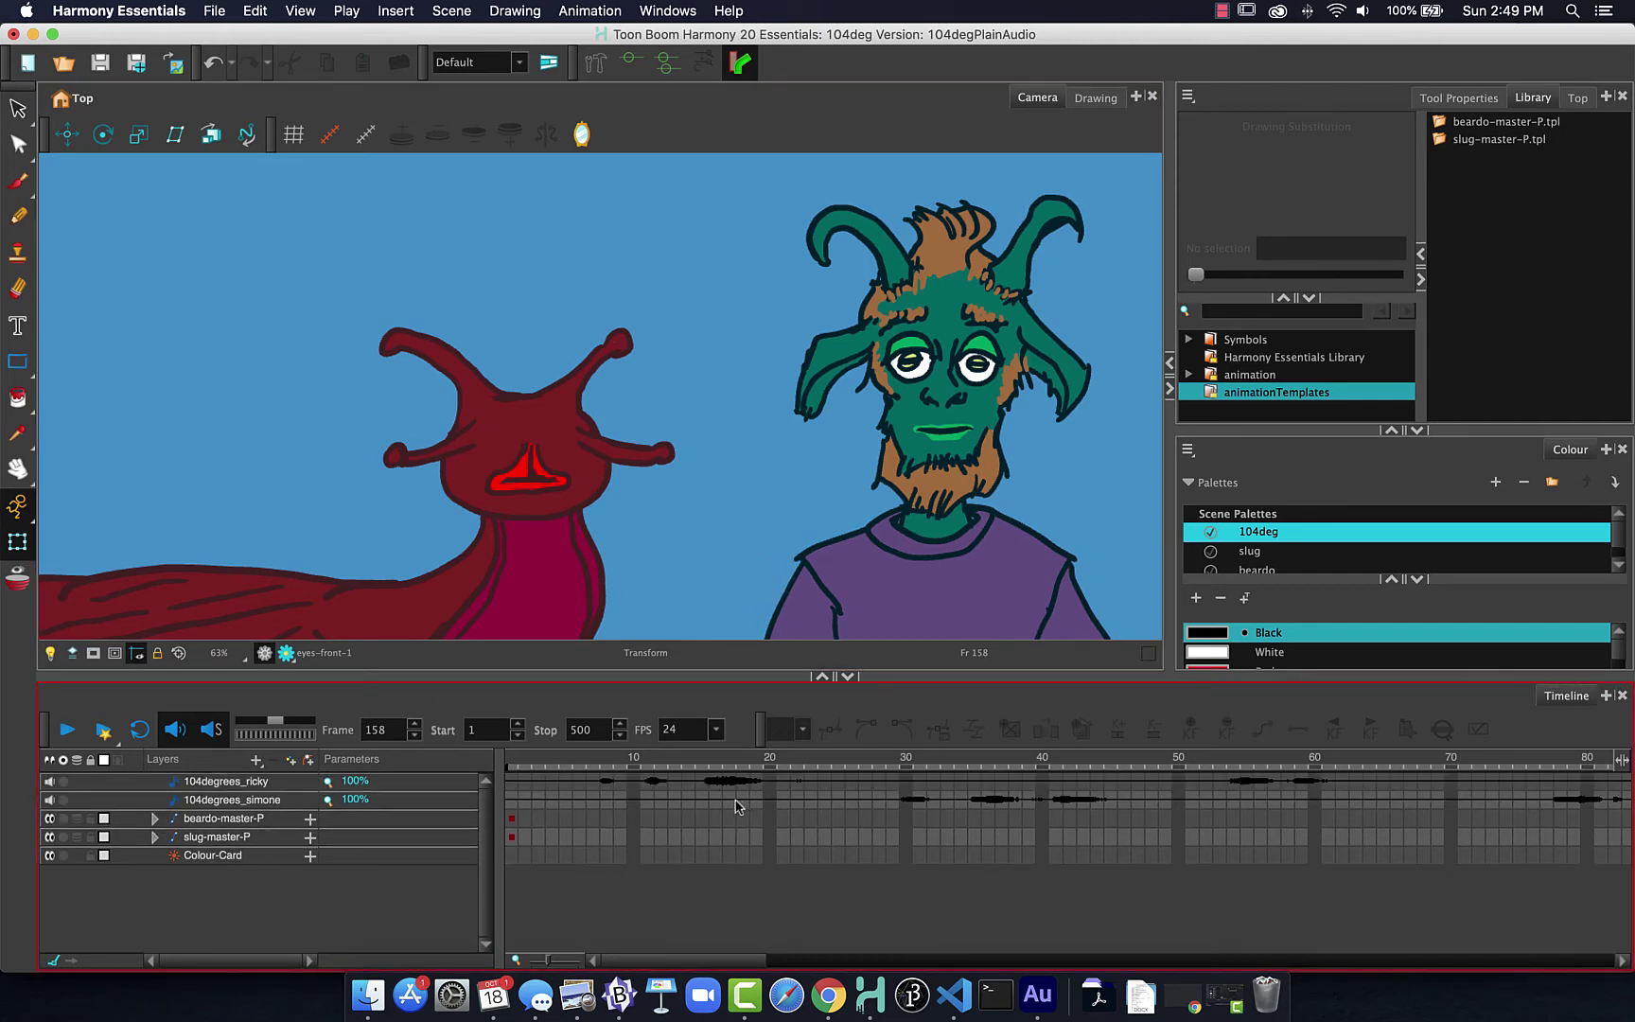
# - Run Auto Lip-Sync Detection on the 104degrees_simone audio cell
pyautogui.click(1003, 801)
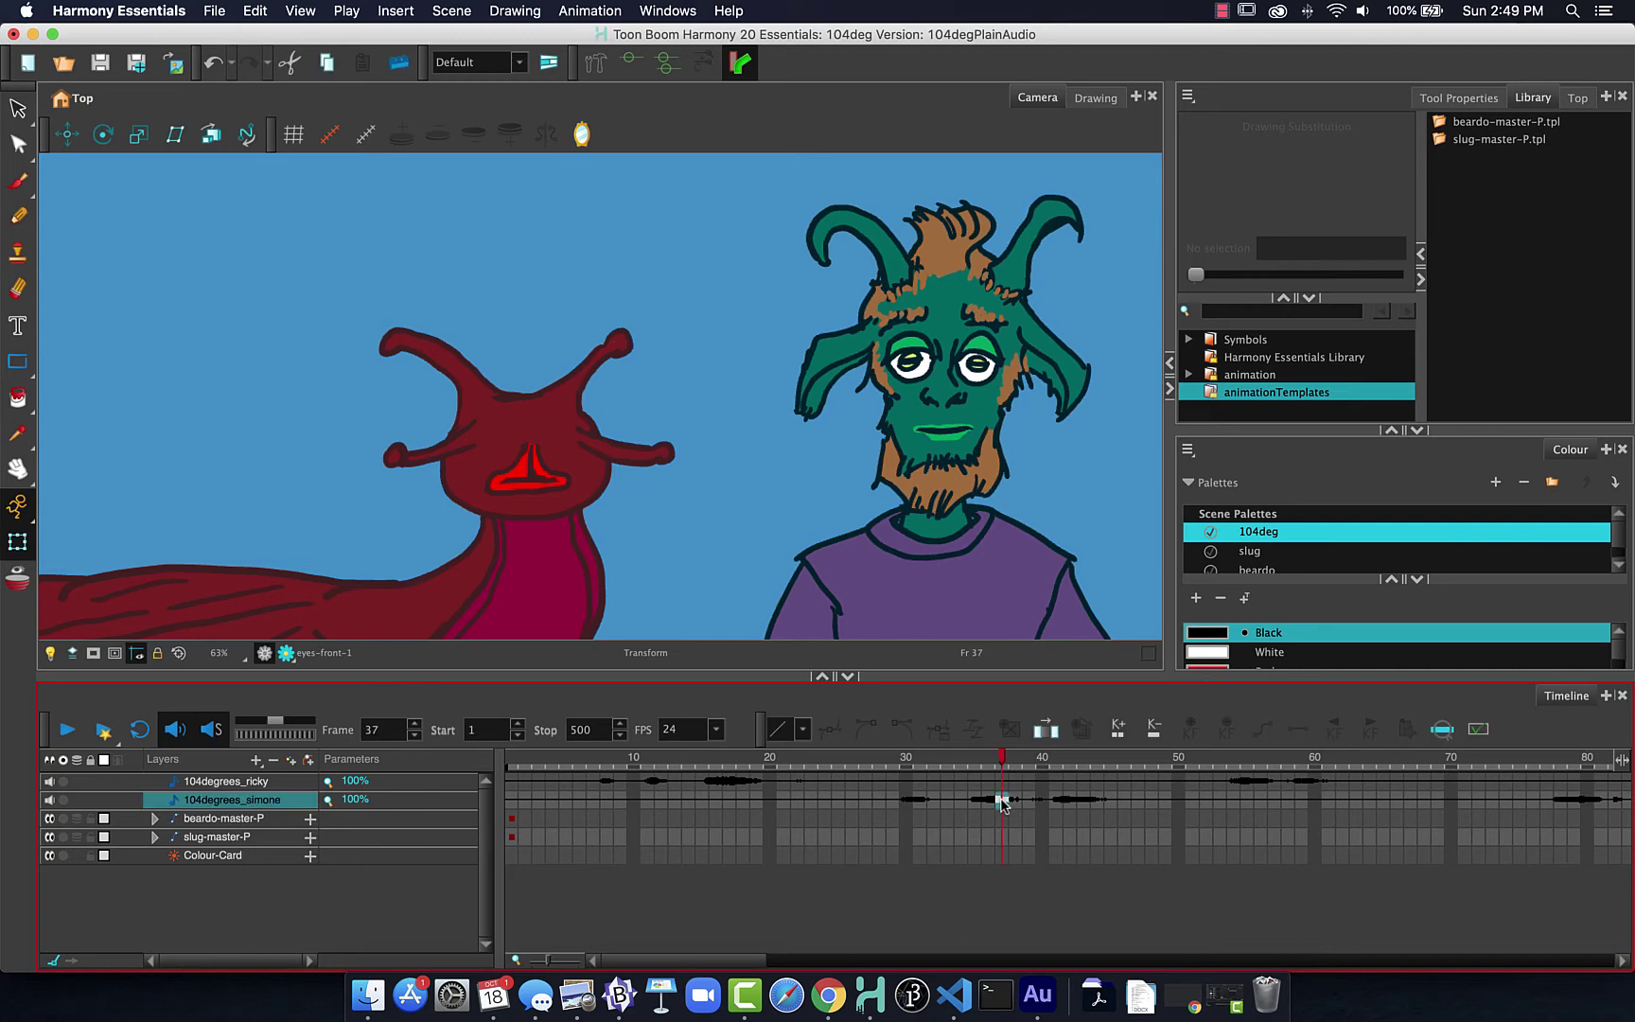
pyautogui.rightClick(1003, 802)
pyautogui.moveTo(1032, 786)
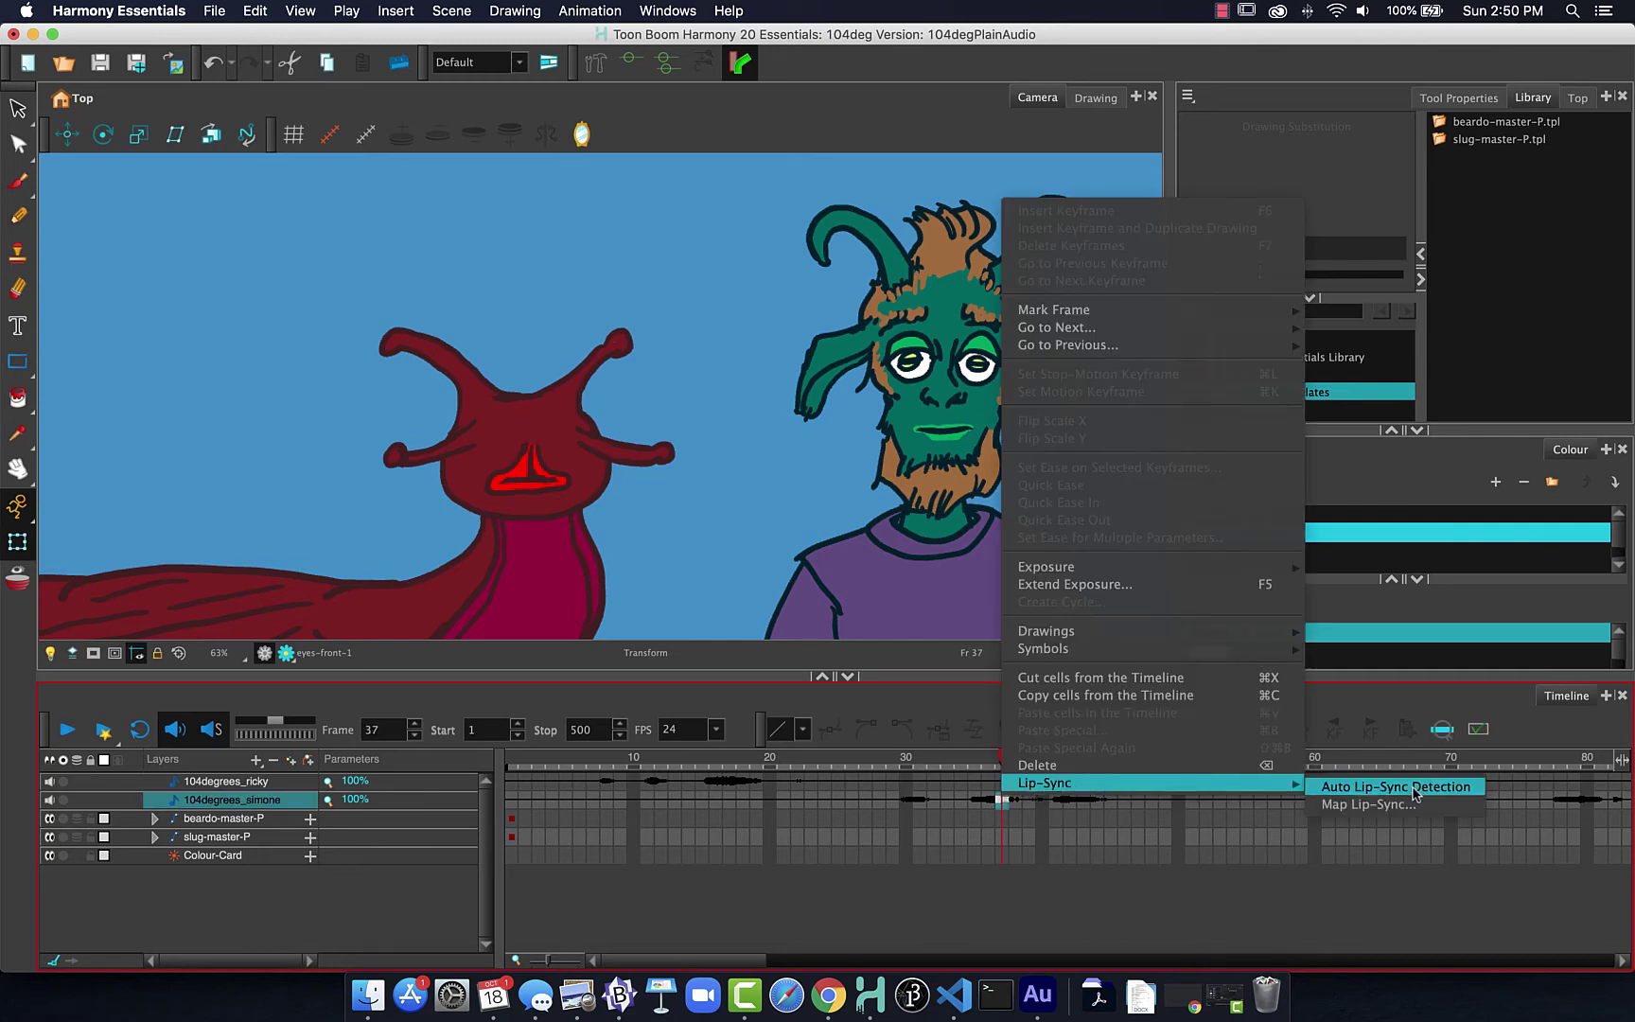
pyautogui.click(1404, 787)
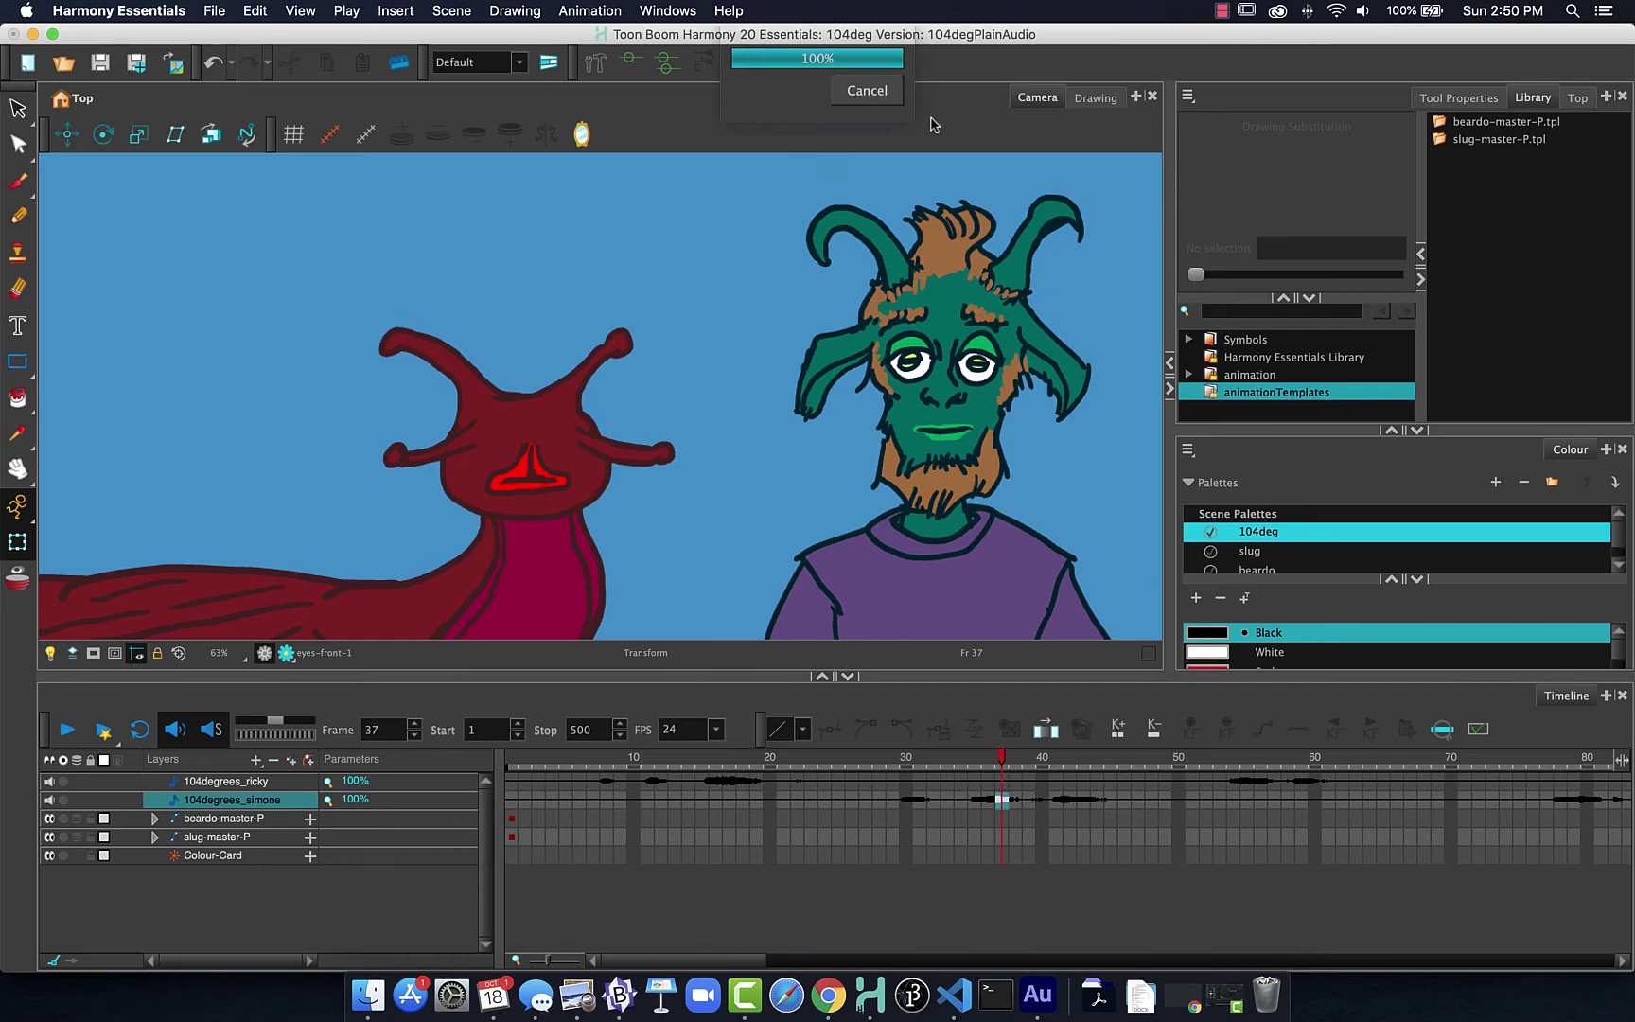
# - Map the simone lip-sync onto Beardo's mouth-front layer and scrub to check it
pyautogui.rightClick(1024, 803)
pyautogui.moveTo(1060, 781)
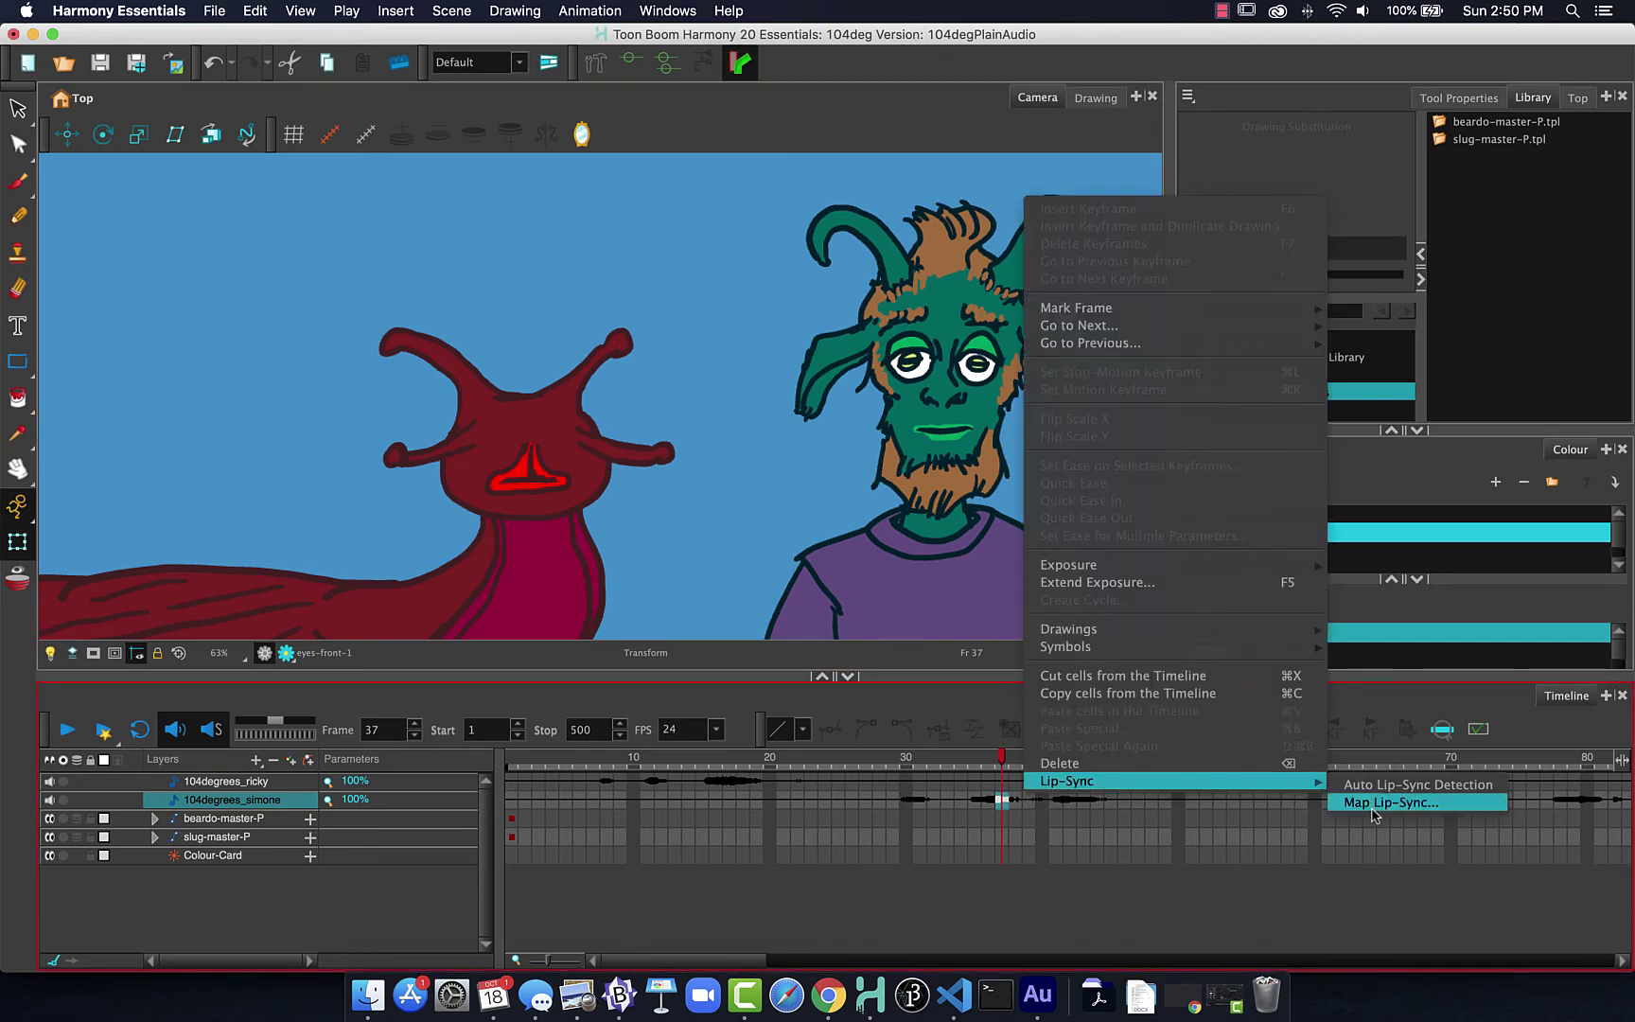
pyautogui.click(1371, 806)
pyautogui.click(819, 307)
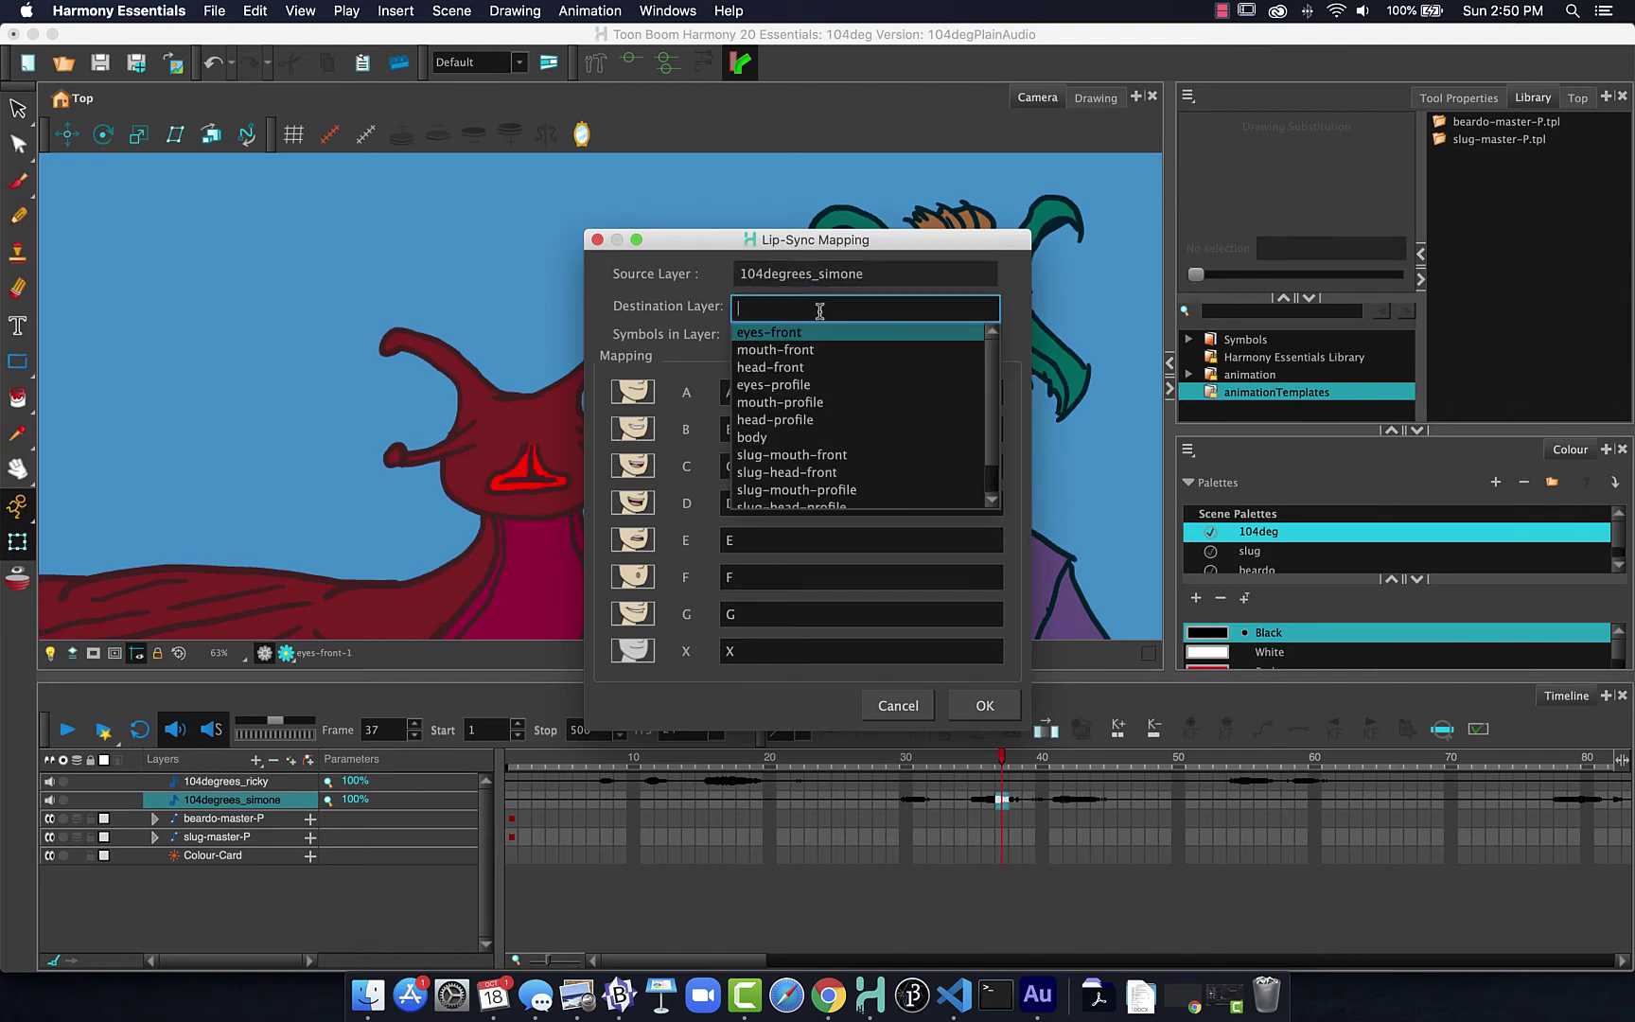
pyautogui.click(807, 350)
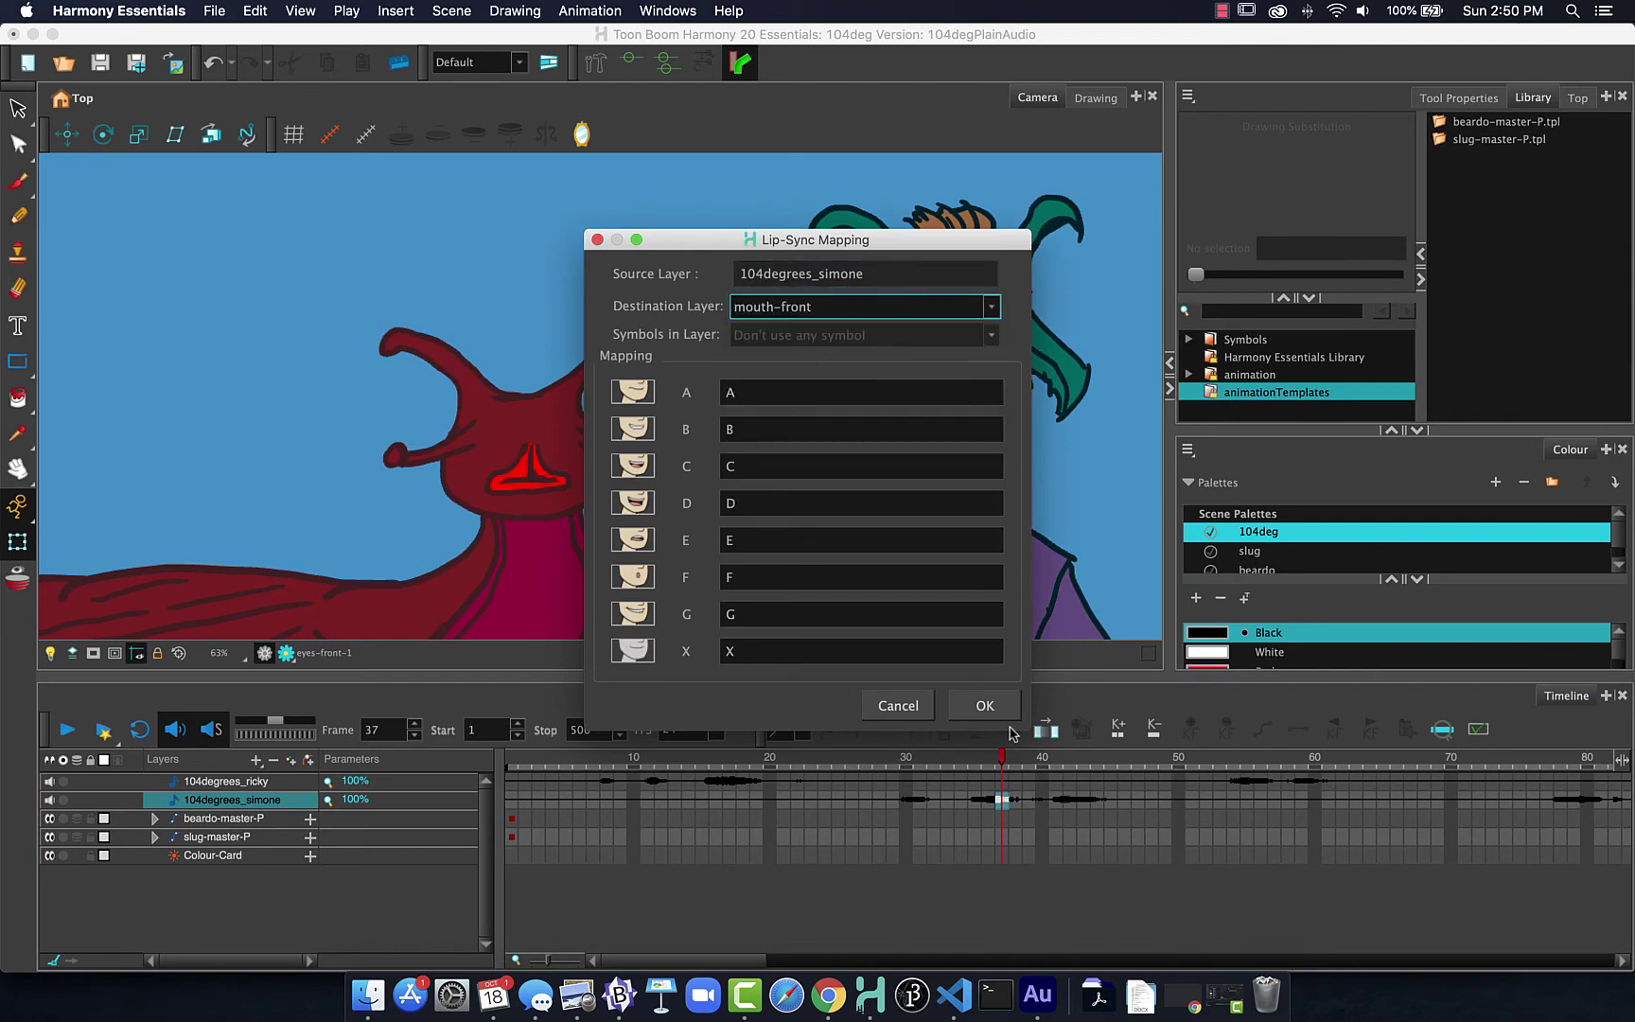
pyautogui.click(984, 706)
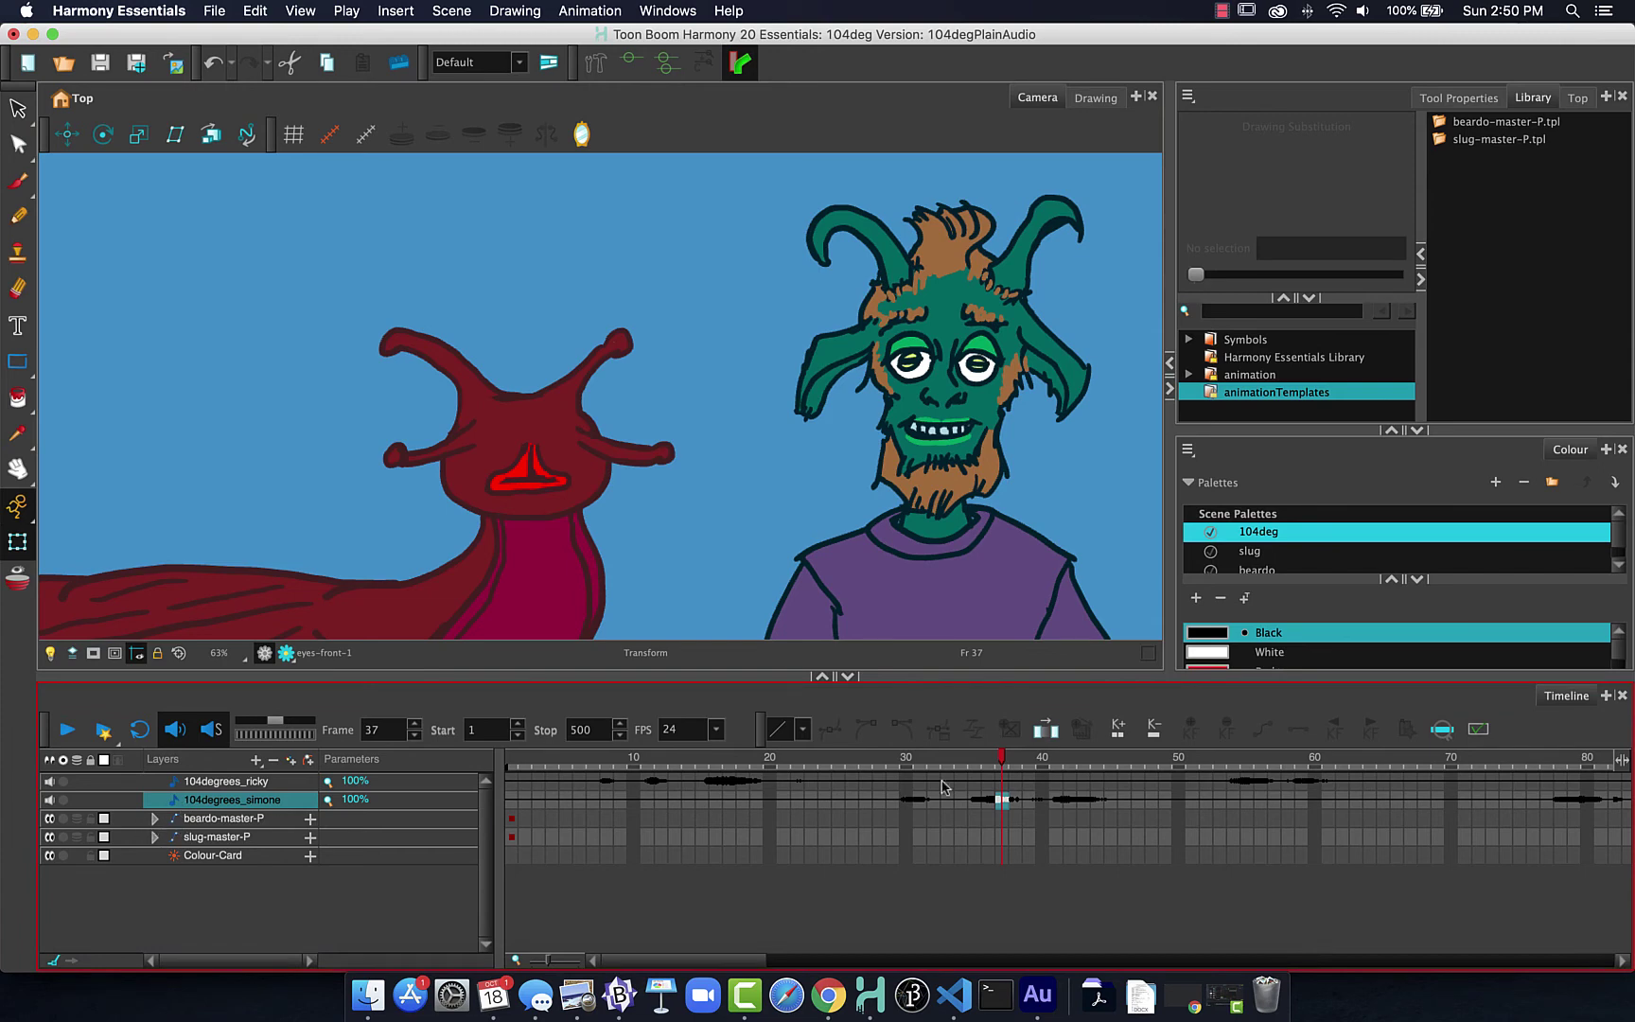
pyautogui.moveTo(996, 759)
pyautogui.mouseDown()
pyautogui.moveTo(909, 757)
pyautogui.moveTo(1178, 755)
pyautogui.moveTo(1017, 757)
pyautogui.mouseUp()
# - Map the 104degrees_simone lip-sync onto the mouth-profile destination layer
pyautogui.rightClick(1014, 802)
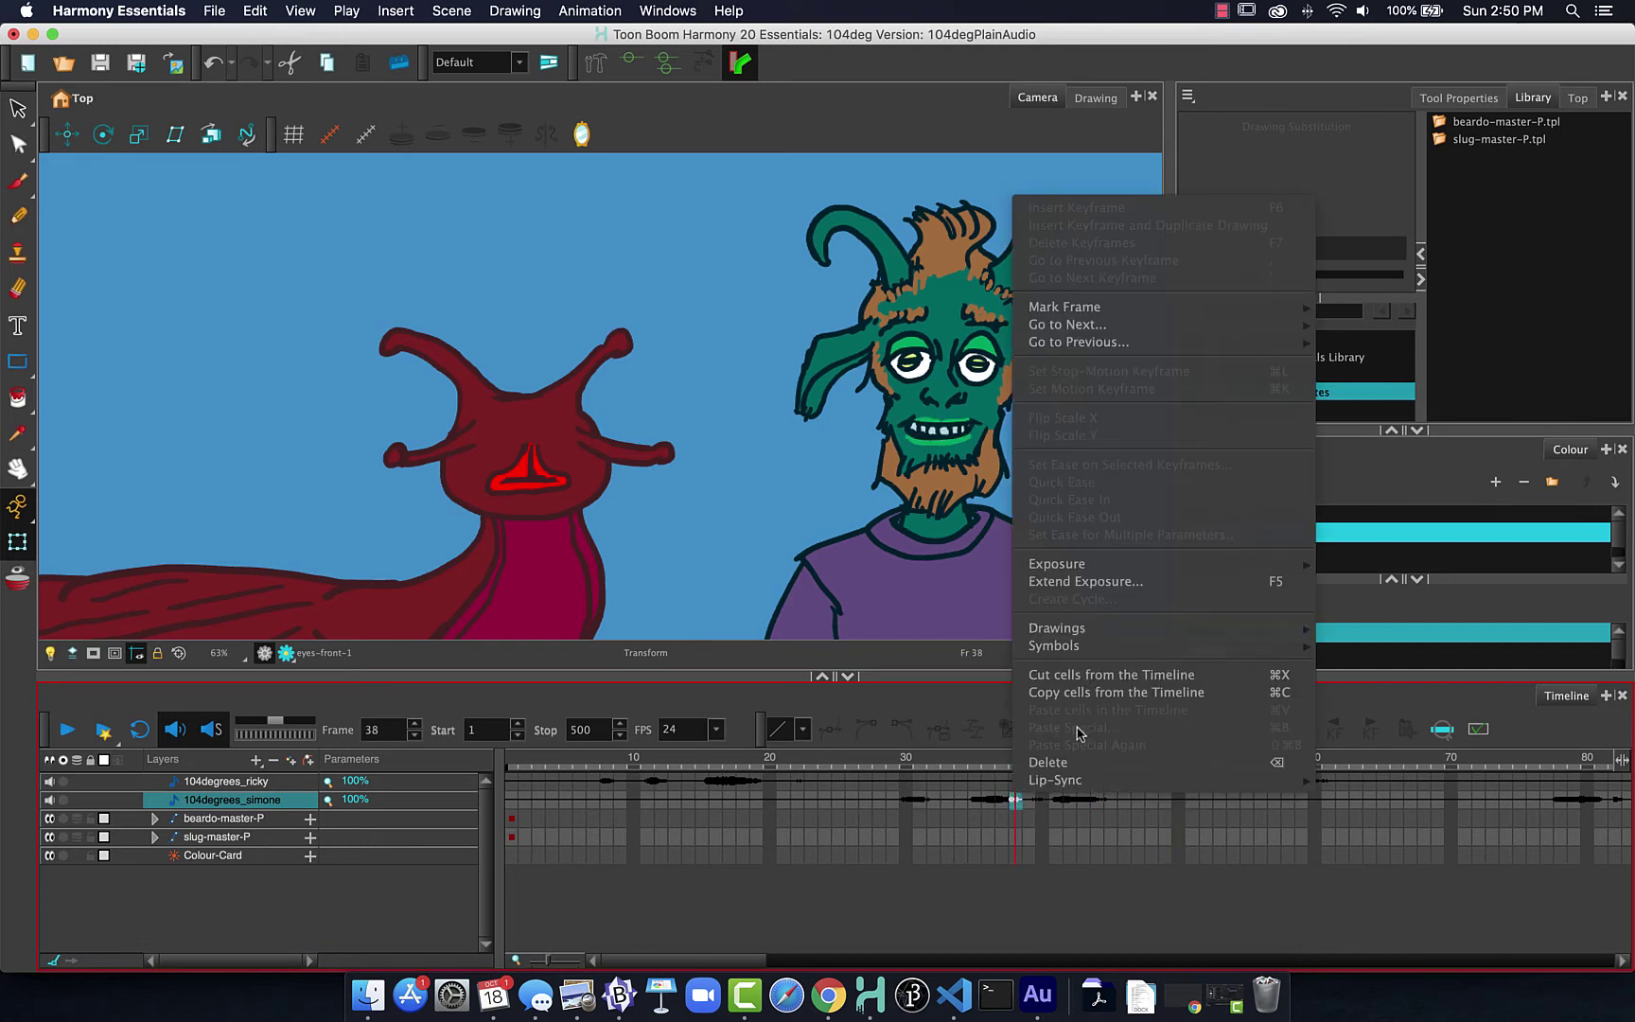
pyautogui.moveTo(1067, 781)
pyautogui.click(1400, 801)
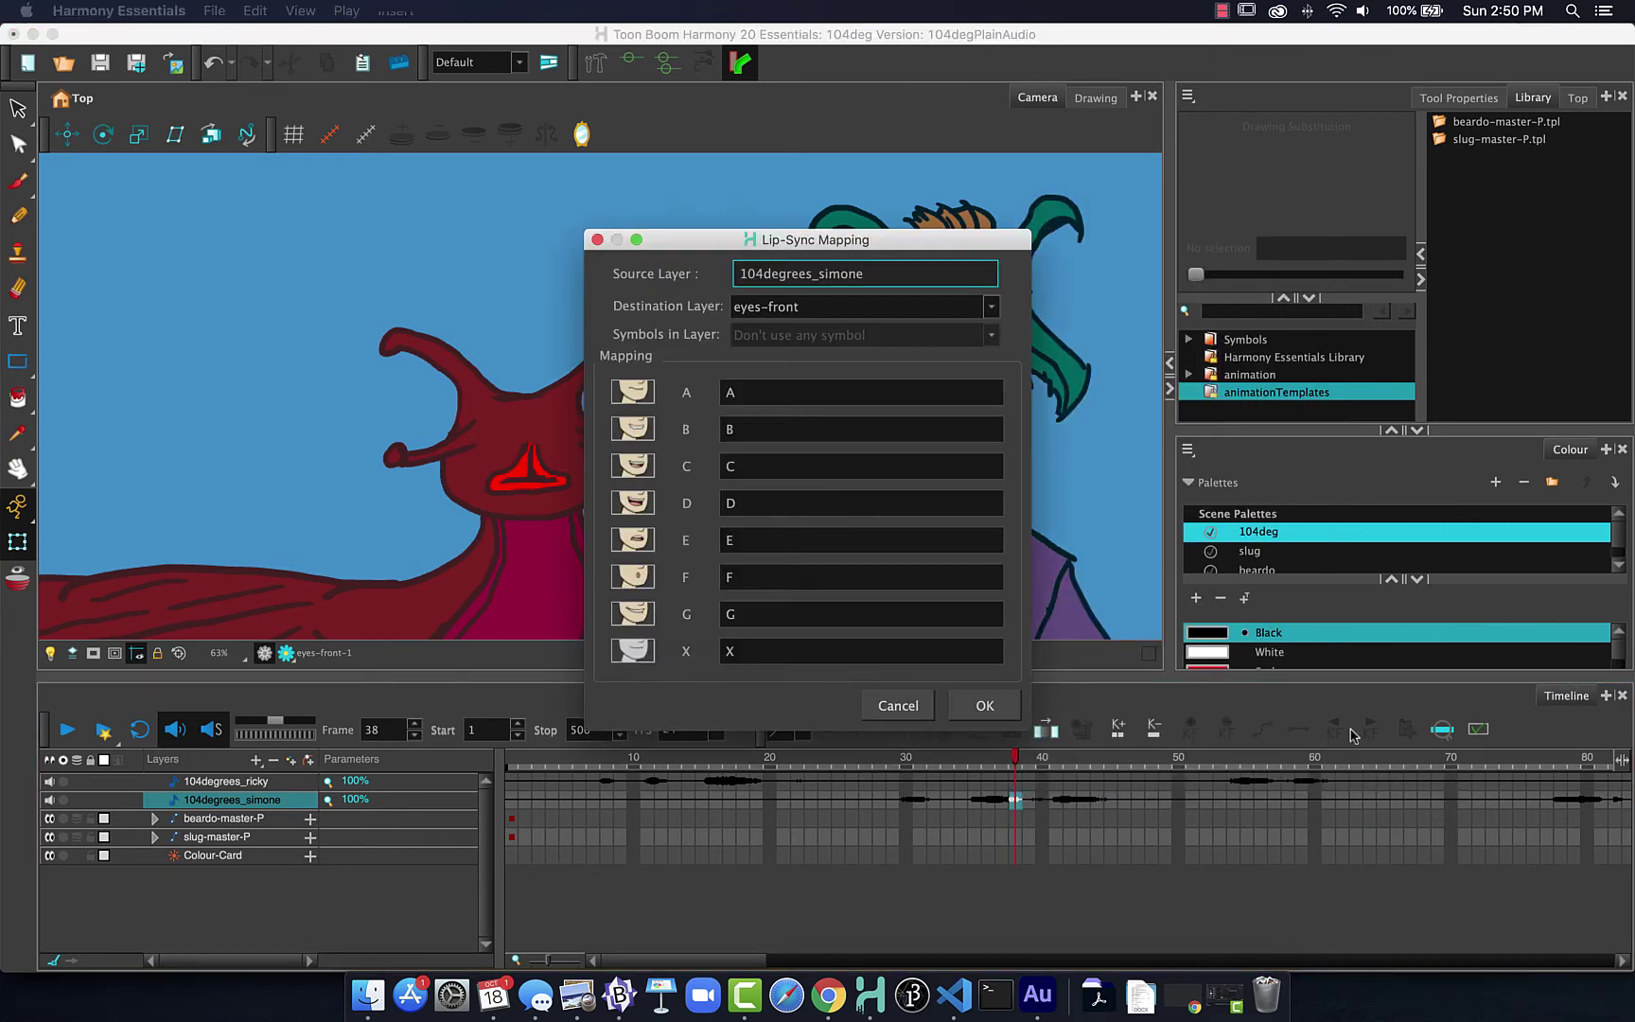
pyautogui.click(803, 305)
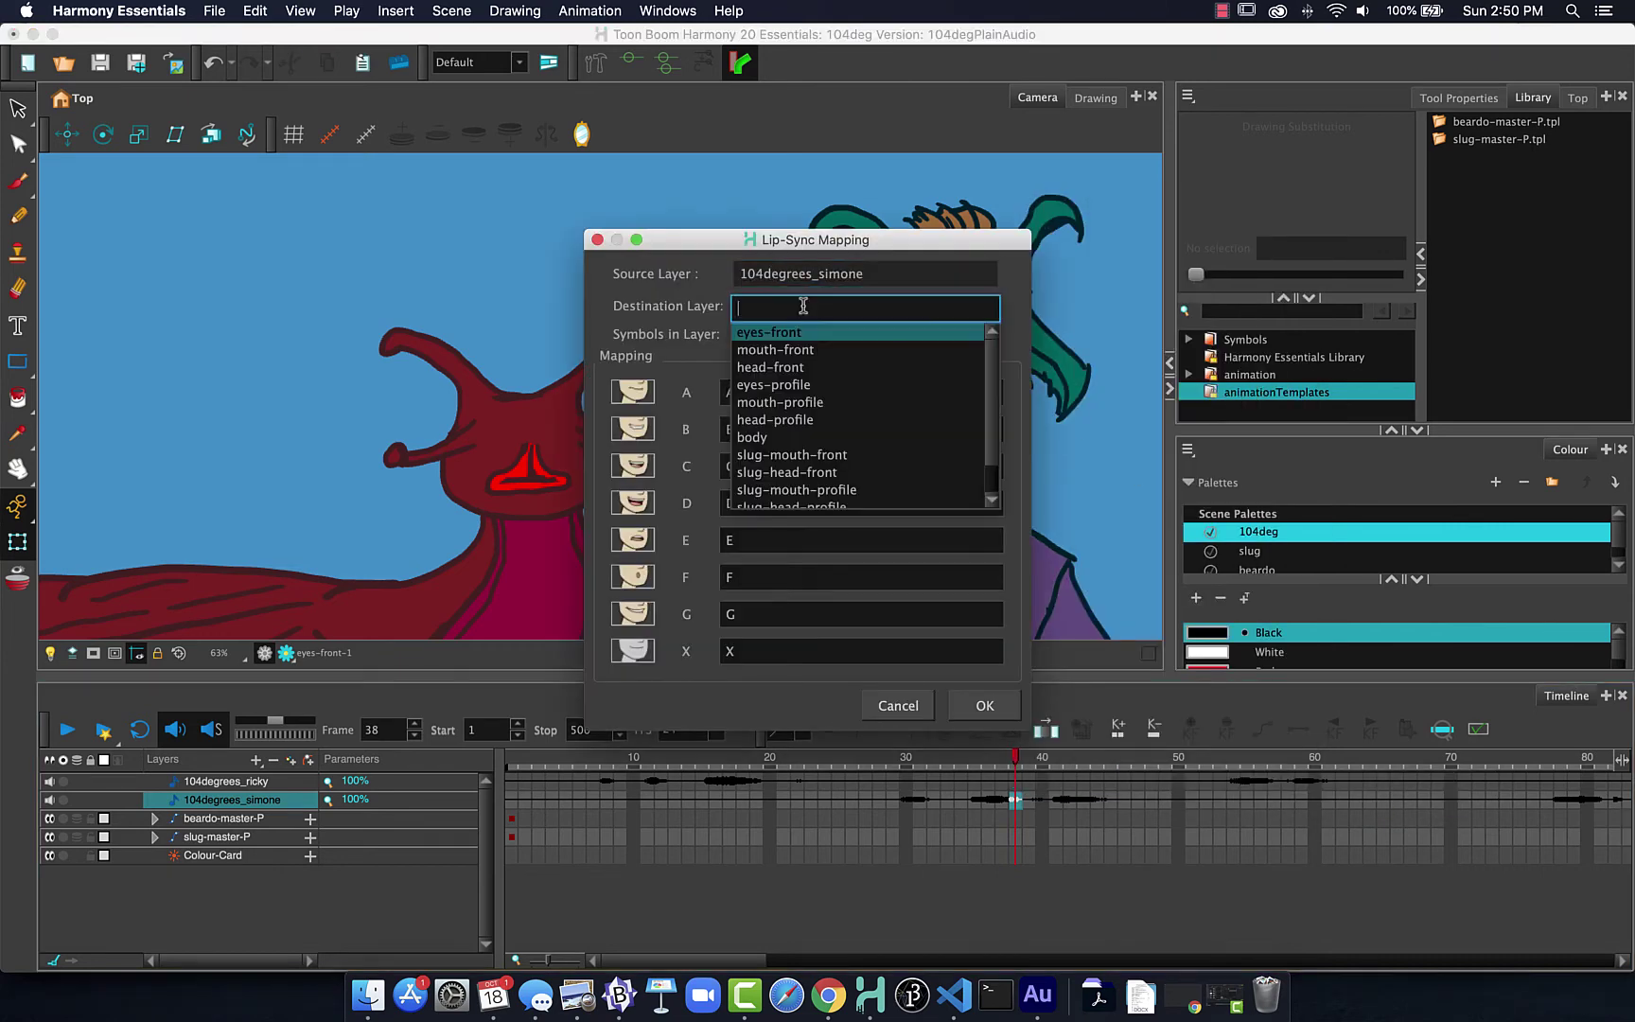
pyautogui.click(794, 402)
pyautogui.click(984, 705)
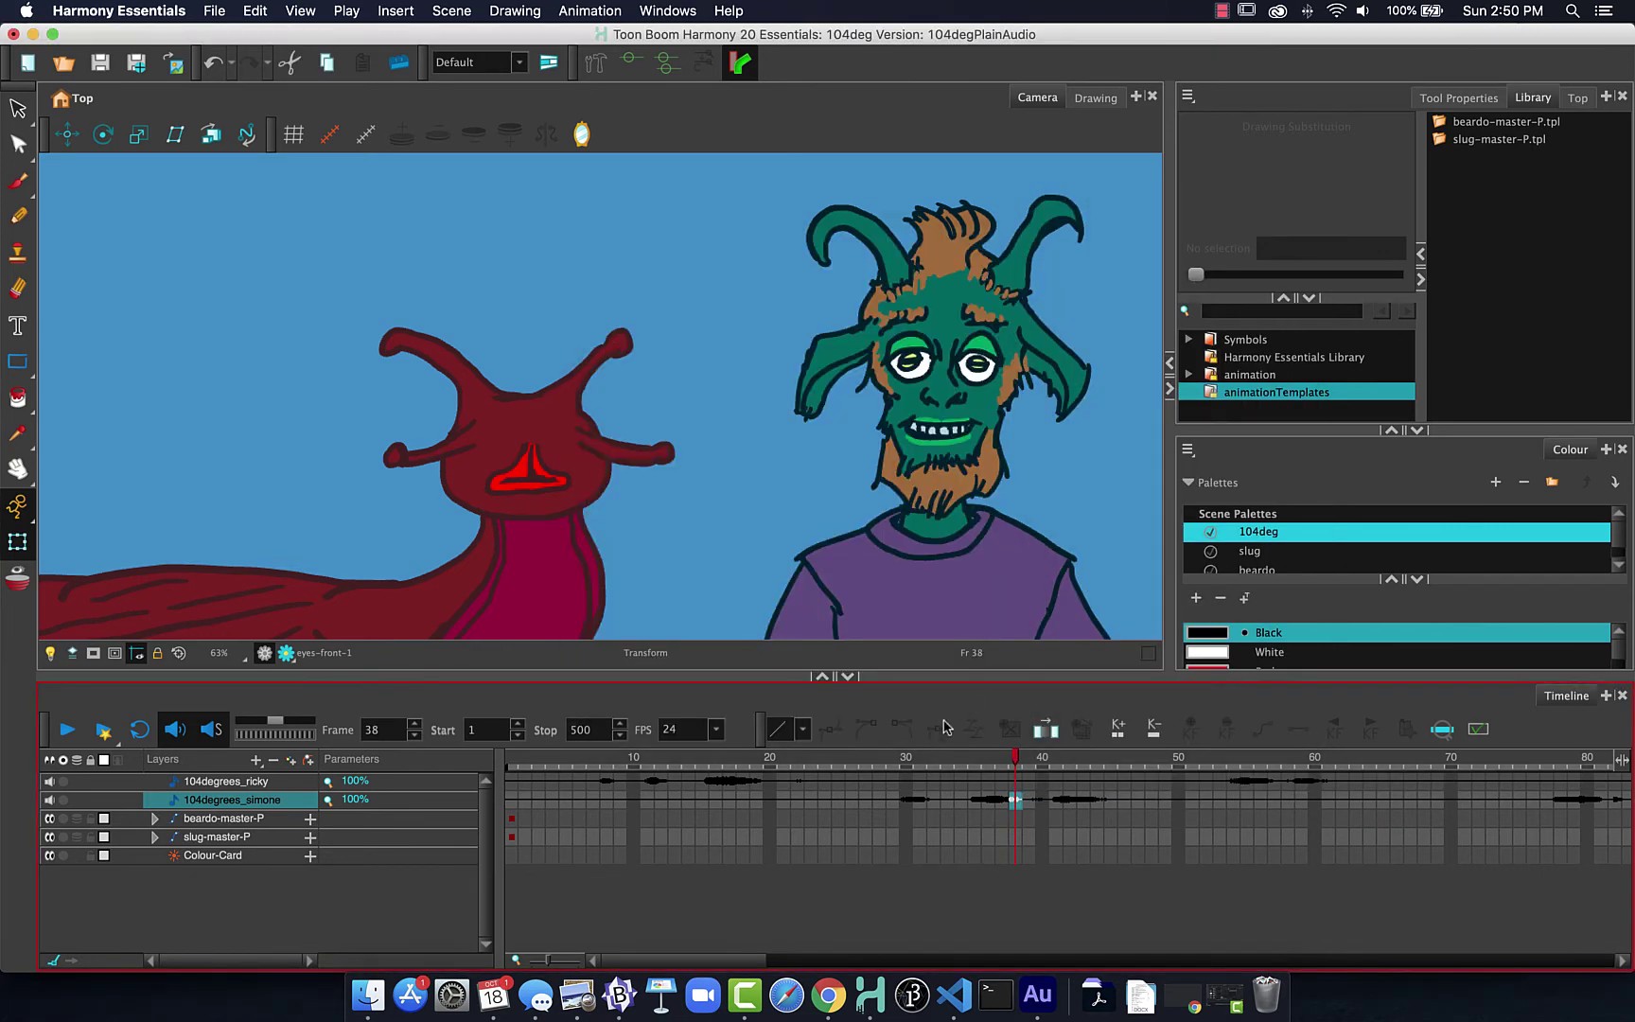
# - Expand beardo-master-P and bead-head-P, and turn on face-profile-P's visibility at frame 1
pyautogui.click(153, 821)
pyautogui.click(154, 820)
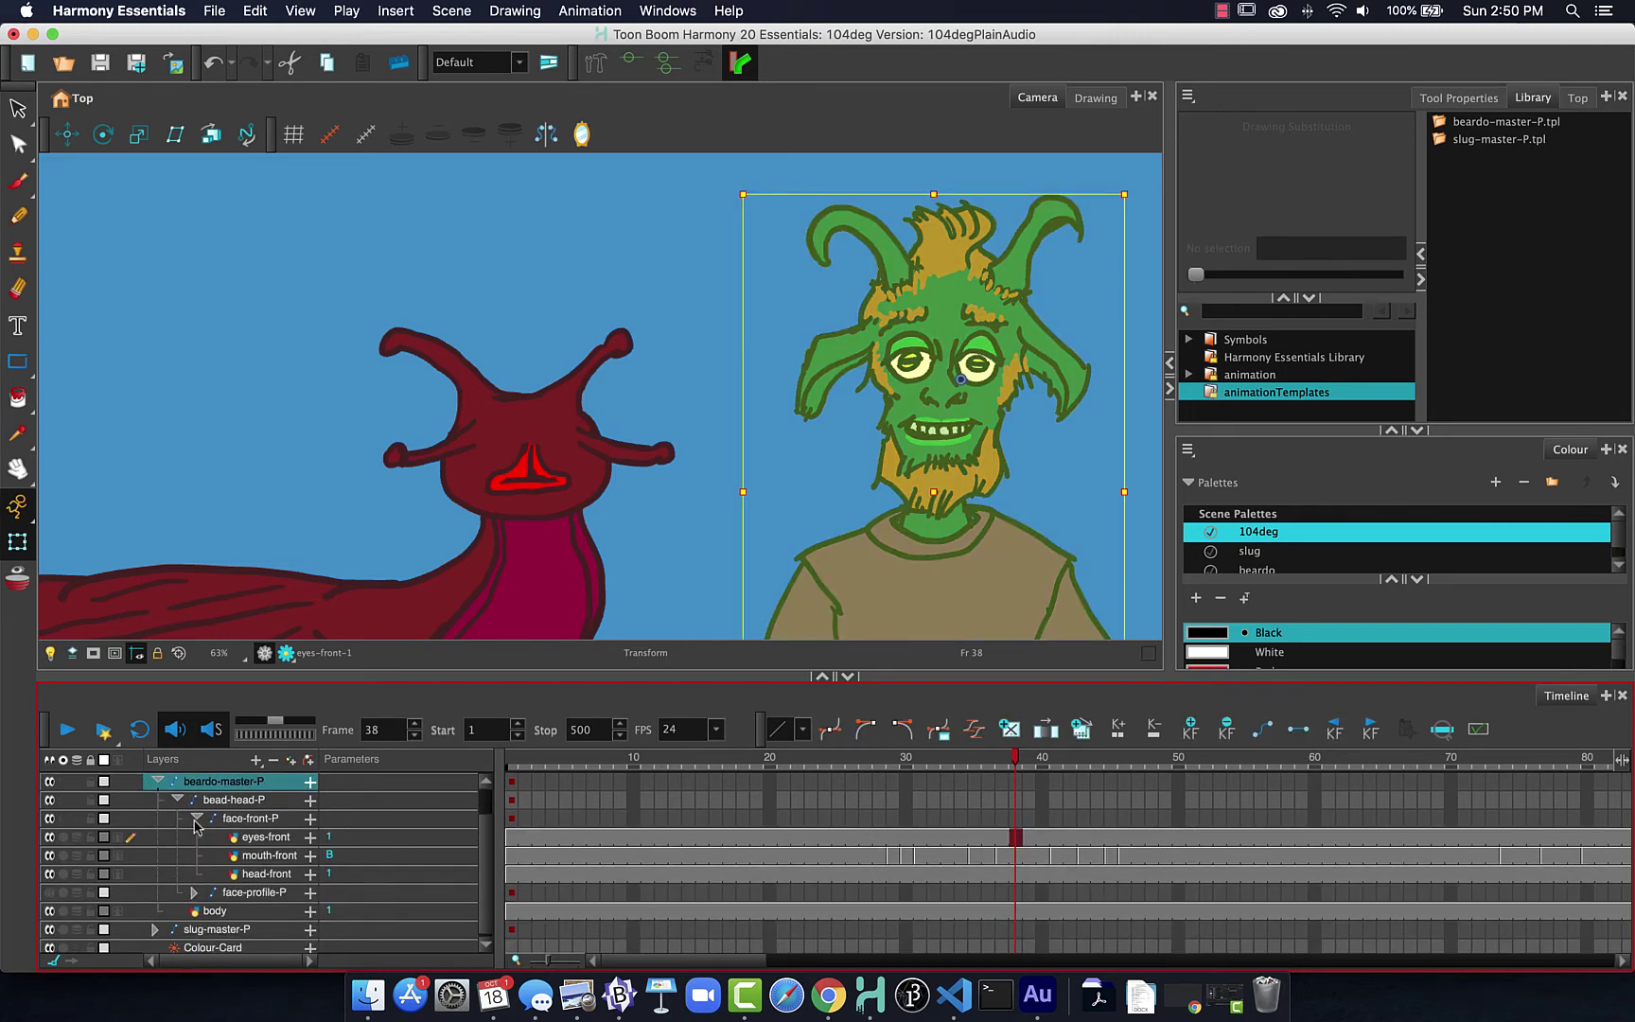
pyautogui.click(178, 802)
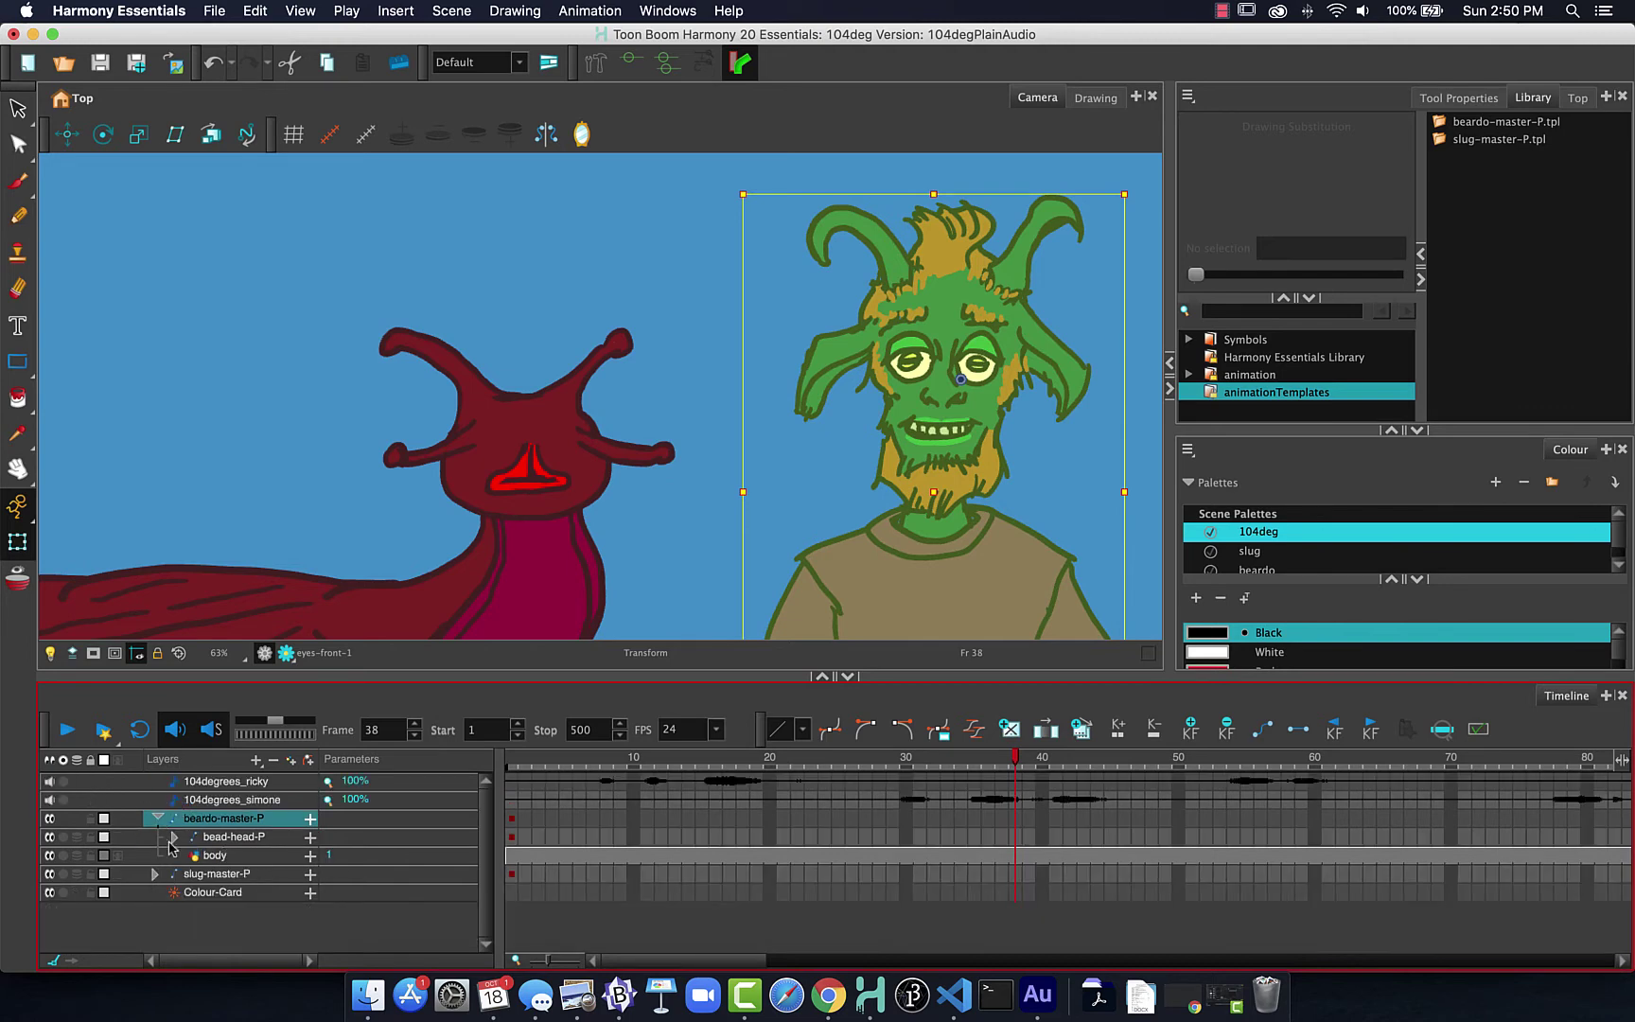
pyautogui.click(174, 838)
pyautogui.click(195, 855)
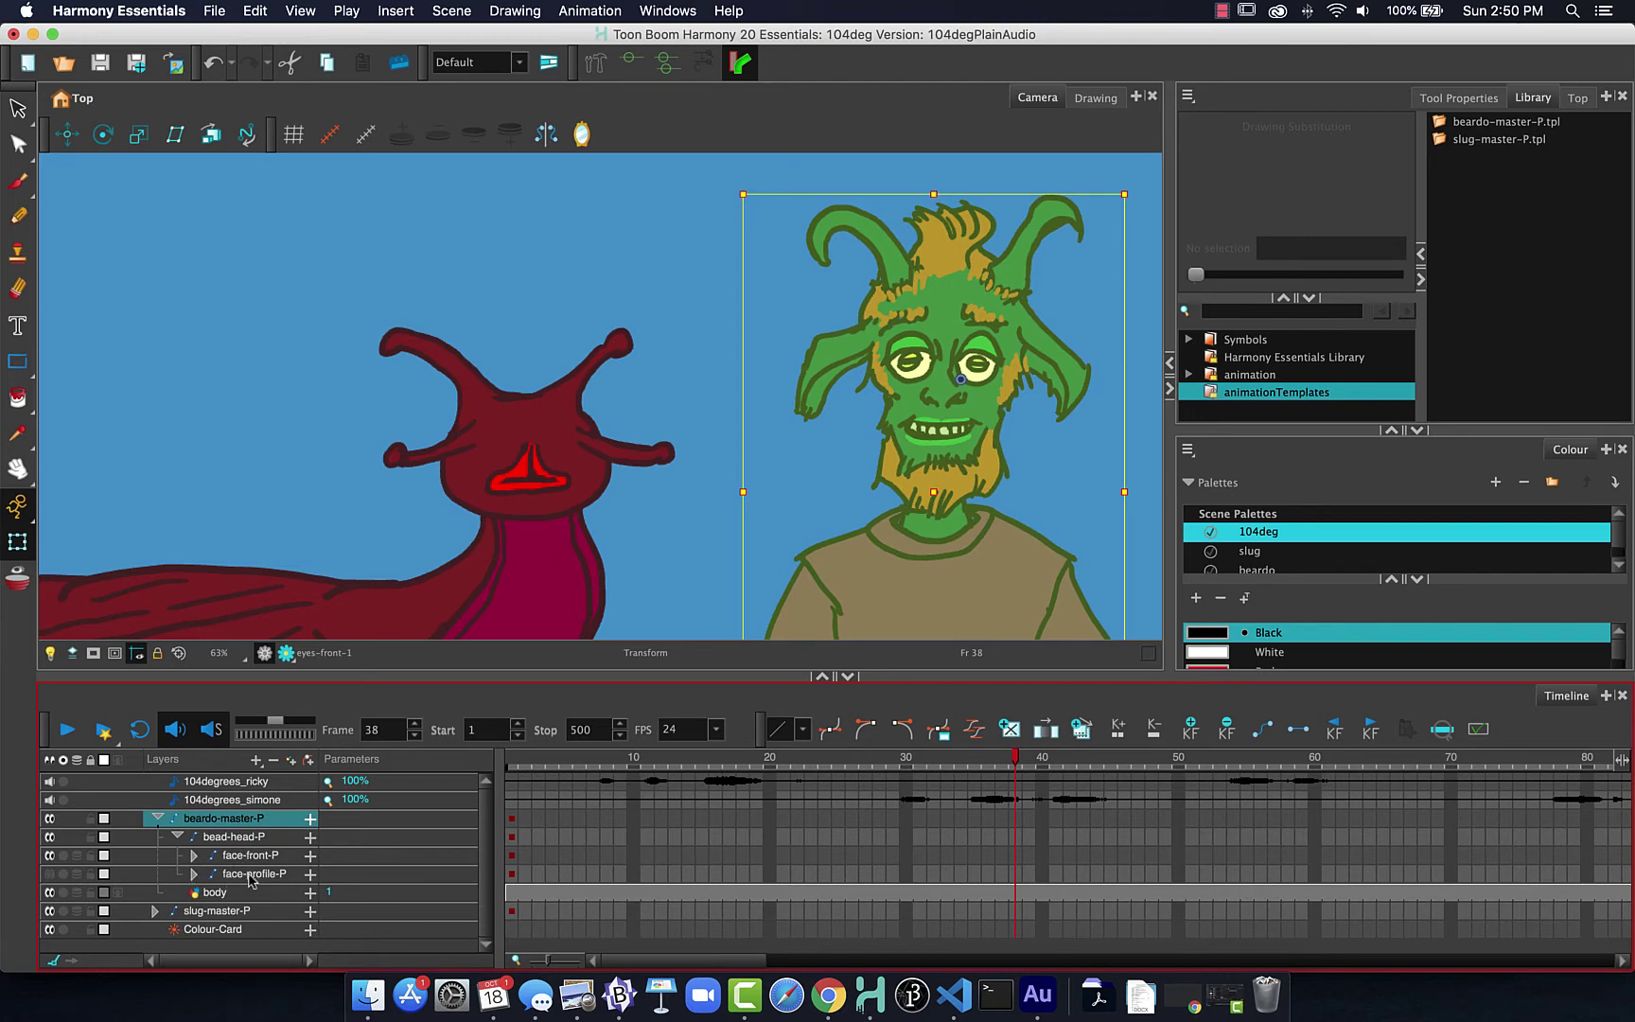
pyautogui.click(512, 873)
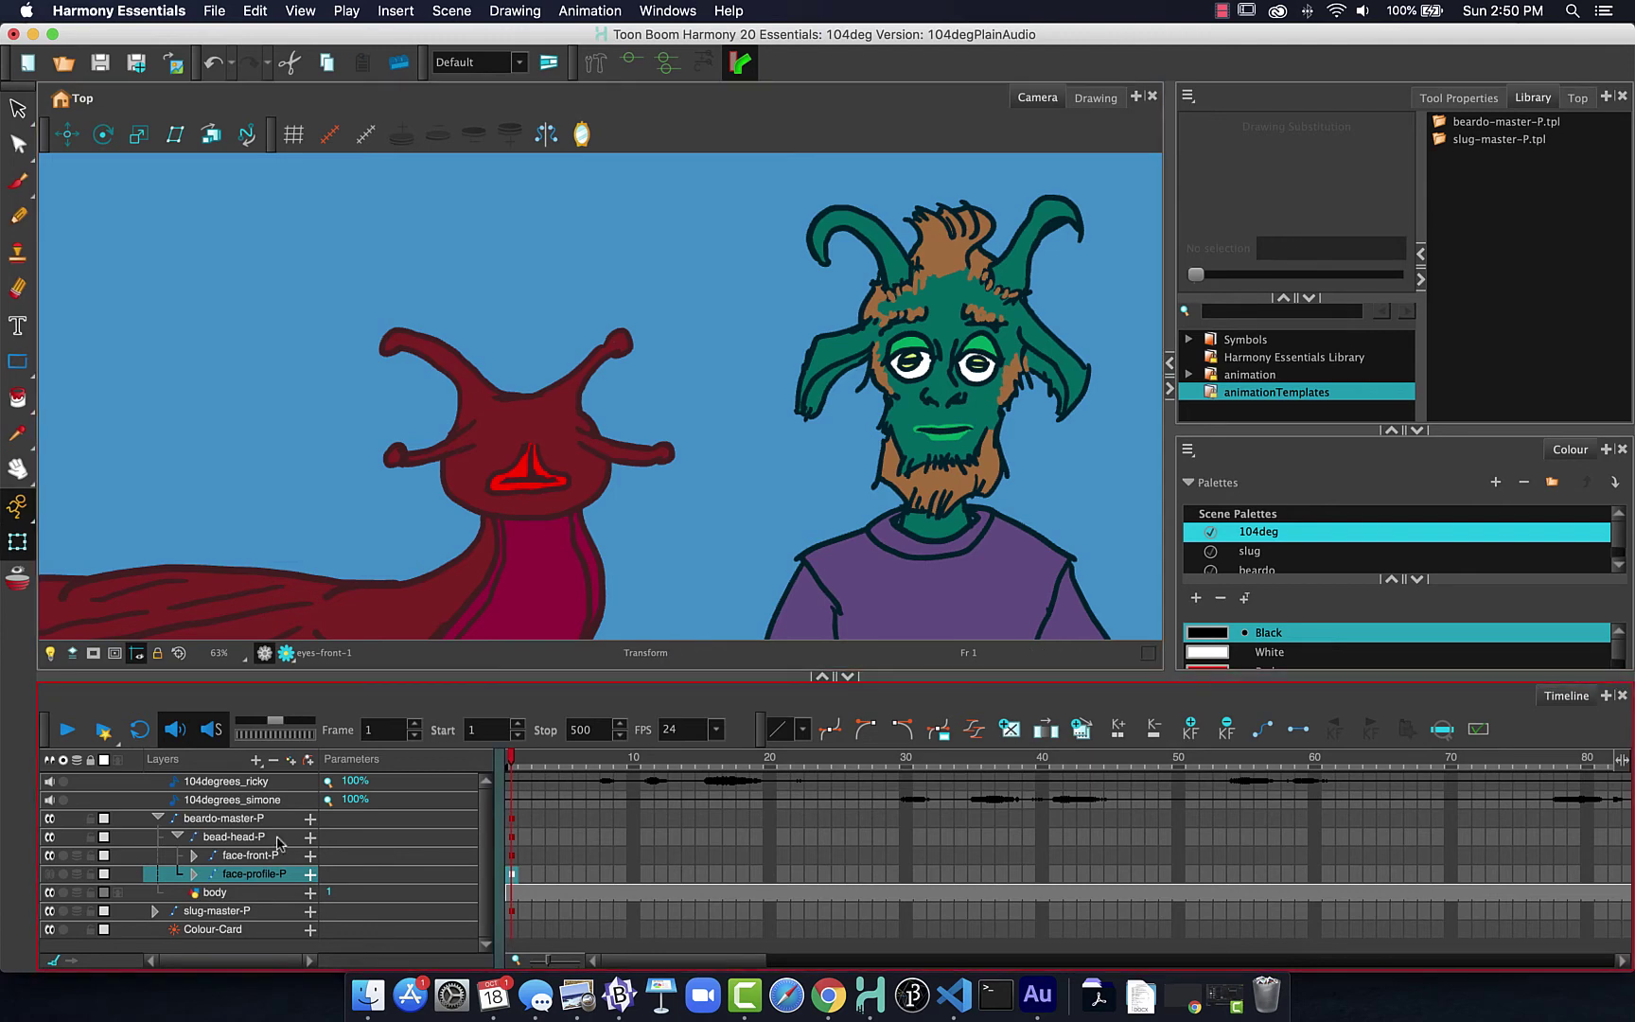
pyautogui.click(50, 874)
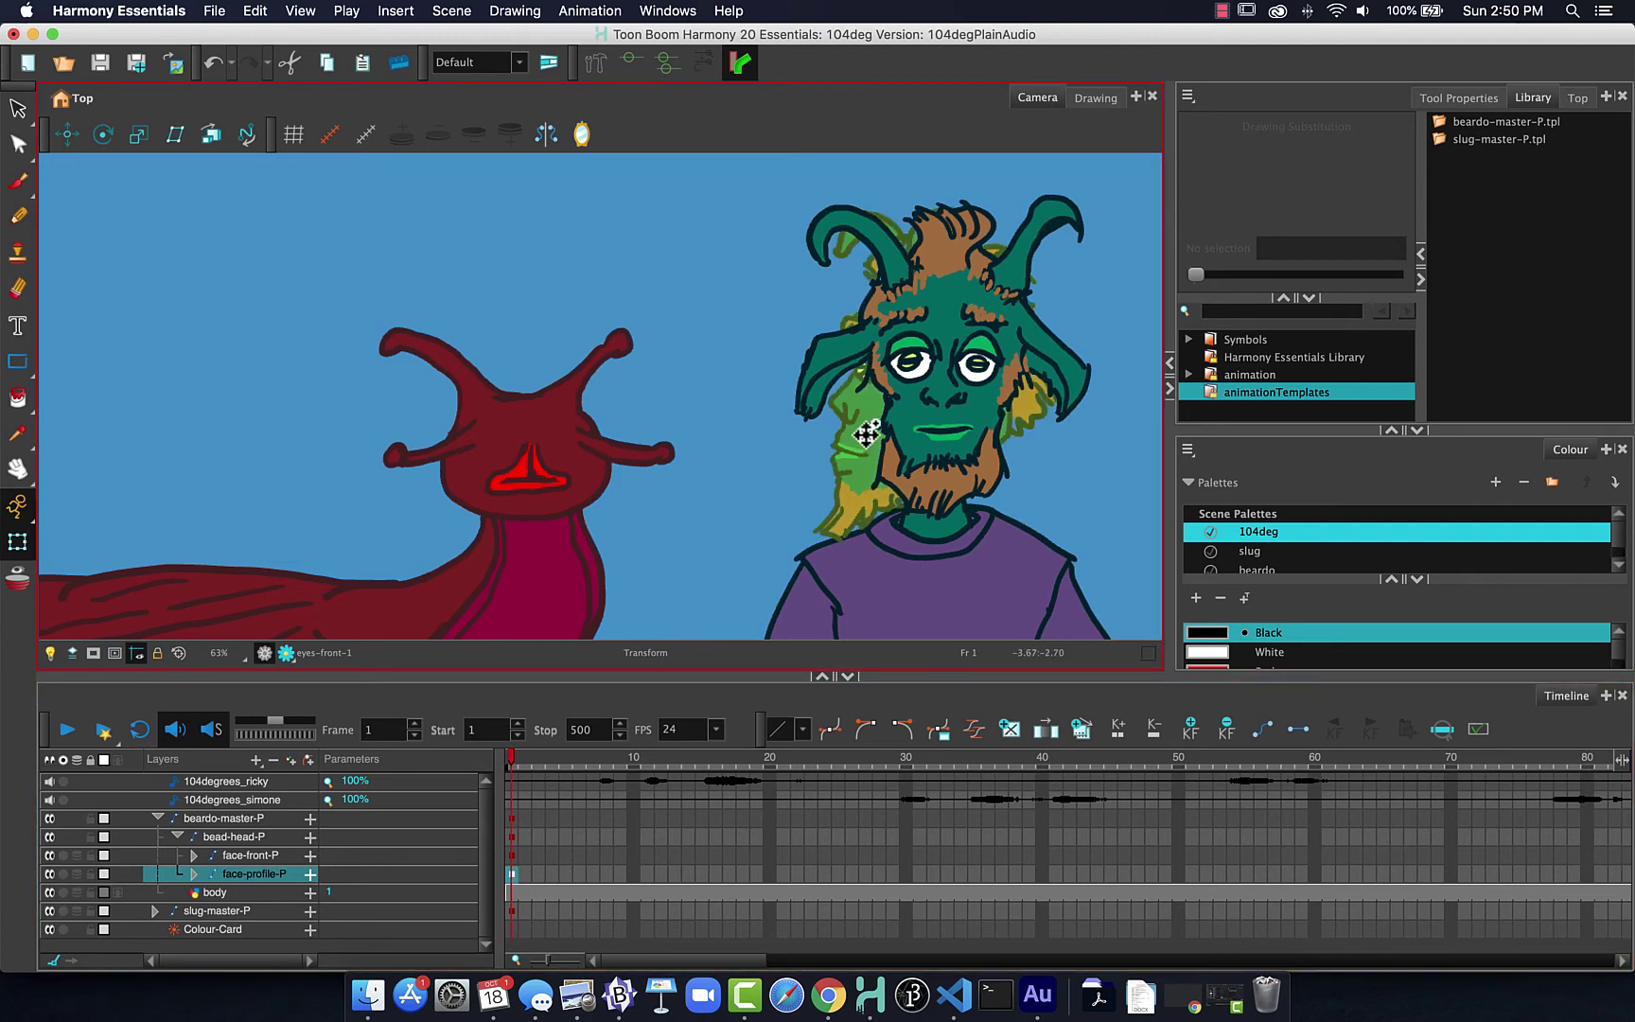
pyautogui.scroll(2, 865, 433)
pyautogui.scroll(-3, 863, 422)
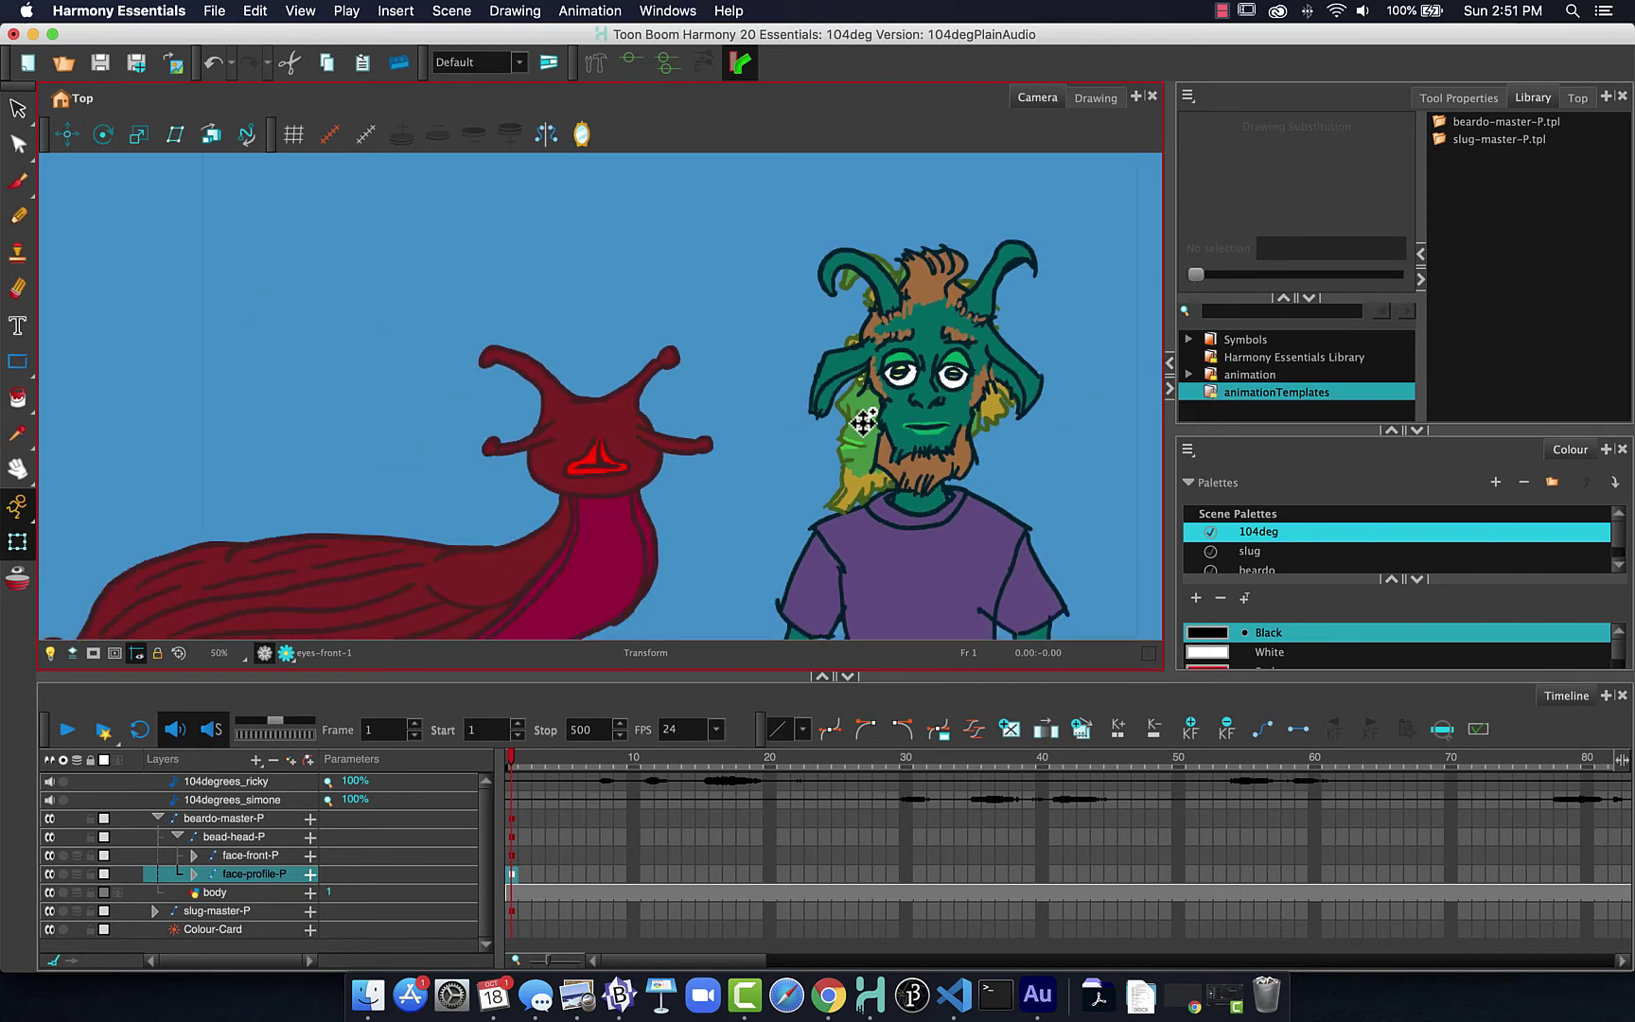
pyautogui.scroll(-1, 863, 421)
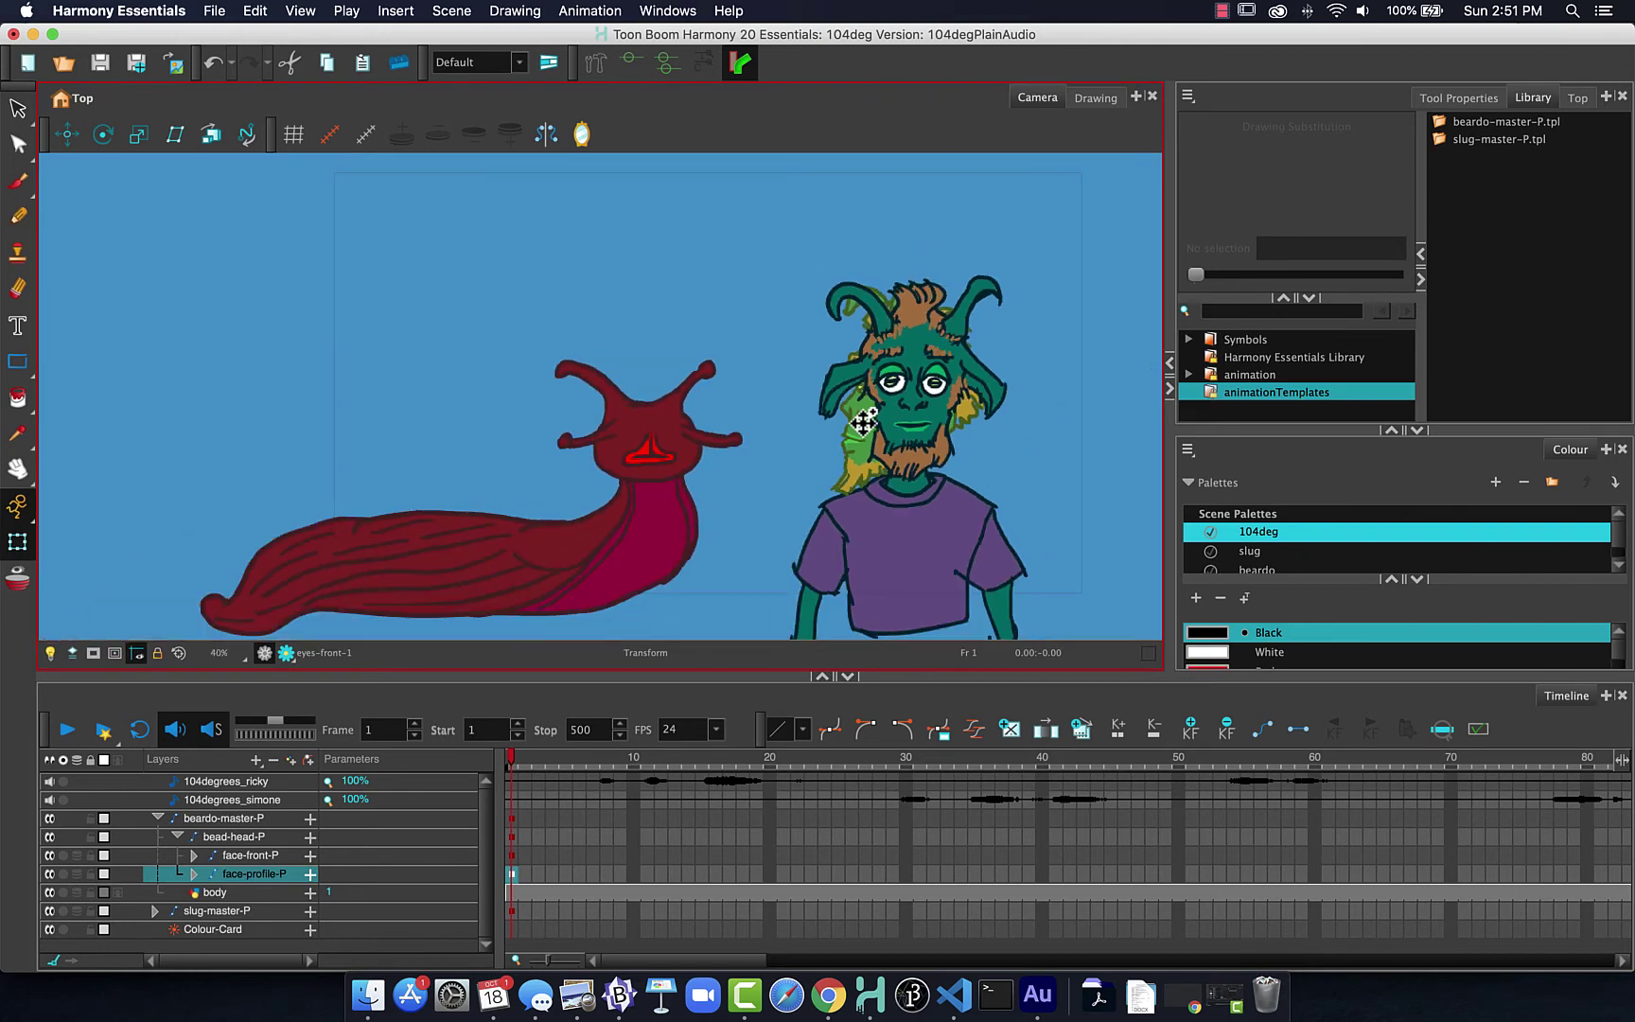
pyautogui.click(511, 875)
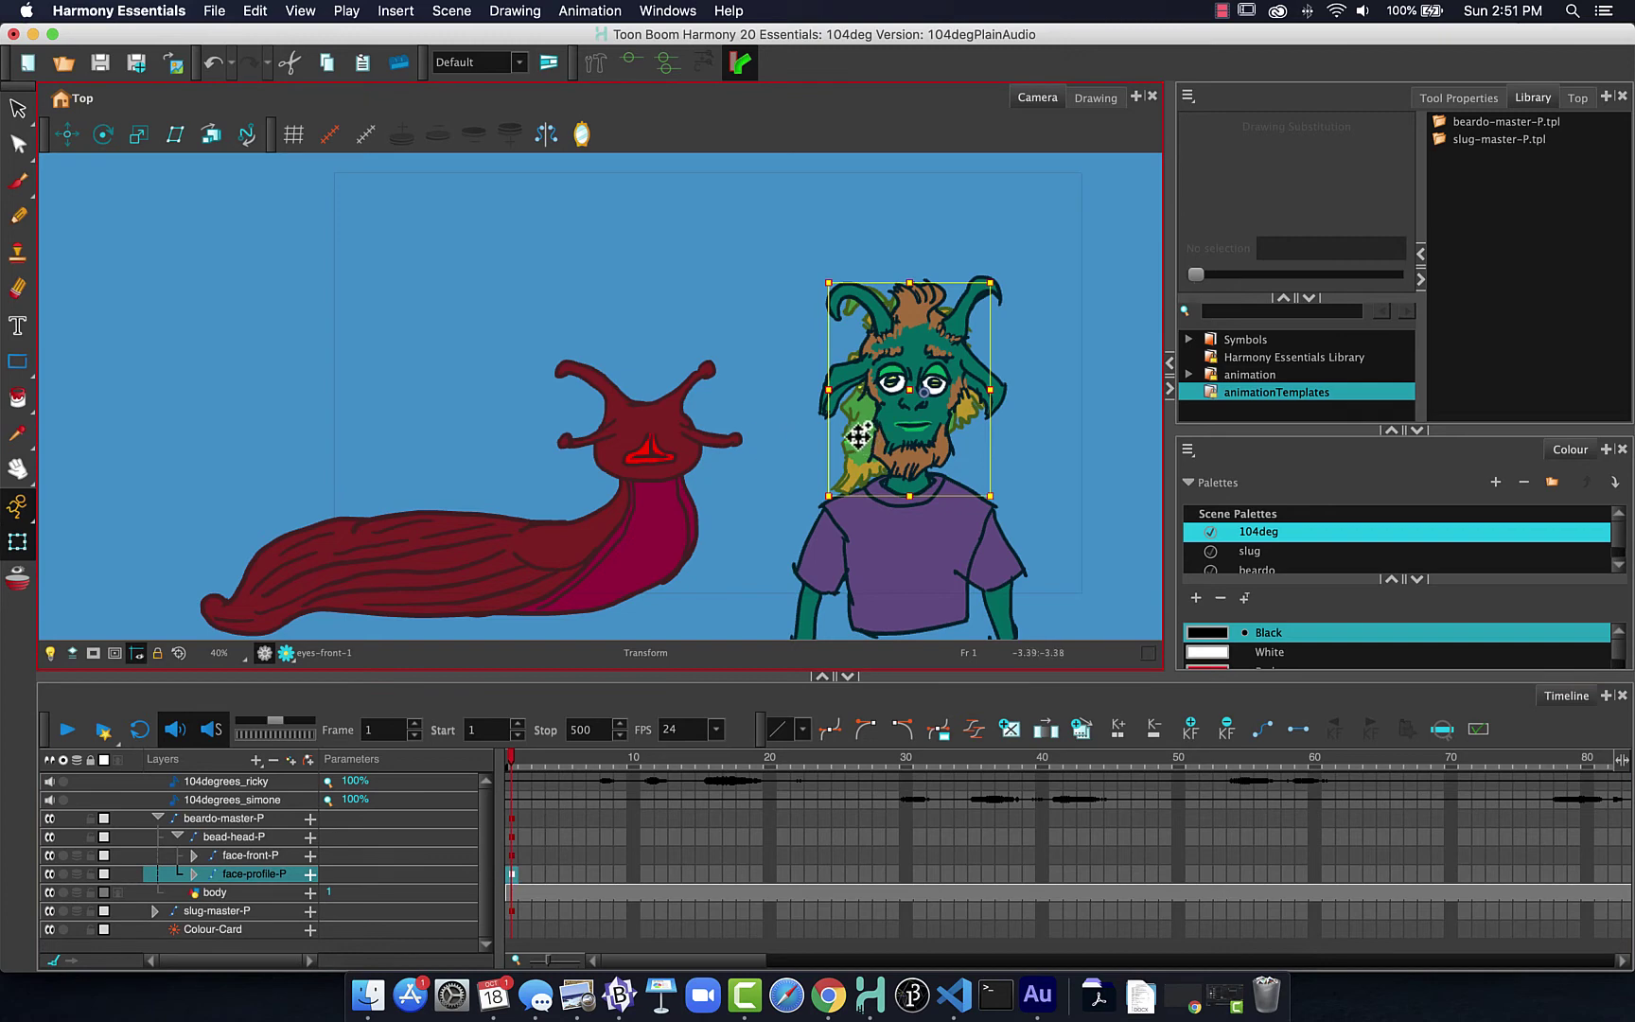
pyautogui.moveTo(851, 425)
pyautogui.mouseDown()
pyautogui.moveTo(763, 438)
pyautogui.moveTo(800, 445)
pyautogui.mouseUp()
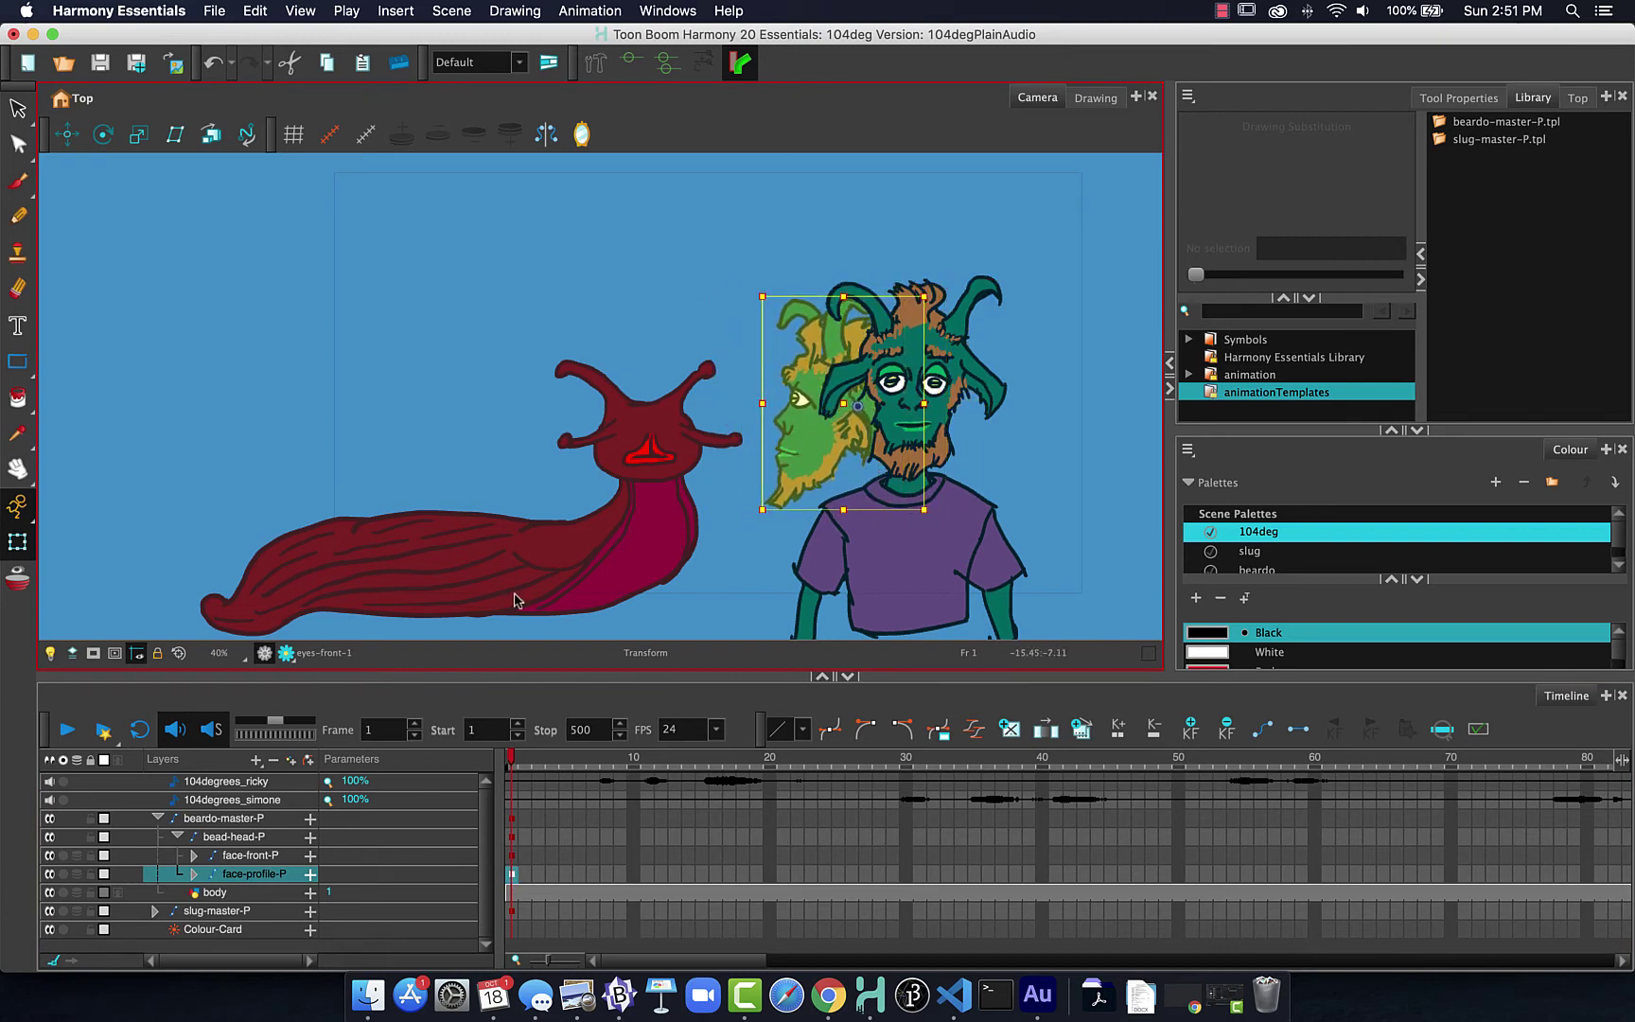
# - Expand slug-master-P and make the slug-profile-P head layers visible
pyautogui.click(153, 911)
pyautogui.scroll(-3, 170, 909)
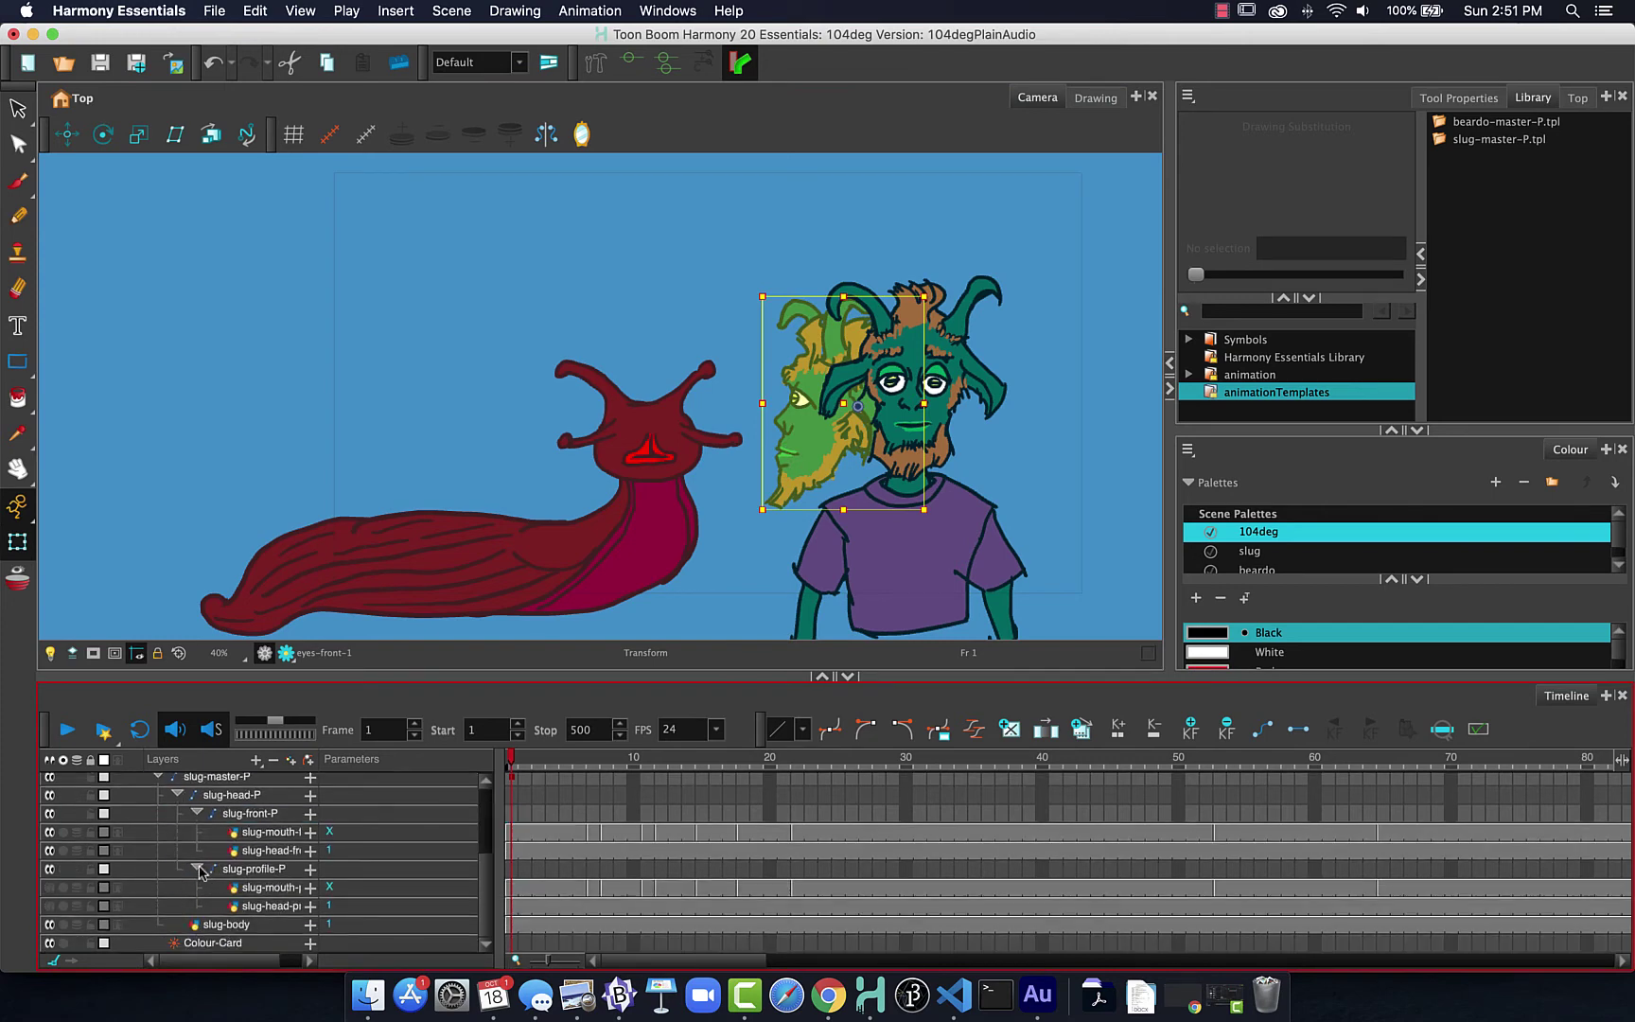
pyautogui.click(246, 872)
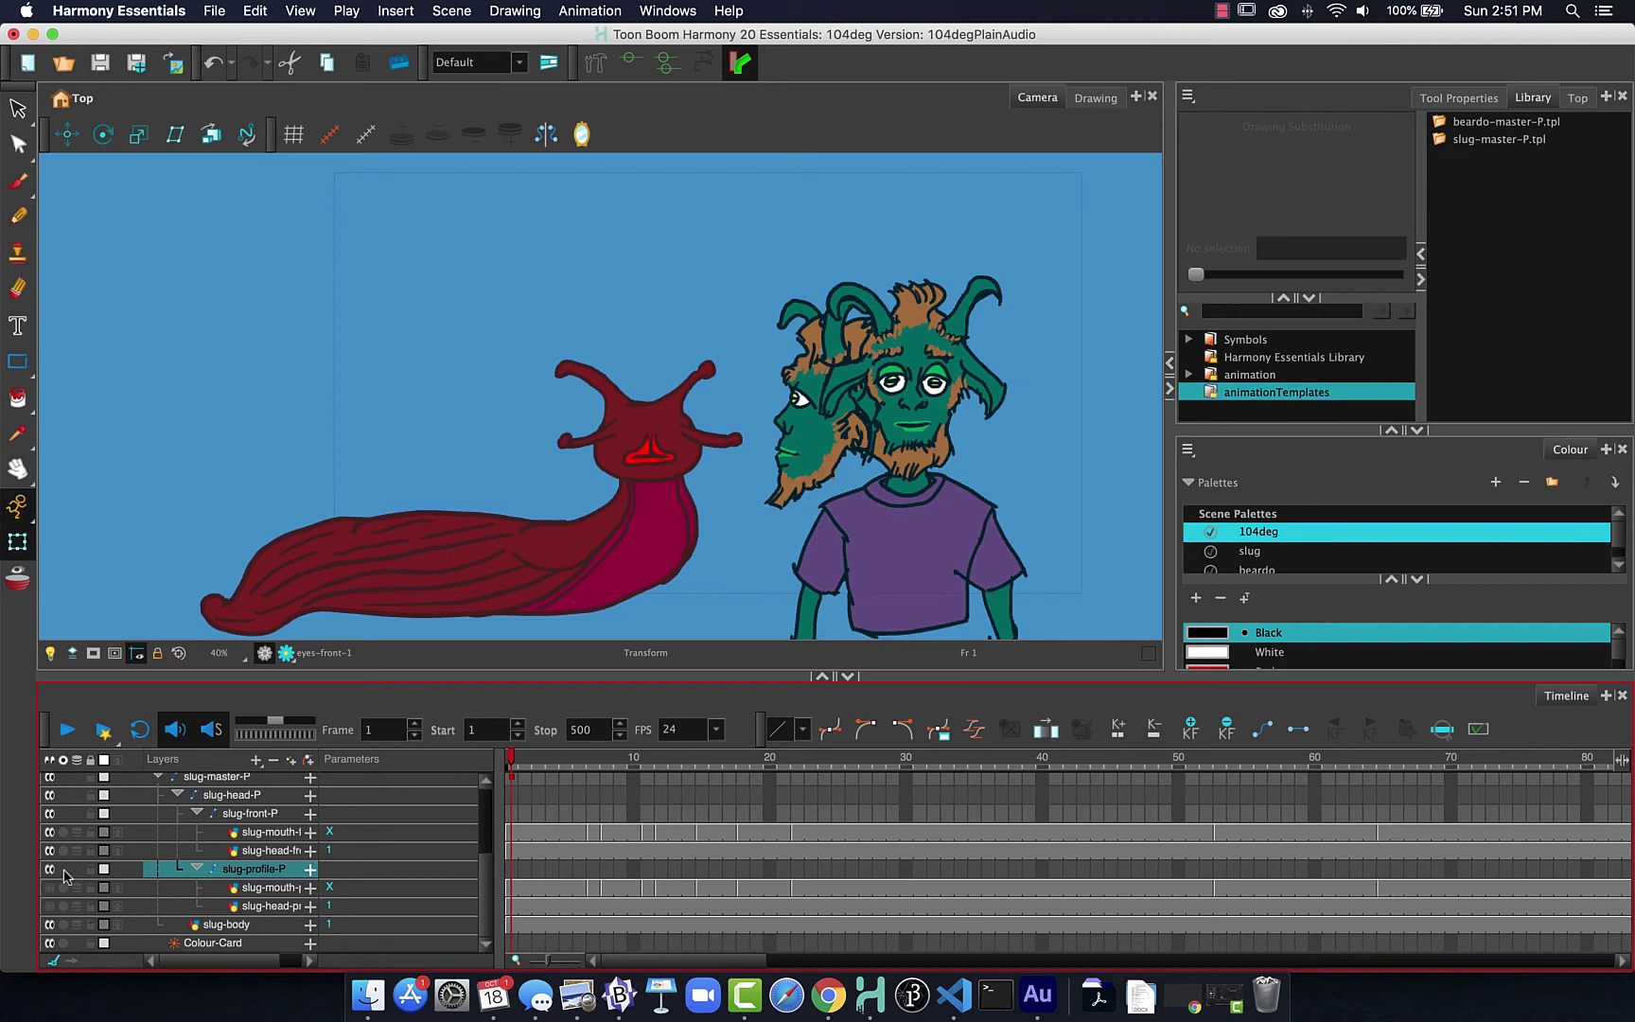
pyautogui.click(50, 905)
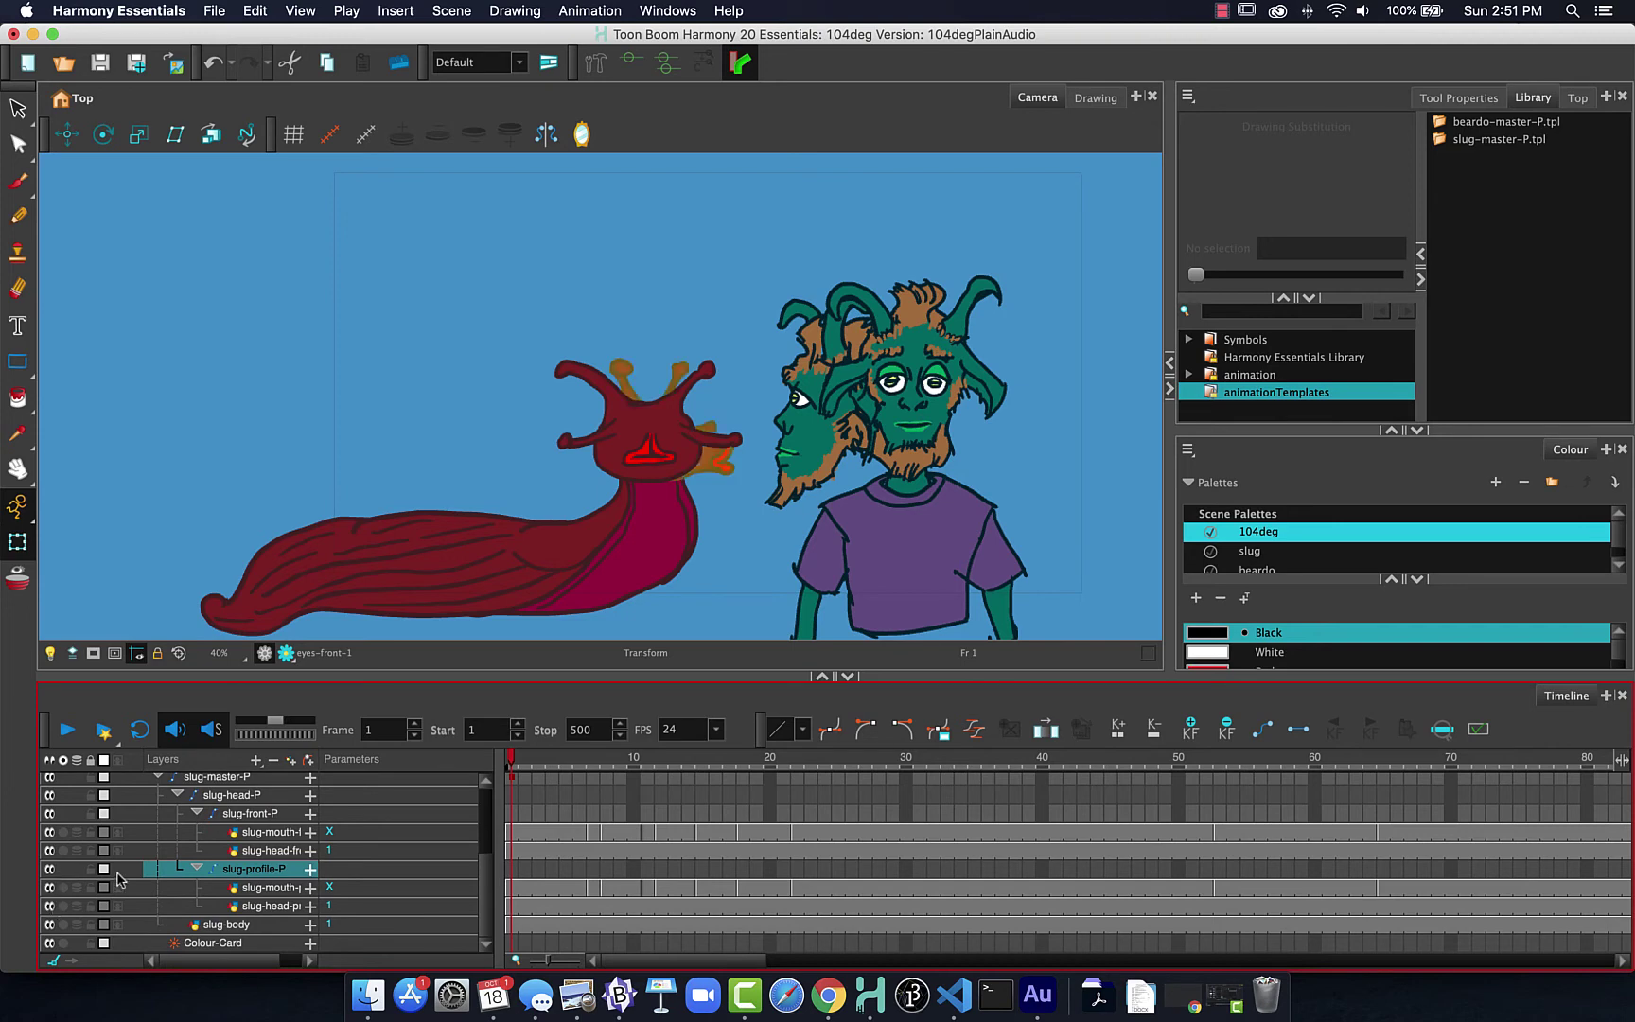
pyautogui.scroll(1, 246, 880)
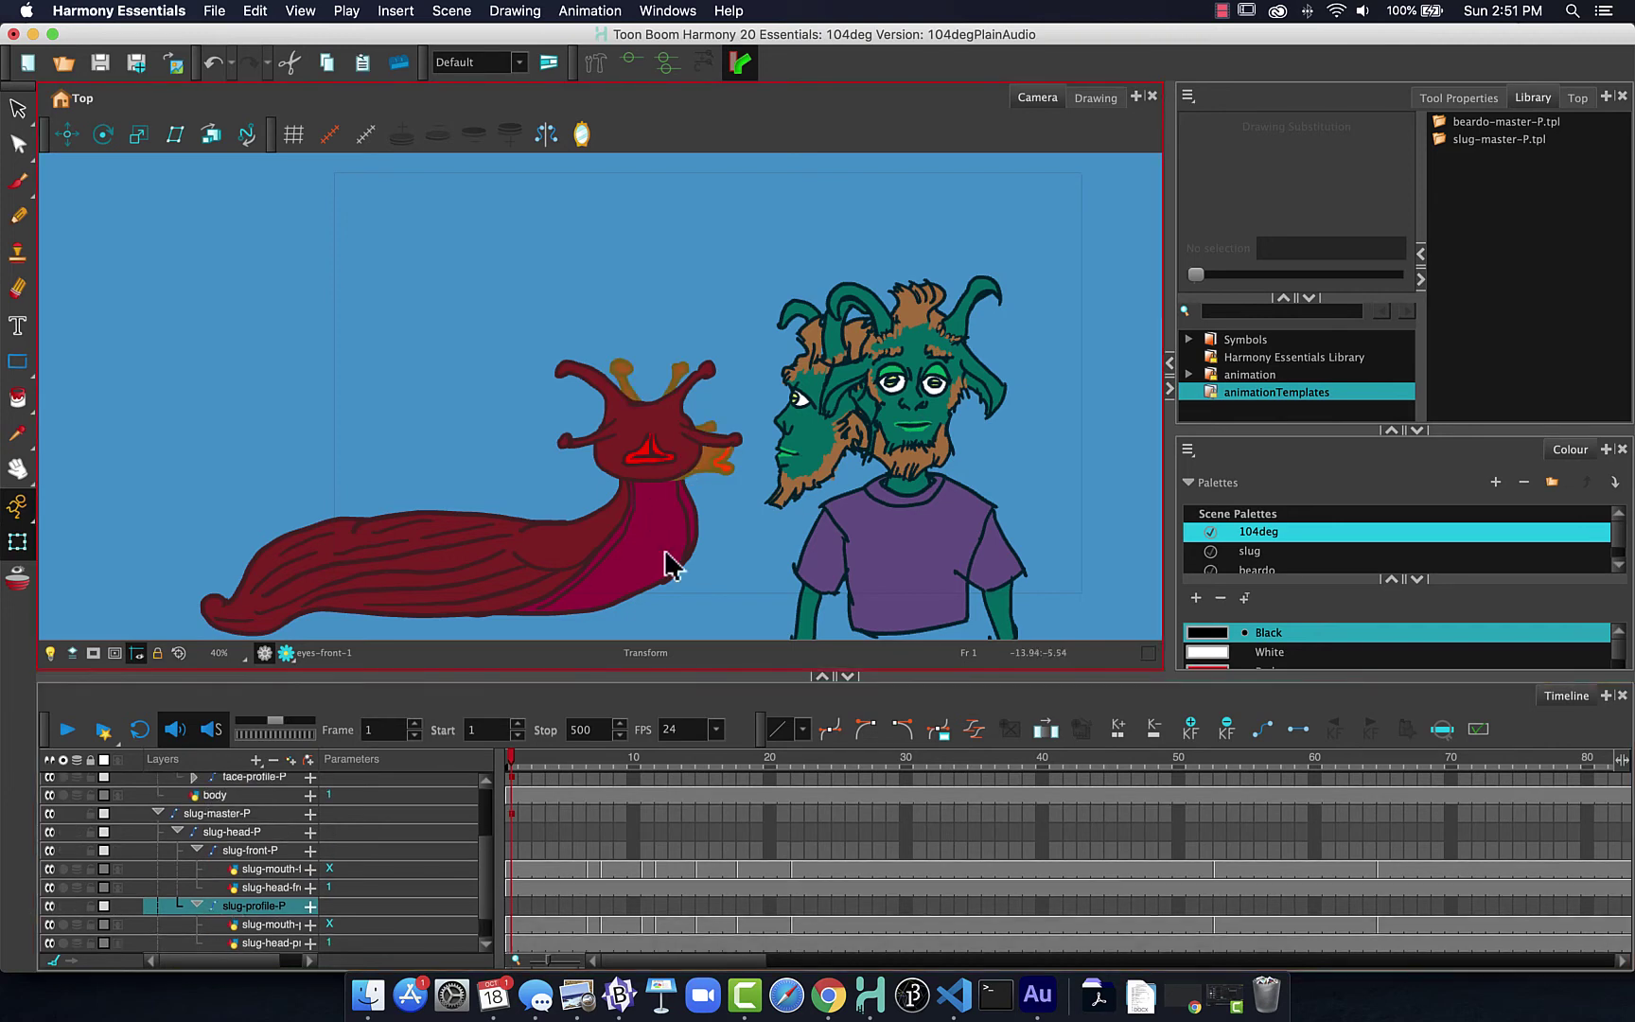
pyautogui.click(197, 906)
# - Drag the slug's profile head left of its front head at frame 1, then preview
pyautogui.scroll(3, 397, 899)
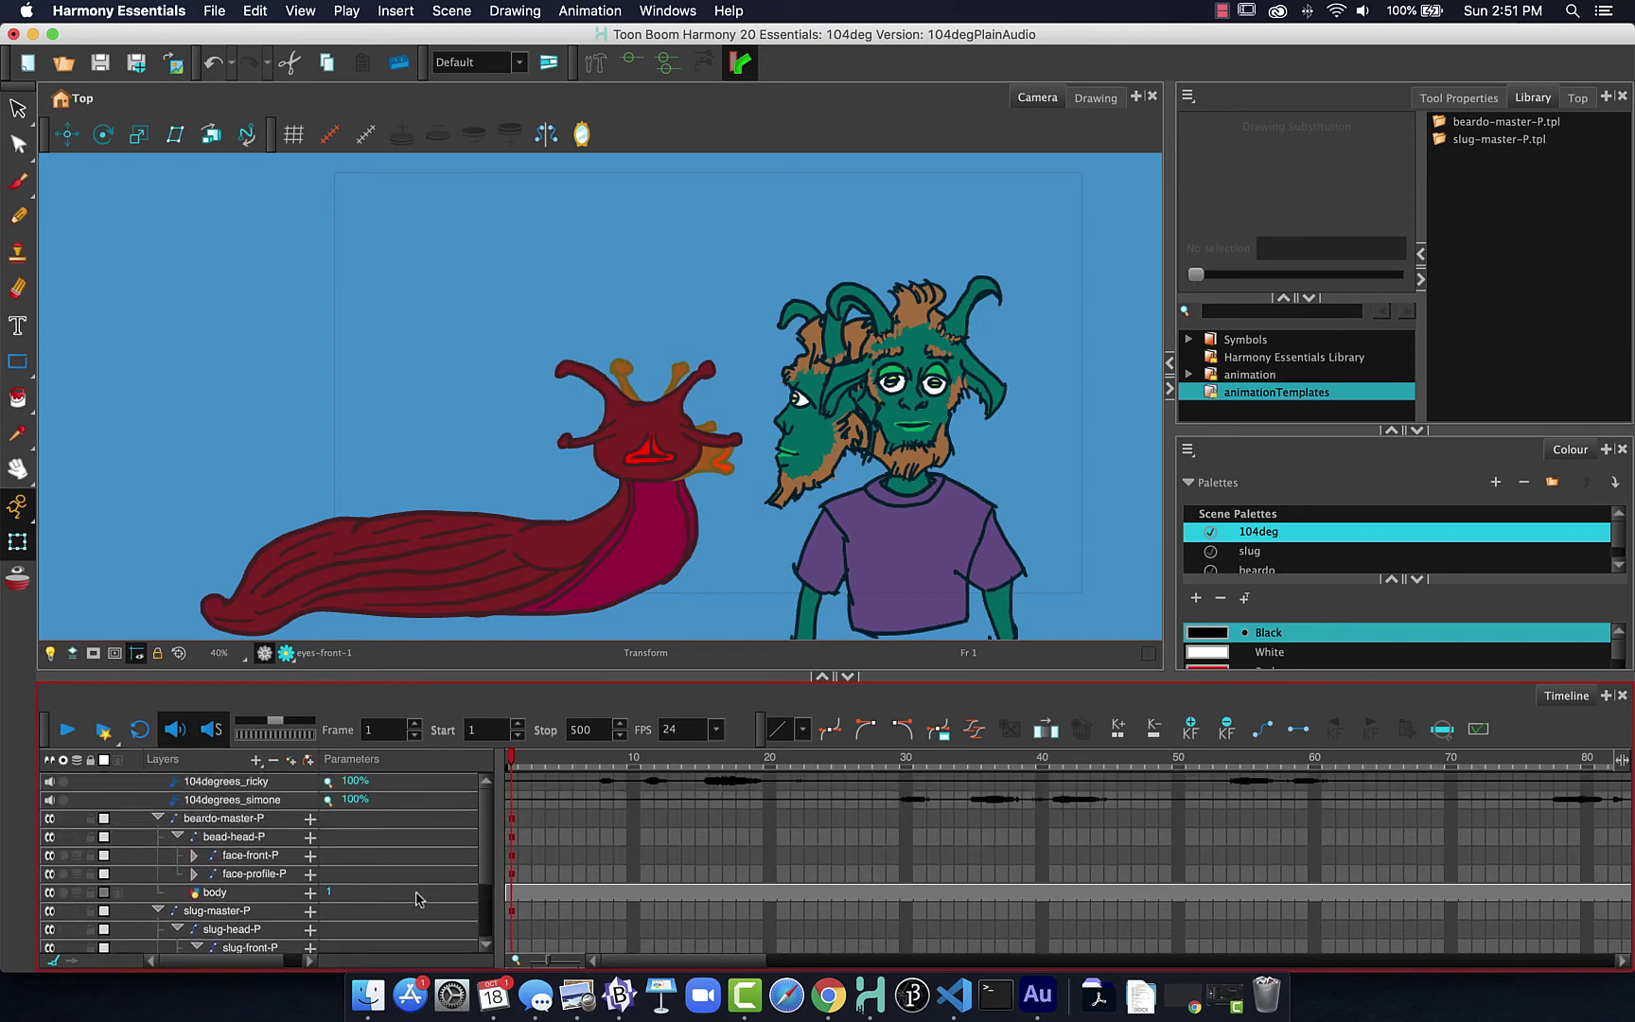
pyautogui.scroll(-2, 419, 897)
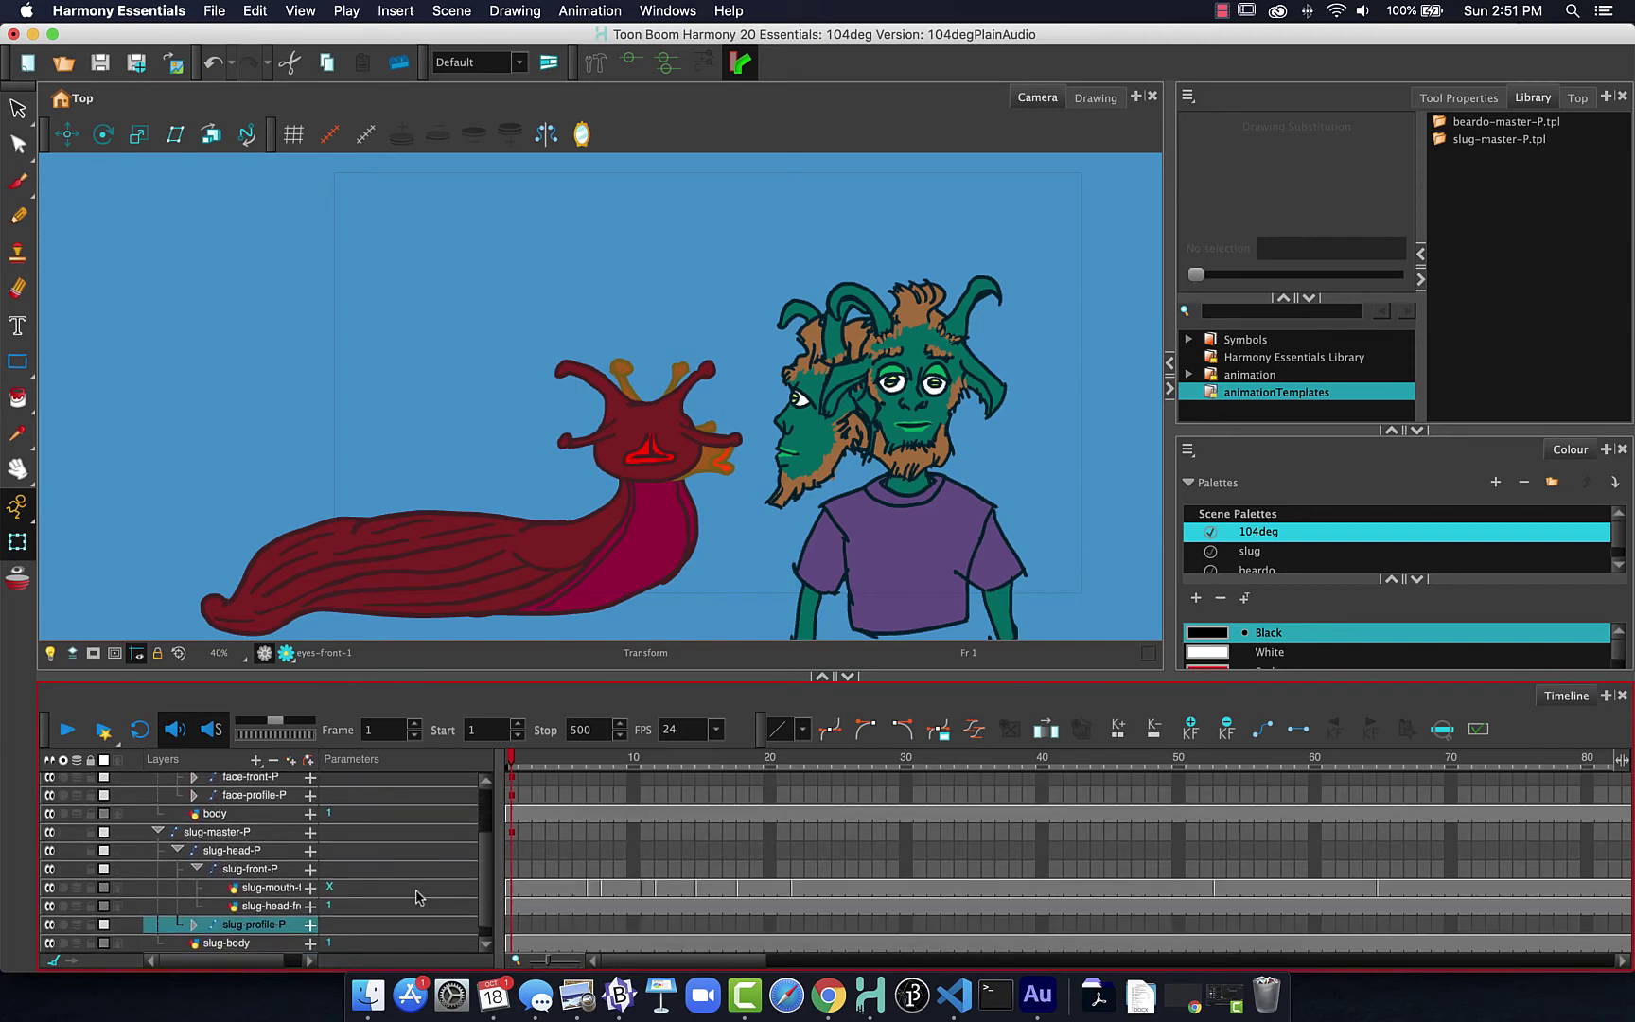
pyautogui.click(511, 924)
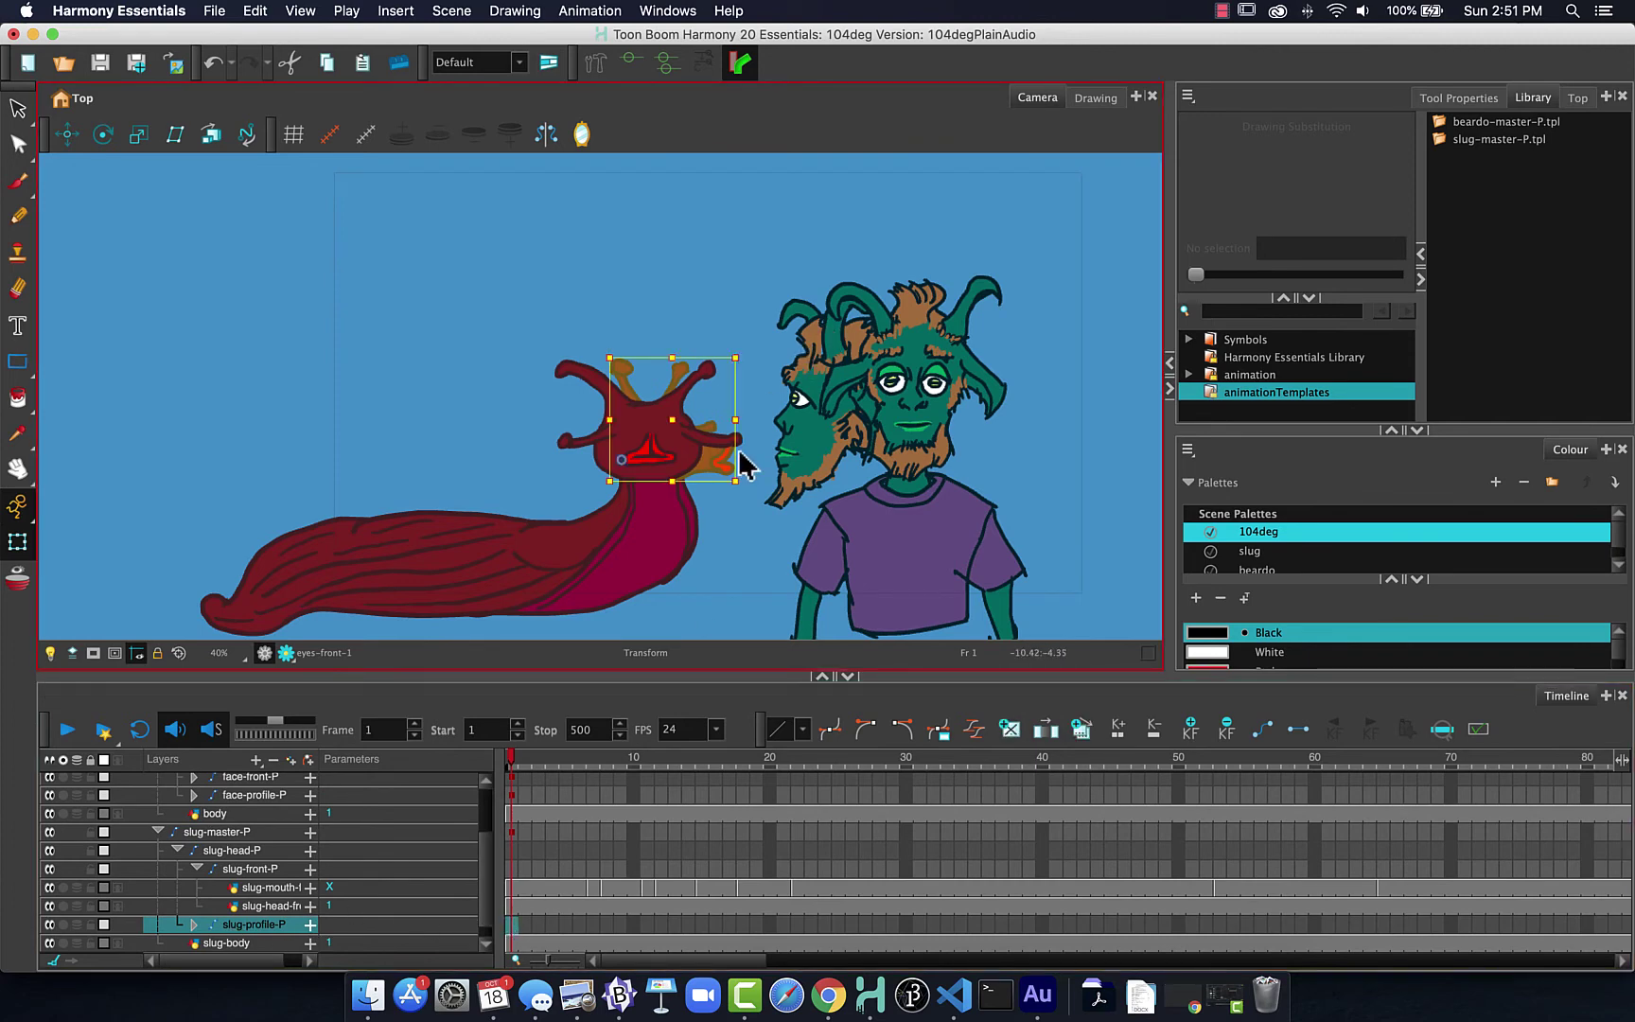
pyautogui.moveTo(709, 461); pyautogui.dragTo(515, 457)
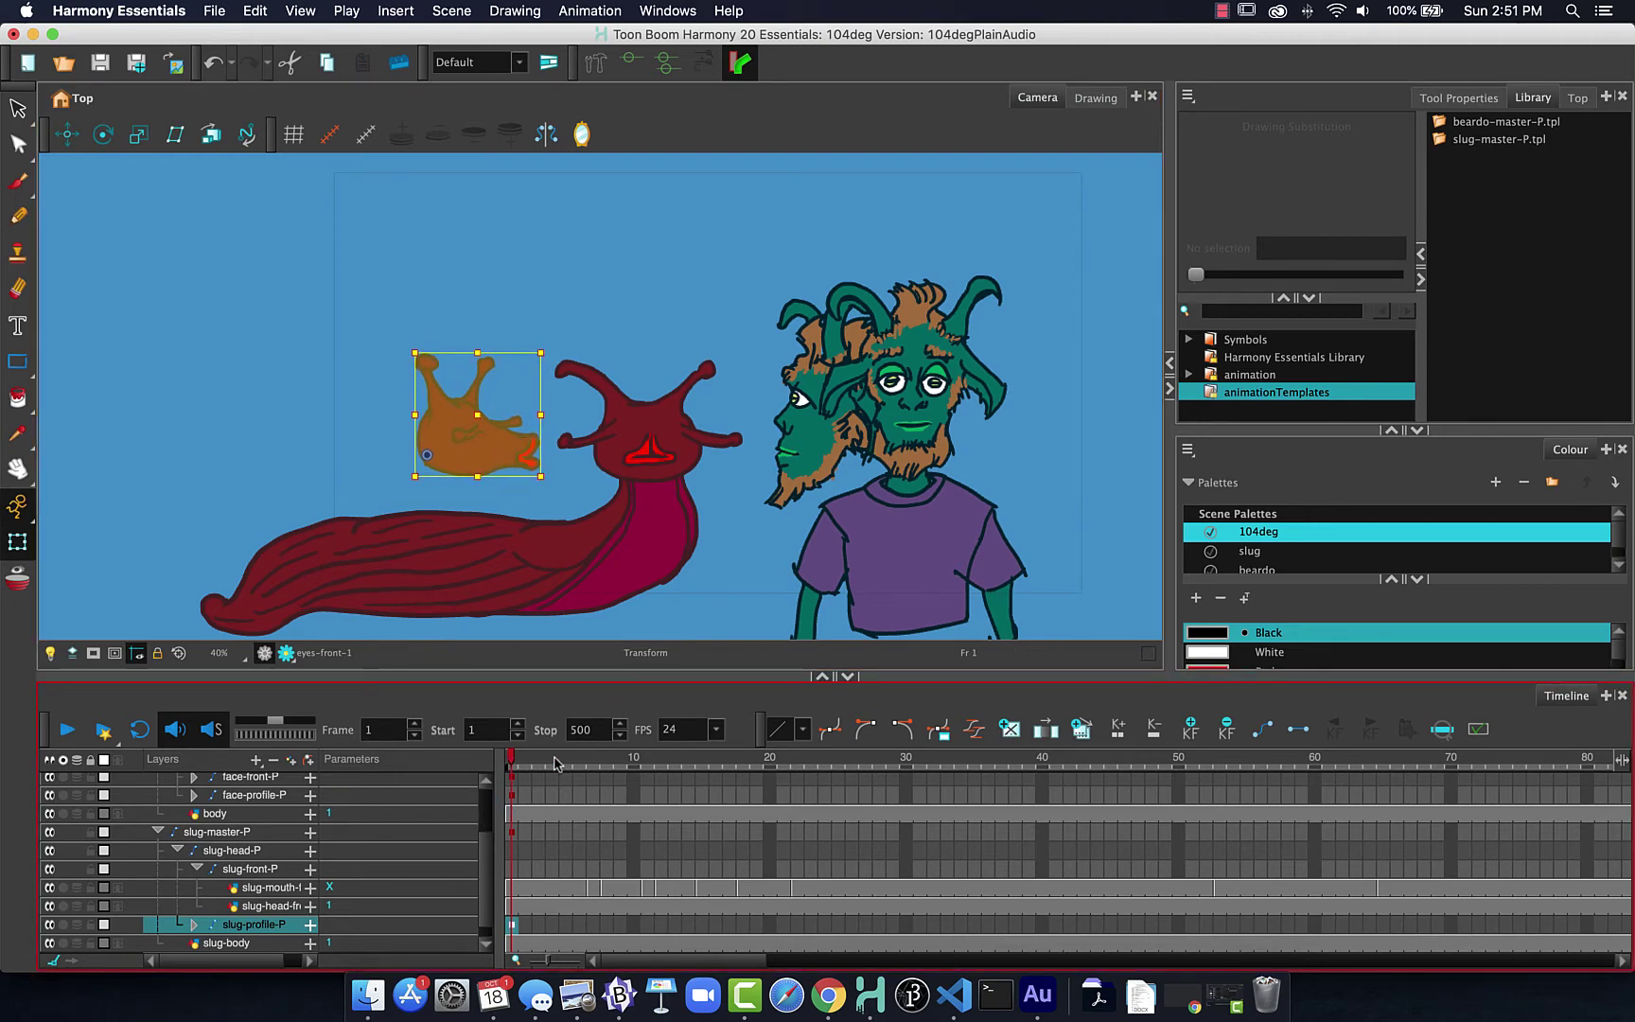
pyautogui.moveTo(554, 763); pyautogui.dragTo(511, 765)
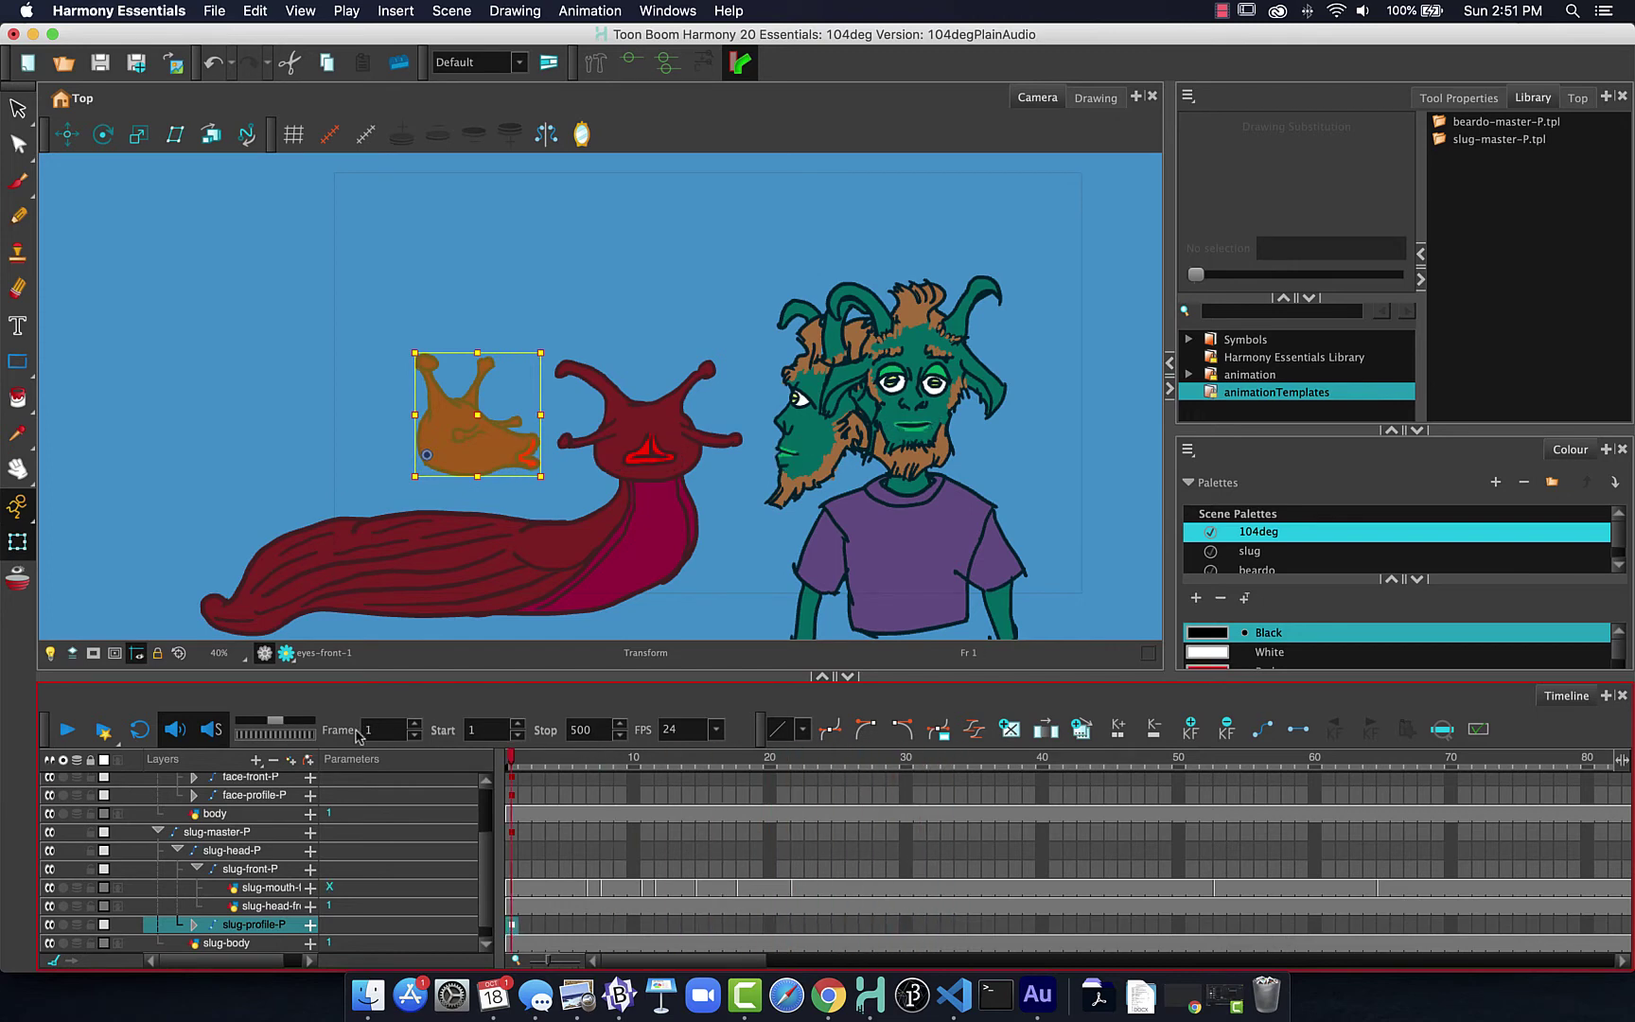
# - Play the scene from the start to frame 500, reviewing both slug heads with the audio
pyautogui.click(68, 730)
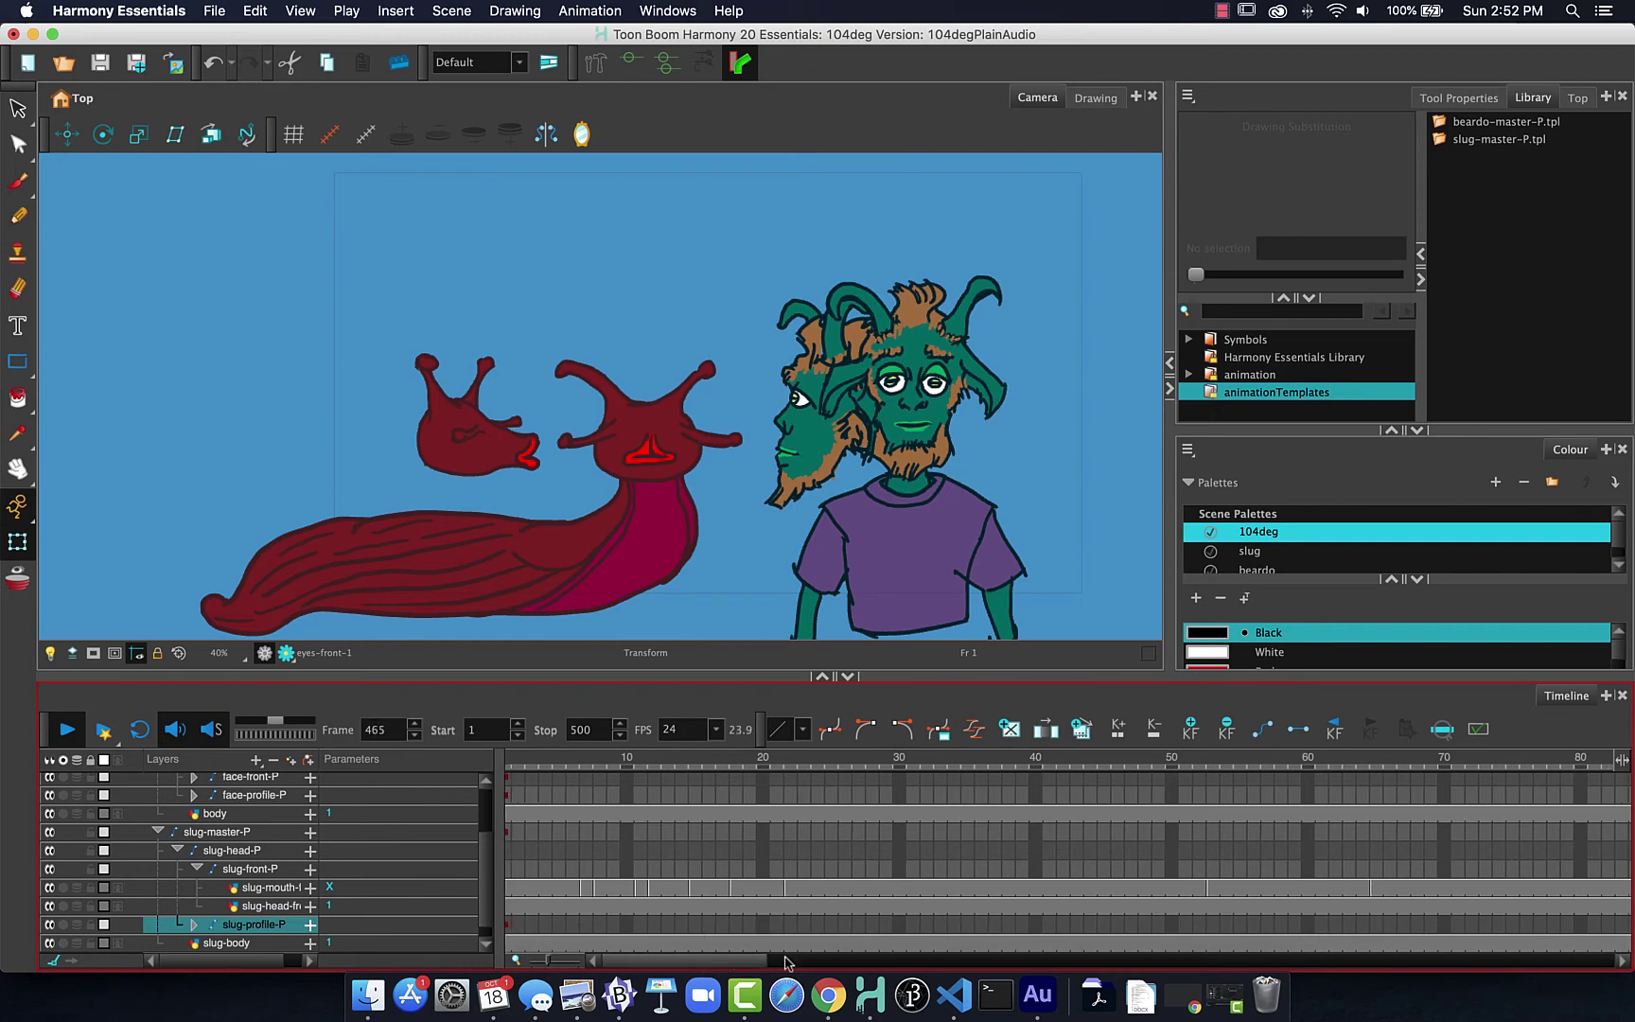
pyautogui.hscroll(10, 778, 958)
# - Scrub back to frame 290 and play the lip sync through to frame 367
pyautogui.hscroll(-10, 1245, 934)
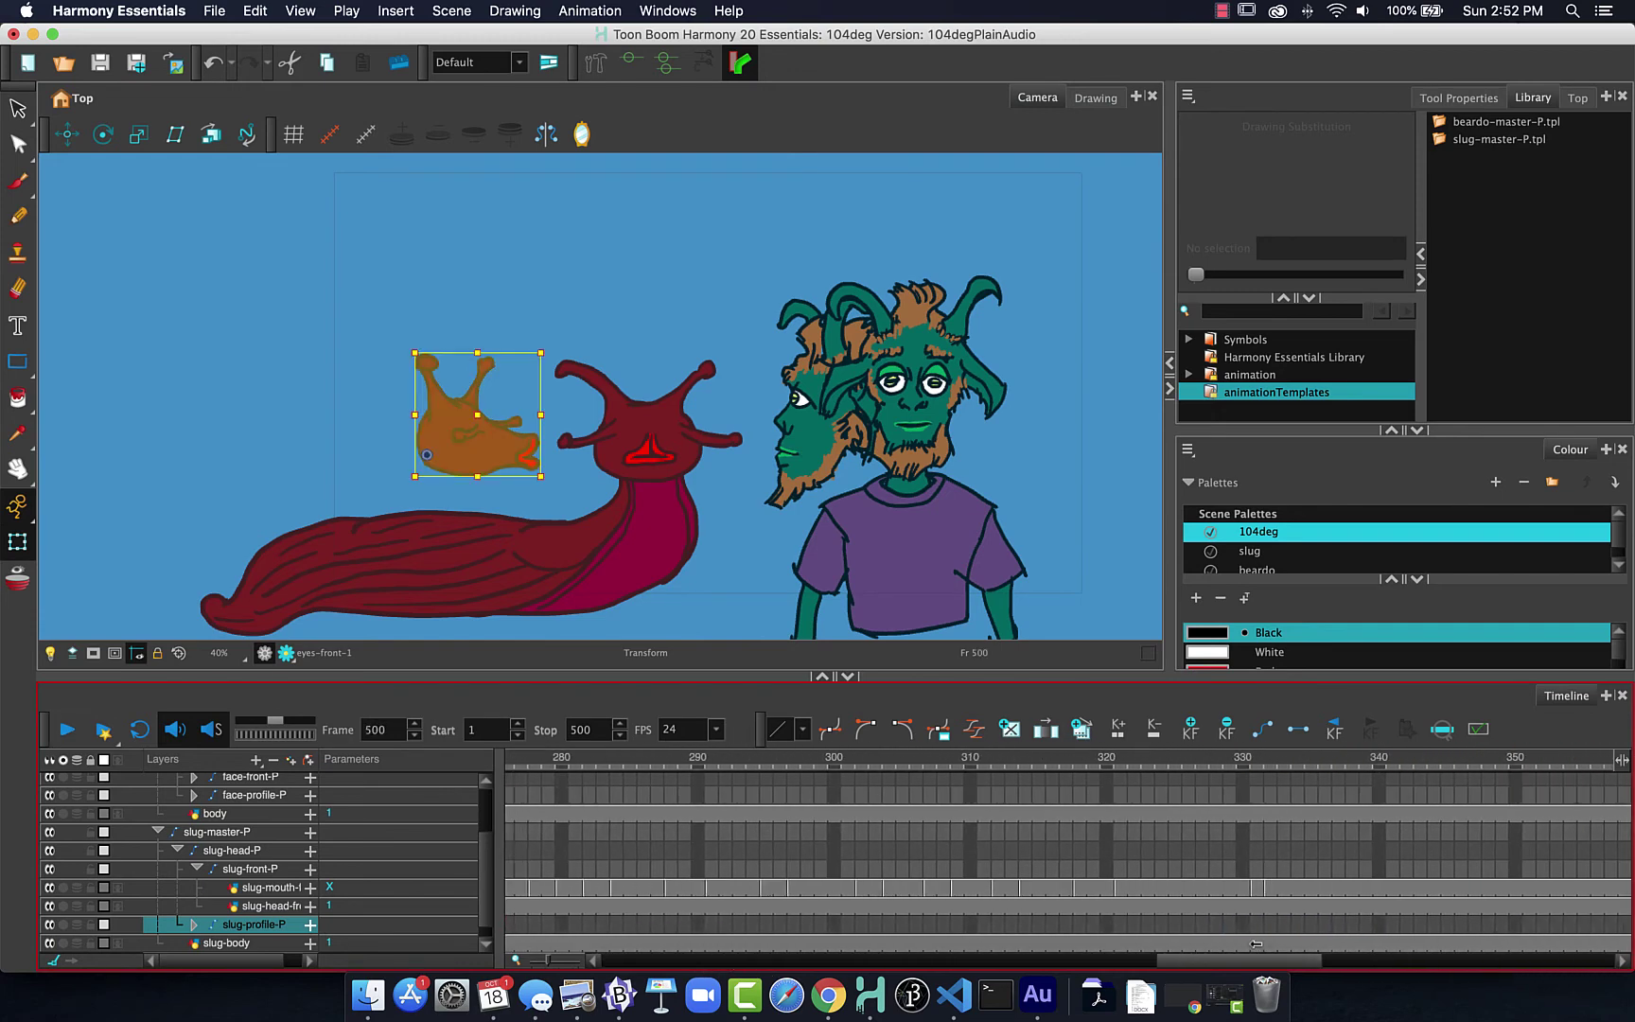
pyautogui.moveTo(1107, 764); pyautogui.dragTo(1269, 776)
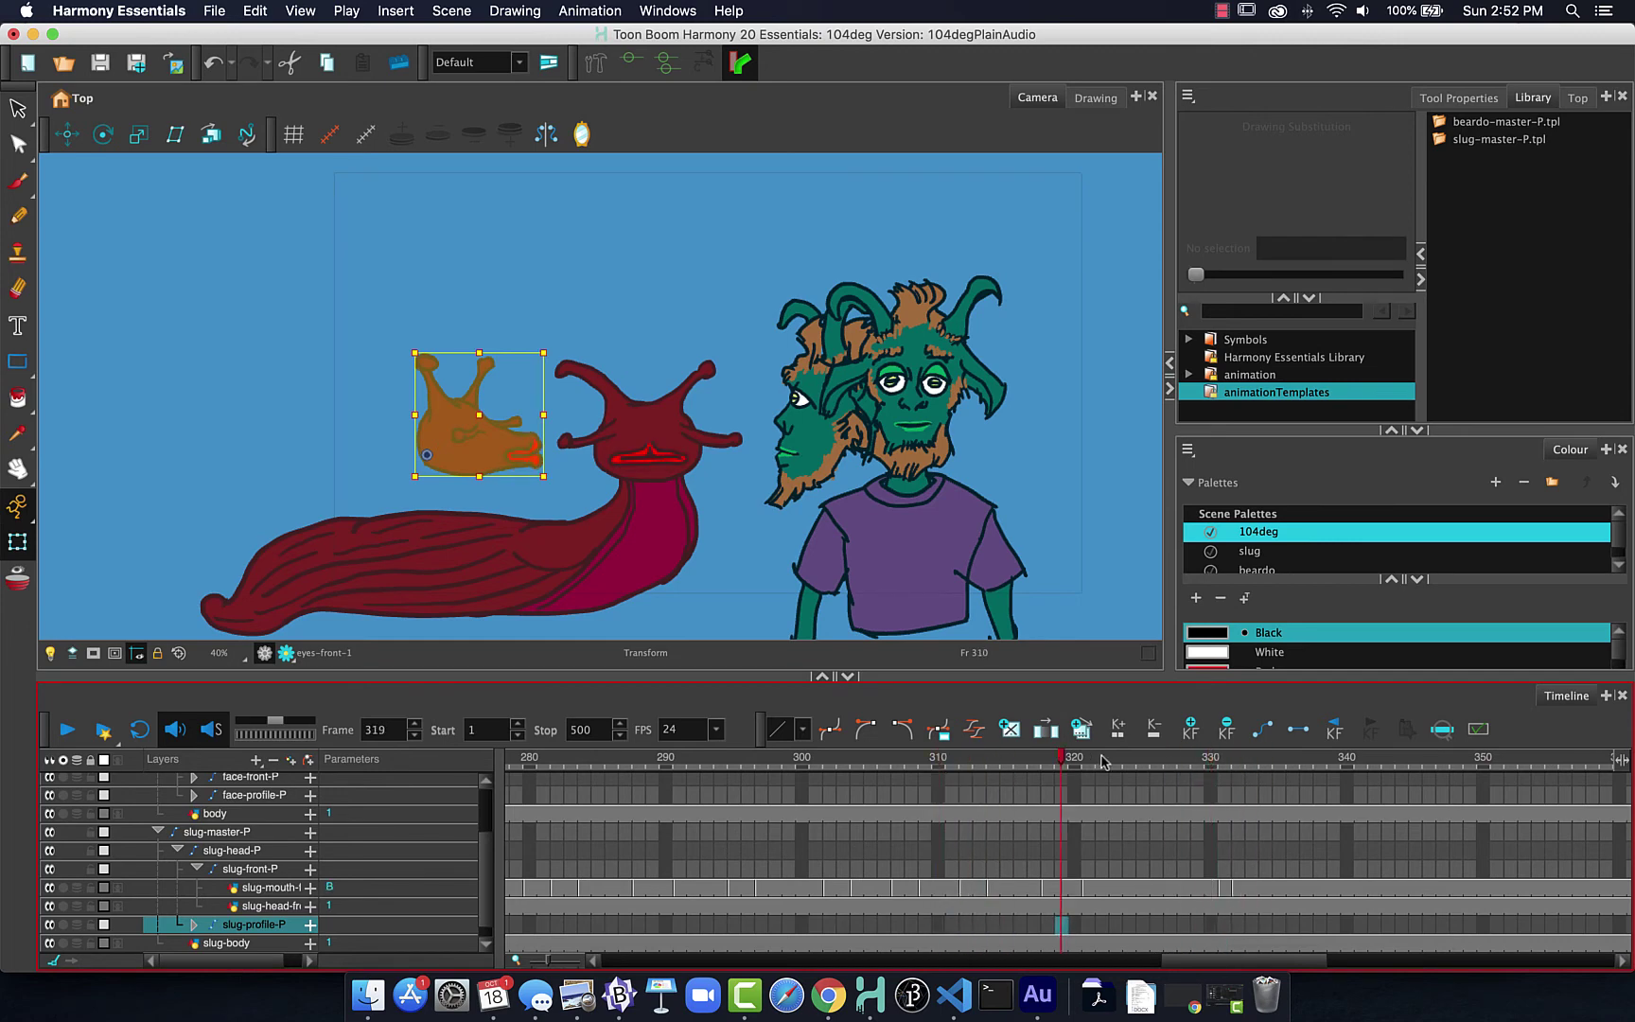
pyautogui.moveTo(1076, 764)
pyautogui.mouseDown()
pyautogui.moveTo(662, 757)
pyautogui.moveTo(774, 757)
pyautogui.mouseUp()
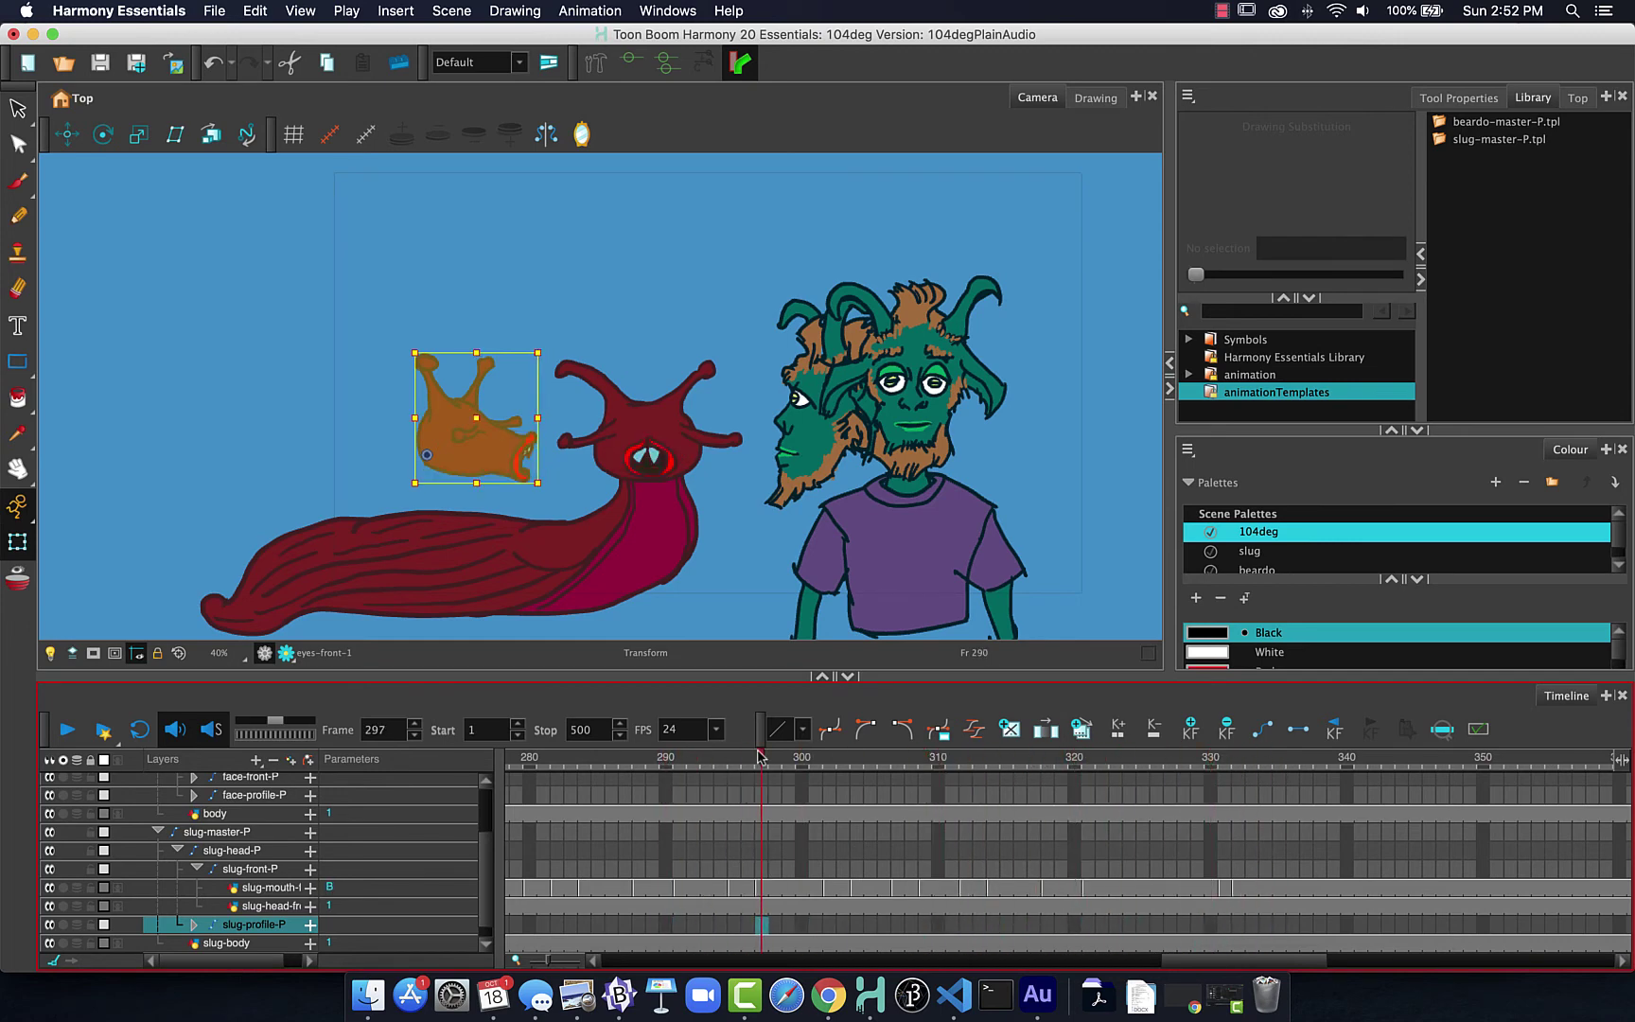
pyautogui.click(66, 731)
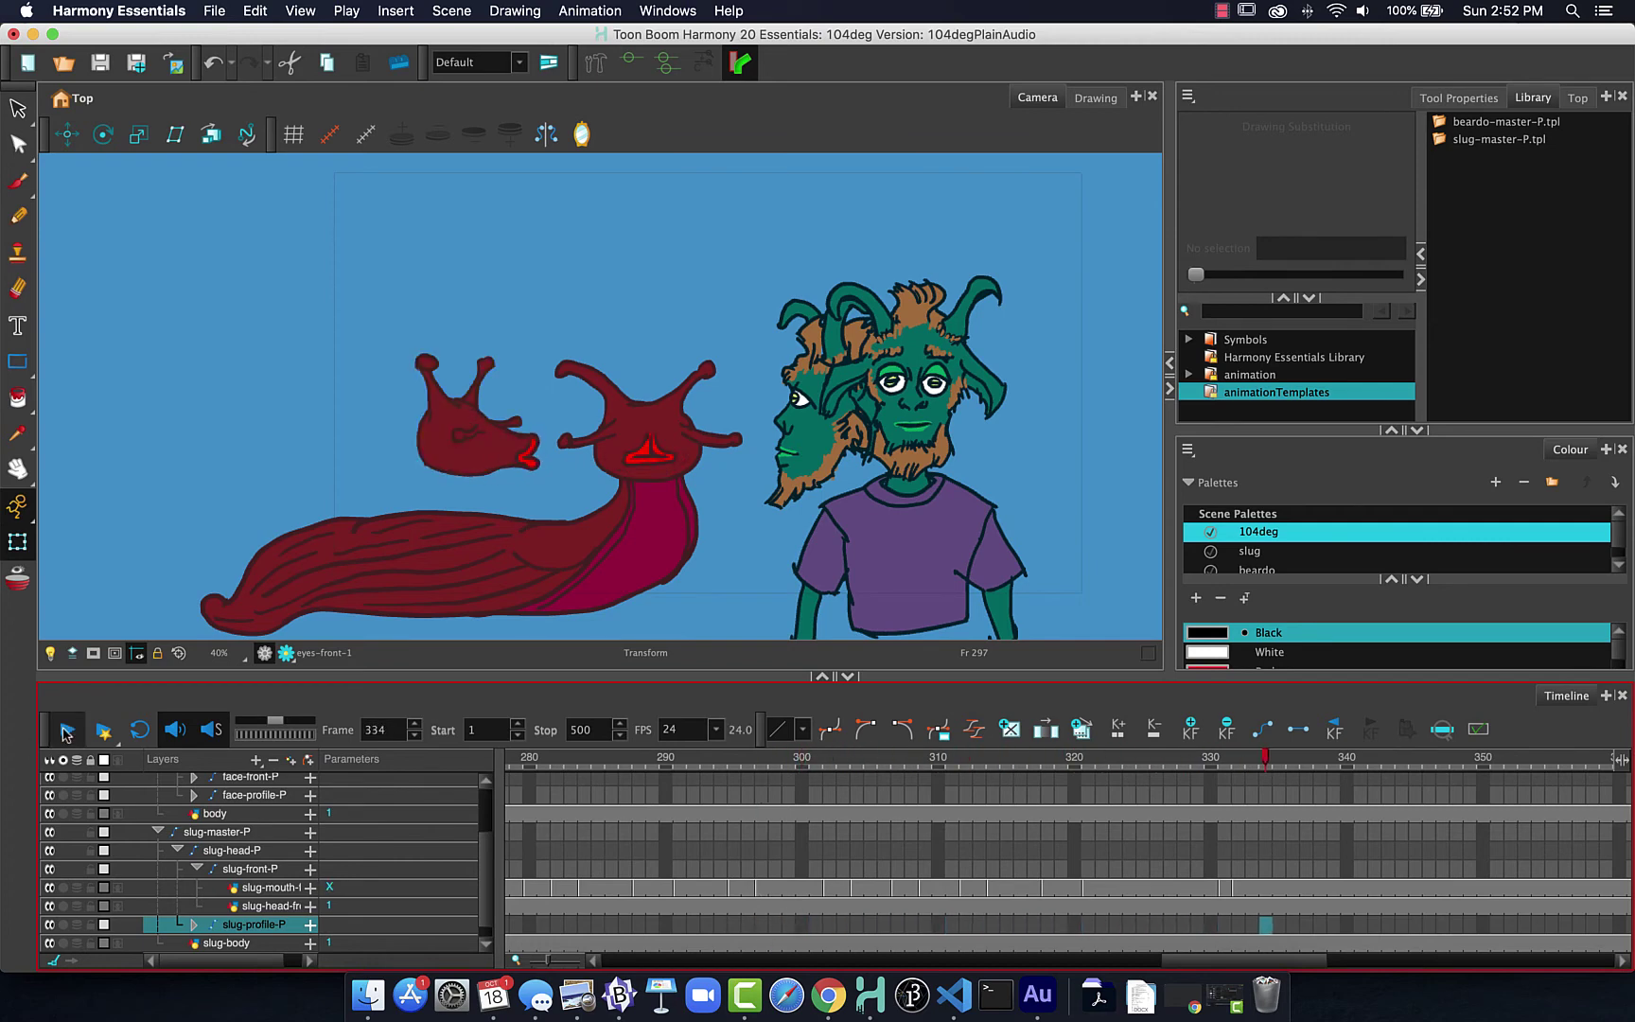
pyautogui.click(66, 731)
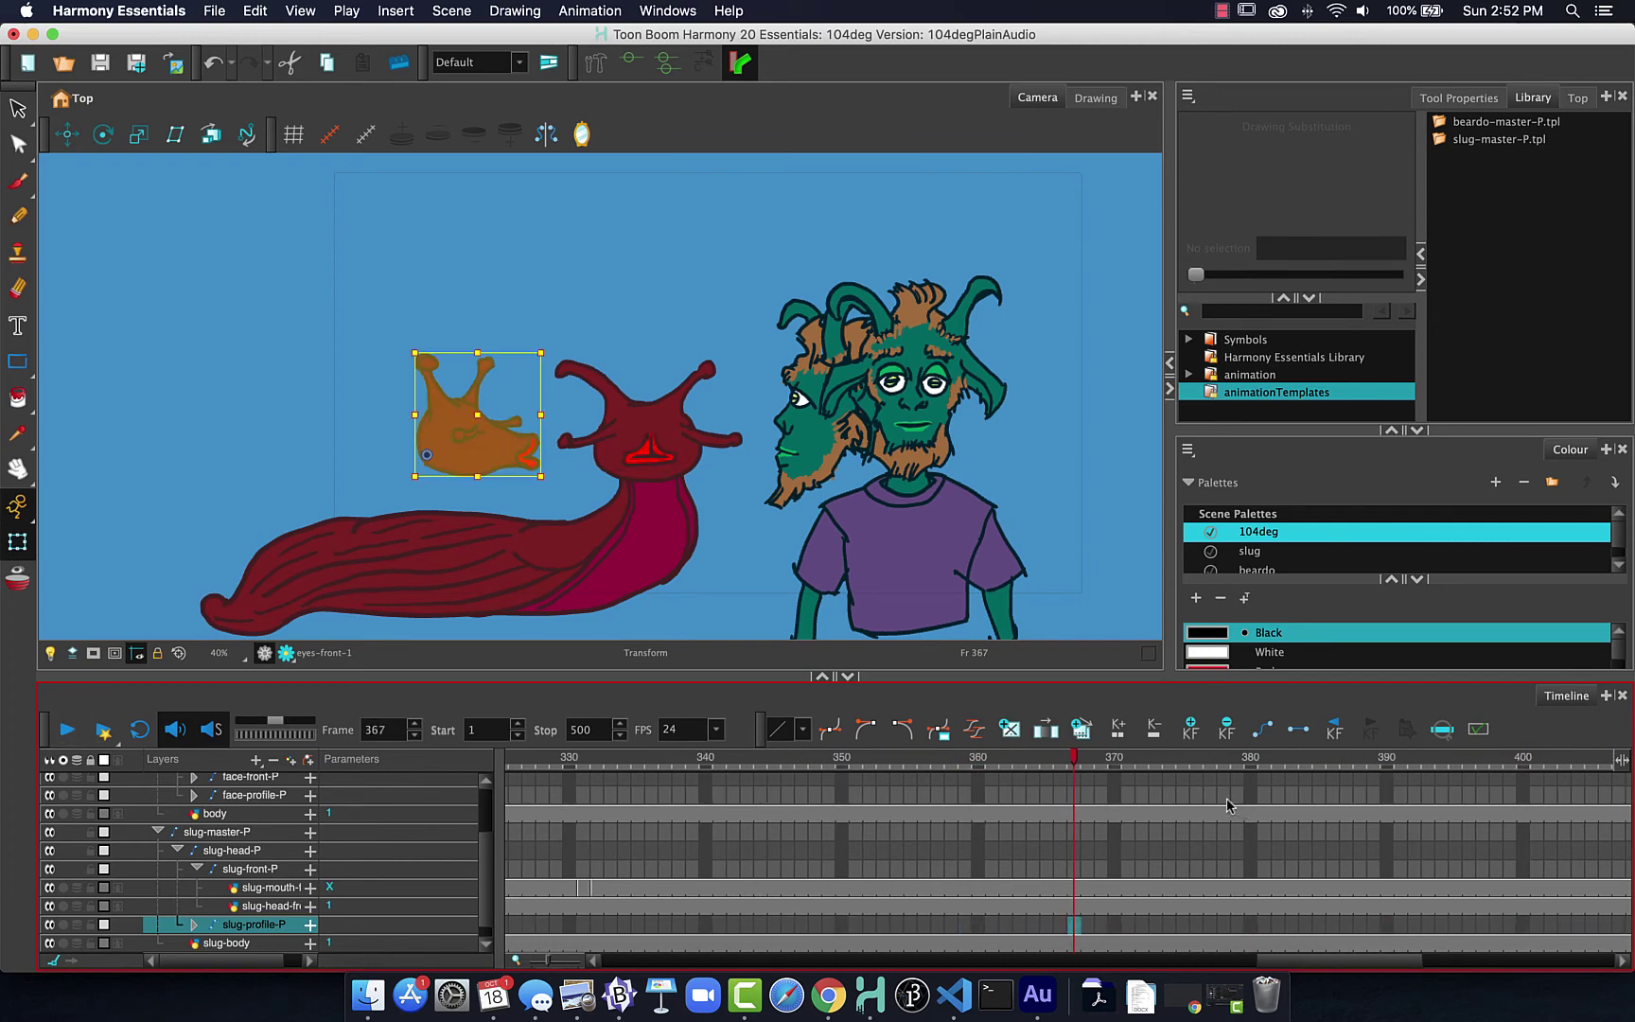
# - Replay the slug's lip sync from frame 290, stopping at frame 343
pyautogui.moveTo(1328, 961); pyautogui.dragTo(1283, 963)
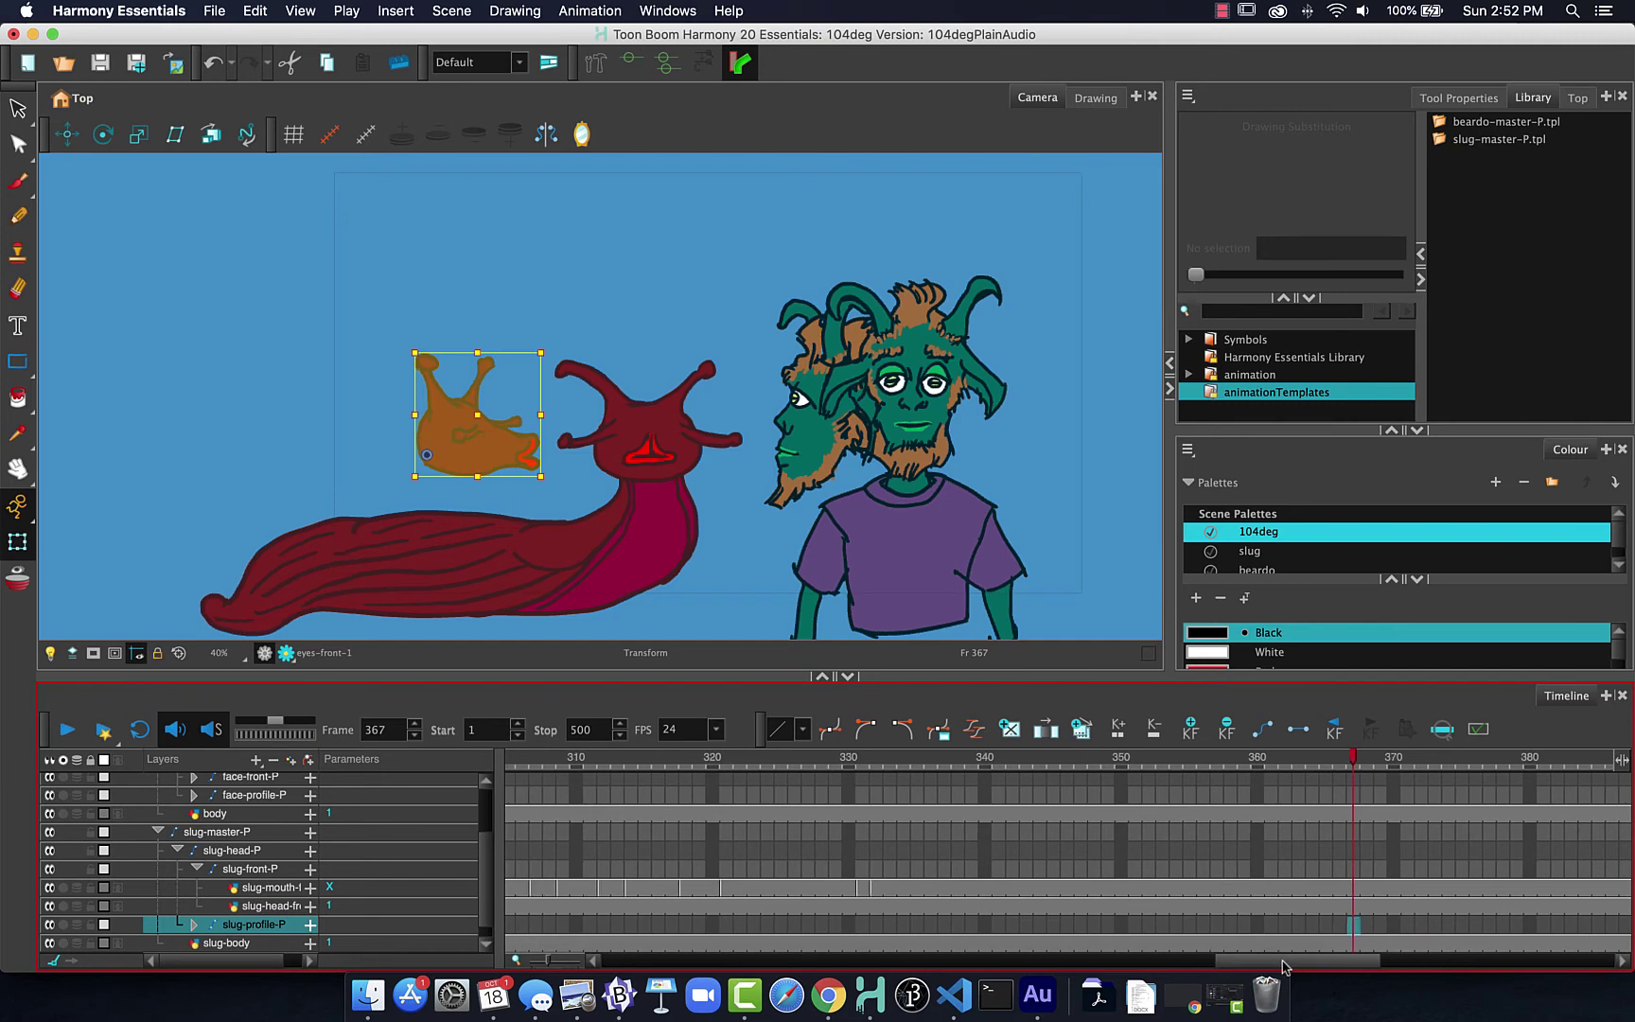
pyautogui.moveTo(876, 763)
pyautogui.mouseDown()
pyautogui.moveTo(973, 762)
pyautogui.moveTo(524, 763)
pyautogui.moveTo(850, 763)
pyautogui.moveTo(536, 763)
pyautogui.mouseUp()
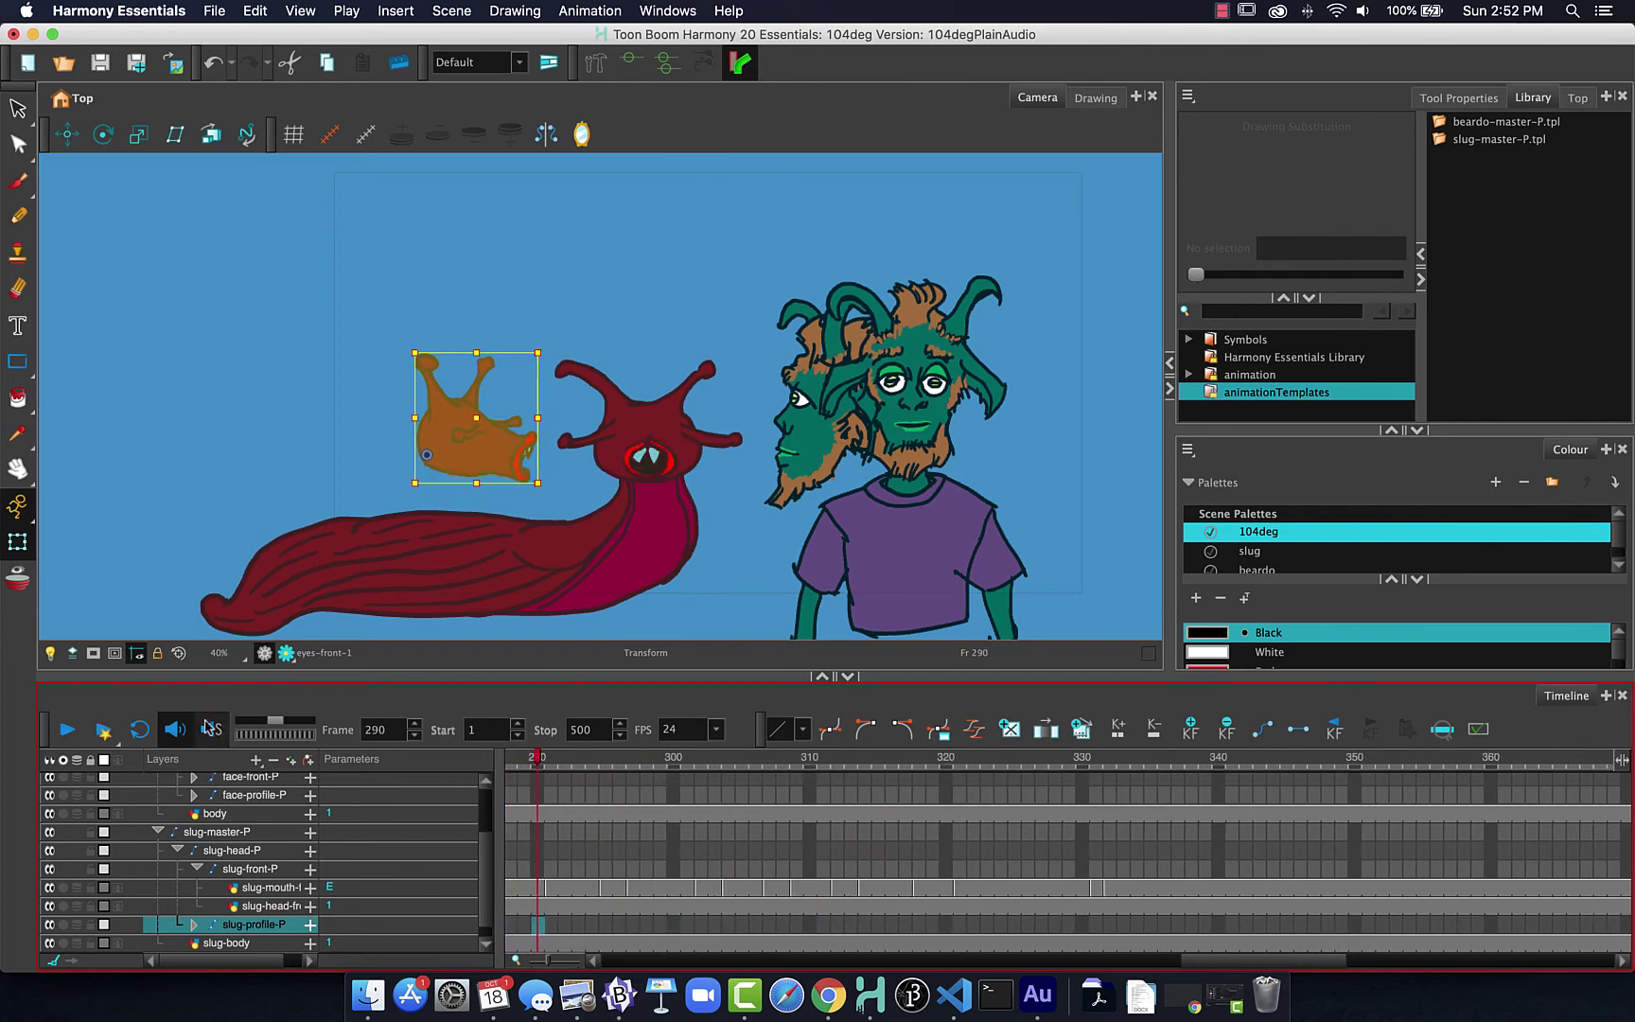
pyautogui.click(67, 729)
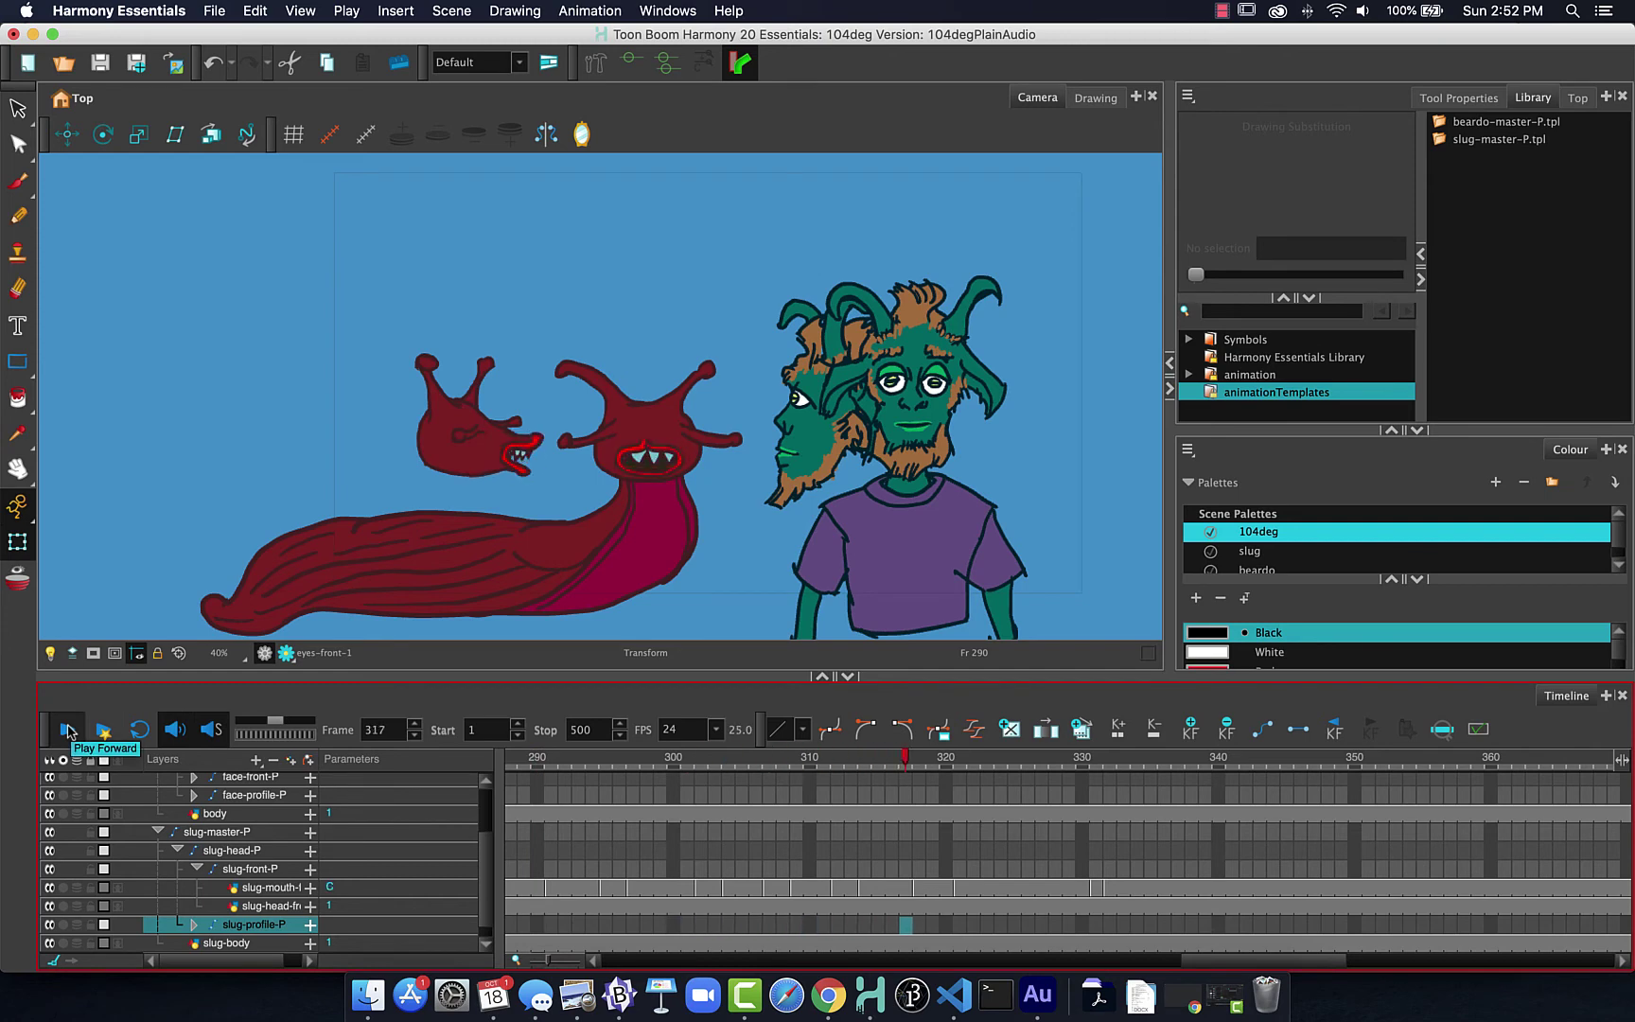
pyautogui.click(68, 730)
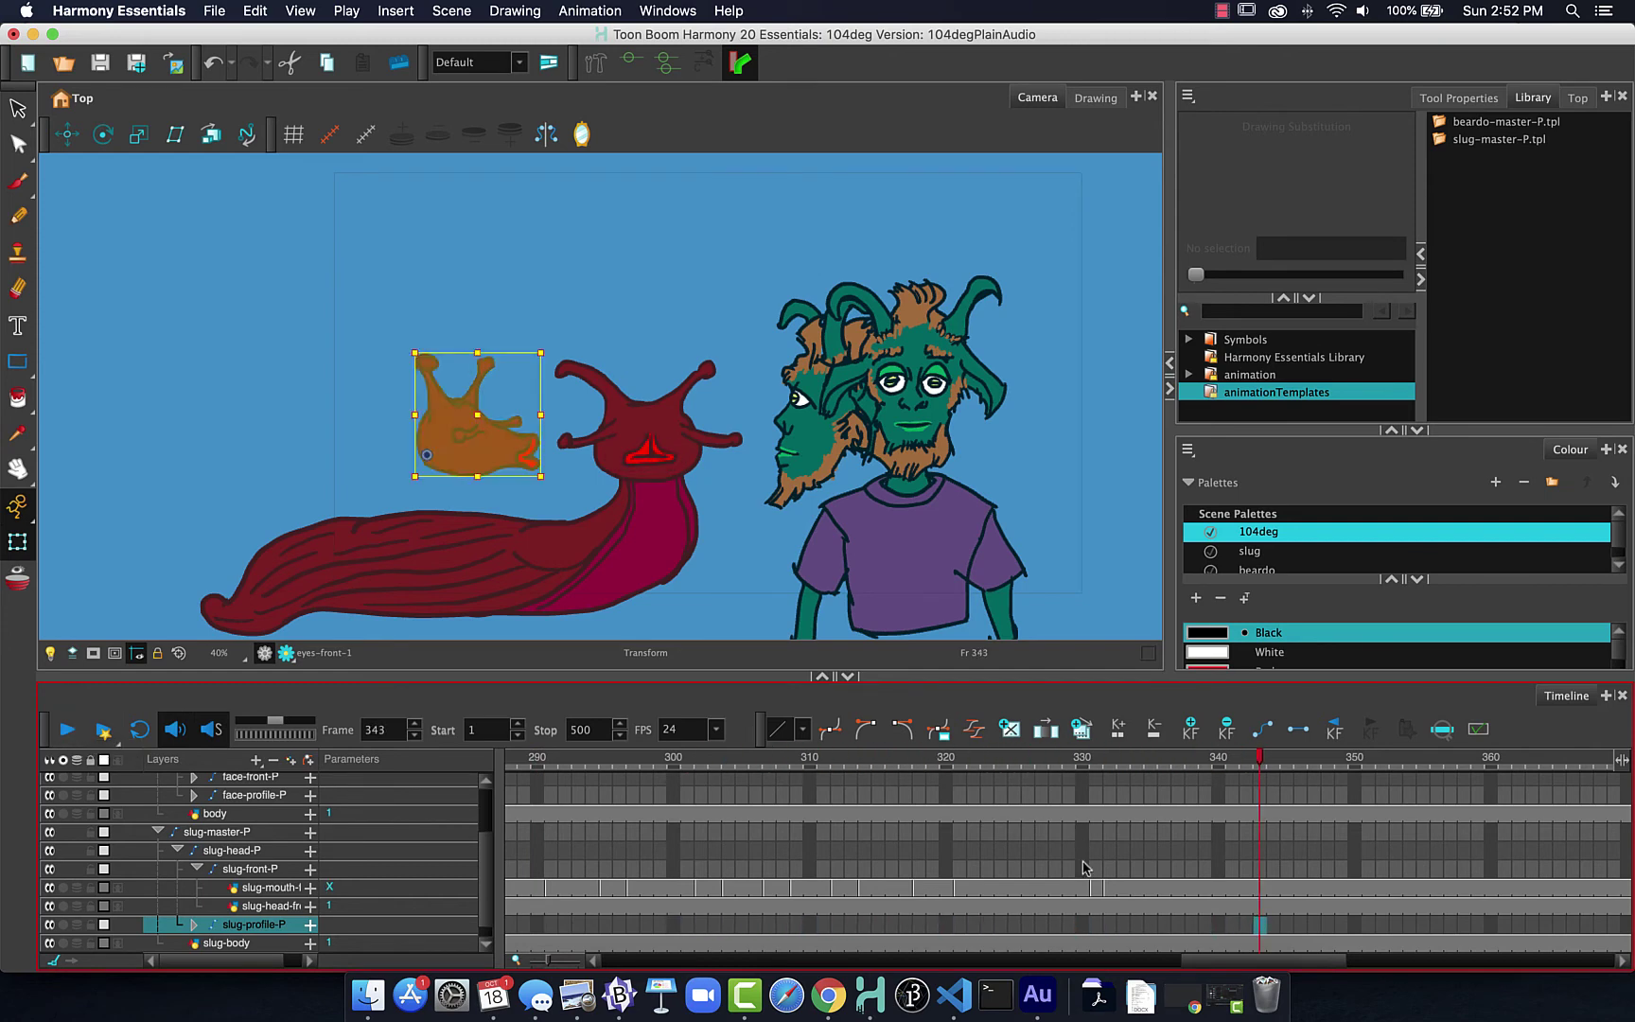
# - Select the slug-mouth-front cell at frame 331 and switch its drawing from B to A
pyautogui.click(1099, 891)
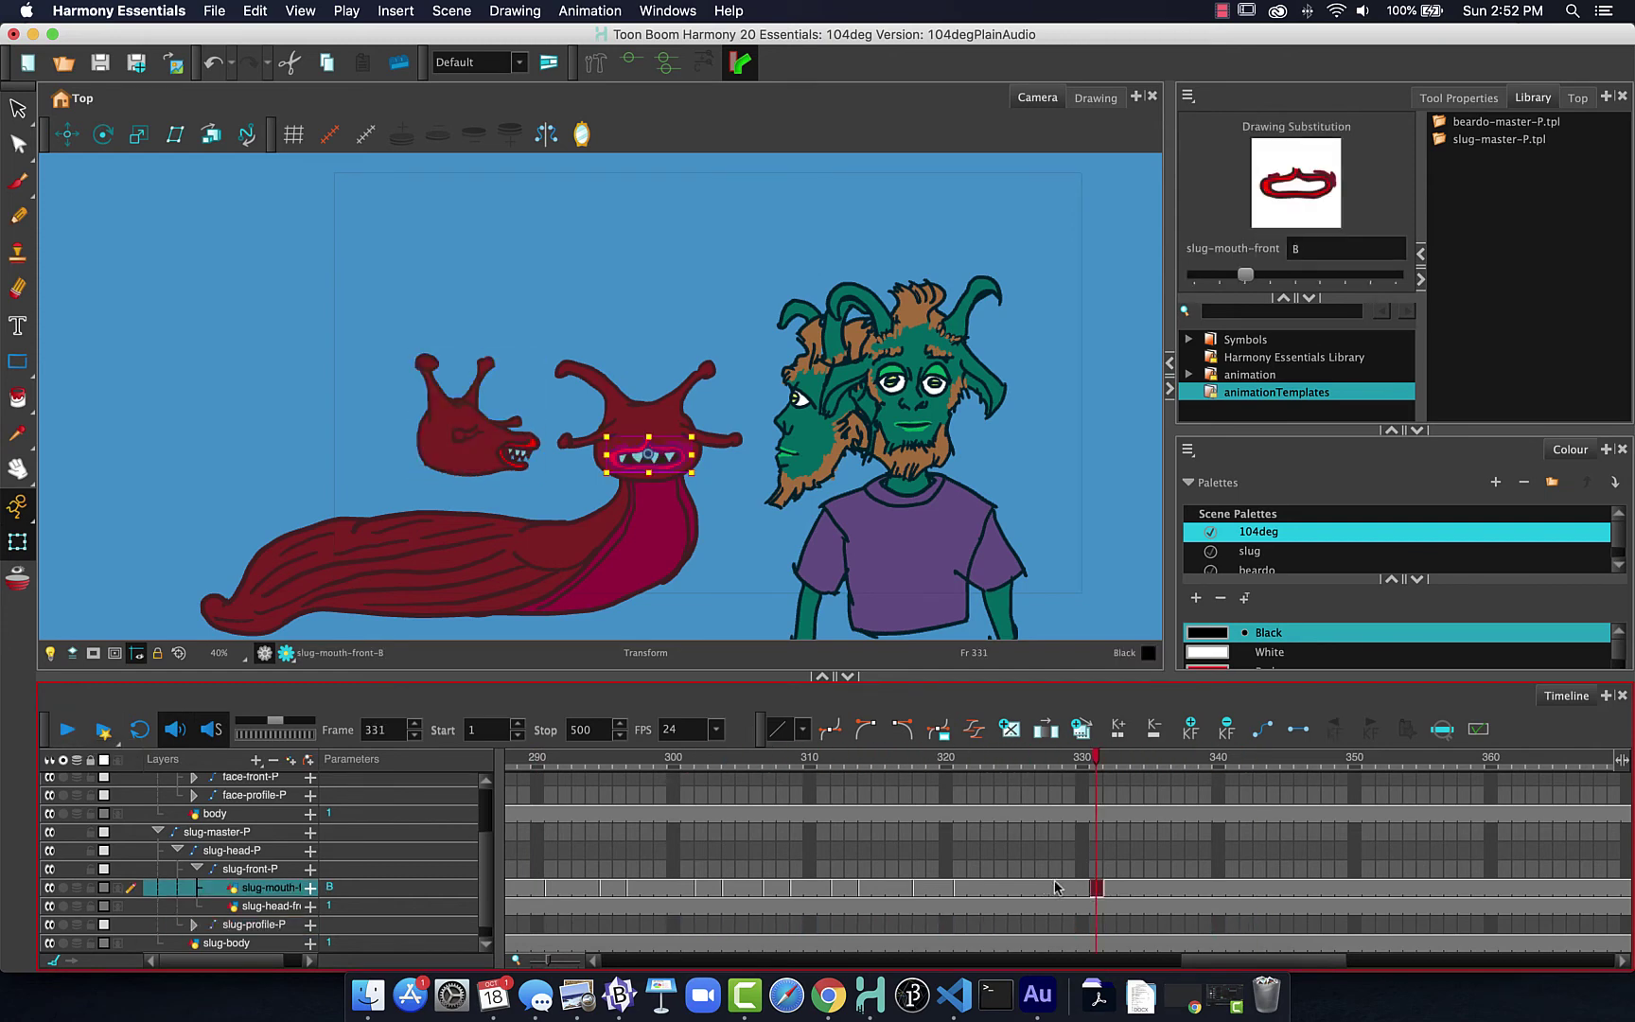
pyautogui.scroll(-1, 1057, 881)
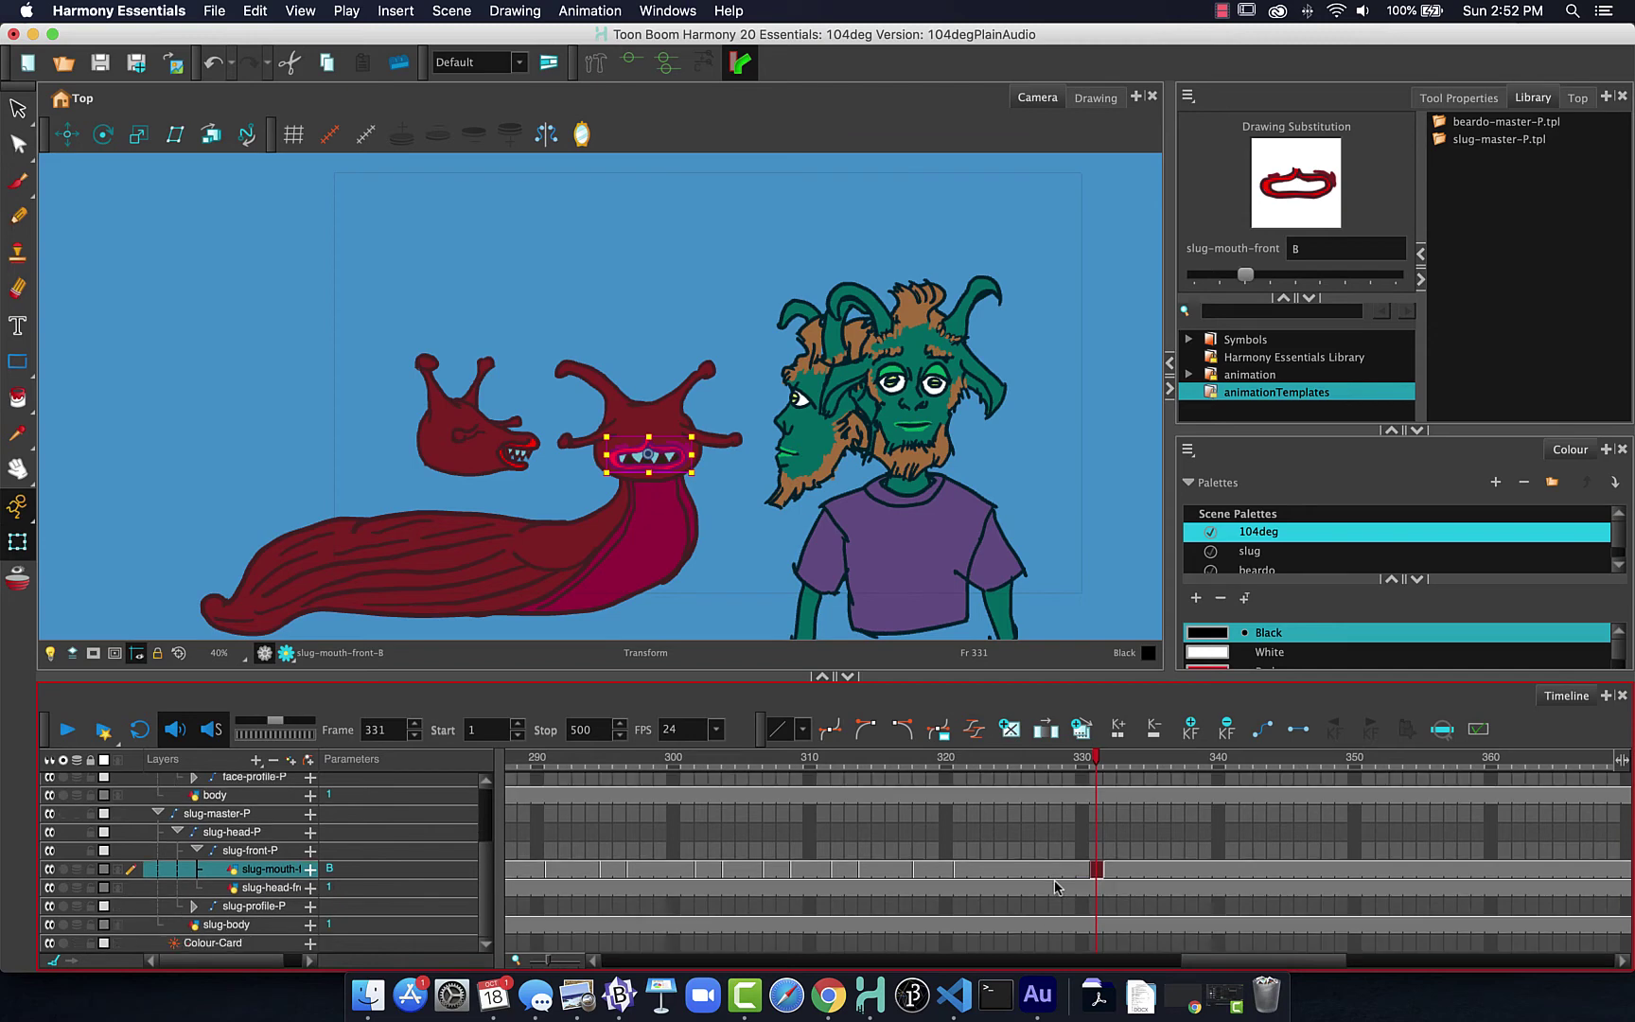
pyautogui.click(191, 908)
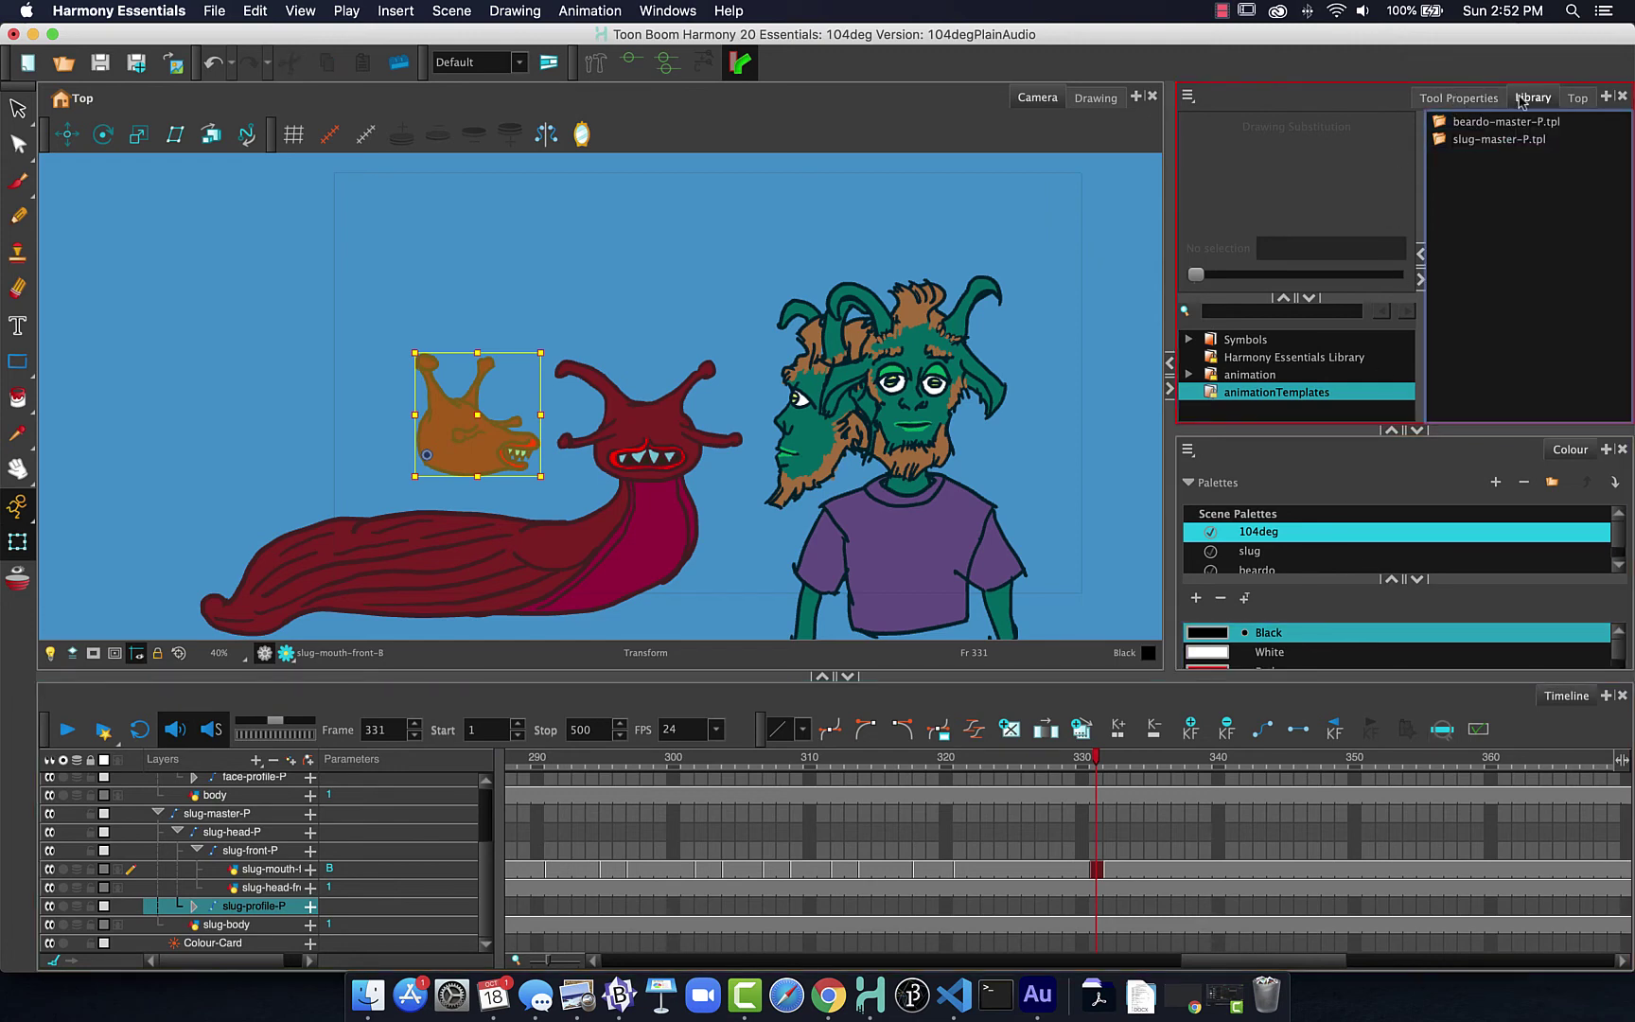
pyautogui.click(271, 869)
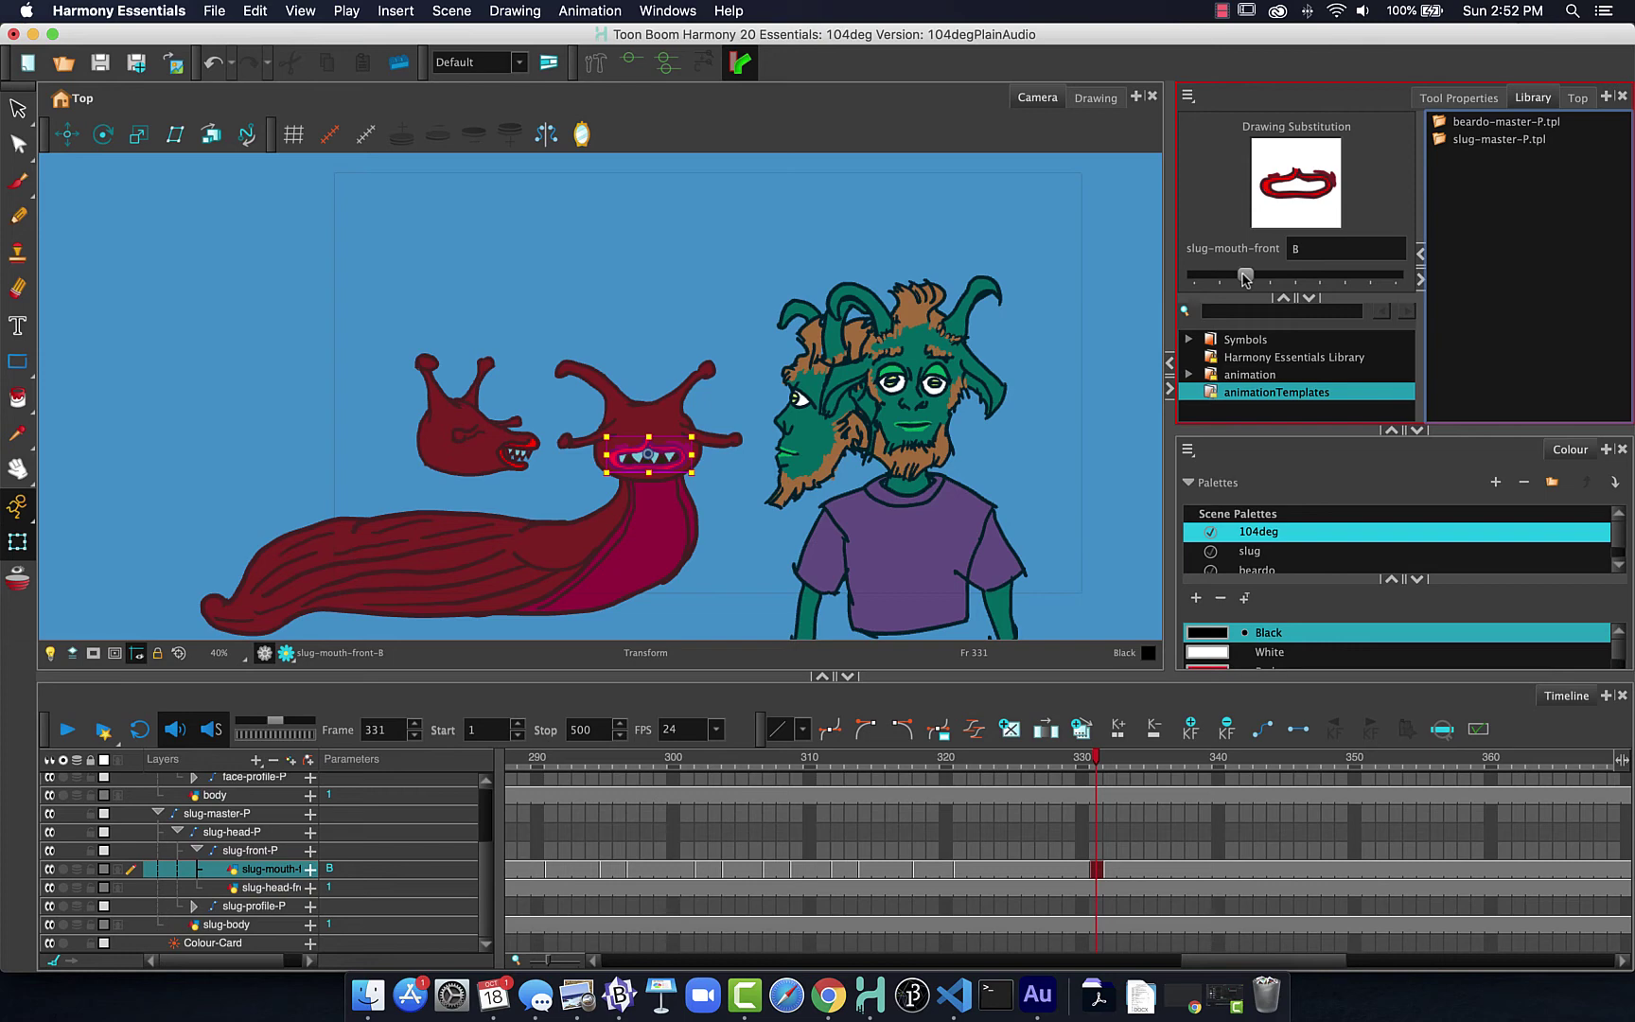
pyautogui.moveTo(1241, 278)
pyautogui.mouseDown()
pyautogui.moveTo(1224, 279)
pyautogui.moveTo(1398, 283)
pyautogui.moveTo(1250, 286)
pyautogui.mouseUp()
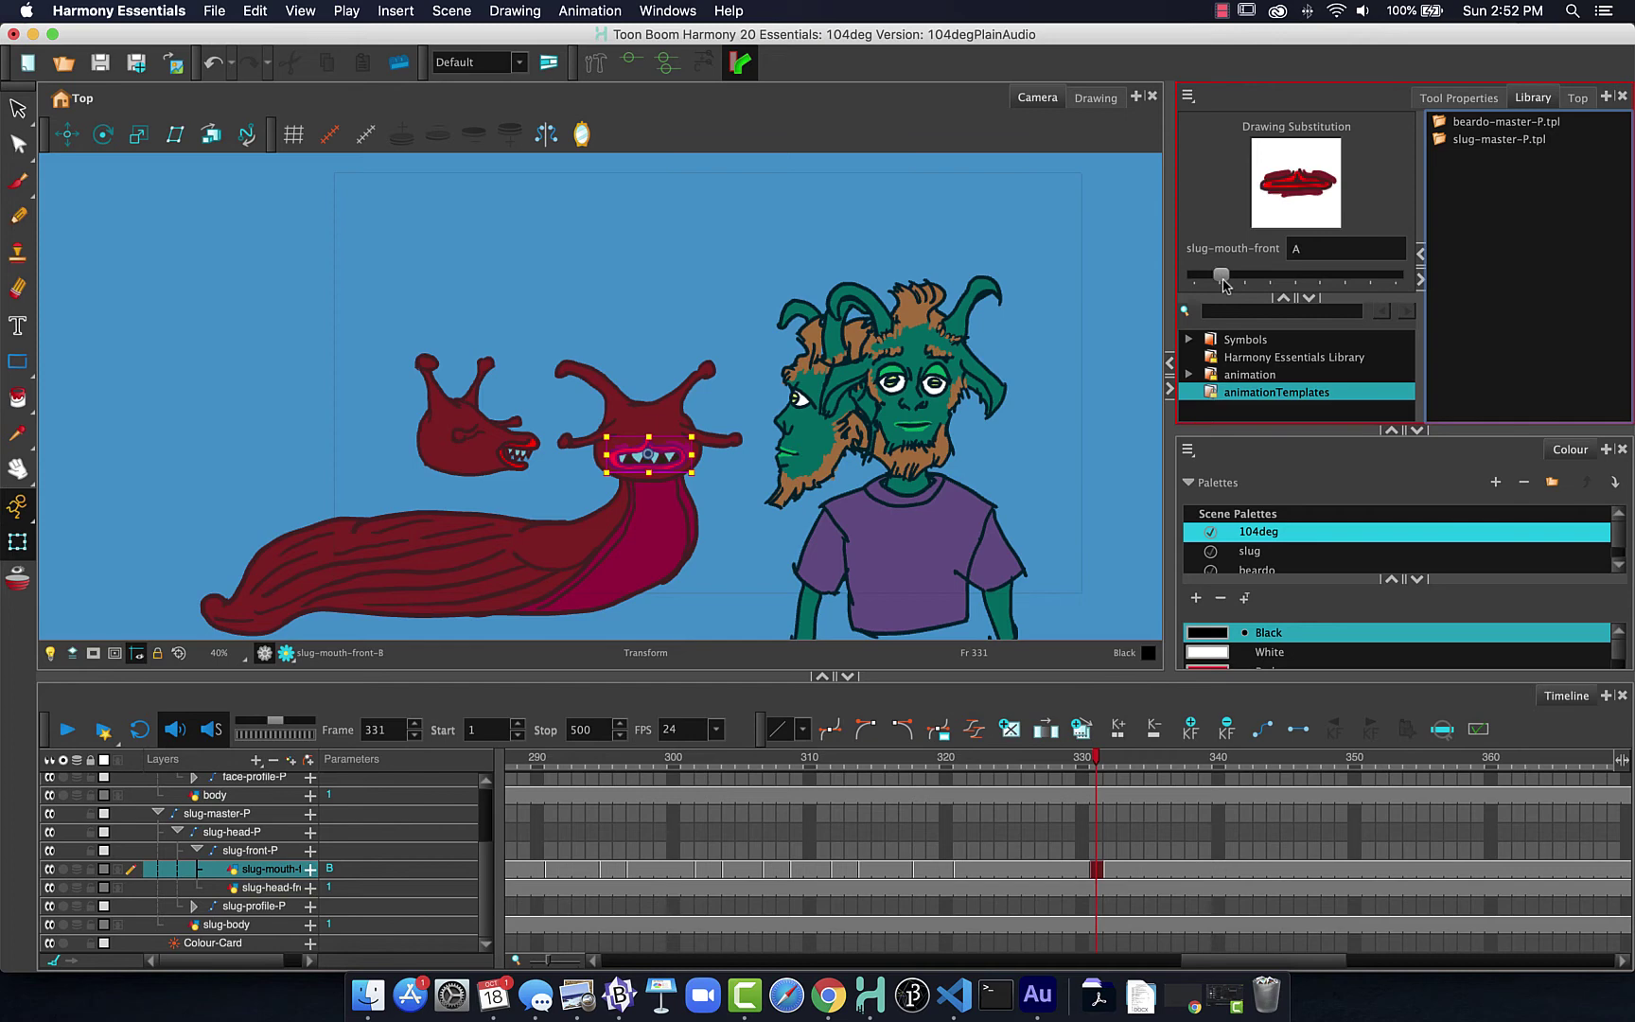
pyautogui.click(1222, 280)
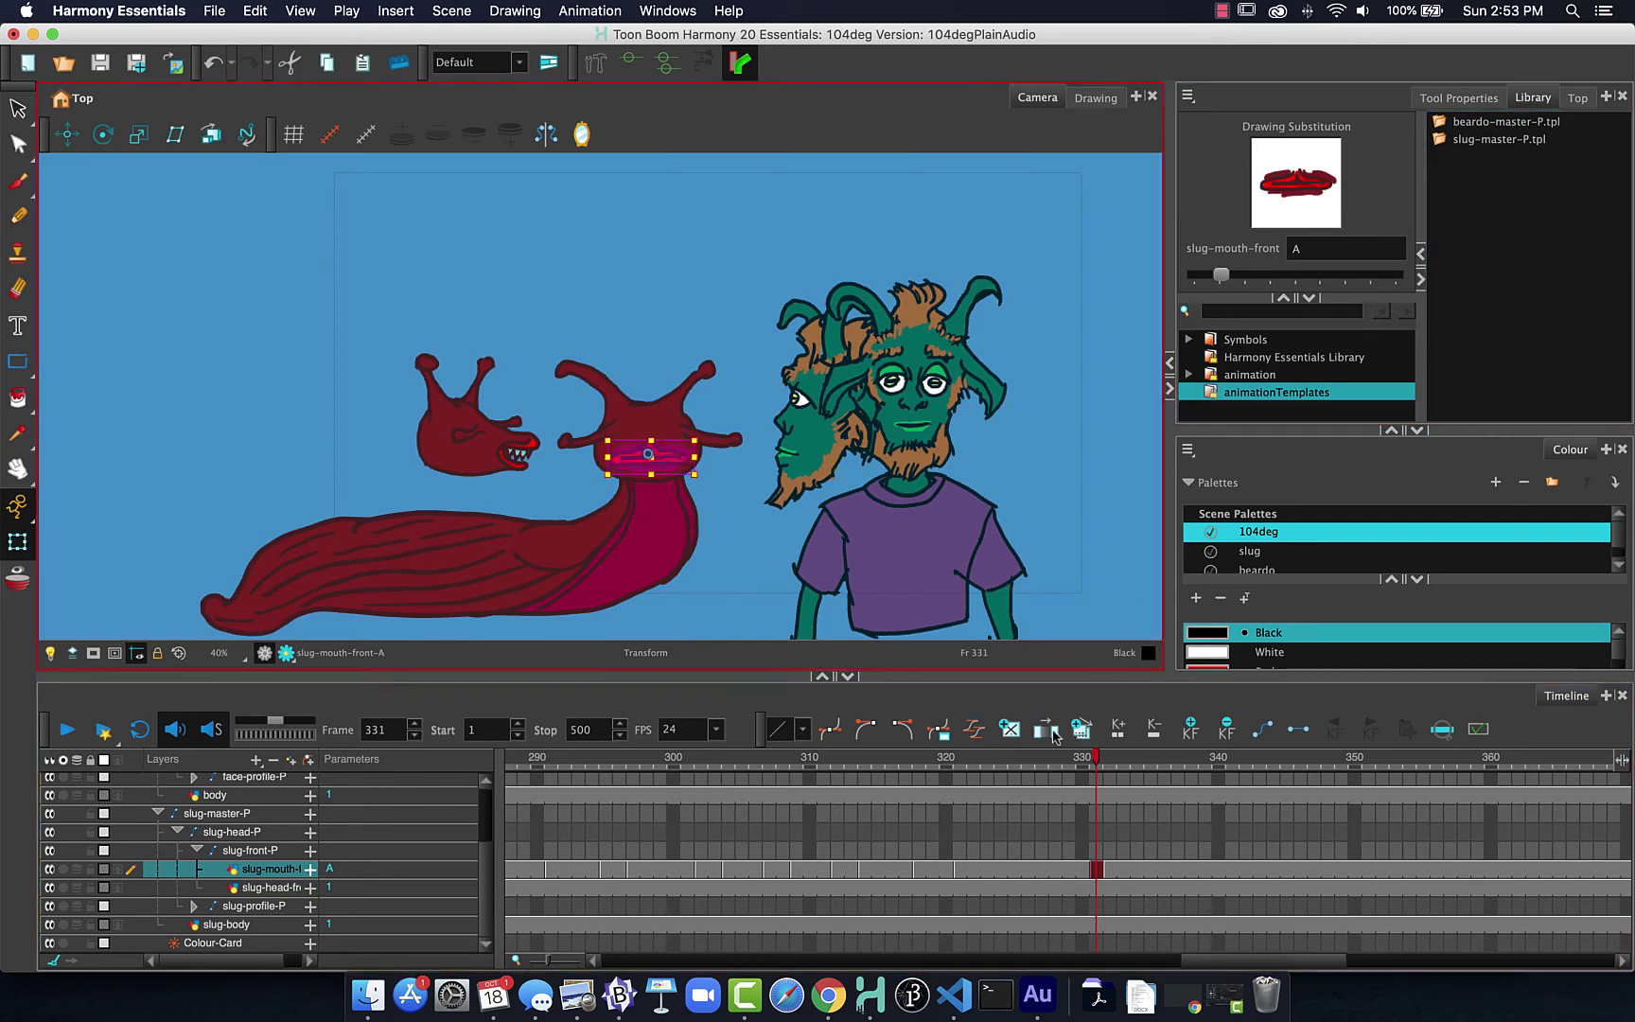
pyautogui.moveTo(1076, 763)
pyautogui.mouseDown()
pyautogui.moveTo(972, 766)
pyautogui.moveTo(1107, 767)
pyautogui.moveTo(1091, 768)
pyautogui.mouseUp()
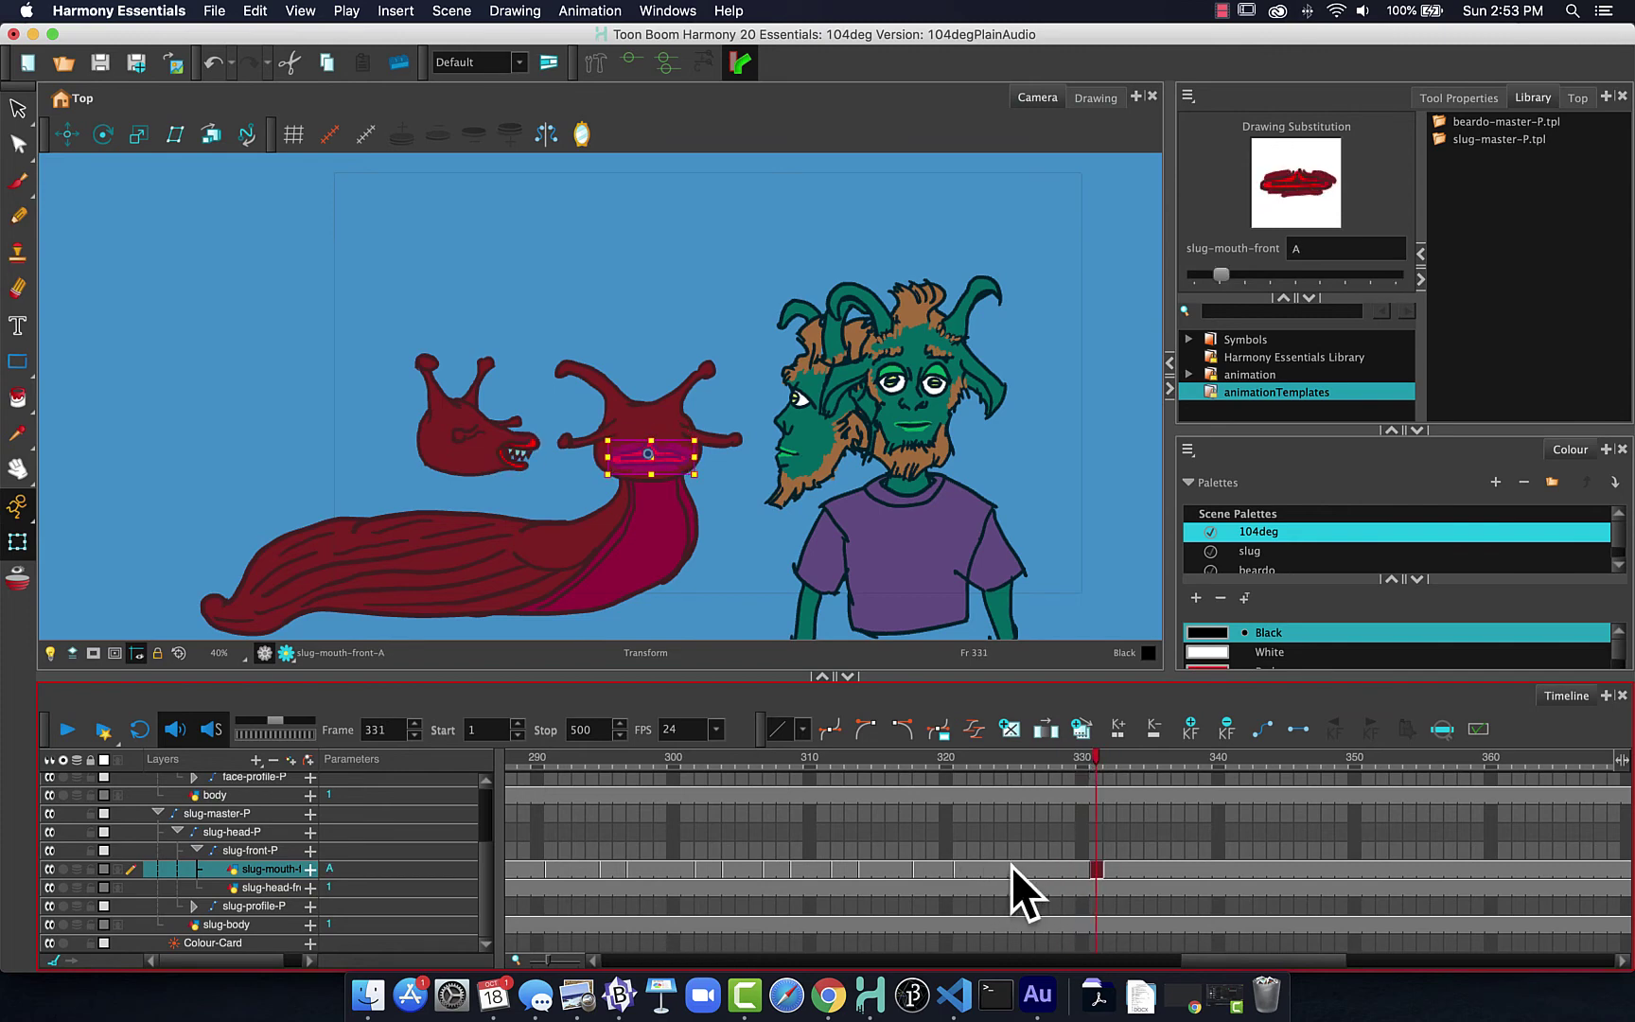
# - Change the slug front mouth at frame 331 to drawing X, matching neighbouring frames
pyautogui.click(1254, 254)
pyautogui.moveTo(1222, 275); pyautogui.dragTo(1394, 276)
pyautogui.click(1099, 753)
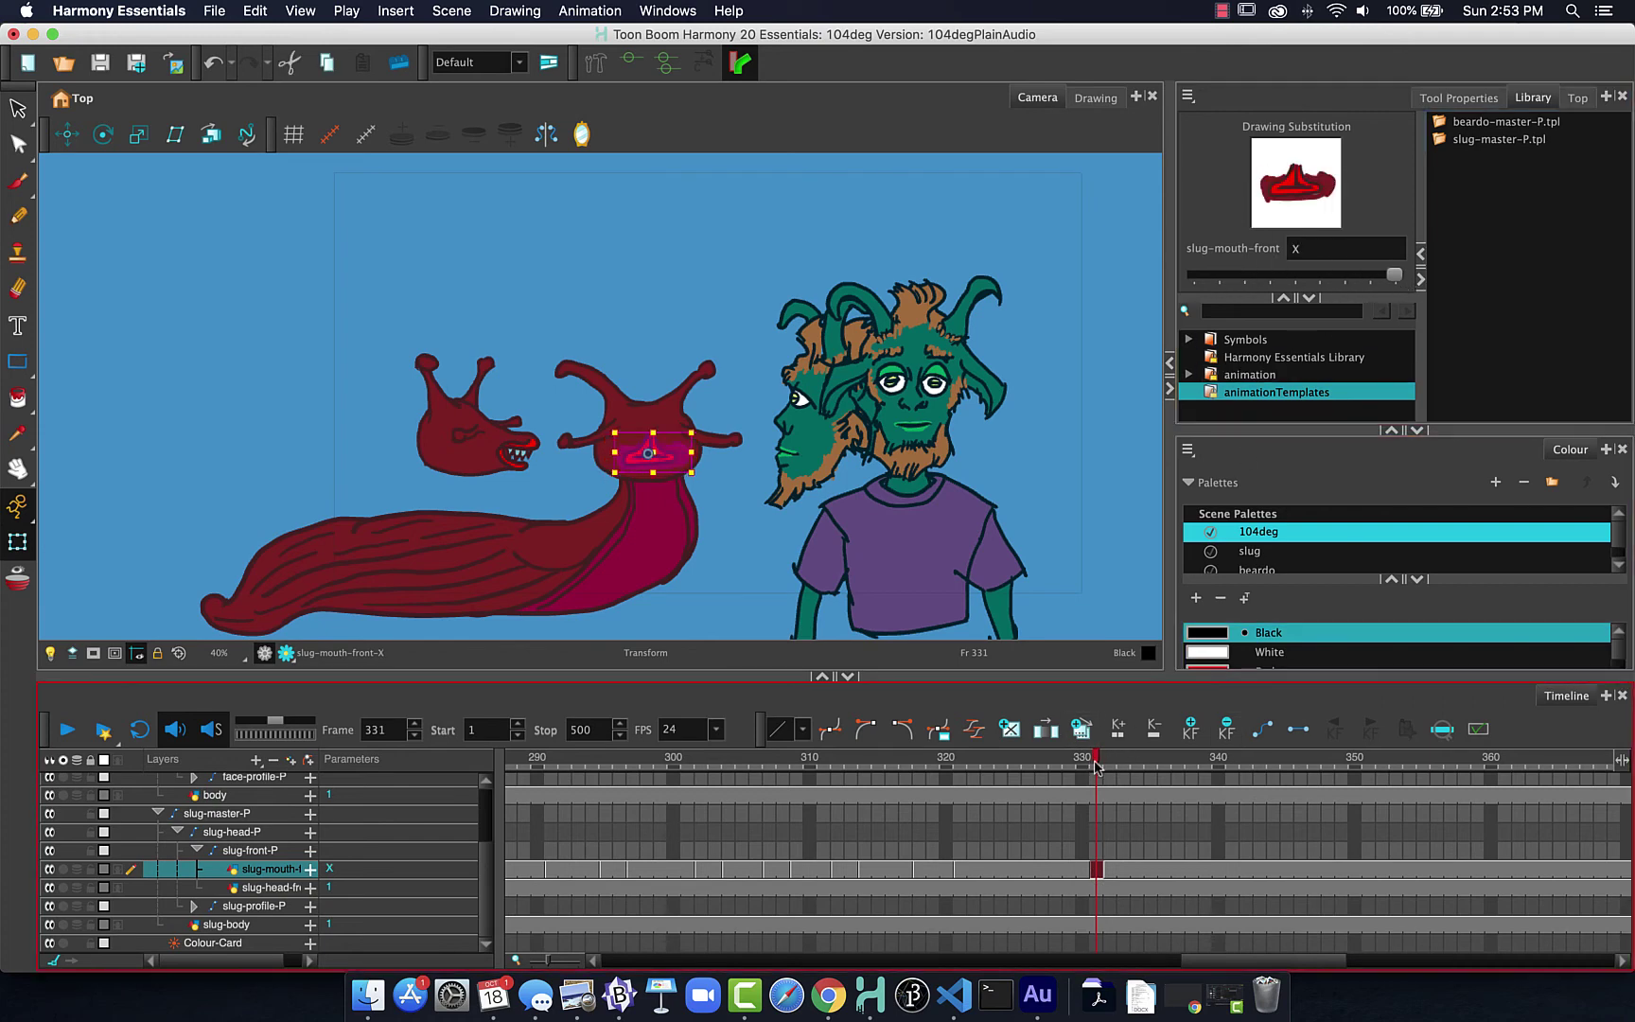
pyautogui.moveTo(1096, 766)
pyautogui.mouseDown()
pyautogui.moveTo(1179, 767)
pyautogui.moveTo(1067, 766)
pyautogui.moveTo(1106, 767)
pyautogui.moveTo(1084, 766)
pyautogui.mouseUp()
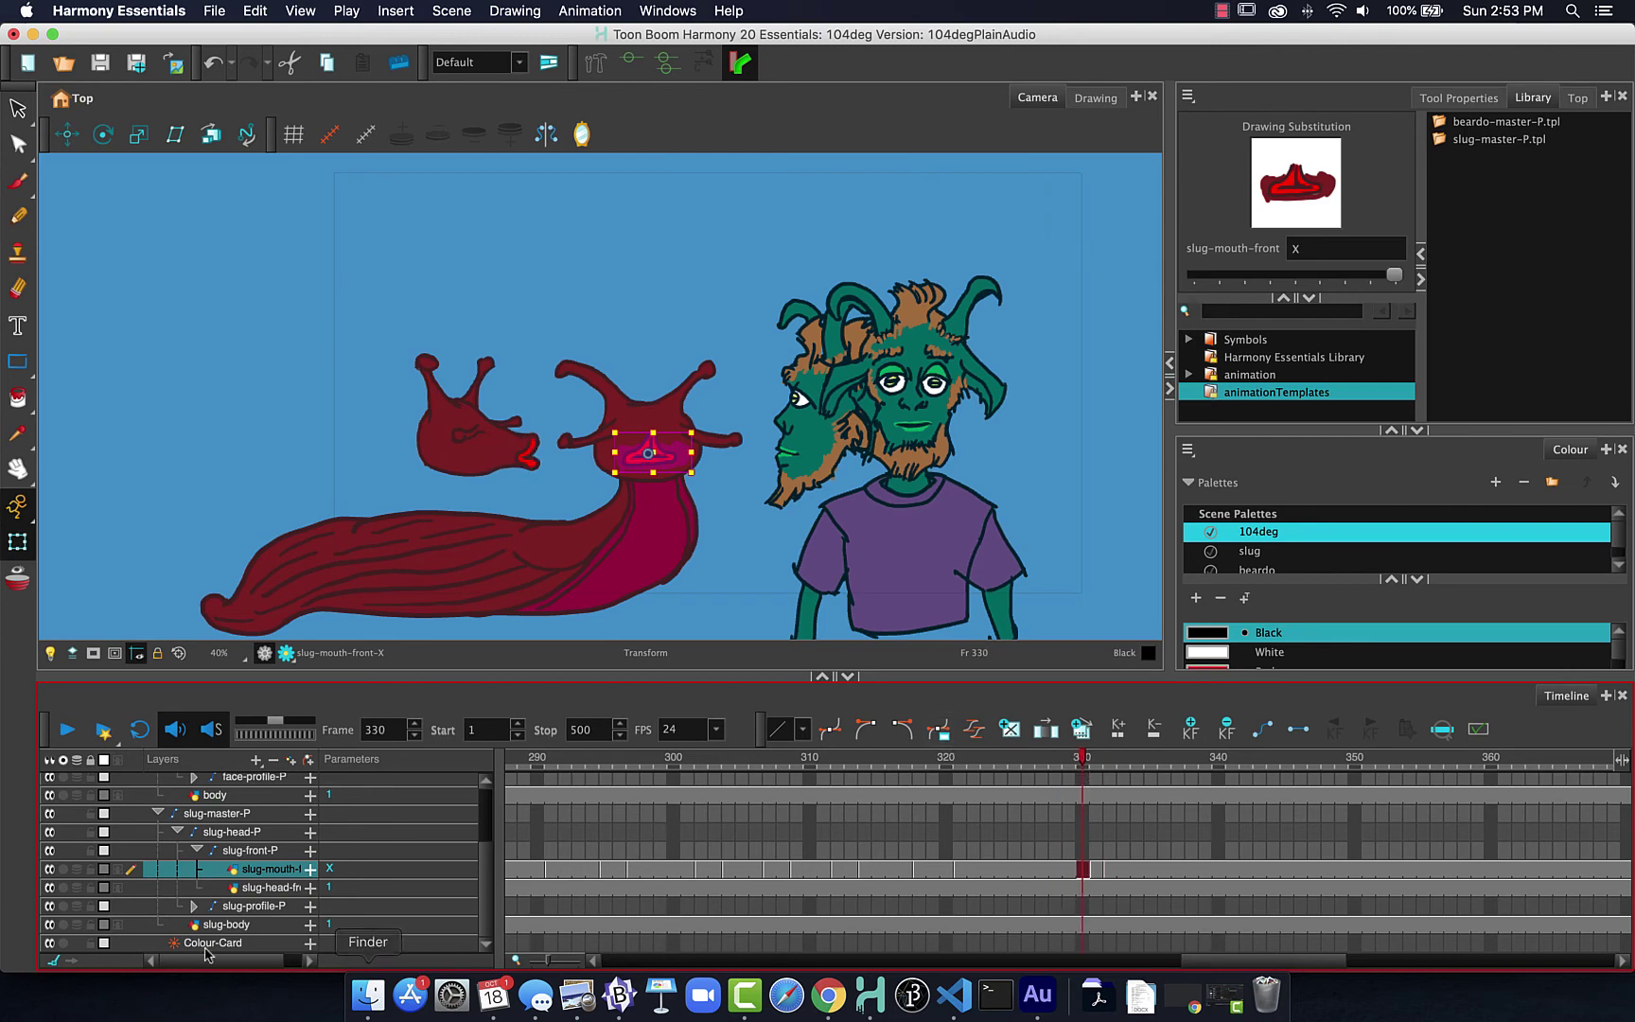
# - Expand the slug profile group and switch slug-mouth-profile at frame 331 to drawing X
pyautogui.click(194, 906)
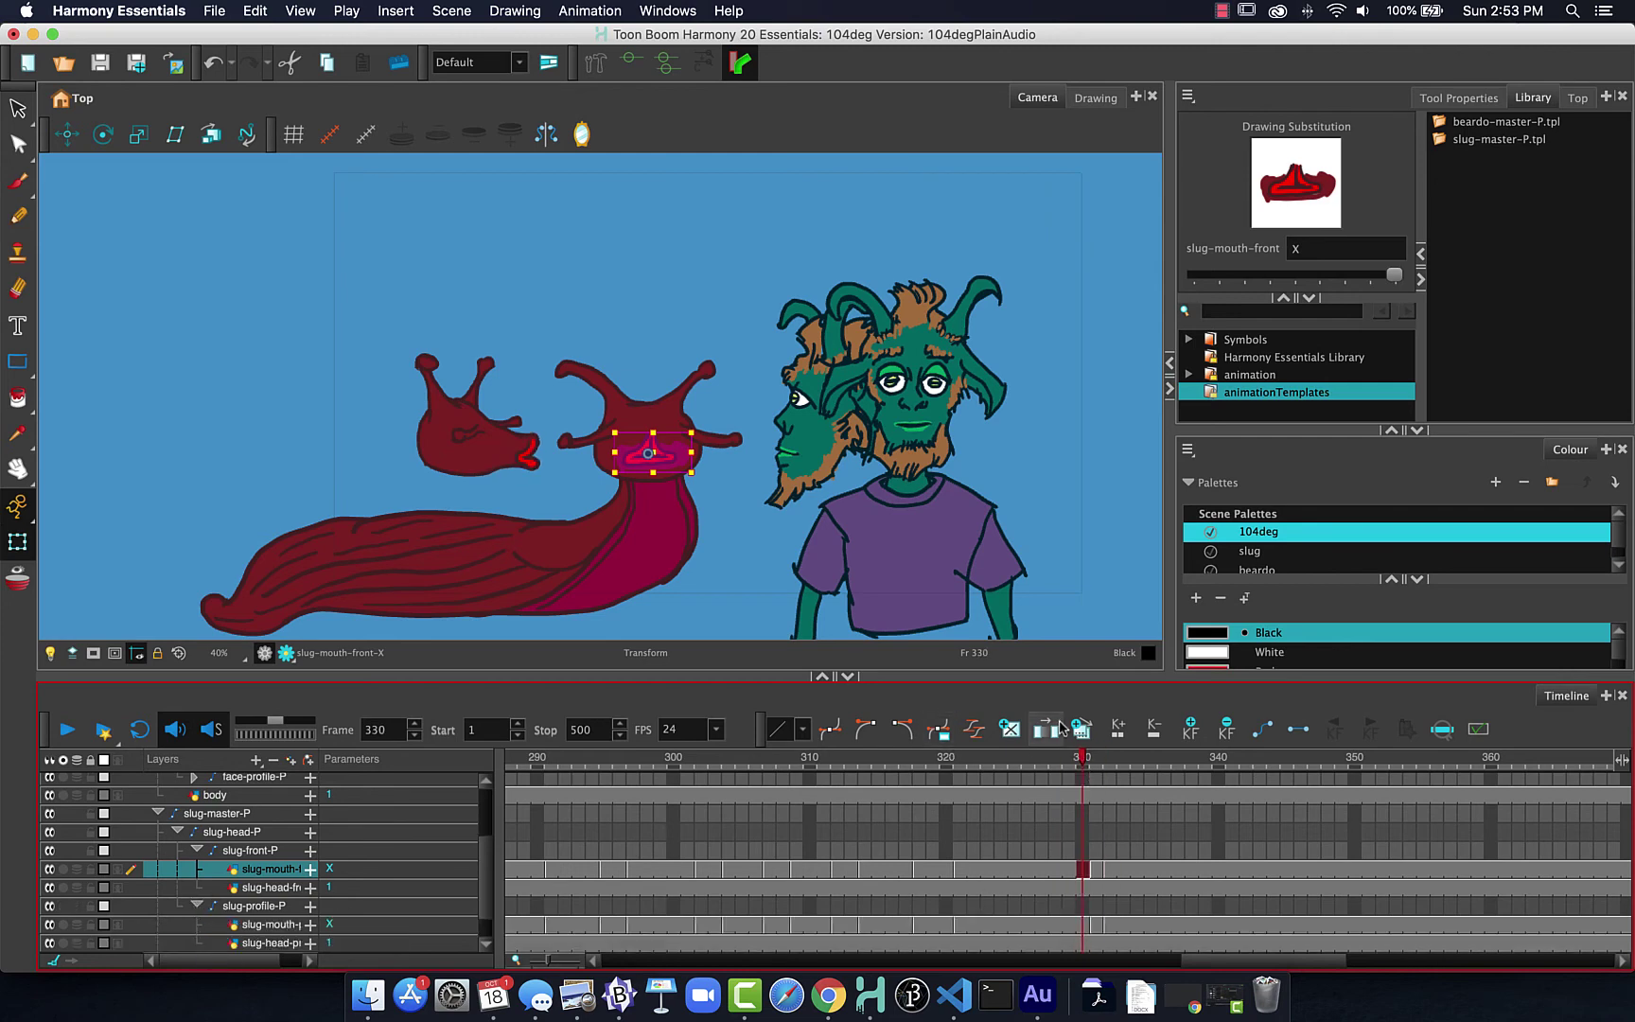
pyautogui.click(1098, 927)
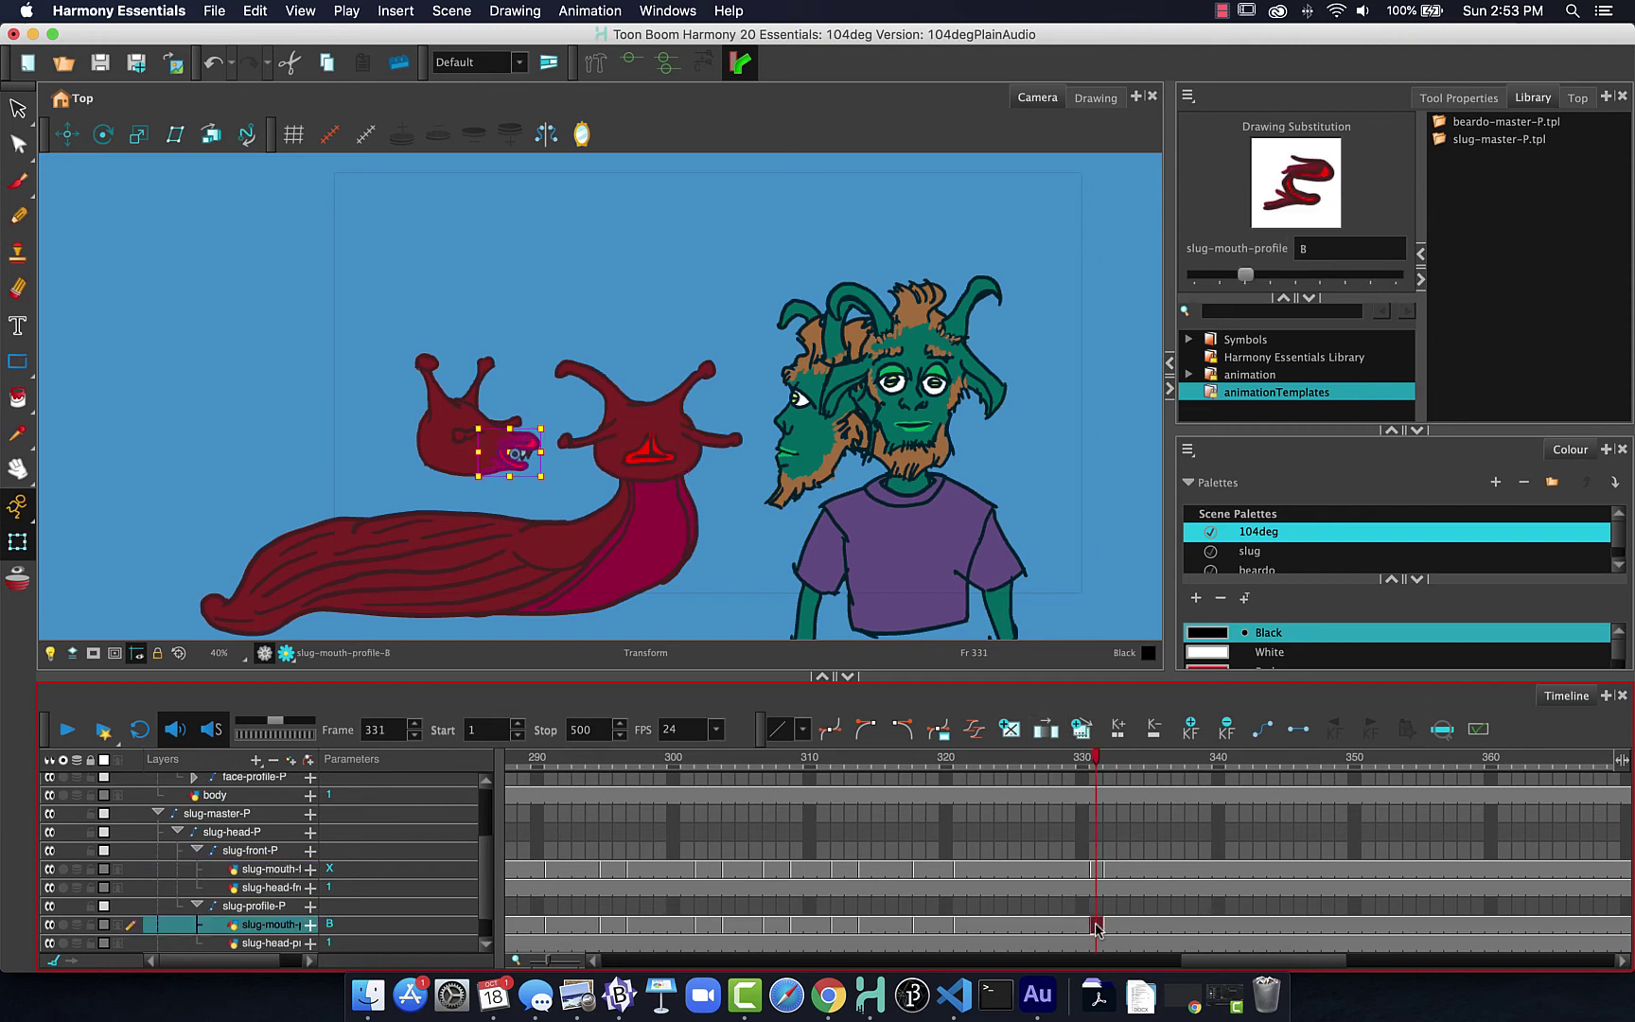
pyautogui.click(1247, 274)
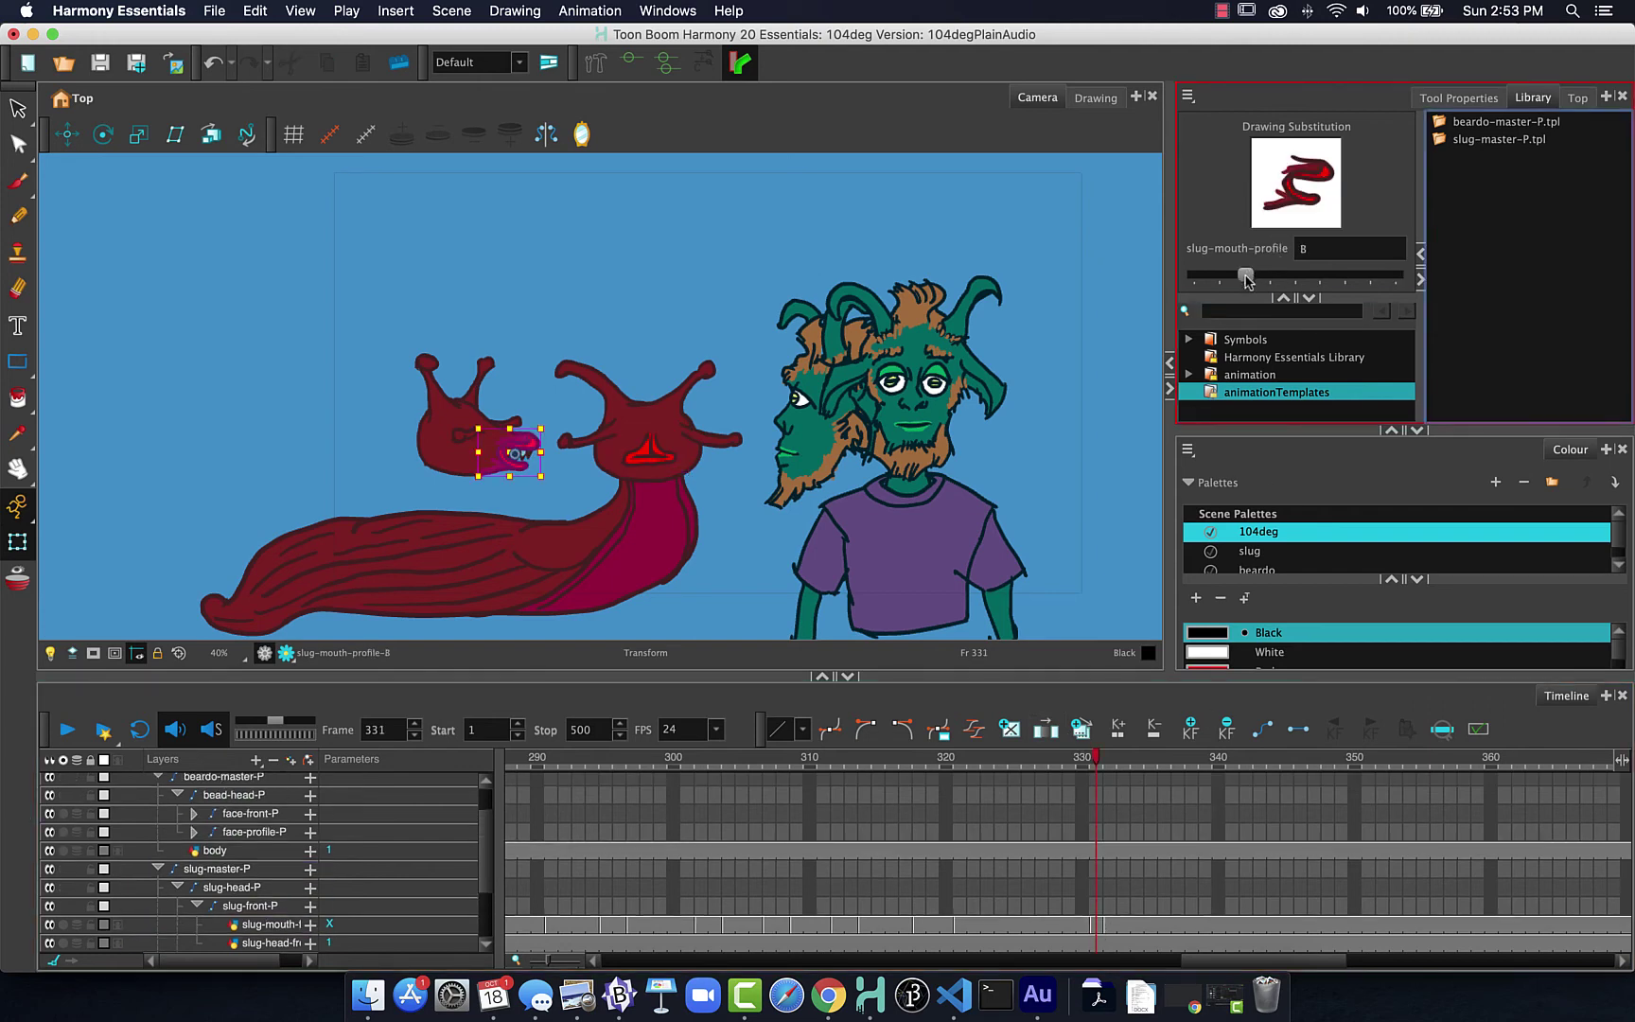
pyautogui.moveTo(1247, 277); pyautogui.dragTo(1399, 278)
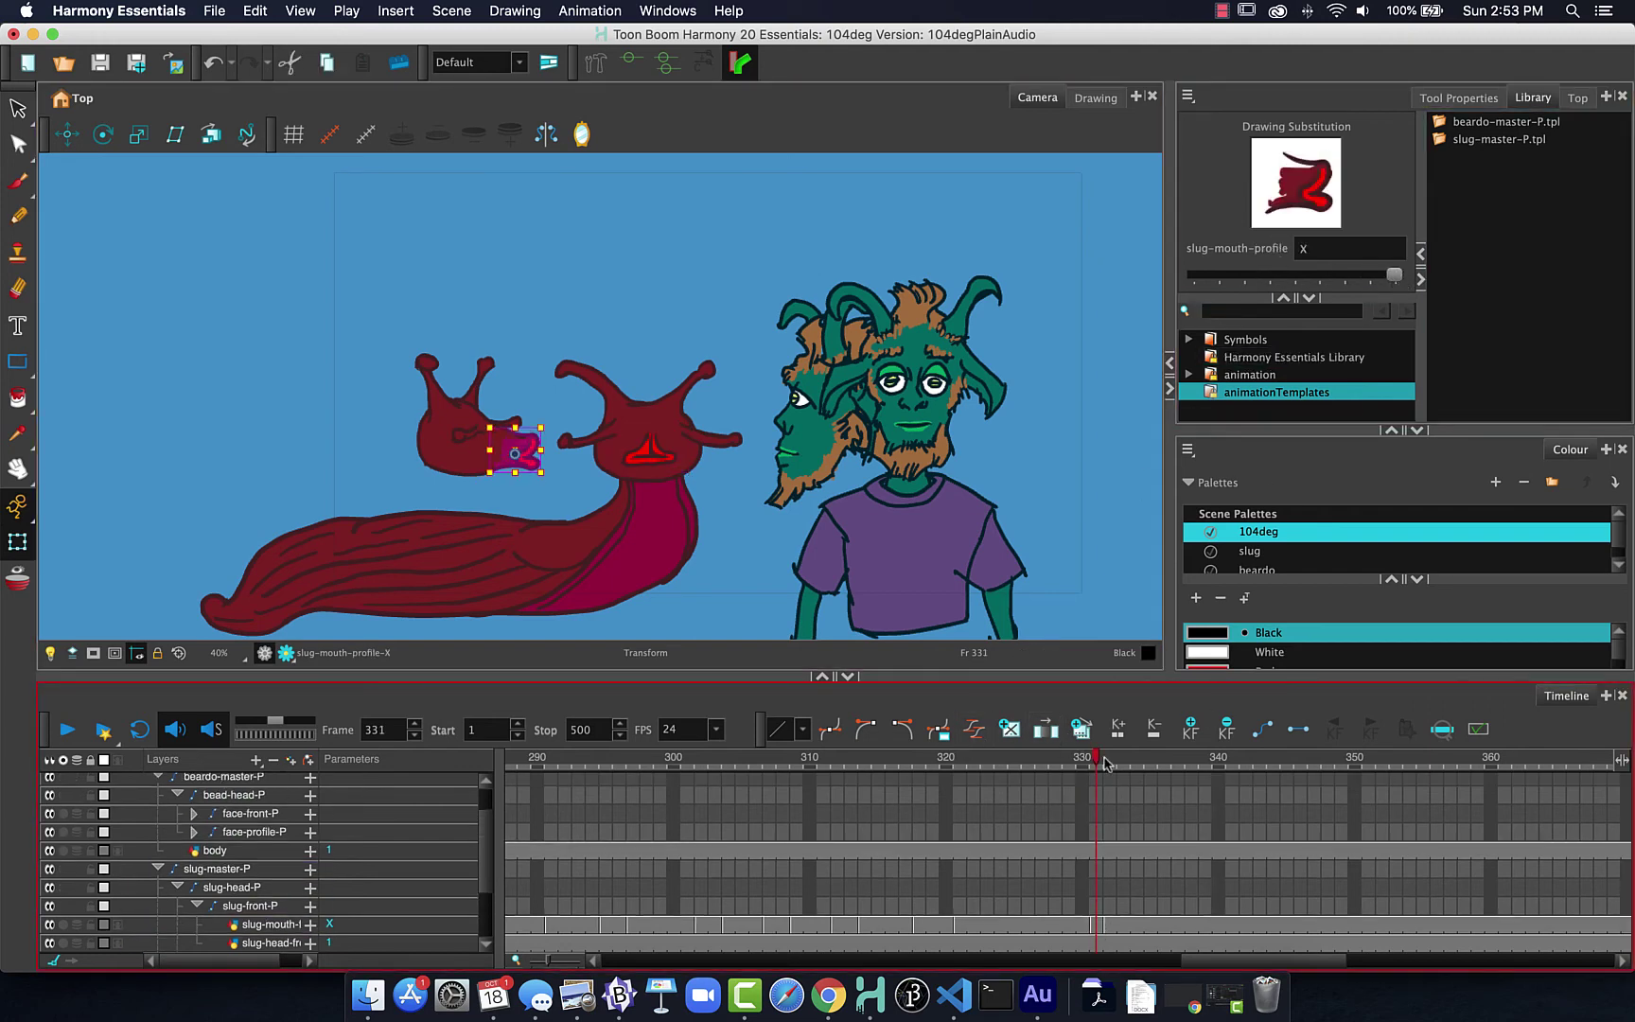
# - Play back the slug's lip sync from frame 282, stopping at frame 339
pyautogui.moveTo(527, 779); pyautogui.dragTo(409, 686)
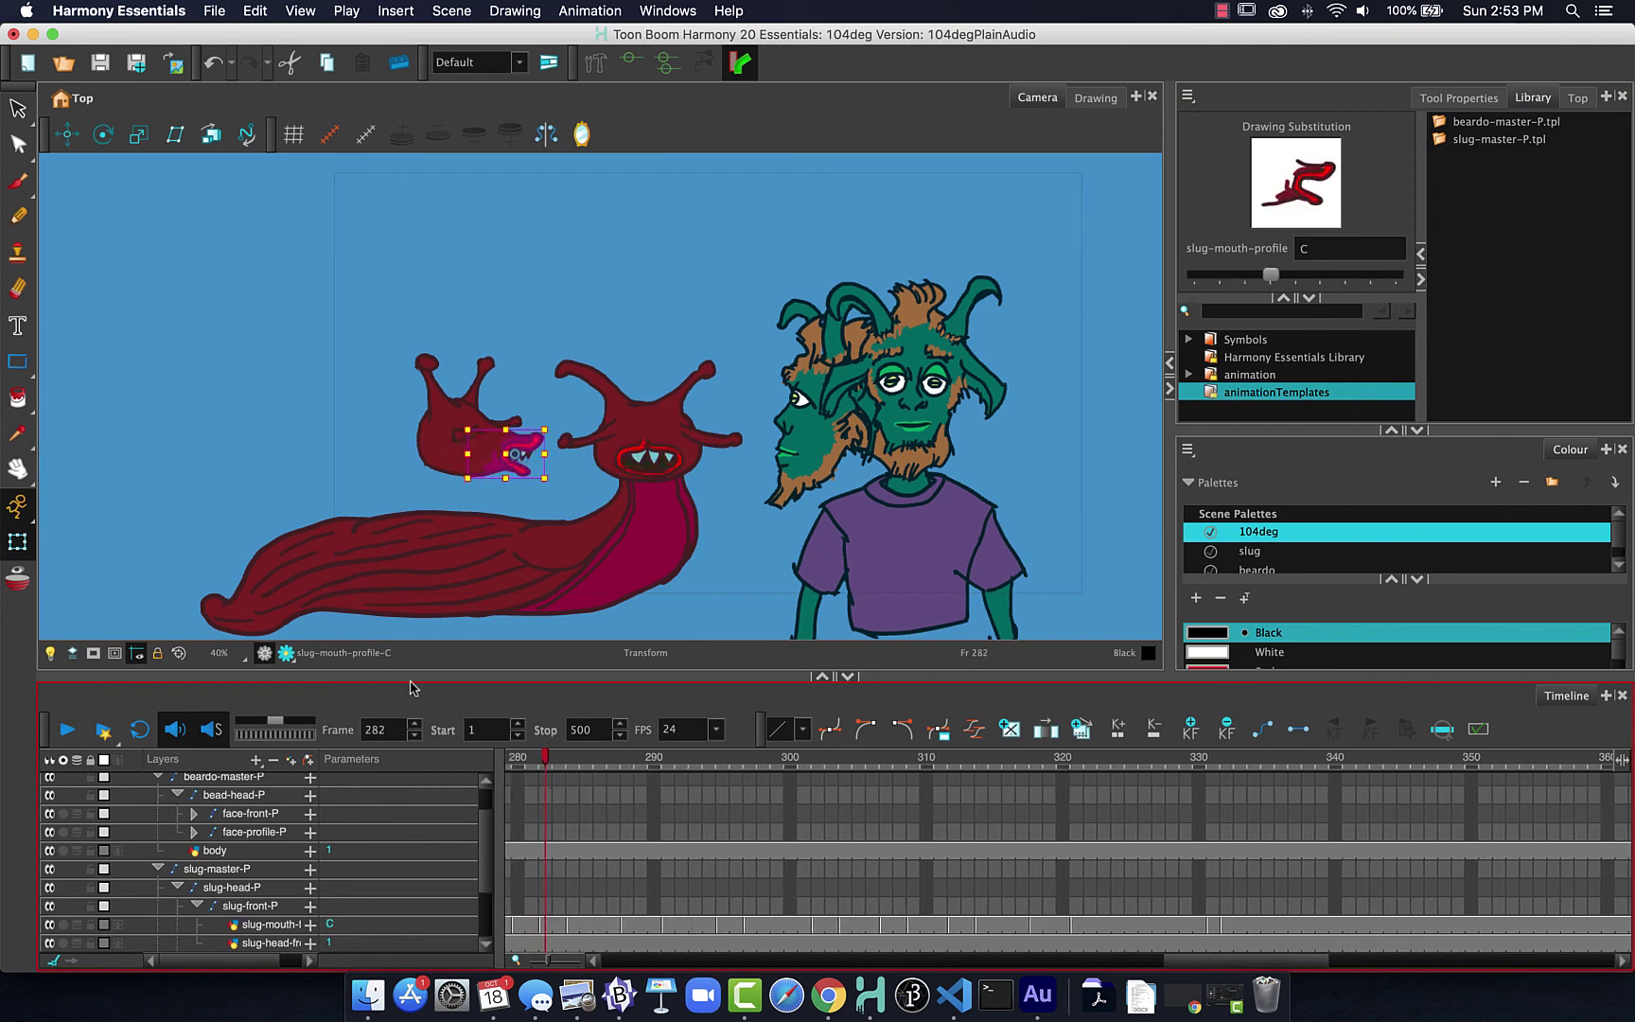
pyautogui.click(68, 731)
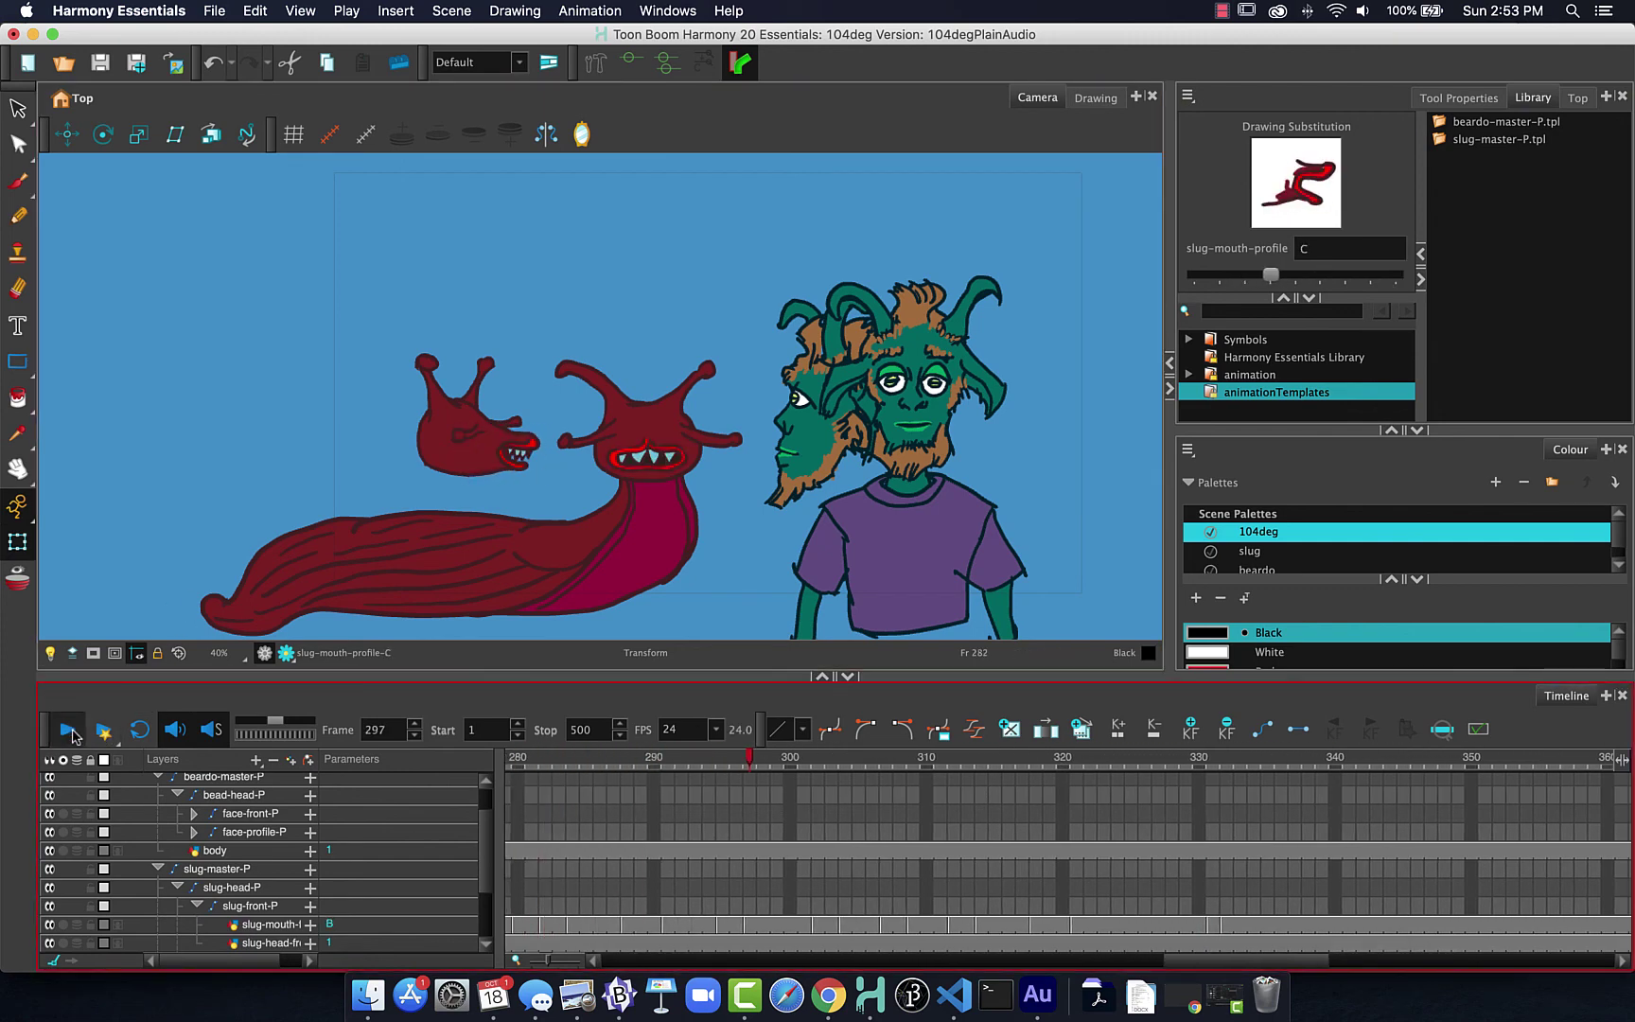
pyautogui.click(69, 730)
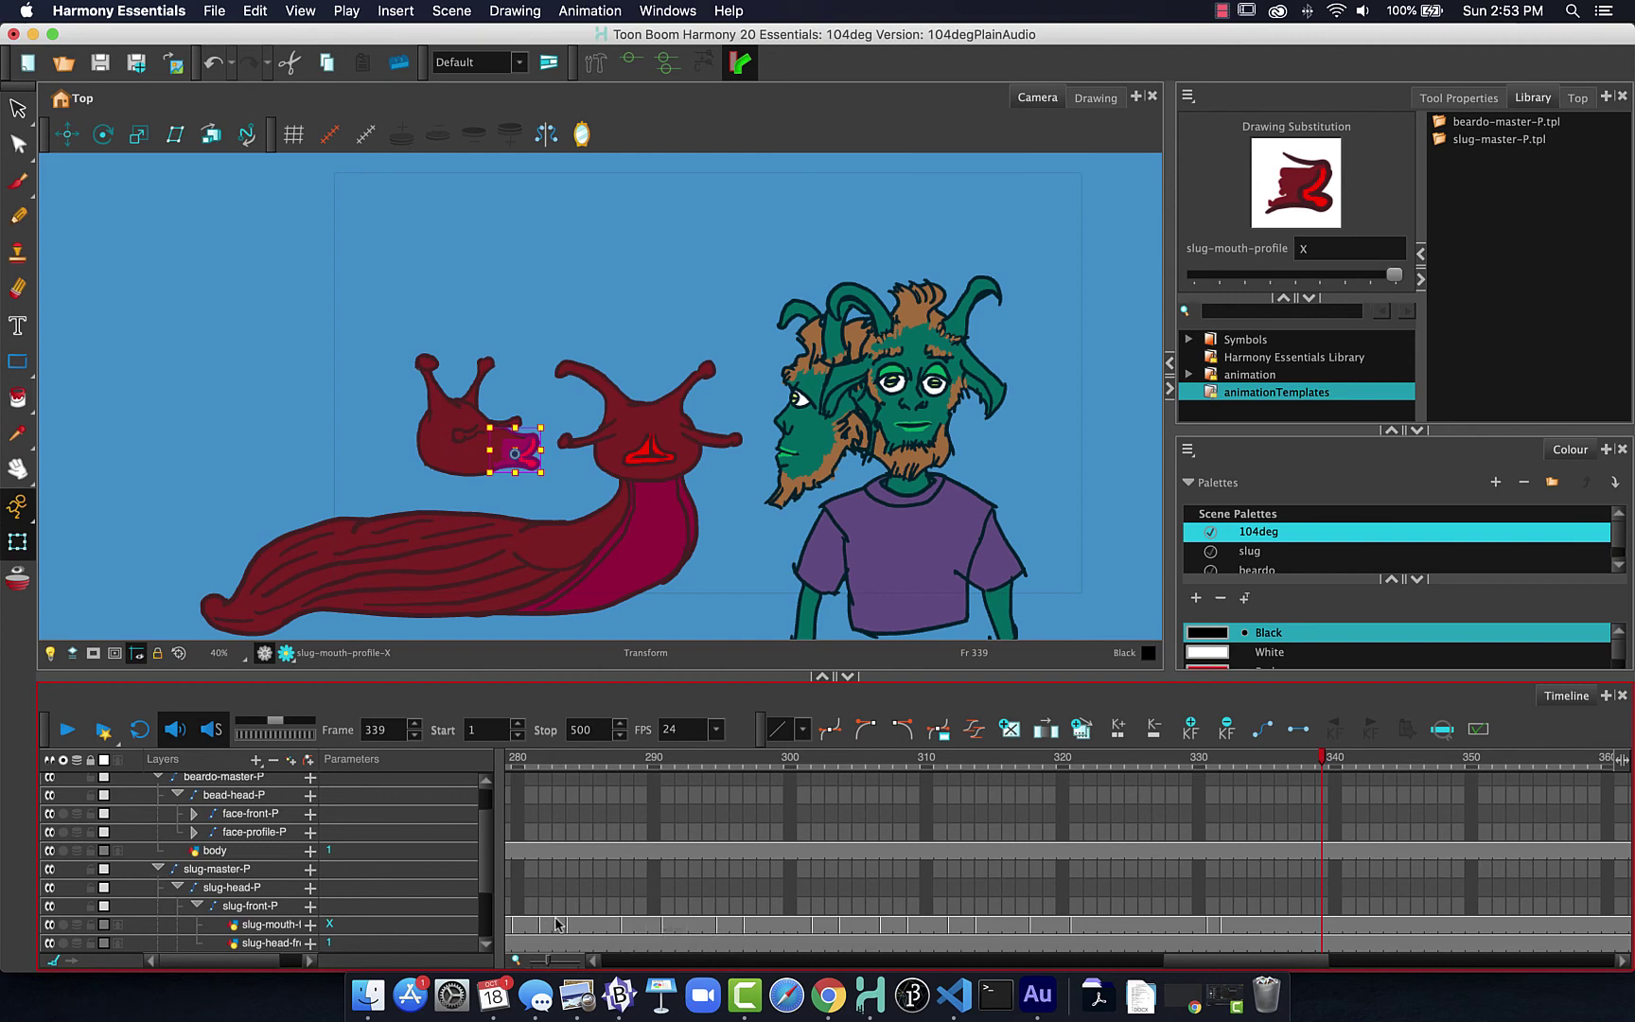
# - Collapse slug-master-P and expand beardo-master-P to show Beardo's face layers
pyautogui.click(159, 868)
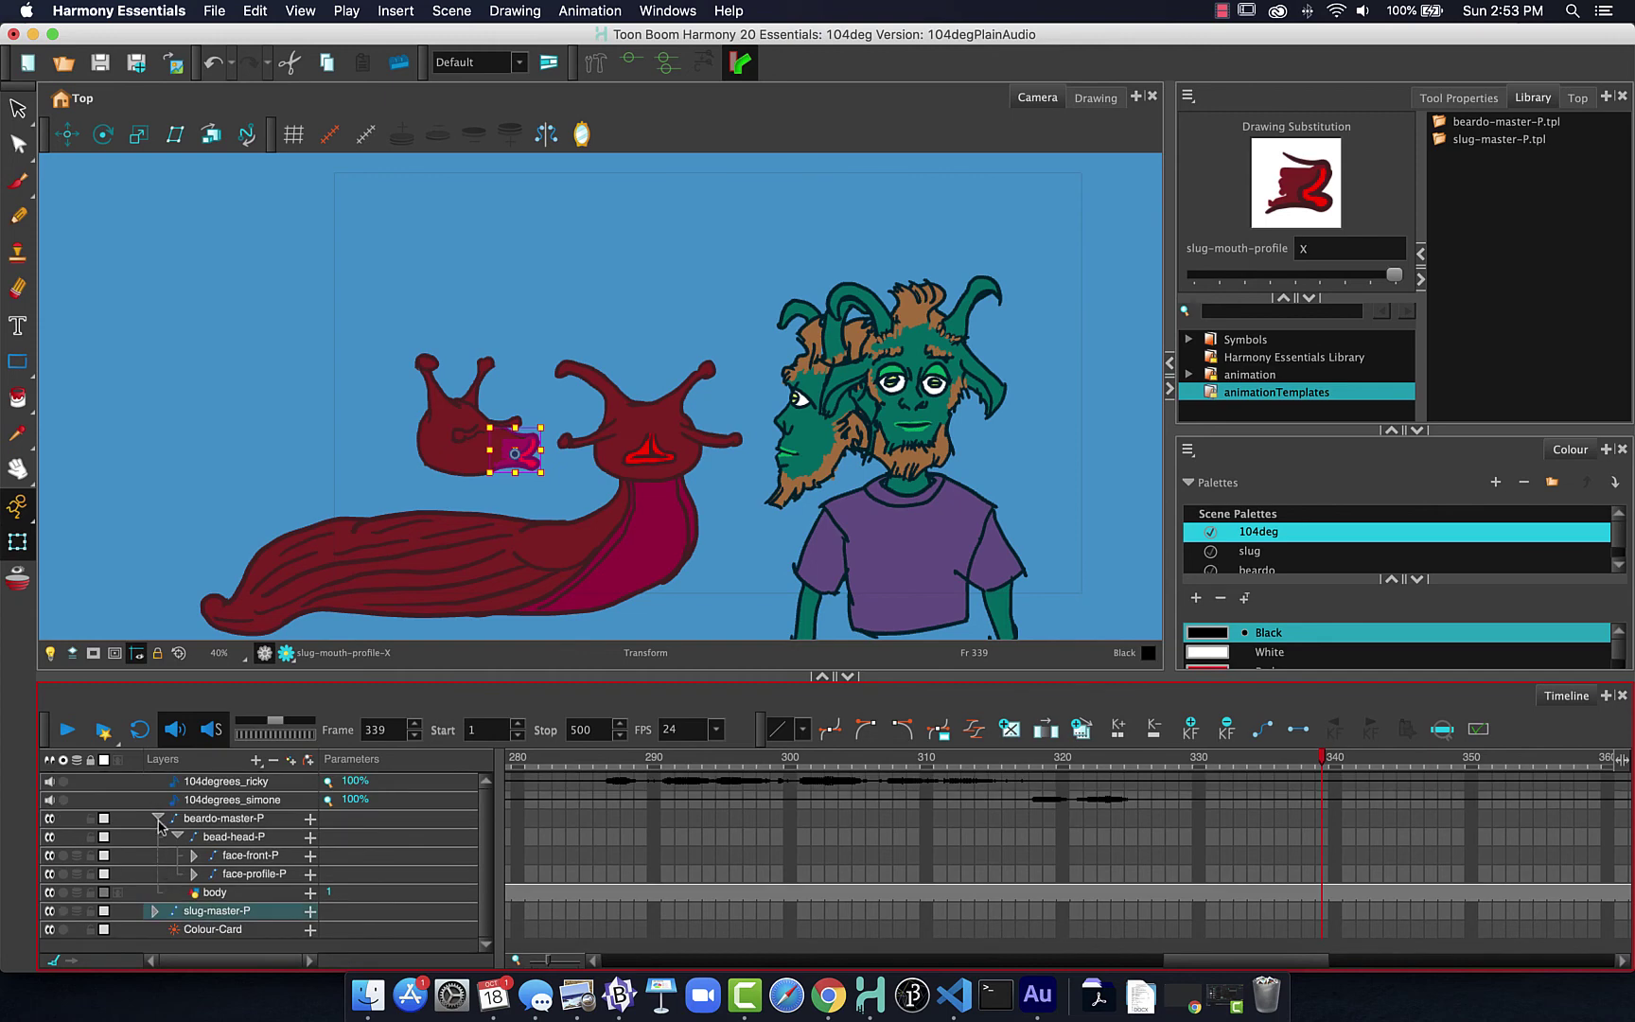
pyautogui.click(157, 819)
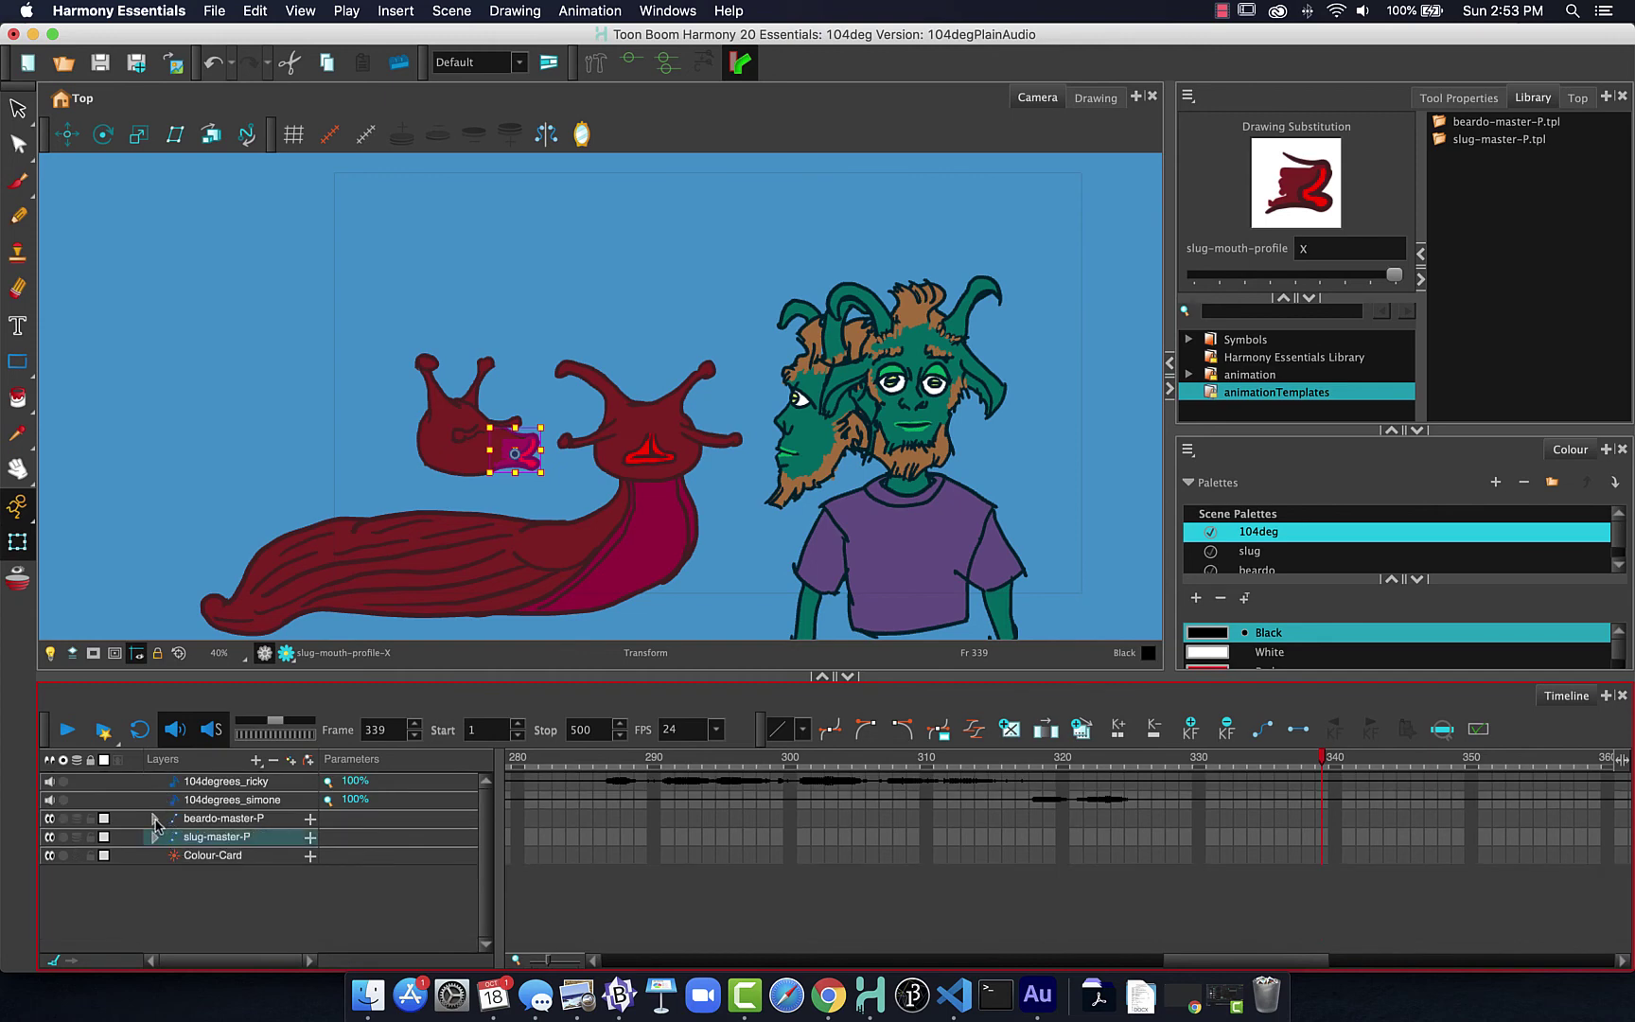
pyautogui.click(156, 820)
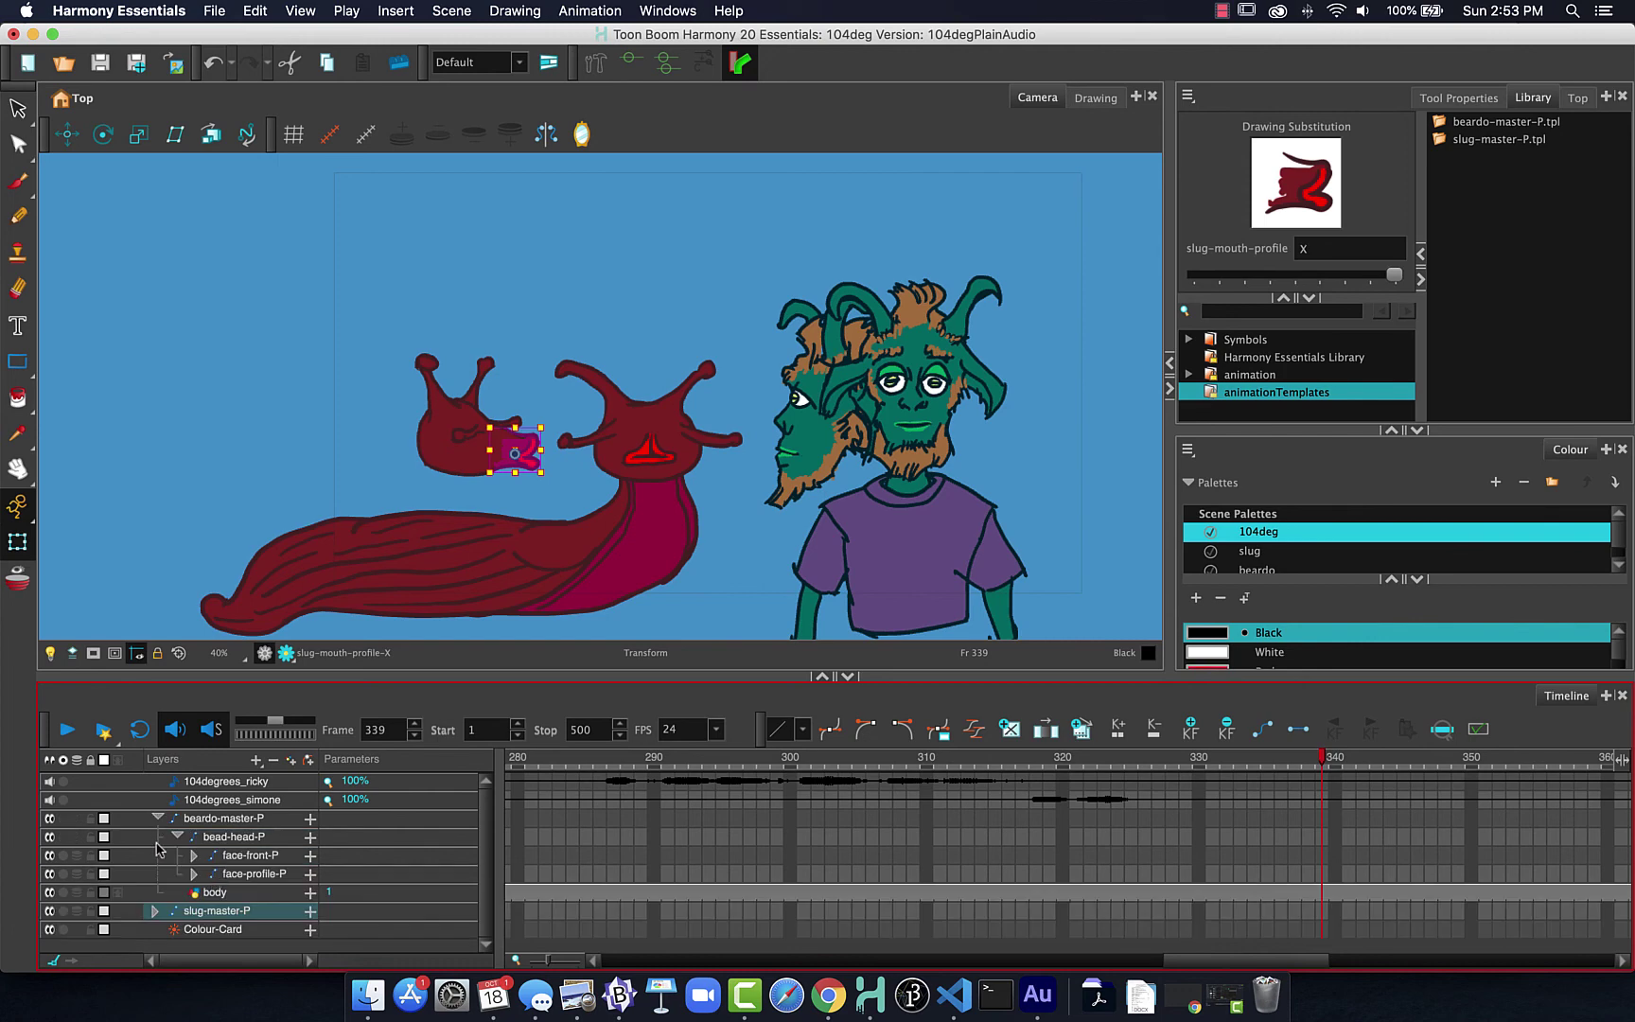
pyautogui.click(194, 855)
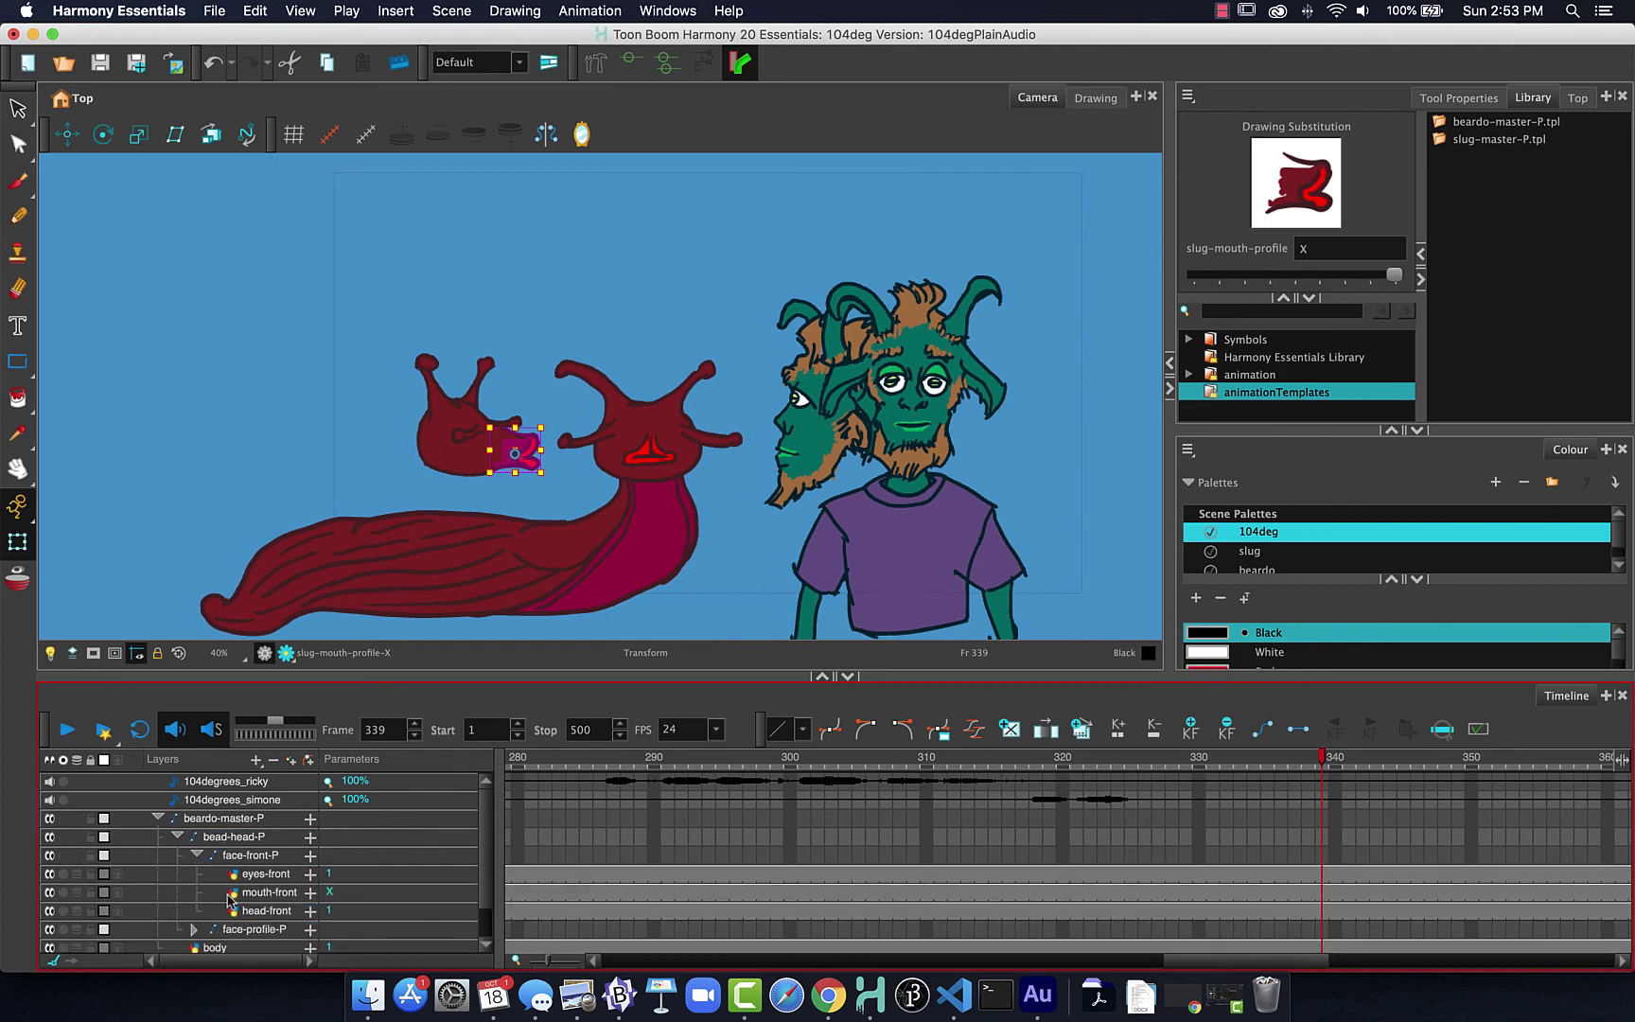
pyautogui.scroll(-2, 210, 887)
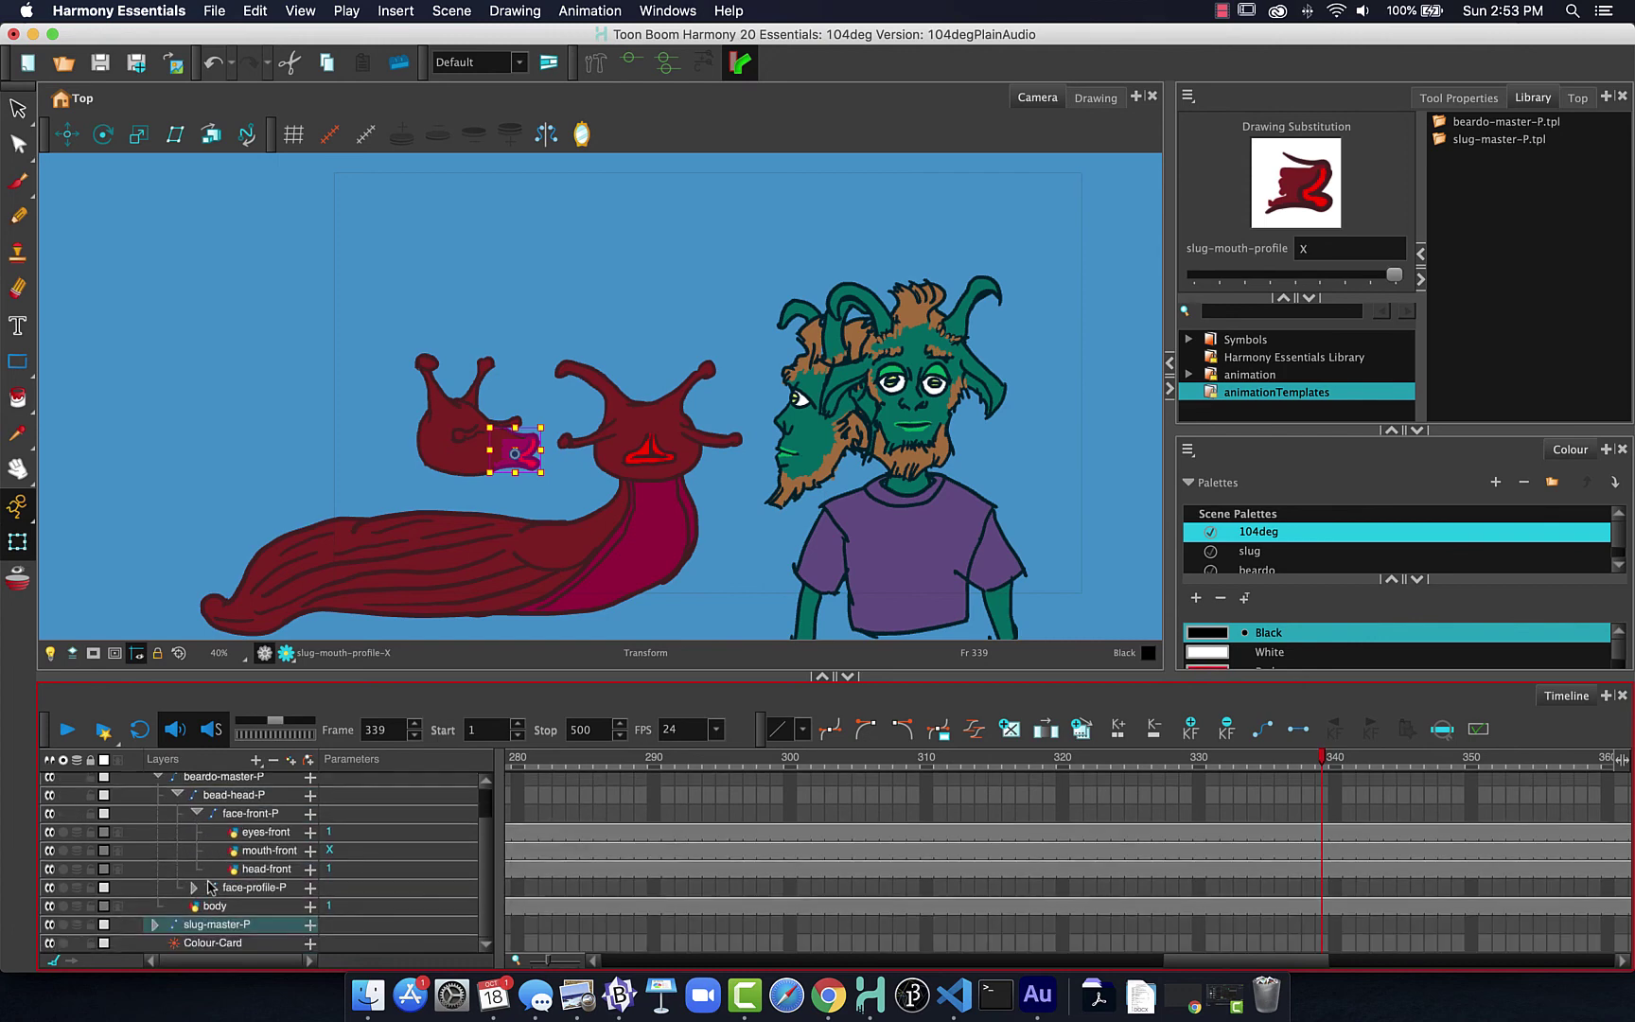
pyautogui.click(197, 814)
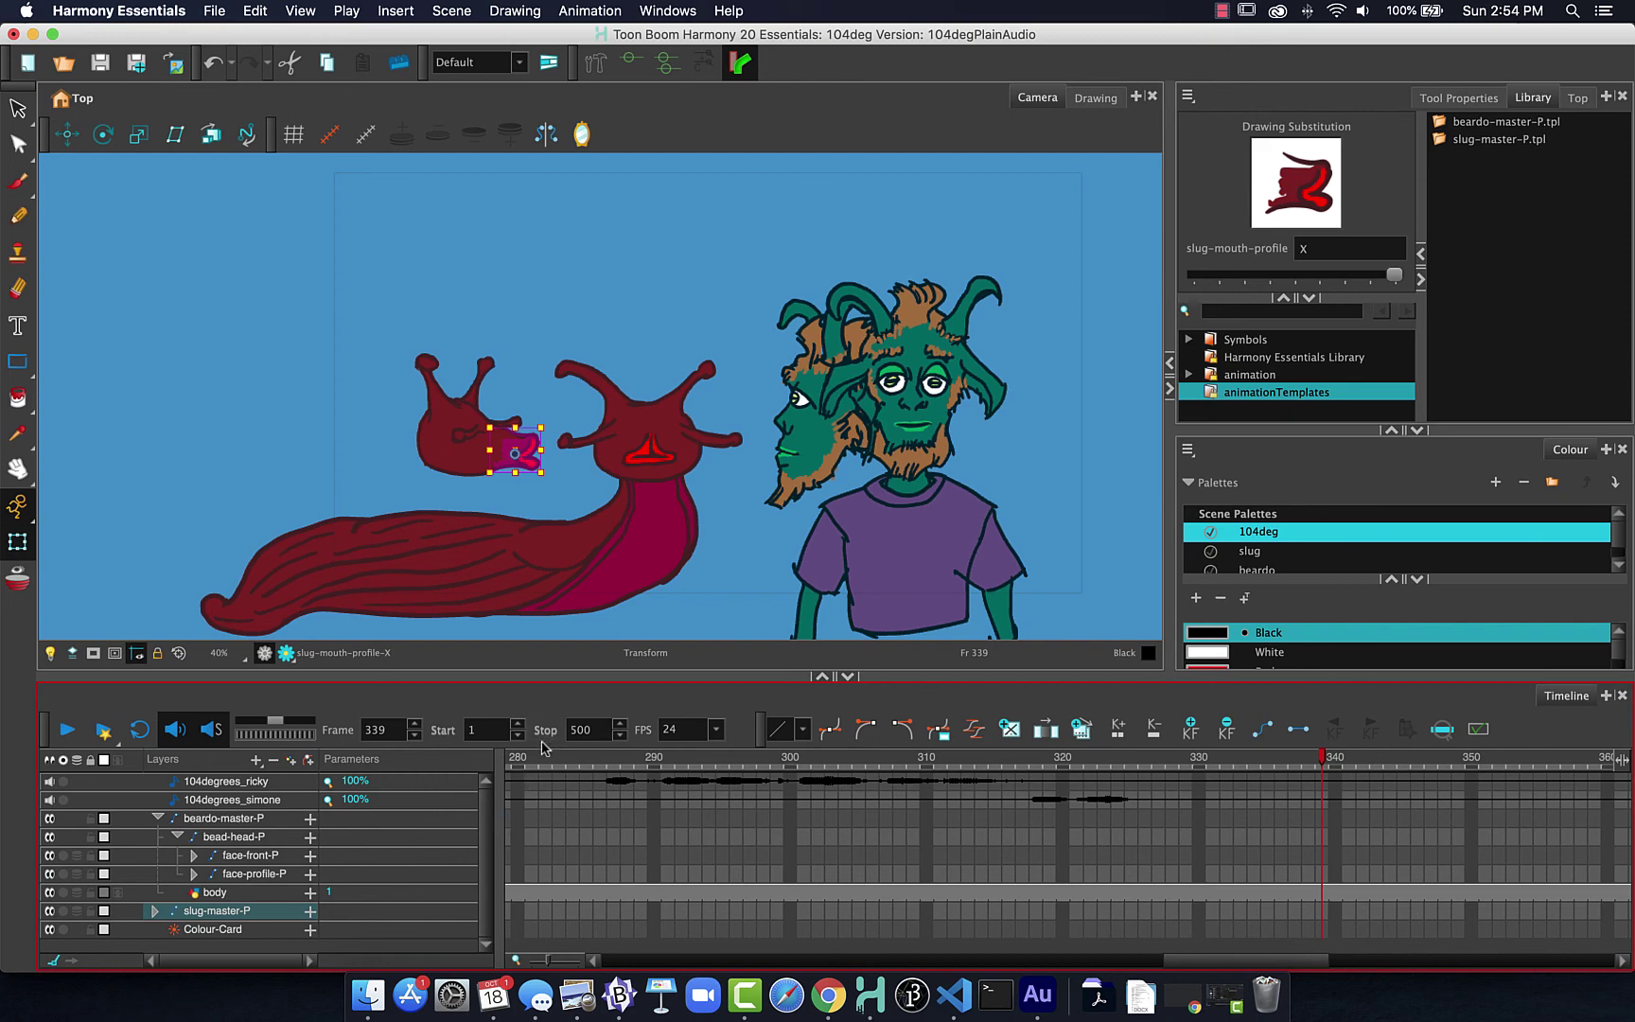
# - Return to the scene start, disable sound scrubbing, and locate the head-switch cue at frame 27
pyautogui.moveTo(1230, 961); pyautogui.dragTo(589, 961)
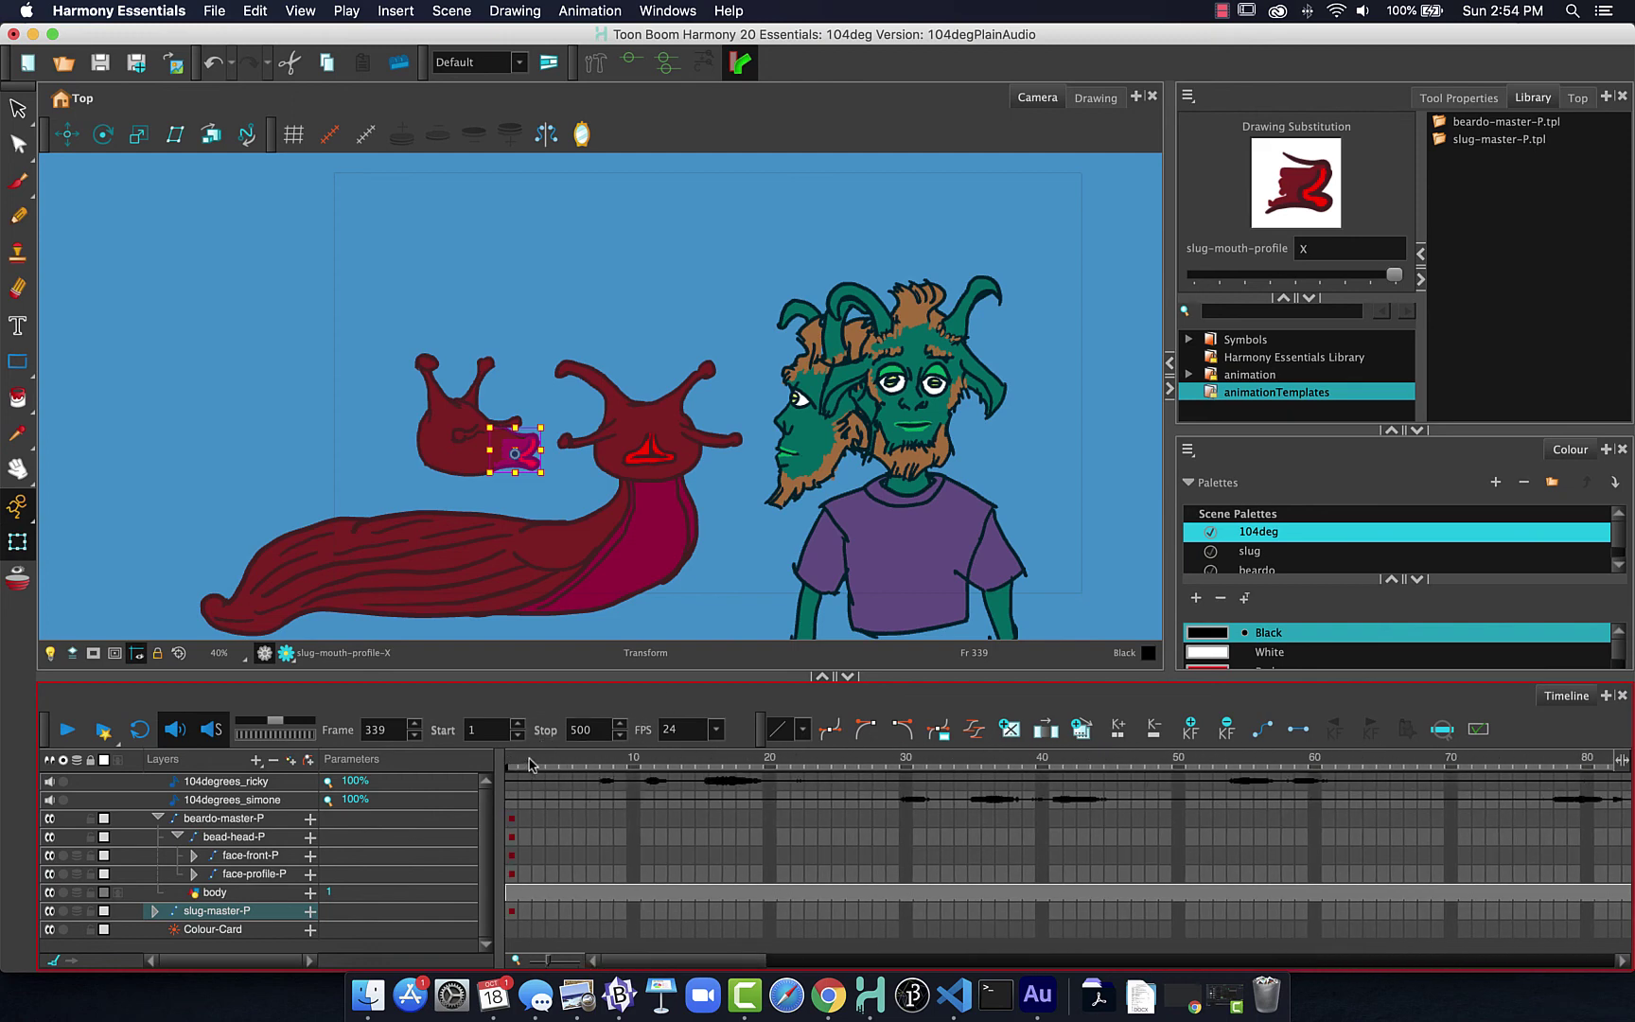
pyautogui.click(926, 766)
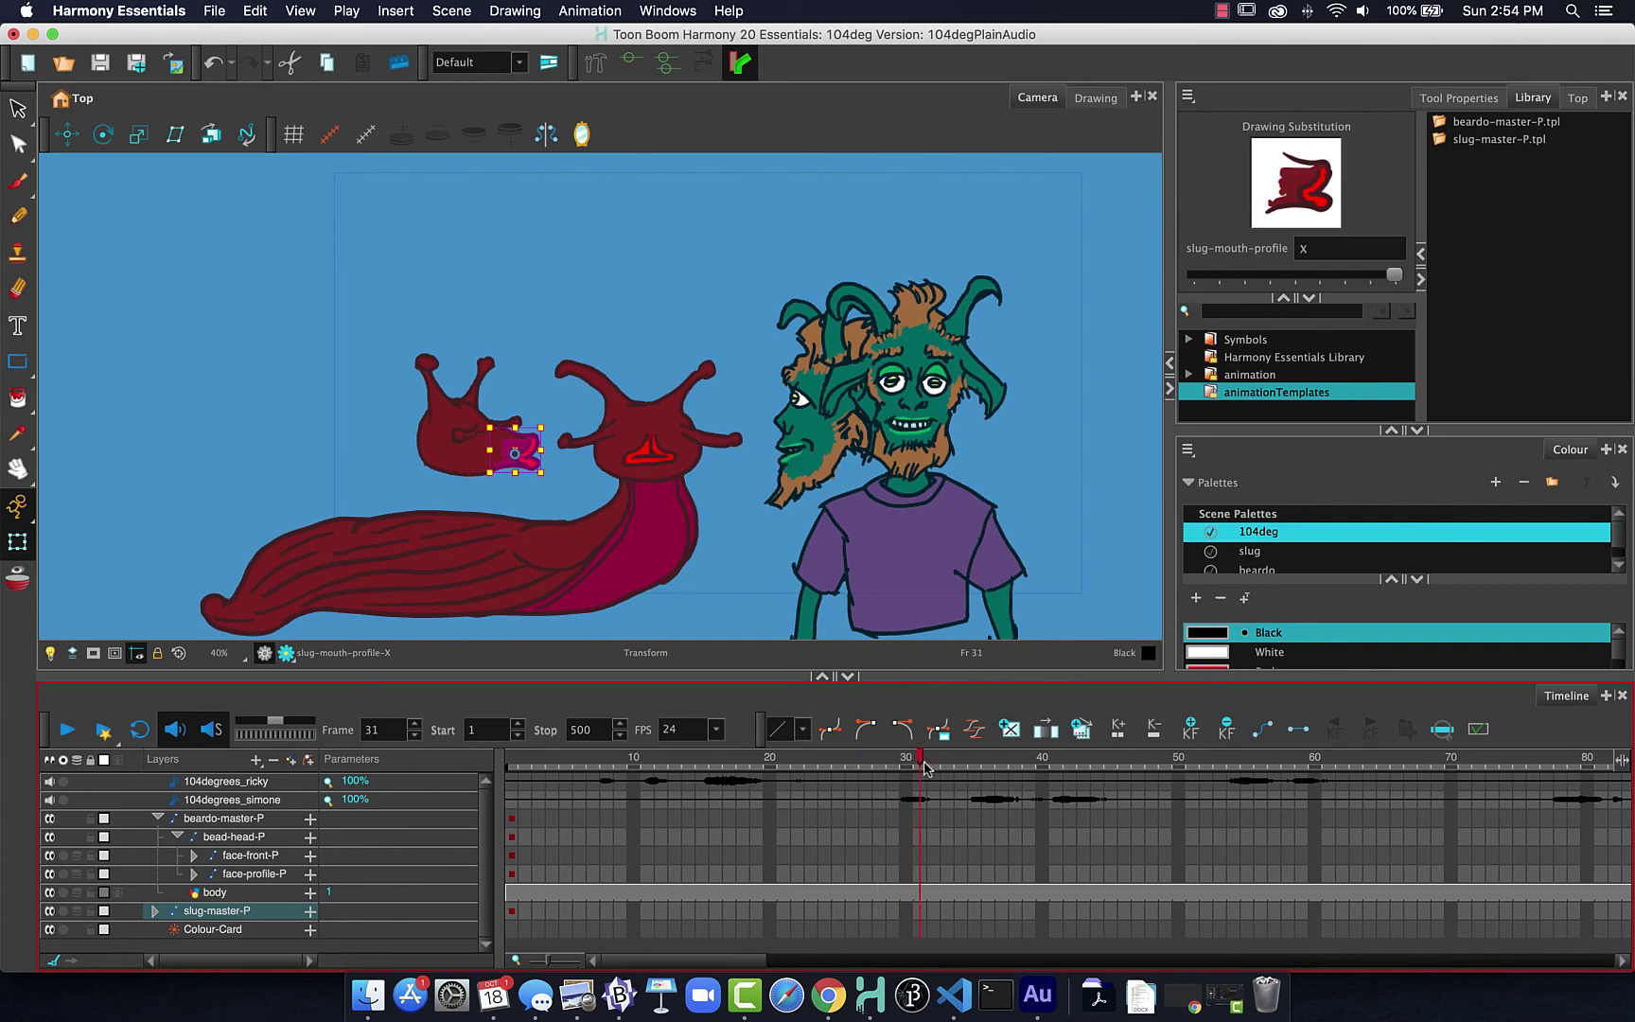
pyautogui.click(175, 729)
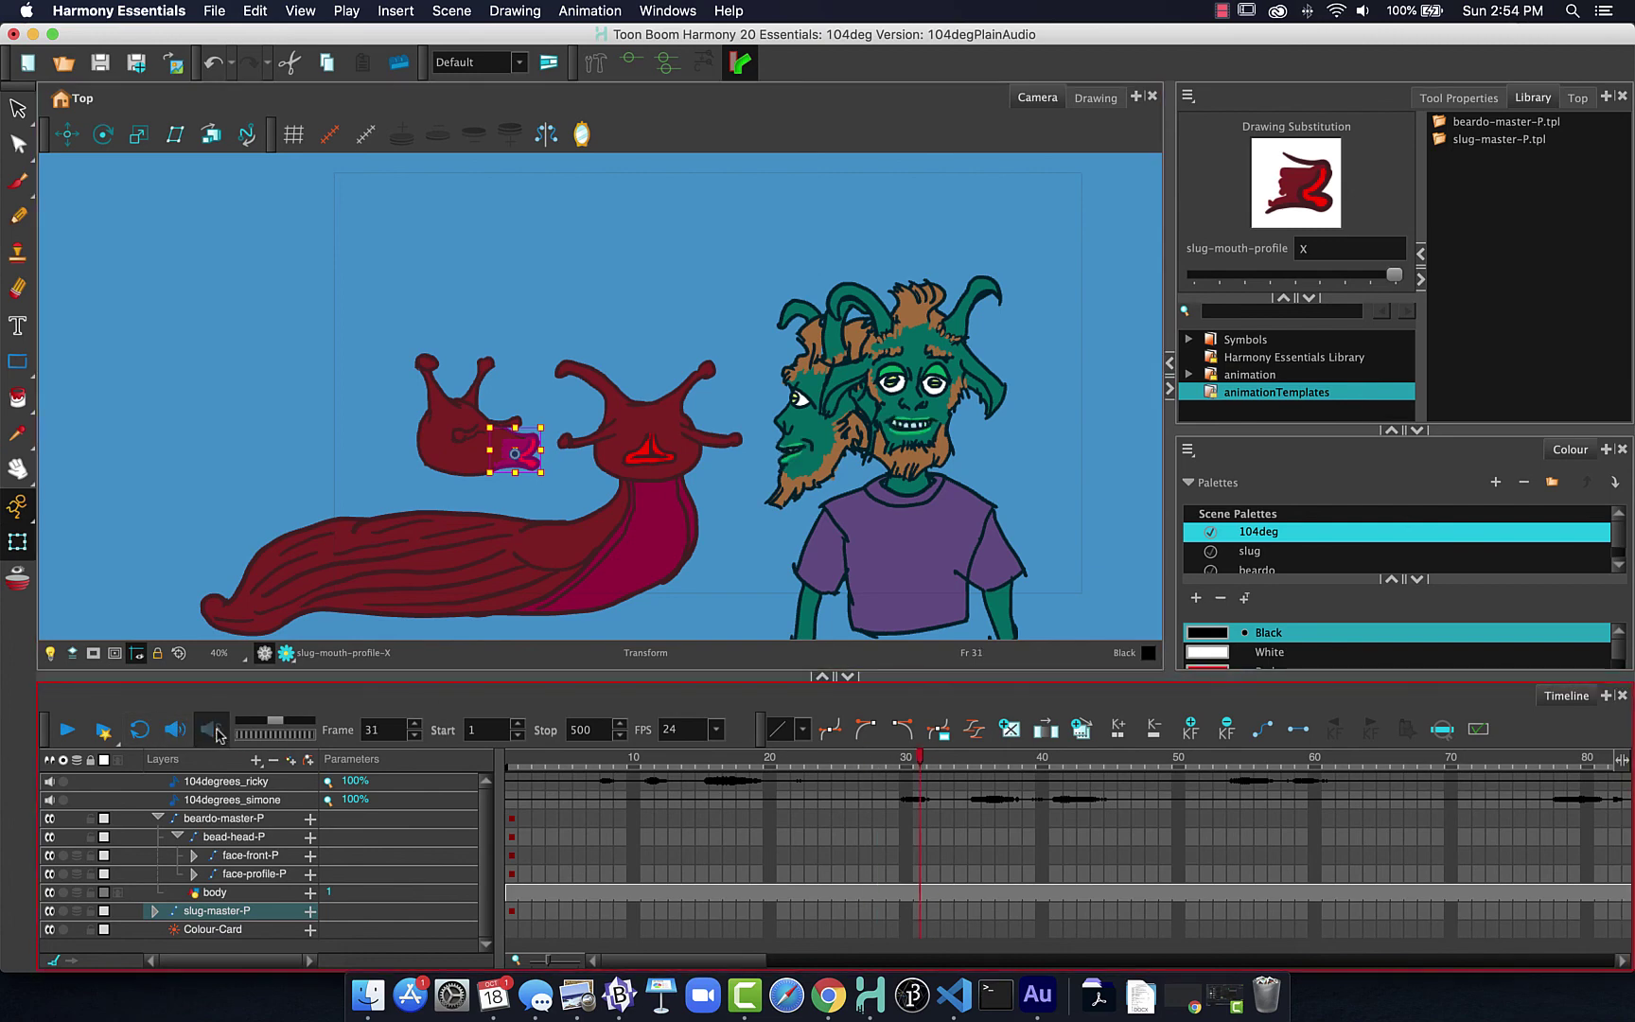
pyautogui.moveTo(923, 762); pyautogui.dragTo(880, 762)
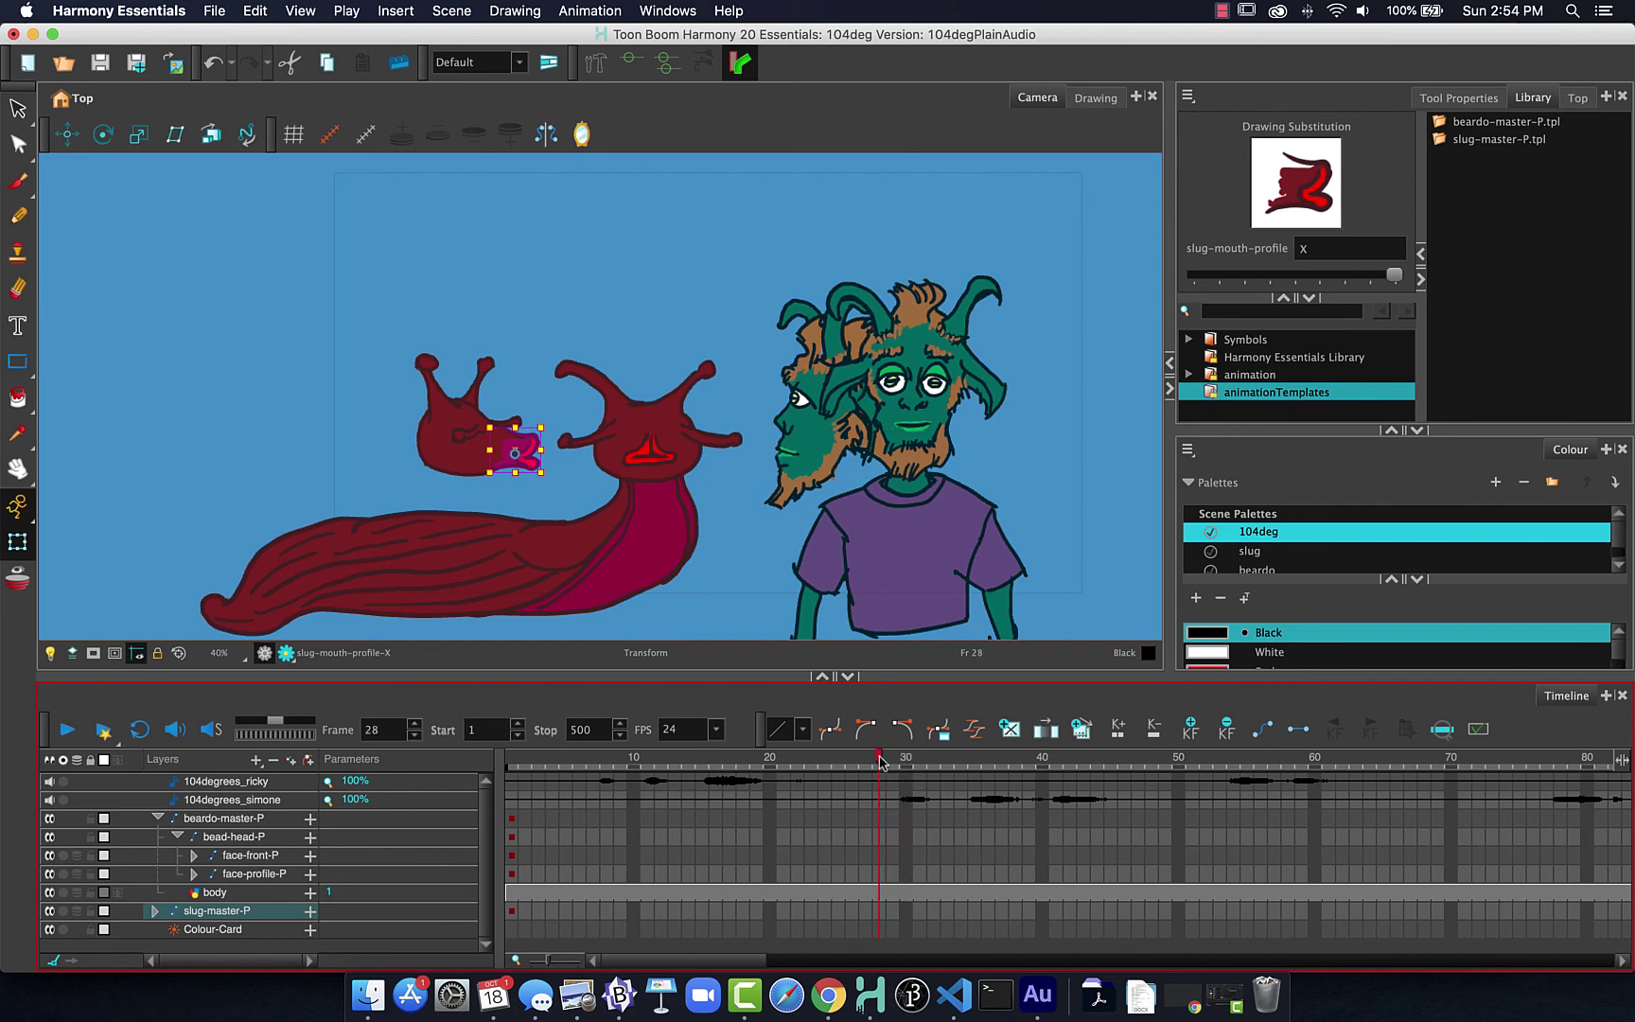
pyautogui.press('.')
pyautogui.press(',')
pyautogui.press('.')
pyautogui.press('.')
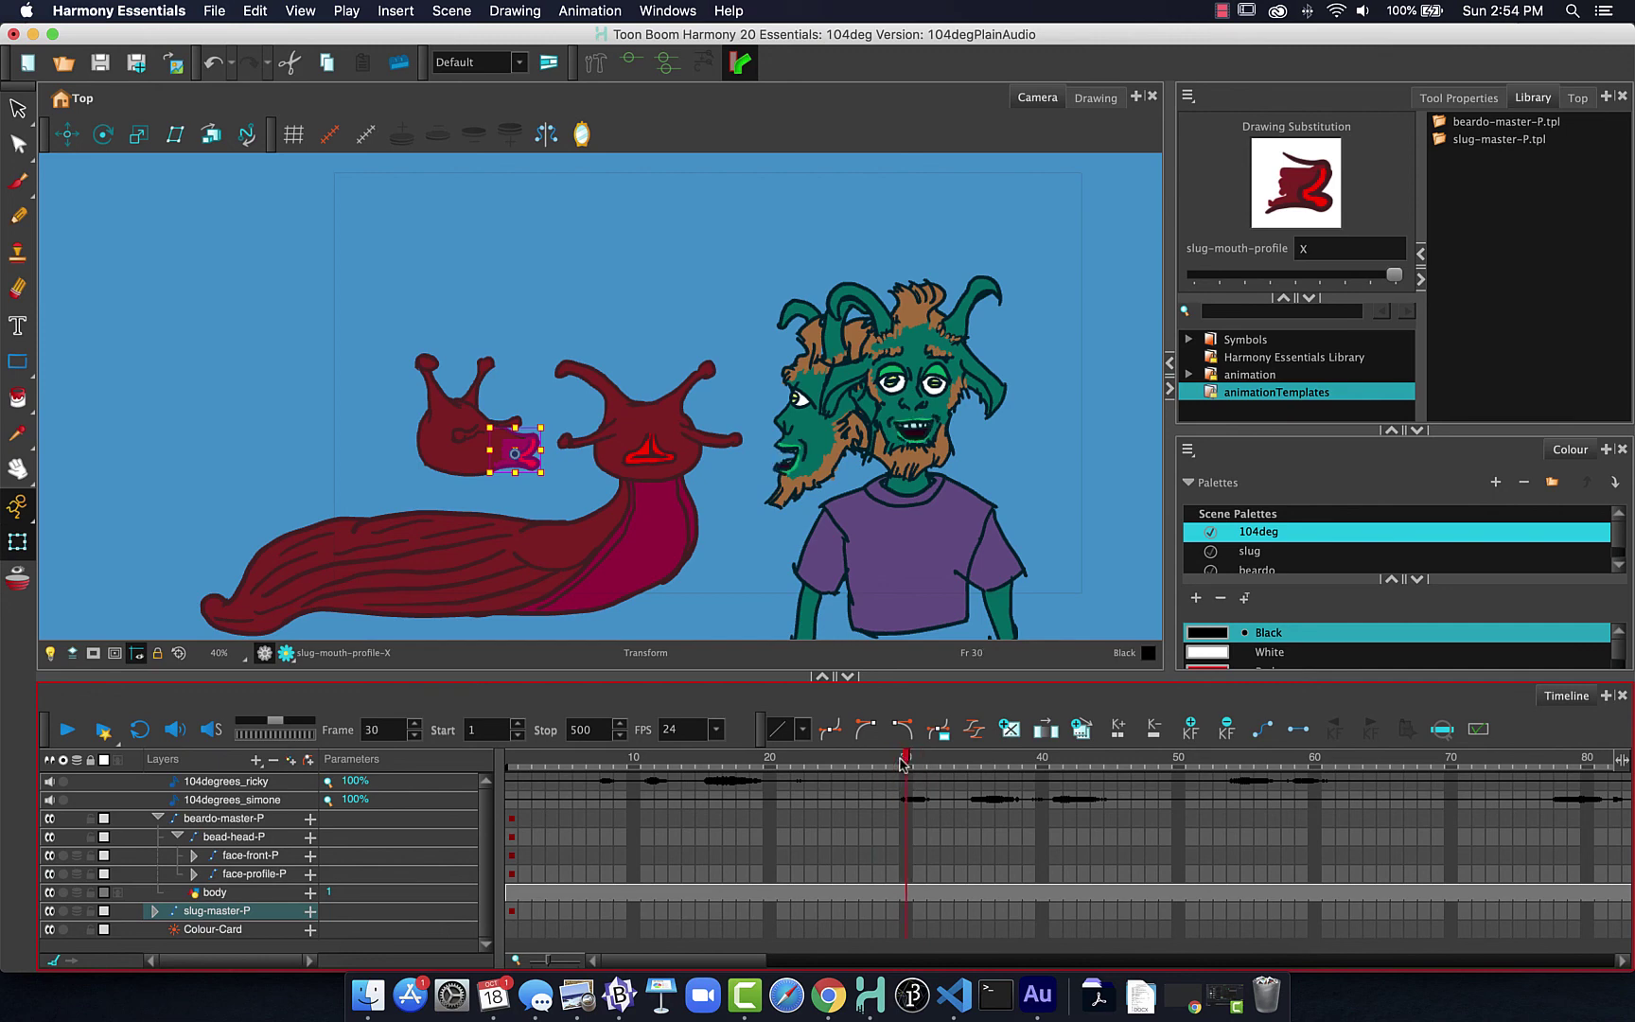
pyautogui.press(',')
pyautogui.moveTo(882, 763); pyautogui.dragTo(863, 764)
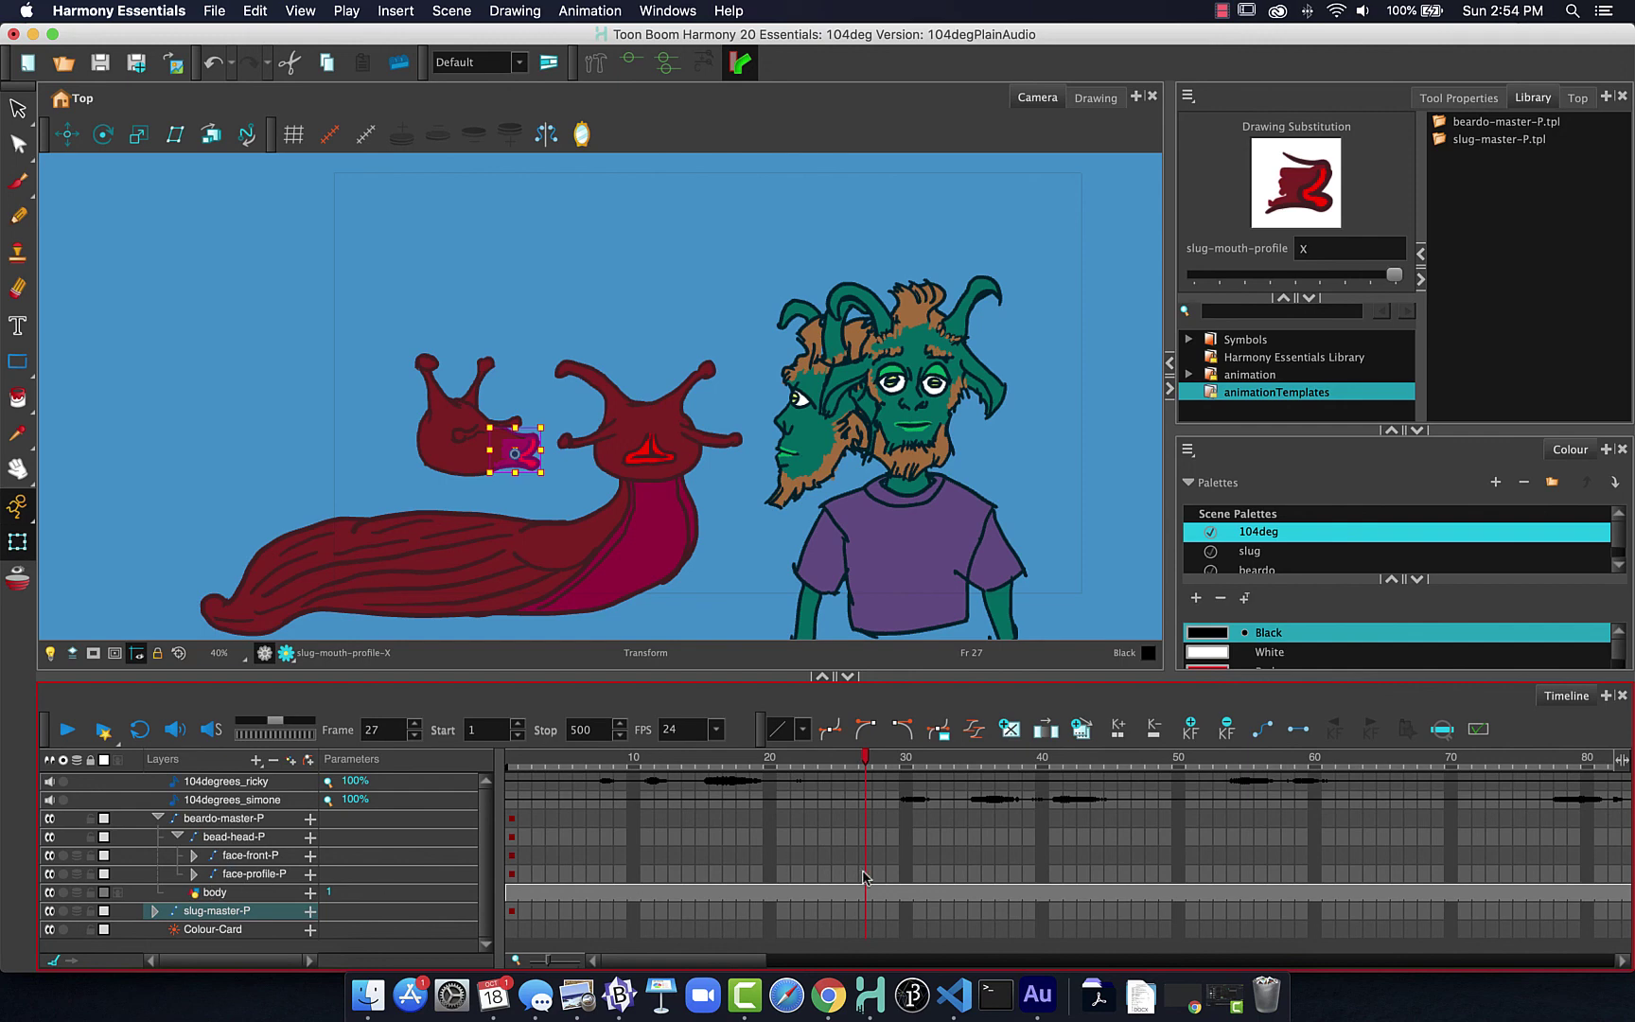
# - Delete Beardo's face-profile-P exposures for frames 1–27
pyautogui.moveTo(863, 877); pyautogui.dragTo(492, 880)
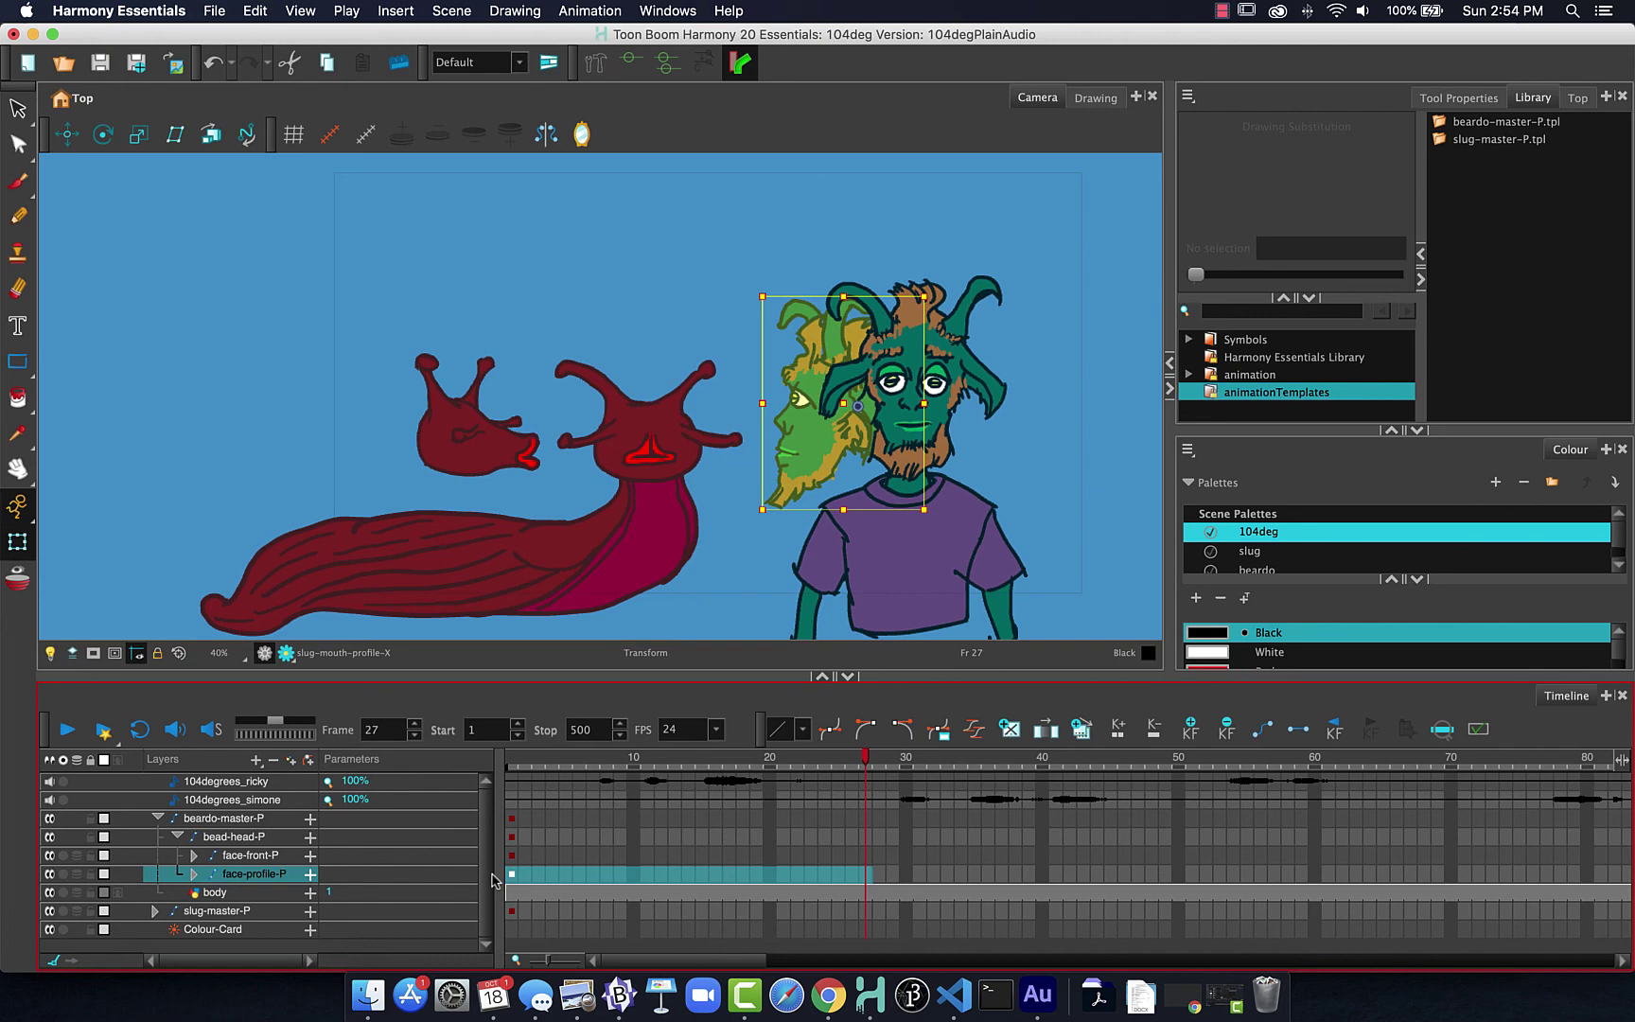
pyautogui.press('Delete')
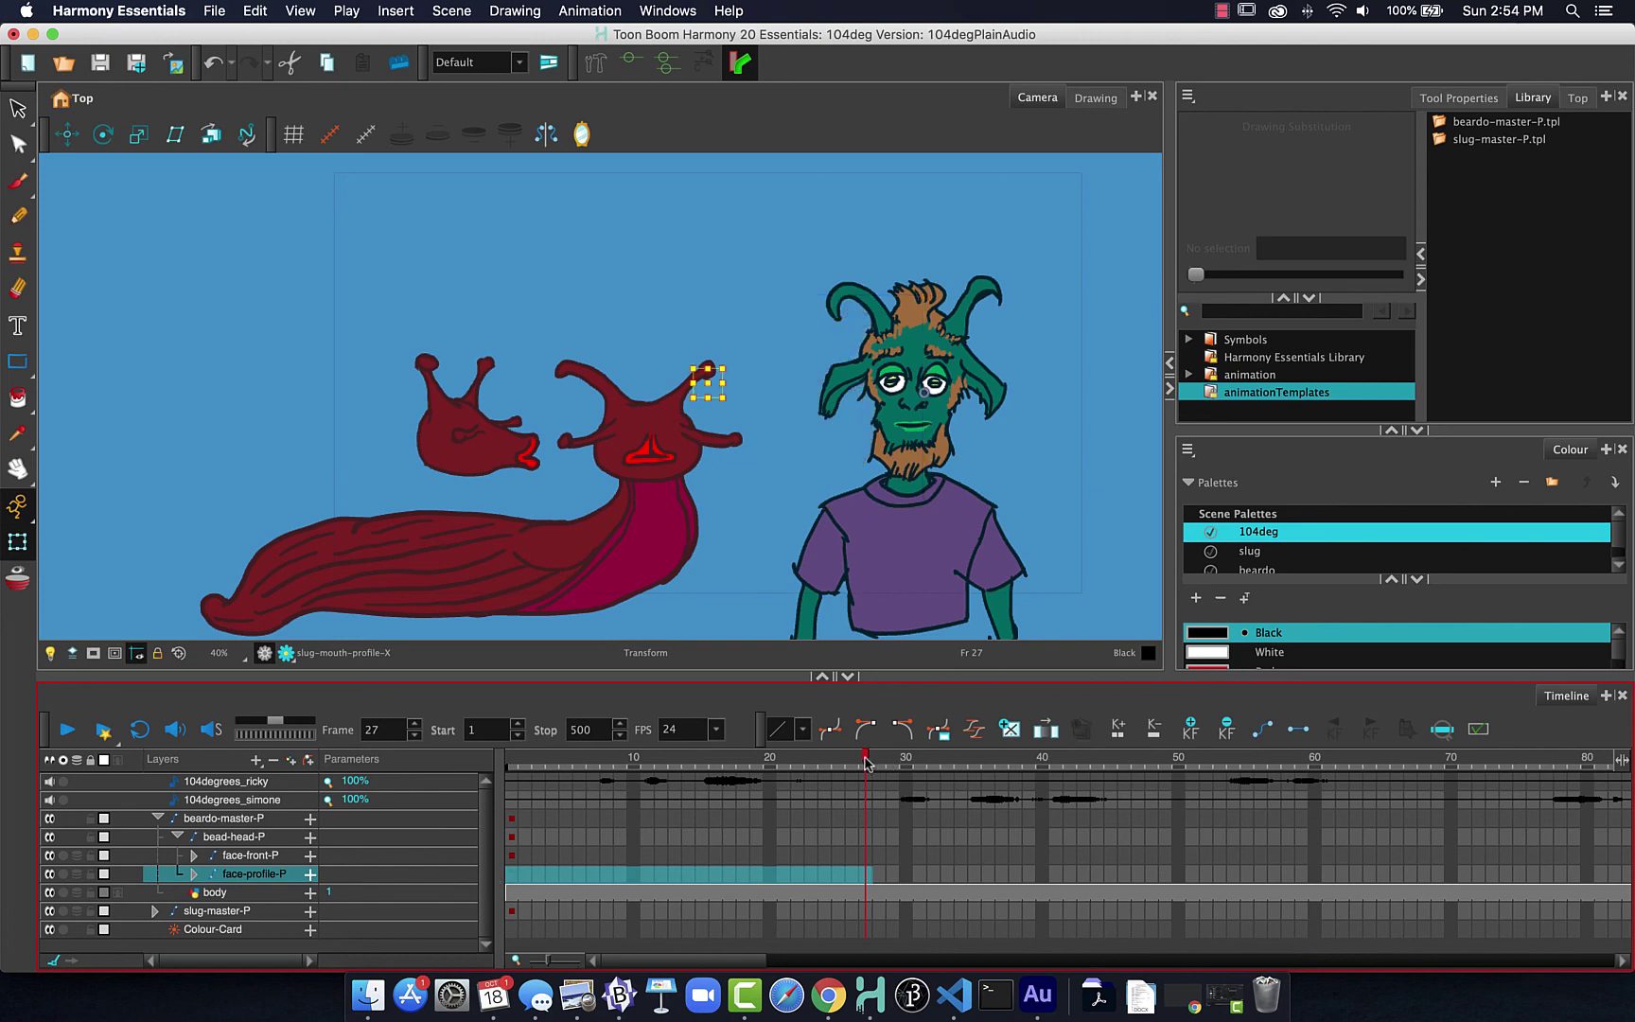
pyautogui.moveTo(864, 762)
pyautogui.mouseDown()
pyautogui.moveTo(913, 763)
pyautogui.moveTo(483, 757)
pyautogui.moveTo(908, 759)
pyautogui.moveTo(879, 758)
pyautogui.mouseUp()
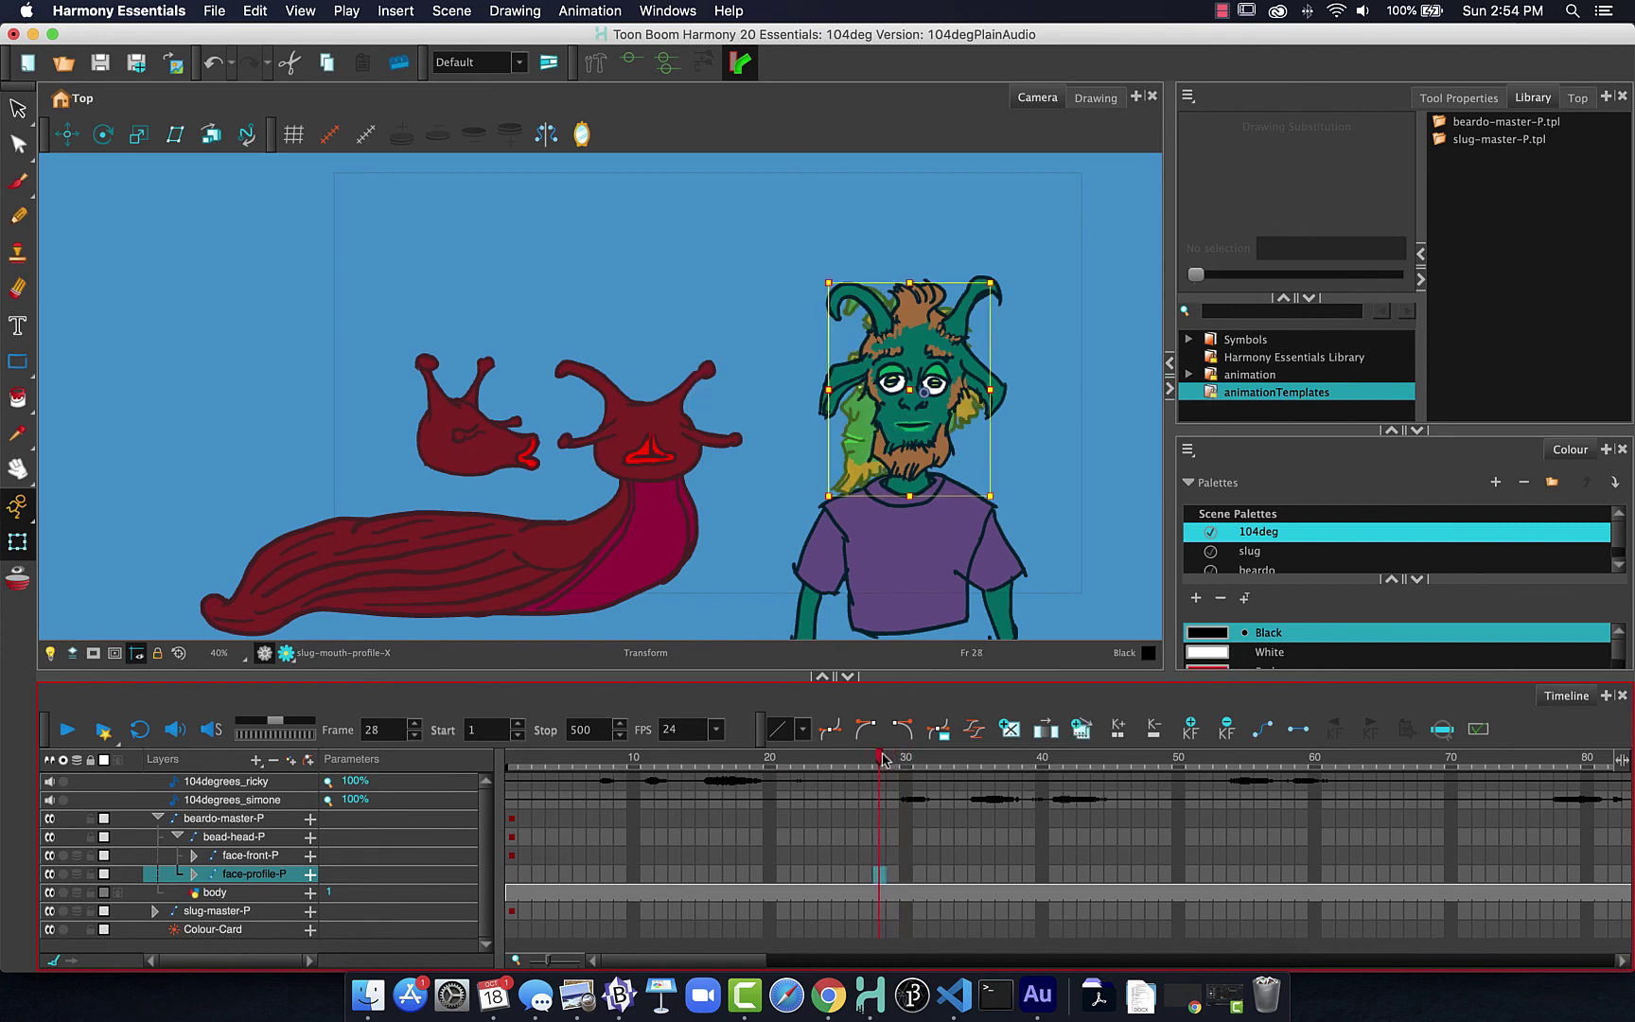
# - Delete face-front-P exposures from frame 28 to about 61, then scrub to check the switch
pyautogui.click(879, 857)
pyautogui.moveTo(879, 861); pyautogui.dragTo(1370, 861)
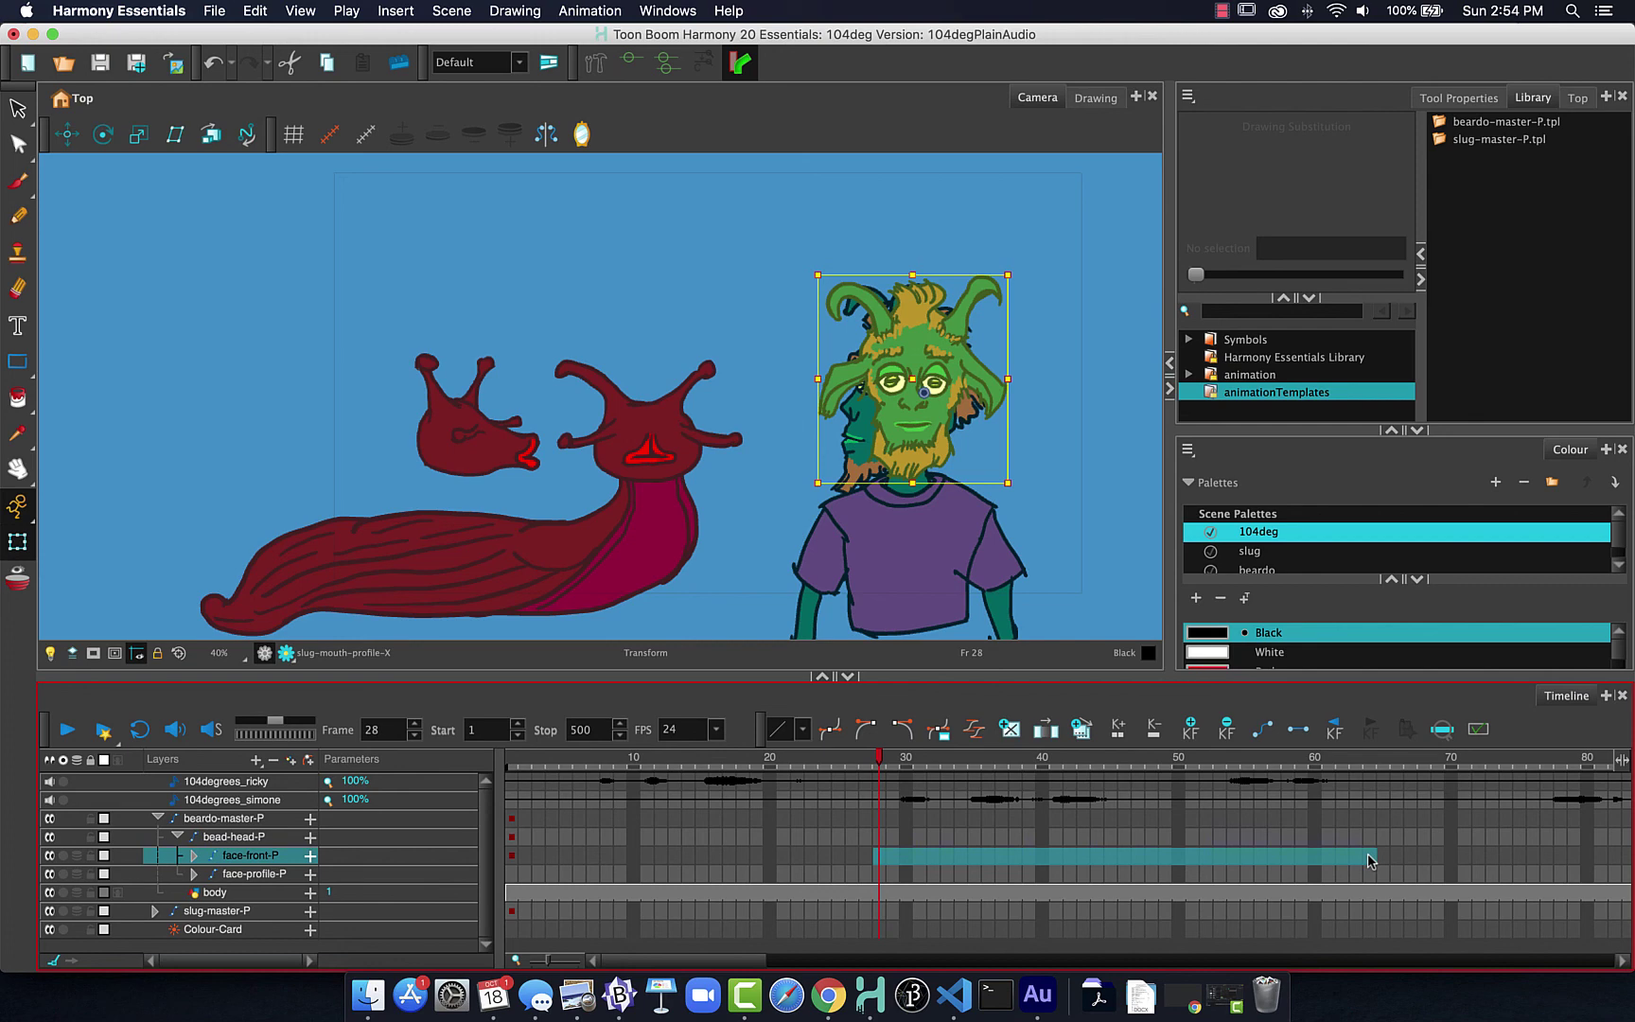
pyautogui.press('Delete')
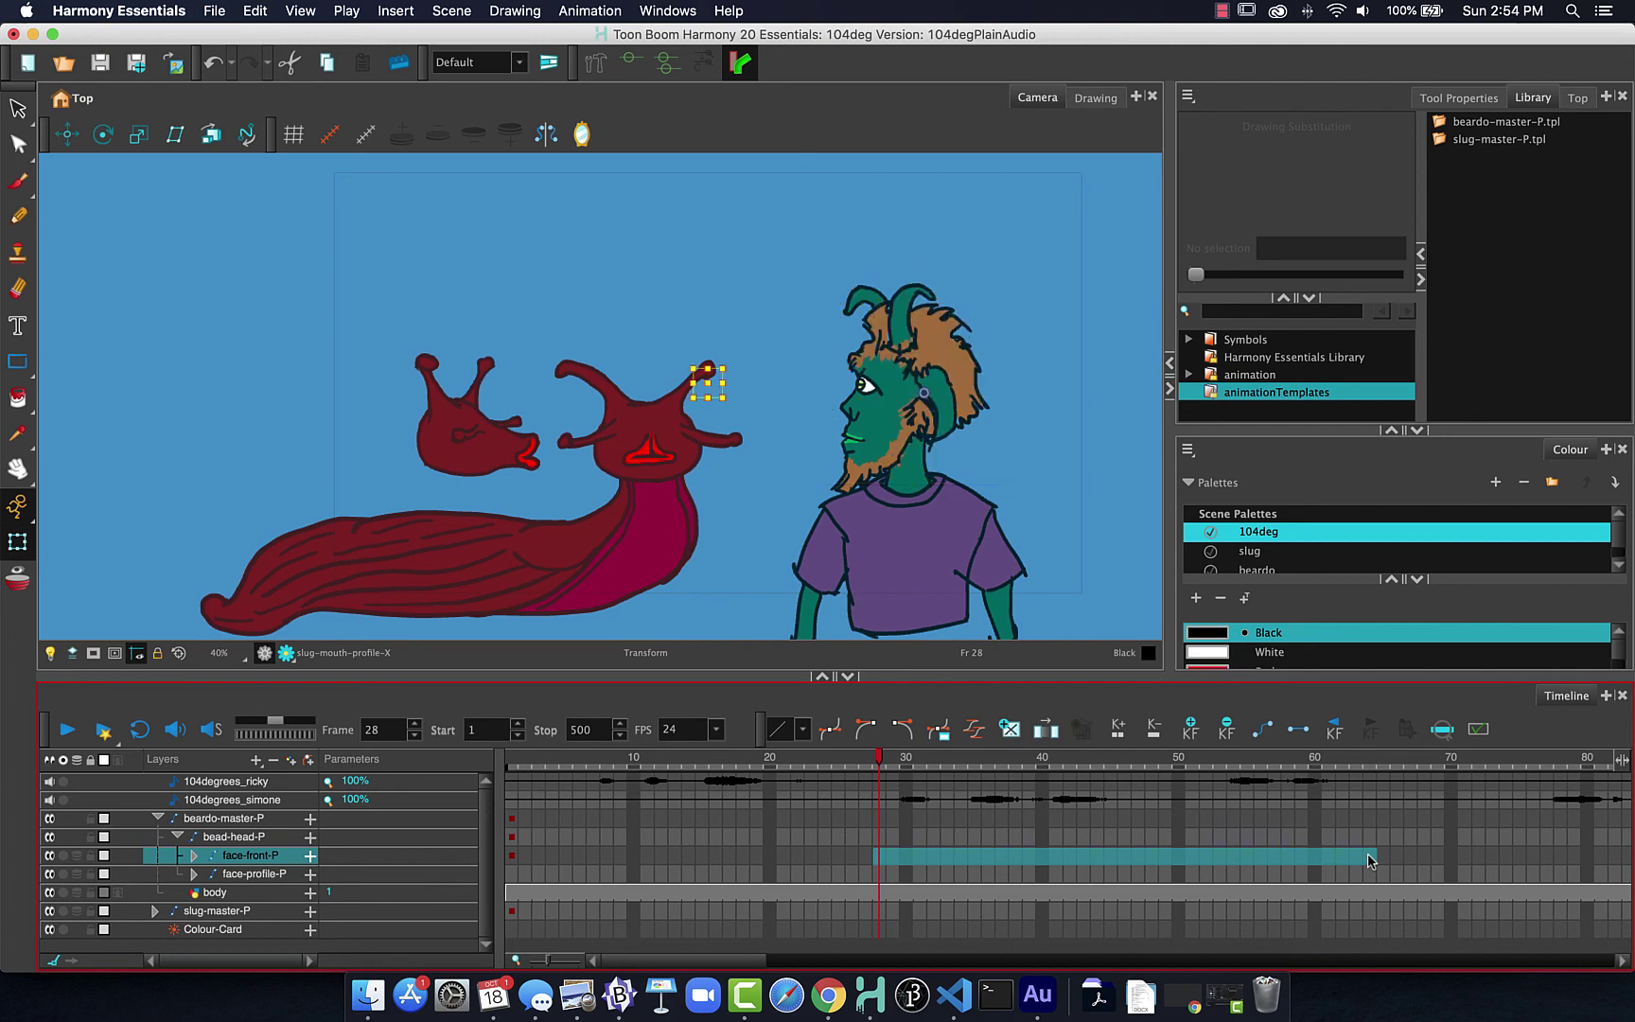
pyautogui.moveTo(730, 764)
pyautogui.mouseDown()
pyautogui.moveTo(1325, 771)
pyautogui.moveTo(1410, 790)
pyautogui.moveTo(518, 792)
pyautogui.moveTo(1121, 787)
pyautogui.moveTo(493, 771)
pyautogui.mouseUp()
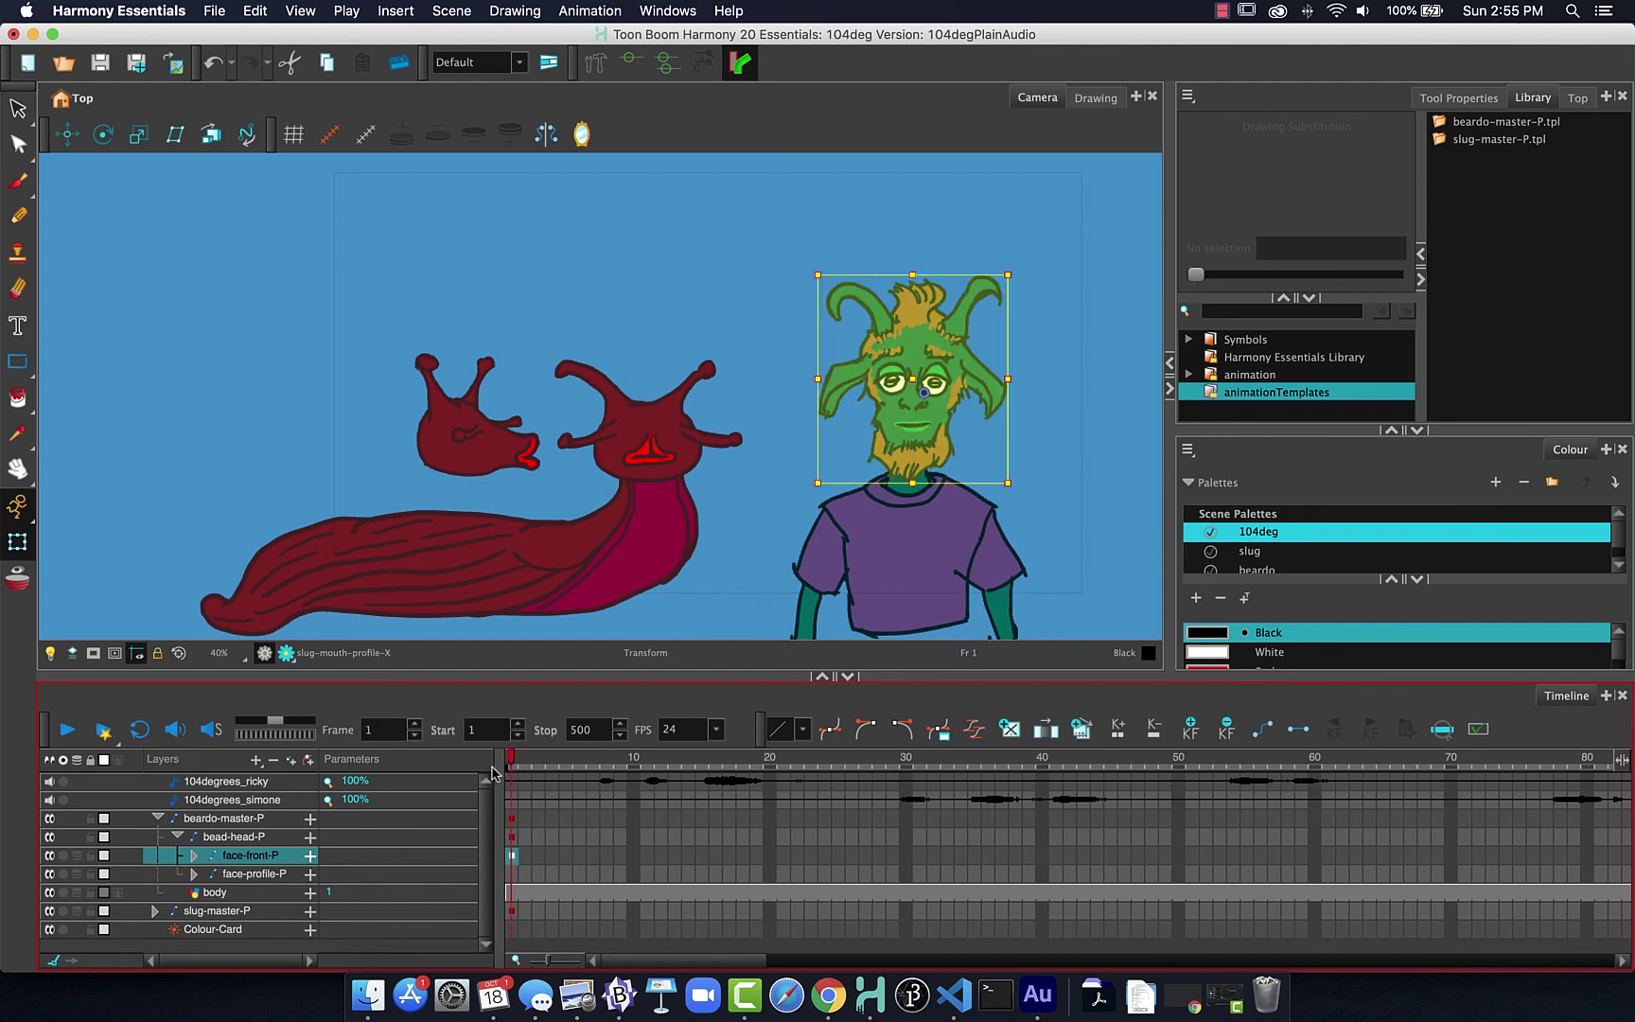